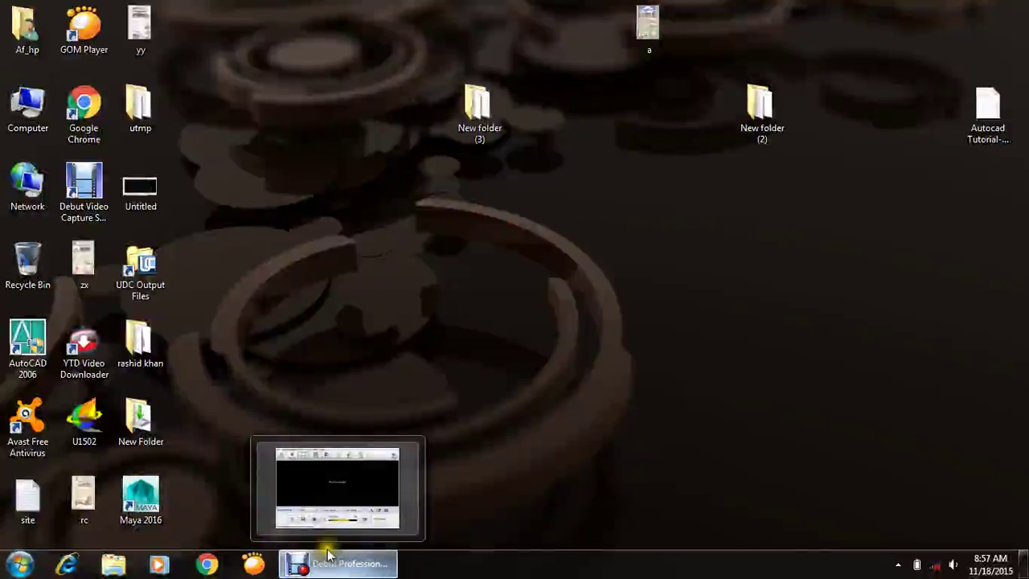
- Bring the Debut Video Capture recorder window forward from the taskbar
{"action": "left_click", "coordinate": [336, 564]}
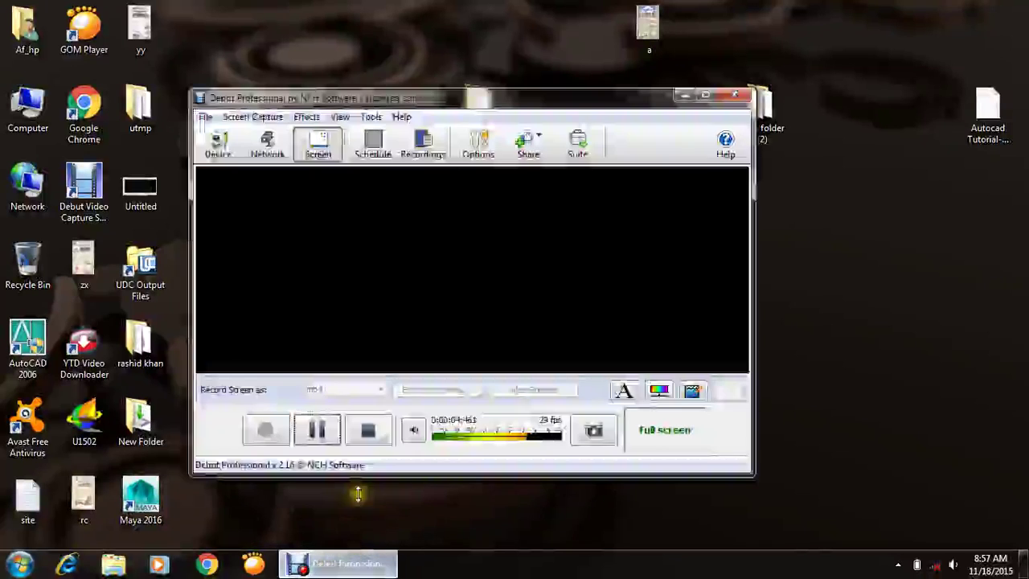
- Pause the recording, nudge the Startup dialog right, and browse for a drawing
{"action": "left_click", "coordinate": [317, 426]}
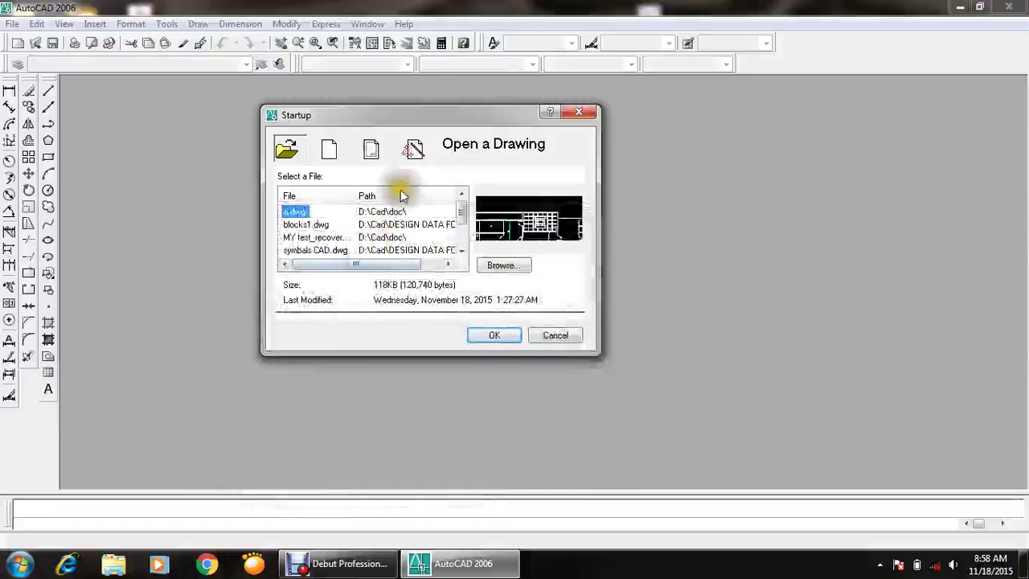
{"action": "left_click_drag", "start_coordinate": [364, 120], "coordinate": [395, 131]}
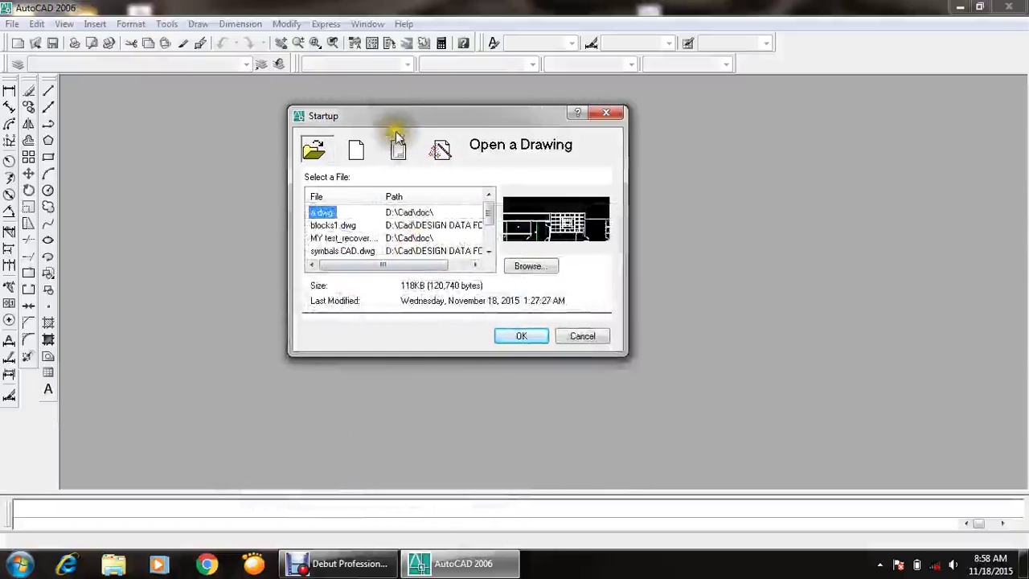
{"action": "left_click", "coordinate": [520, 266]}
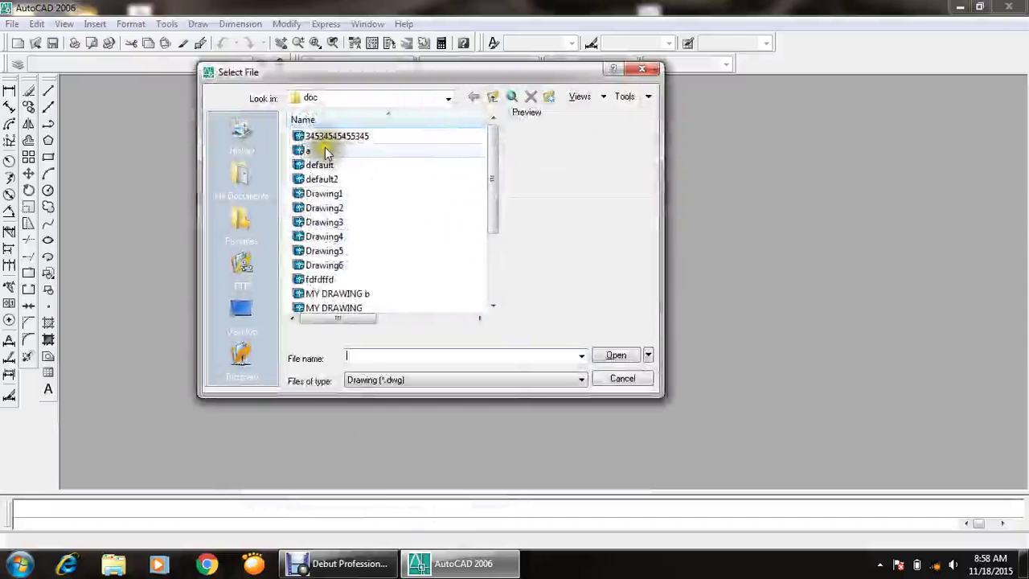
- Select MY test_recover in the doc folder and open it
{"action": "key", "text": "Down"}
{"action": "key", "text": "Down"}
{"action": "key", "text": "Down"}
{"action": "key", "text": "Down"}
{"action": "key", "text": "Down"}
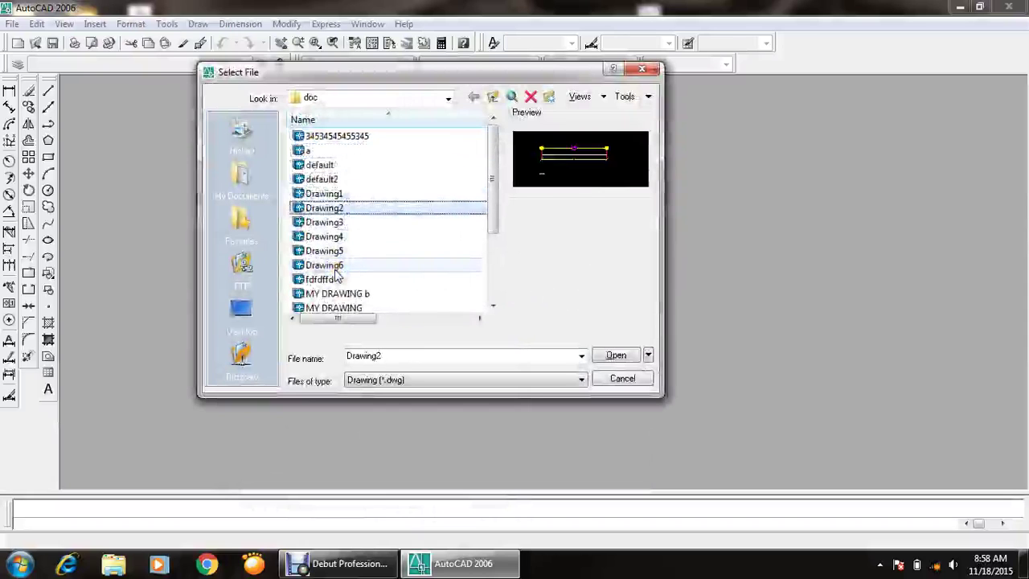
{"action": "key", "text": "Down"}
{"action": "key", "text": "Down"}
{"action": "key", "text": "Down"}
{"action": "key", "text": "Down"}
{"action": "key", "text": "Down"}
{"action": "key", "text": "Down"}
{"action": "key", "text": "Down"}
{"action": "key", "text": "Down"}
{"action": "key", "text": "Down"}
{"action": "key", "text": "Up"}
{"action": "key", "text": "Up"}
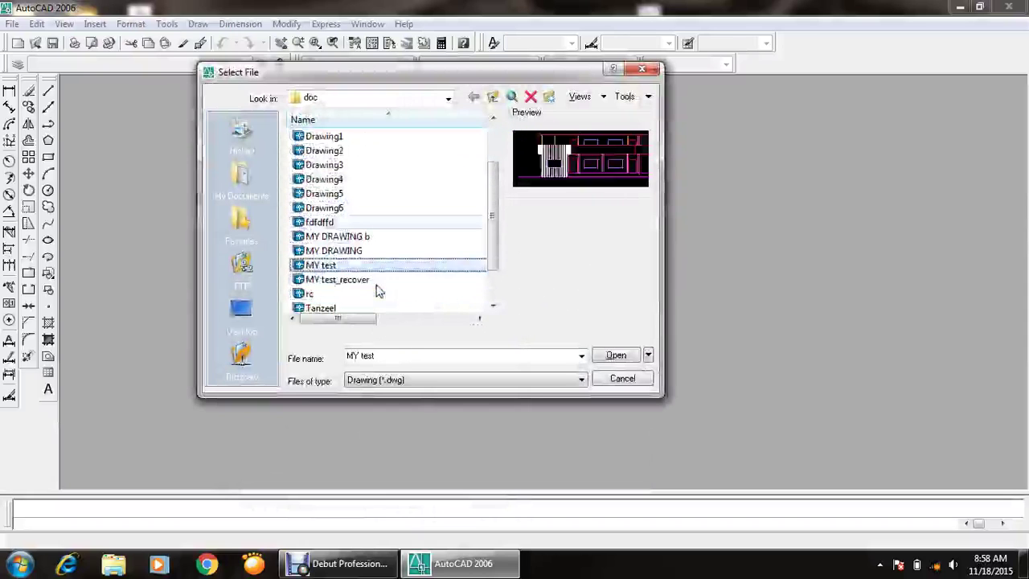
{"action": "key", "text": "Down"}
{"action": "key", "text": "Up"}
{"action": "key", "text": "Down"}
{"action": "key", "text": "Up"}
{"action": "key", "text": "Down"}
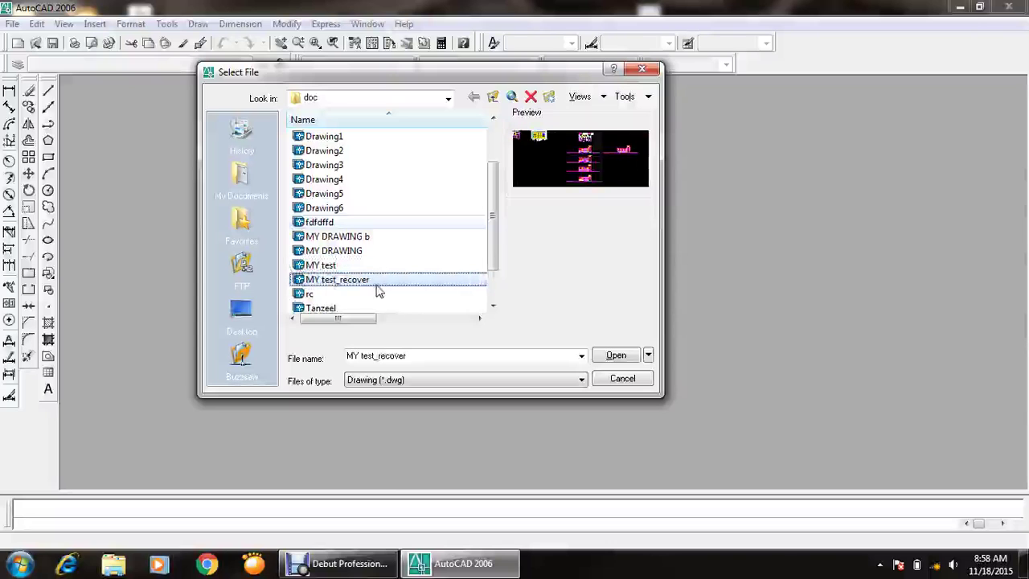
{"action": "key", "text": "Up"}
{"action": "left_click", "coordinate": [397, 285]}
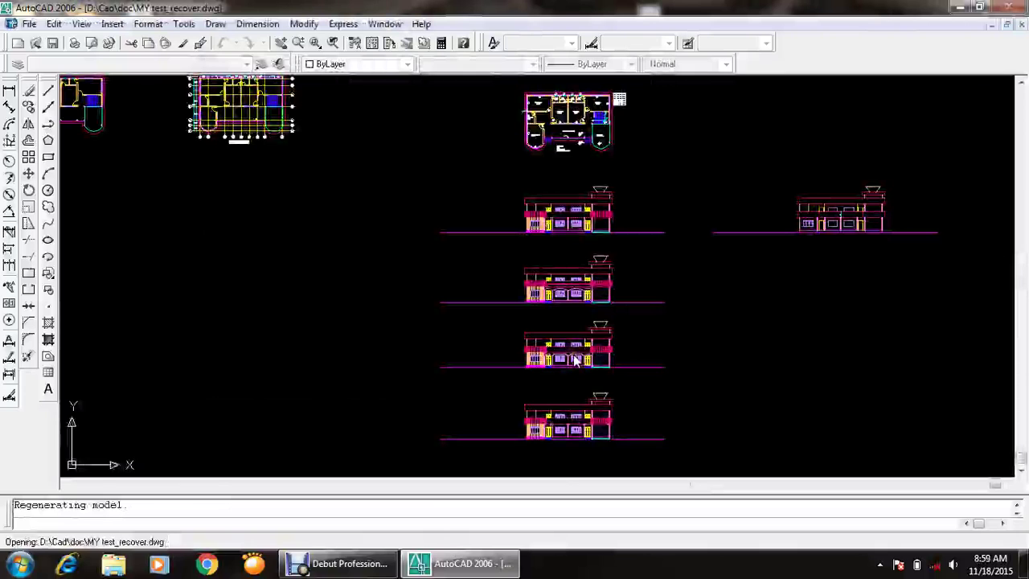
- Zoom around the loaded elevations and briefly bring up, then hide, the recorder
{"action": "left_click", "coordinate": [779, 302]}
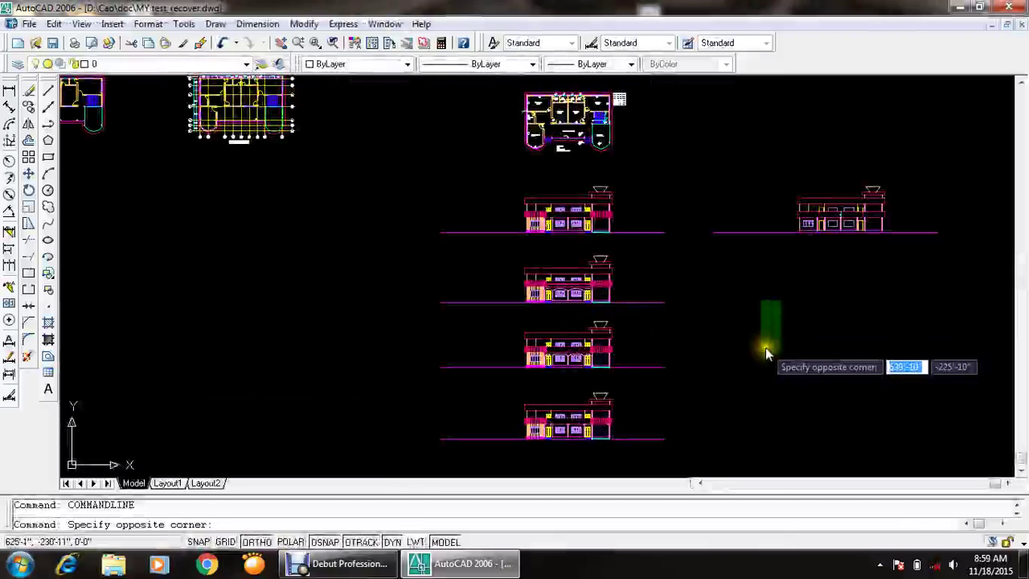
{"action": "left_click", "coordinate": [765, 351]}
{"action": "scroll", "coordinate": [619, 245], "scroll_direction": "up", "scroll_amount": 3}
{"action": "scroll", "coordinate": [619, 245], "scroll_direction": "up", "scroll_amount": 5}
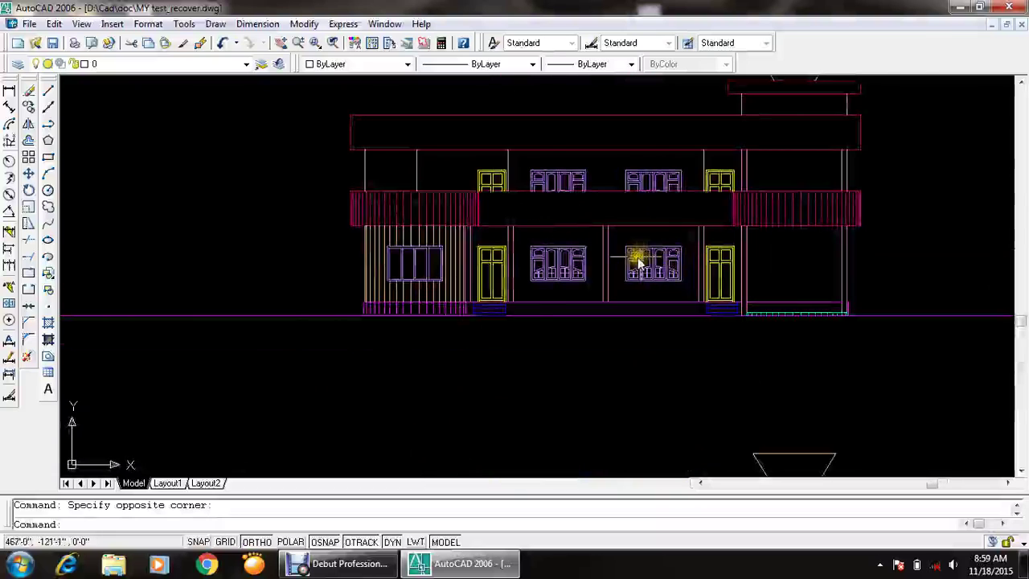
{"action": "scroll", "coordinate": [636, 262], "scroll_direction": "down", "scroll_amount": 5}
{"action": "scroll", "coordinate": [603, 193], "scroll_direction": "down", "scroll_amount": 2}
{"action": "scroll", "coordinate": [625, 361], "scroll_direction": "up", "scroll_amount": 3}
{"action": "scroll", "coordinate": [619, 344], "scroll_direction": "up", "scroll_amount": 2}
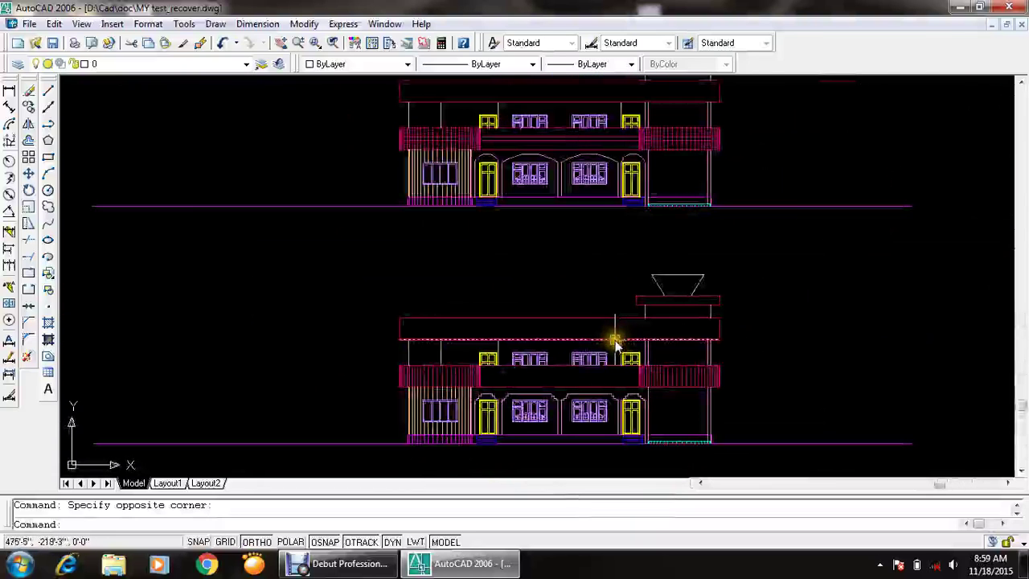
{"action": "left_click", "coordinate": [346, 563]}
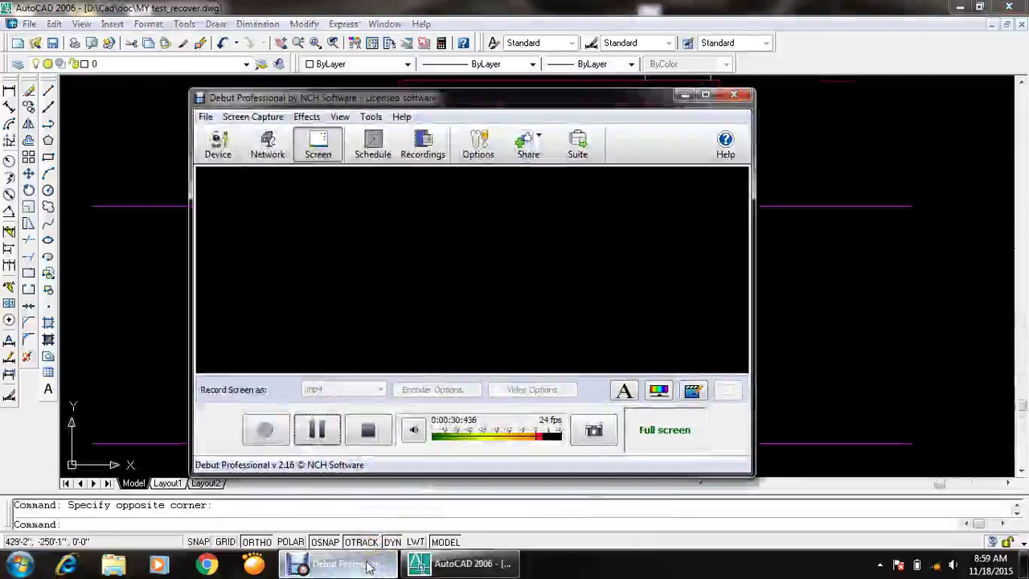
{"action": "left_click", "coordinate": [464, 560]}
- Pan and zoom across the drawing to view the other building elevations
{"action": "middle_click_drag", "start_coordinate": [546, 328], "coordinate": [494, 196]}
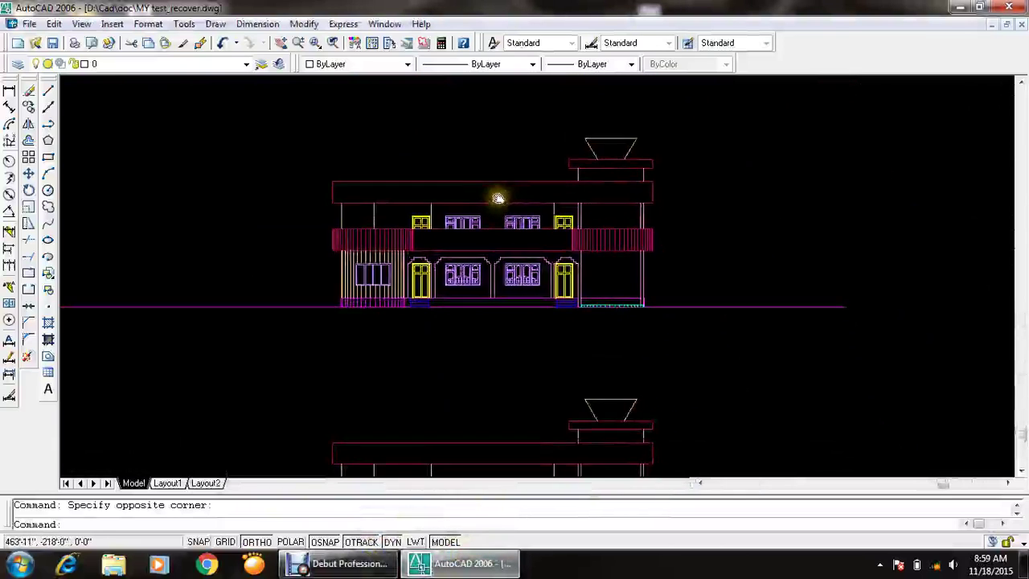
{"action": "scroll", "coordinate": [494, 196], "scroll_direction": "up", "scroll_amount": 2}
{"action": "middle_click_drag", "start_coordinate": [507, 387], "coordinate": [448, 234]}
{"action": "scroll", "coordinate": [432, 294], "scroll_direction": "down", "scroll_amount": 4}
{"action": "scroll", "coordinate": [413, 381], "scroll_direction": "up", "scroll_amount": 4}
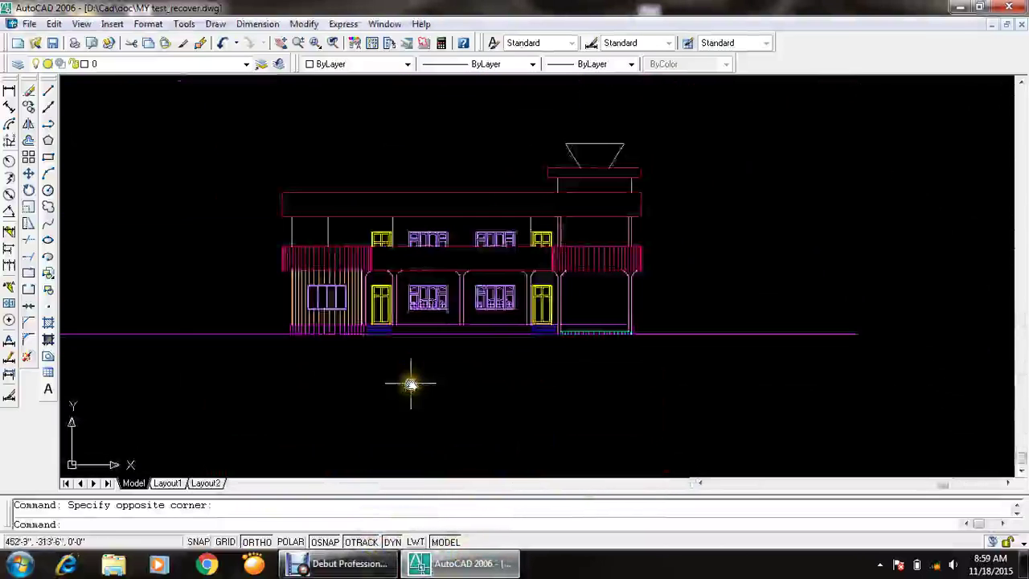
{"action": "scroll", "coordinate": [425, 379], "scroll_direction": "down", "scroll_amount": 4}
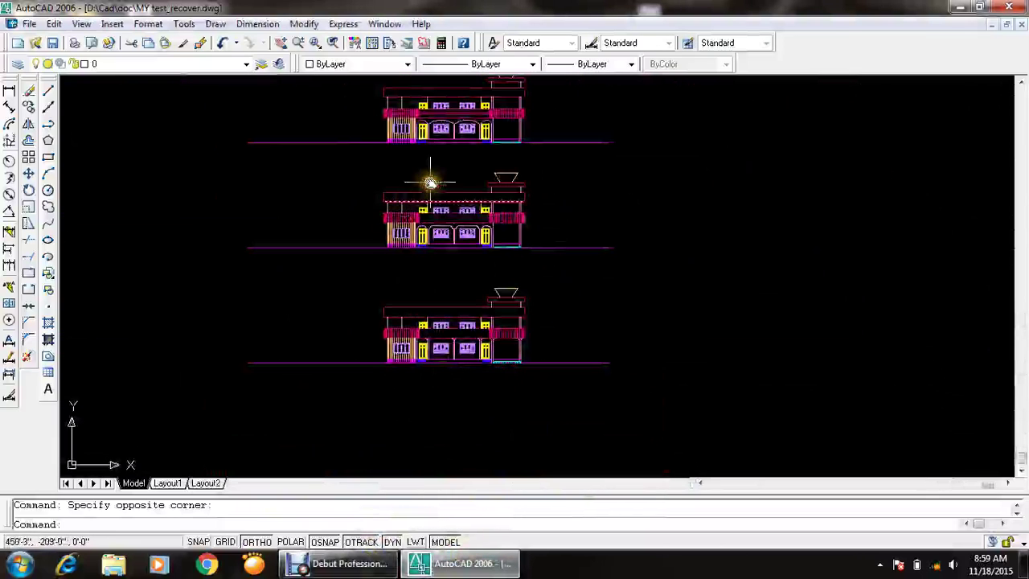
{"action": "middle_click_drag", "start_coordinate": [430, 183], "coordinate": [430, 261]}
{"action": "scroll", "coordinate": [428, 288], "scroll_direction": "up", "scroll_amount": 3}
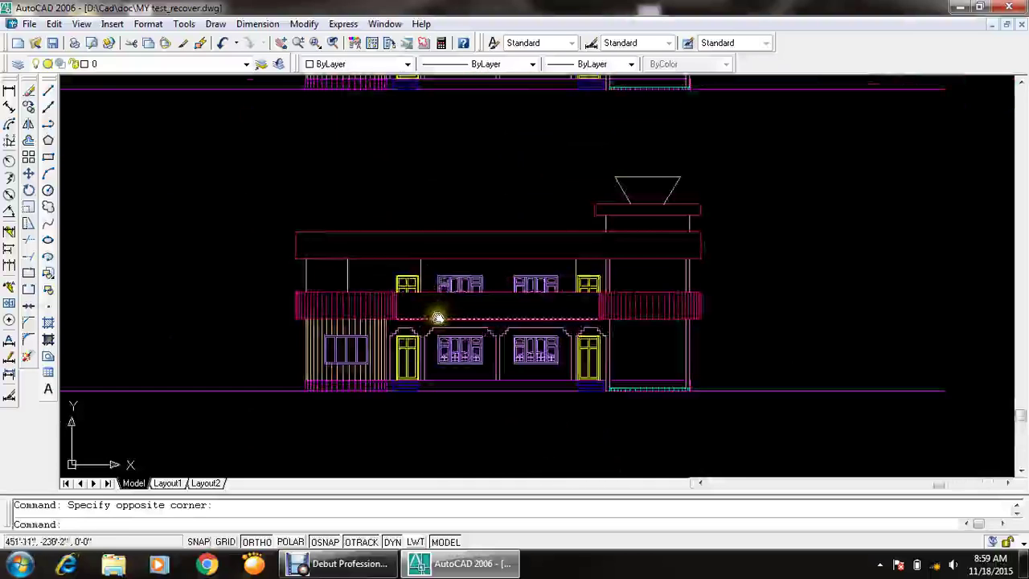
{"action": "scroll", "coordinate": [432, 291], "scroll_direction": "up", "scroll_amount": 1}
{"action": "scroll", "coordinate": [435, 291], "scroll_direction": "up", "scroll_amount": 1}
{"action": "scroll", "coordinate": [437, 291], "scroll_direction": "down", "scroll_amount": 5}
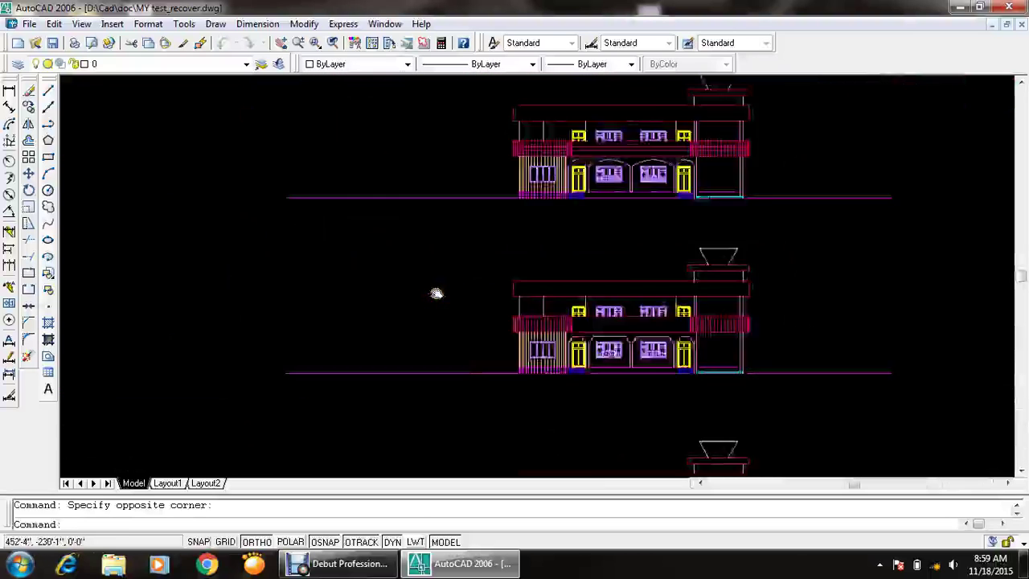
- Zoom to extents, then zoom in and pan across an enlarged elevation
{"action": "middle_click", "coordinate": [436, 291]}
{"action": "middle_click", "coordinate": [437, 291]}
{"action": "scroll", "coordinate": [842, 412], "scroll_direction": "up", "scroll_amount": 5}
{"action": "scroll", "coordinate": [482, 344], "scroll_direction": "up", "scroll_amount": 3}
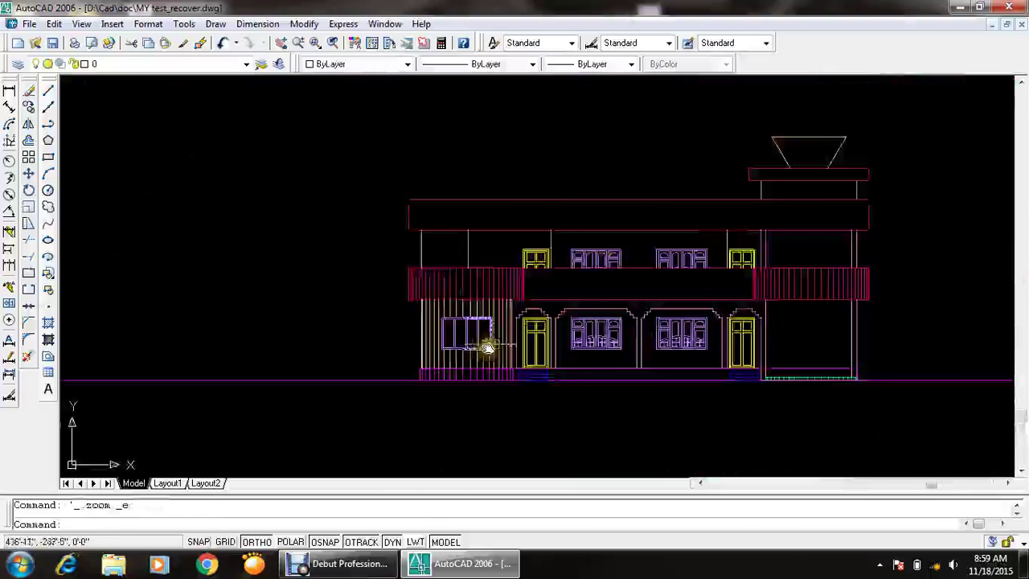
{"action": "scroll", "coordinate": [677, 292], "scroll_direction": "up", "scroll_amount": 1}
{"action": "mouse_move", "coordinate": [677, 292]}
{"action": "middle_mouse_down"}
{"action": "mouse_move", "coordinate": [367, 349]}
{"action": "mouse_move", "coordinate": [471, 351]}
{"action": "middle_mouse_up"}
{"action": "scroll", "coordinate": [482, 337], "scroll_direction": "down", "scroll_amount": 1}
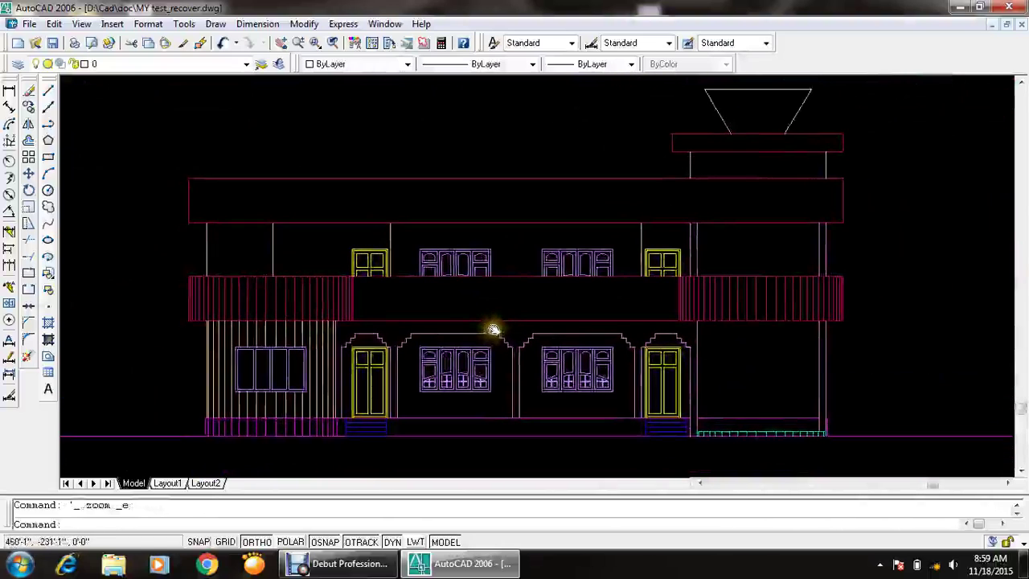
{"action": "scroll", "coordinate": [488, 317], "scroll_direction": "down", "scroll_amount": 3}
{"action": "scroll", "coordinate": [419, 325], "scroll_direction": "up", "scroll_amount": 2}
{"action": "scroll", "coordinate": [455, 323], "scroll_direction": "up", "scroll_amount": 2}
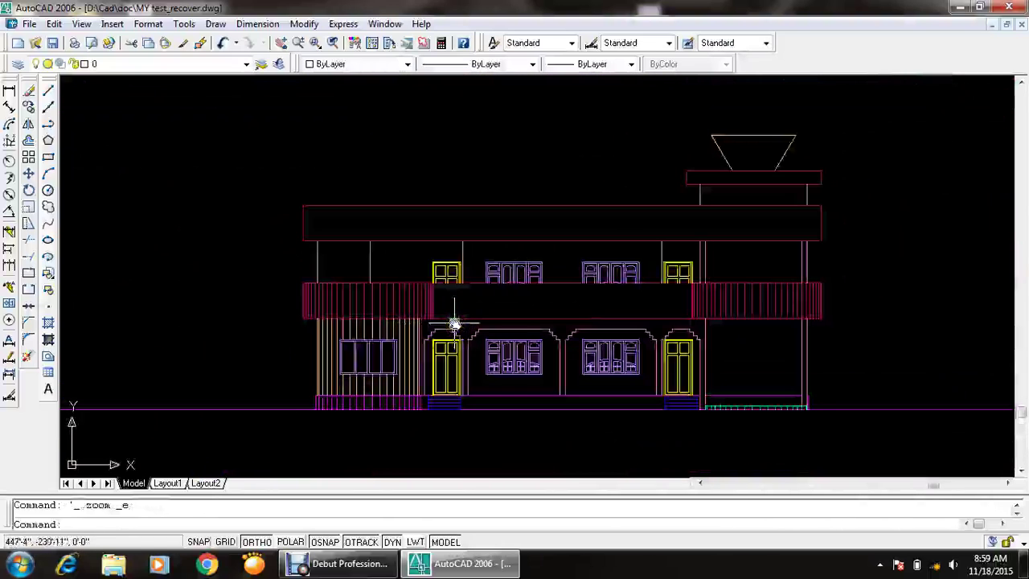
{"action": "middle_click_drag", "start_coordinate": [453, 319], "coordinate": [468, 326]}
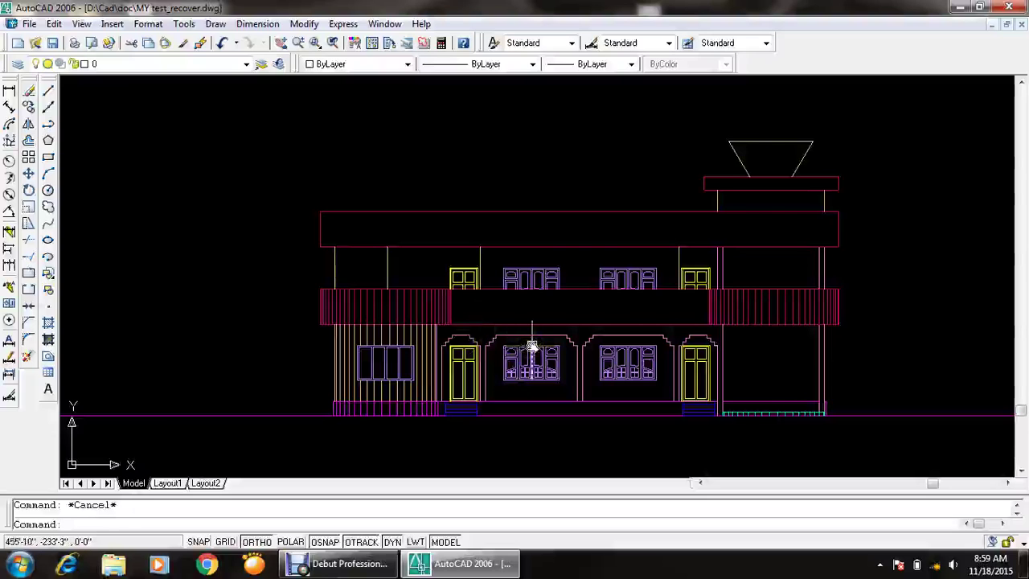
{"action": "type", "text": "h"}
- Run Hatch, pick internal points around the ground floor, and return to the Hatch and Gradient dialog
{"action": "key", "text": "Return"}
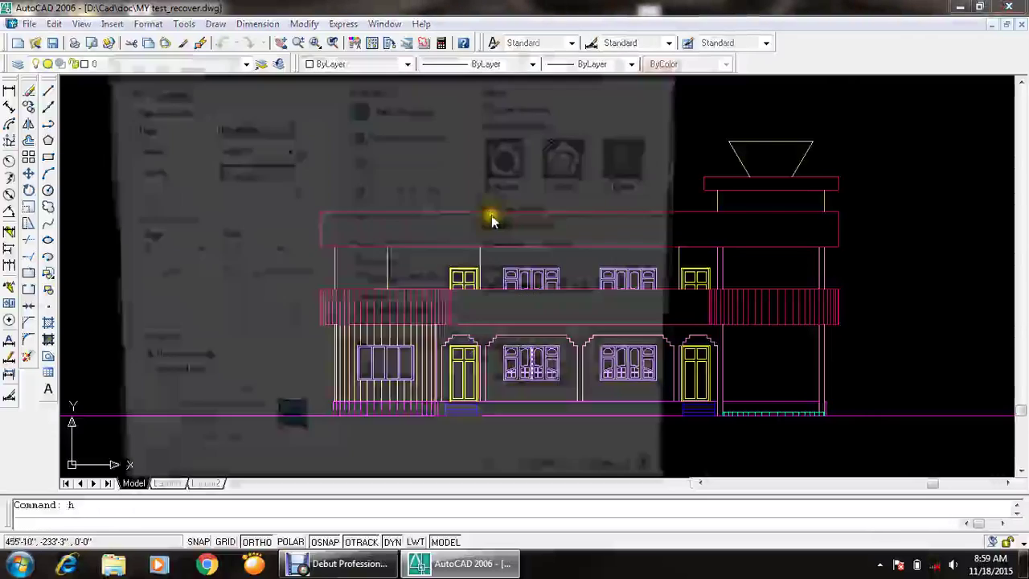
{"action": "left_click", "coordinate": [386, 78]}
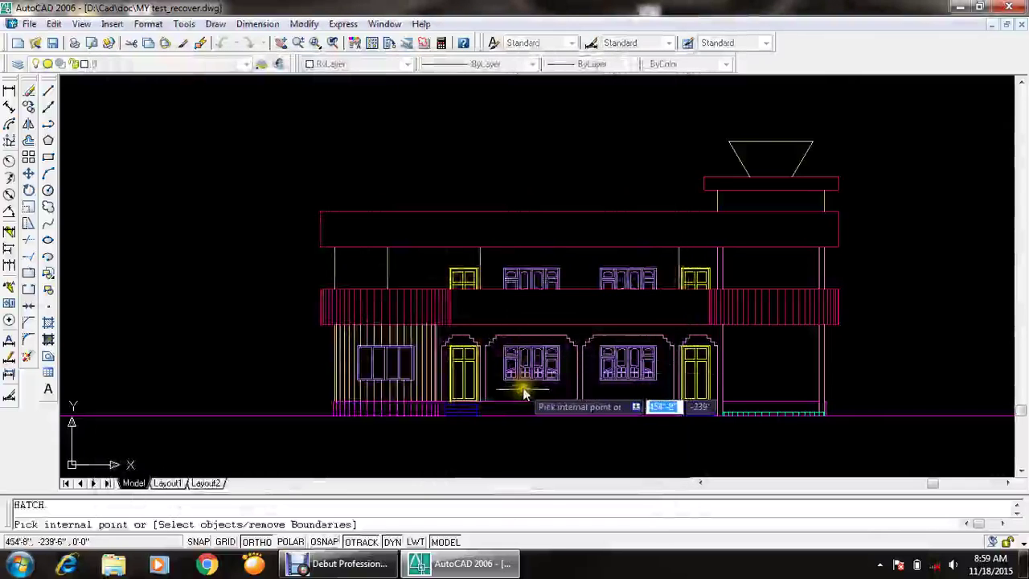
{"action": "scroll", "coordinate": [524, 412], "scroll_direction": "up", "scroll_amount": 4}
{"action": "scroll", "coordinate": [466, 409], "scroll_direction": "up", "scroll_amount": 5}
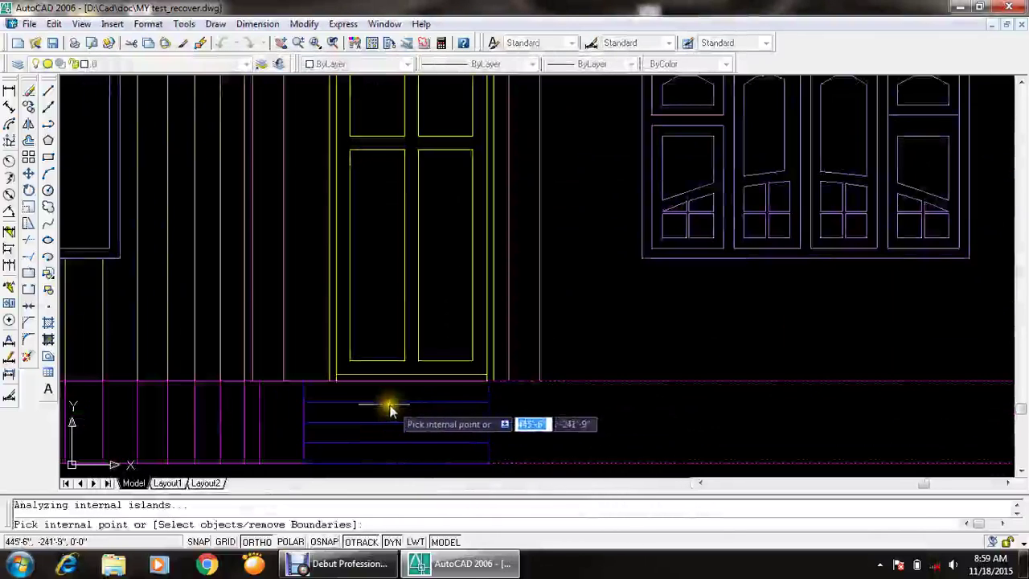
{"action": "scroll", "coordinate": [280, 409], "scroll_direction": "down", "scroll_amount": 10}
{"action": "scroll", "coordinate": [457, 356], "scroll_direction": "up", "scroll_amount": 5}
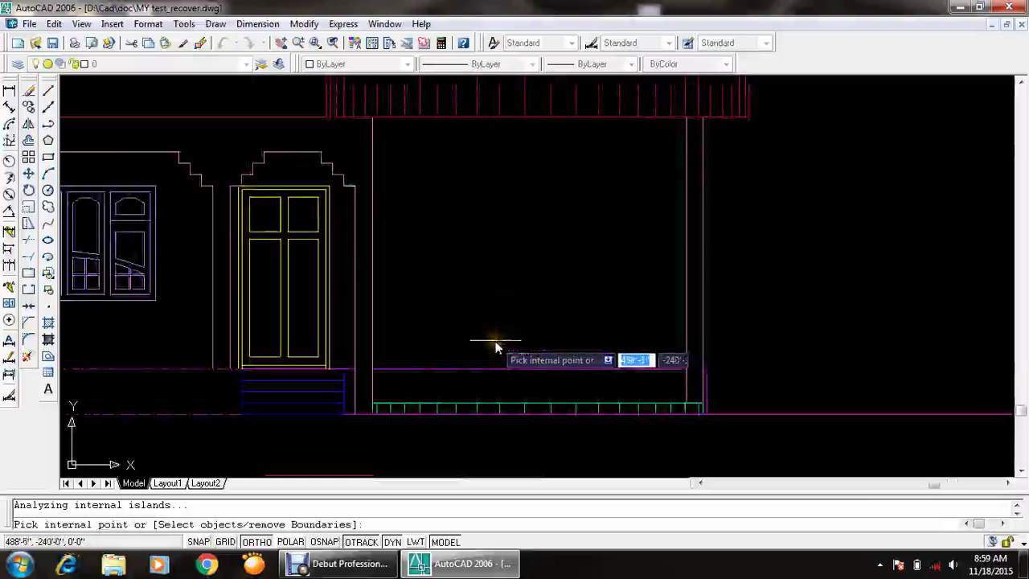
{"action": "scroll", "coordinate": [349, 391], "scroll_direction": "up", "scroll_amount": 3}
{"action": "scroll", "coordinate": [351, 395], "scroll_direction": "up", "scroll_amount": 2}
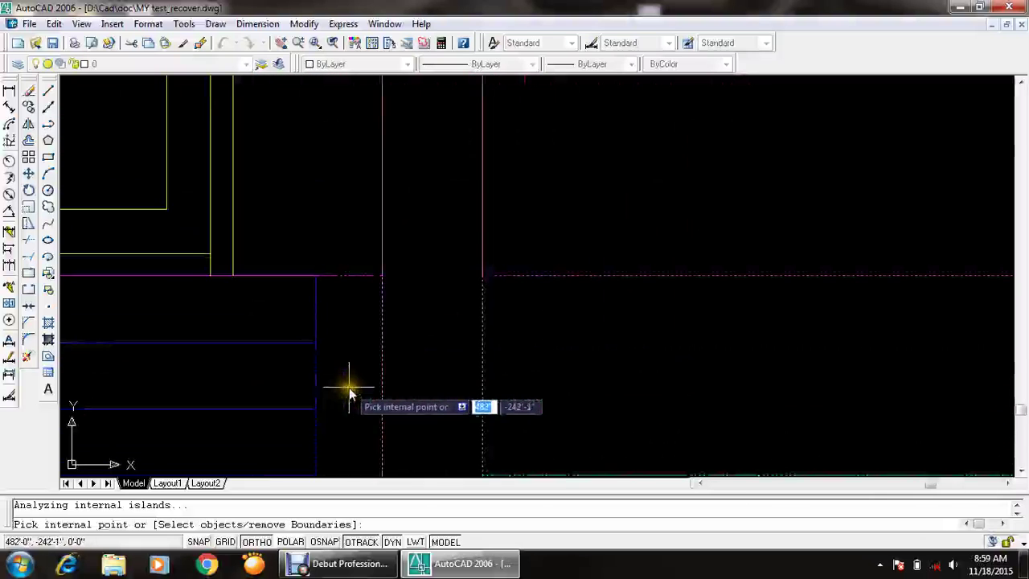
{"action": "scroll", "coordinate": [361, 356], "scroll_direction": "down", "scroll_amount": 6}
{"action": "scroll", "coordinate": [531, 359], "scroll_direction": "up", "scroll_amount": 3}
{"action": "scroll", "coordinate": [563, 356], "scroll_direction": "up", "scroll_amount": 1}
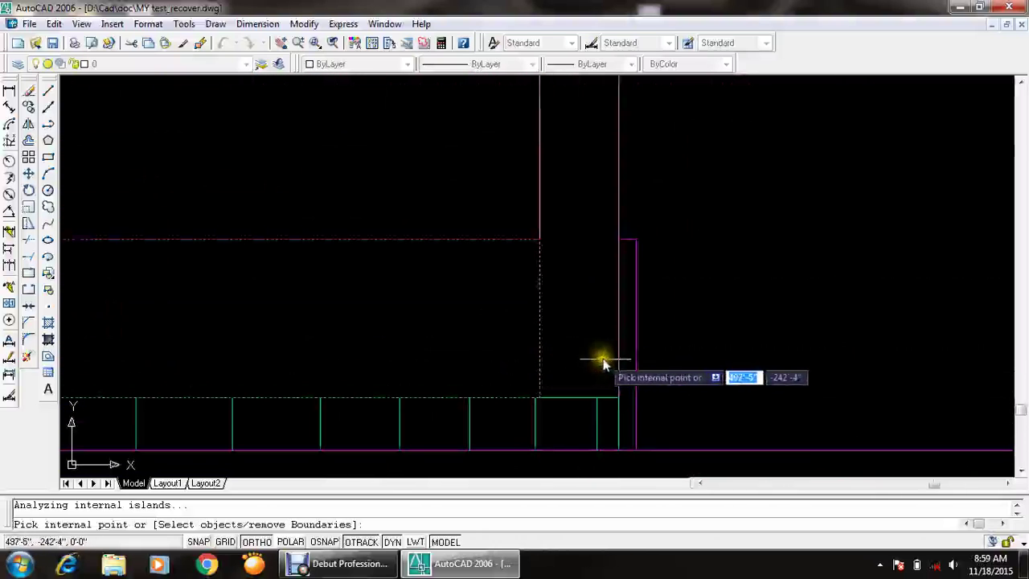
{"action": "scroll", "coordinate": [623, 363], "scroll_direction": "down", "scroll_amount": 2}
{"action": "key", "text": "Return"}
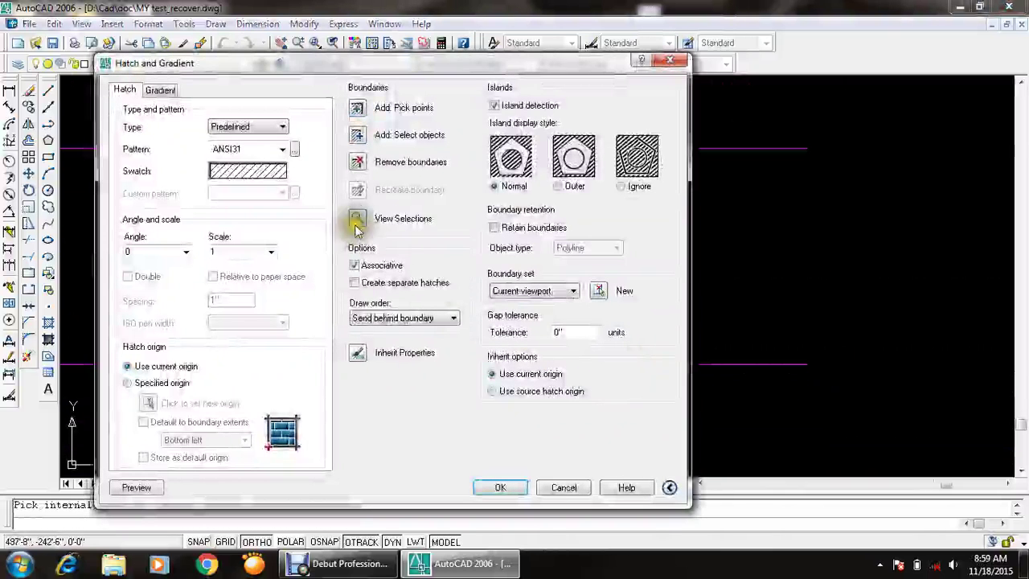
- Choose GRAVEL from the Other Predefined patterns, dismissing a download manager warning
{"action": "left_click", "coordinate": [295, 148]}
{"action": "left_click", "coordinate": [154, 108]}
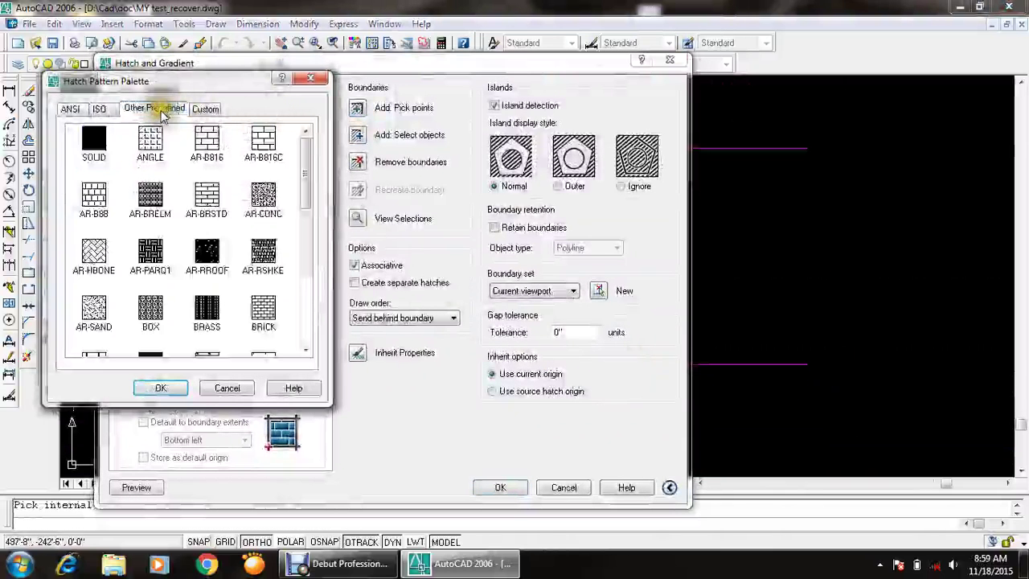
{"action": "left_click_drag", "start_coordinate": [309, 184], "coordinate": [315, 272]}
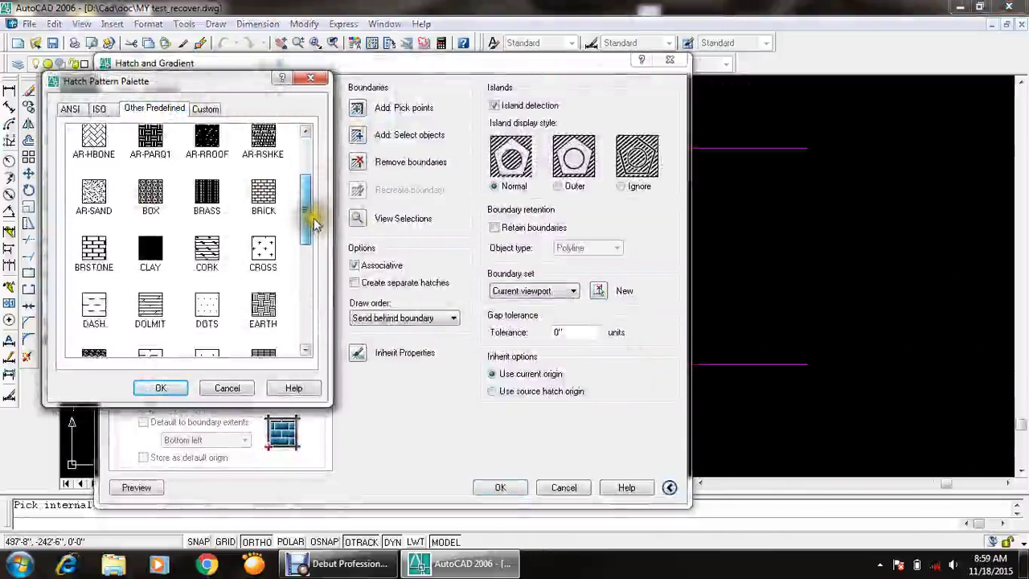
{"action": "left_click", "coordinate": [93, 272]}
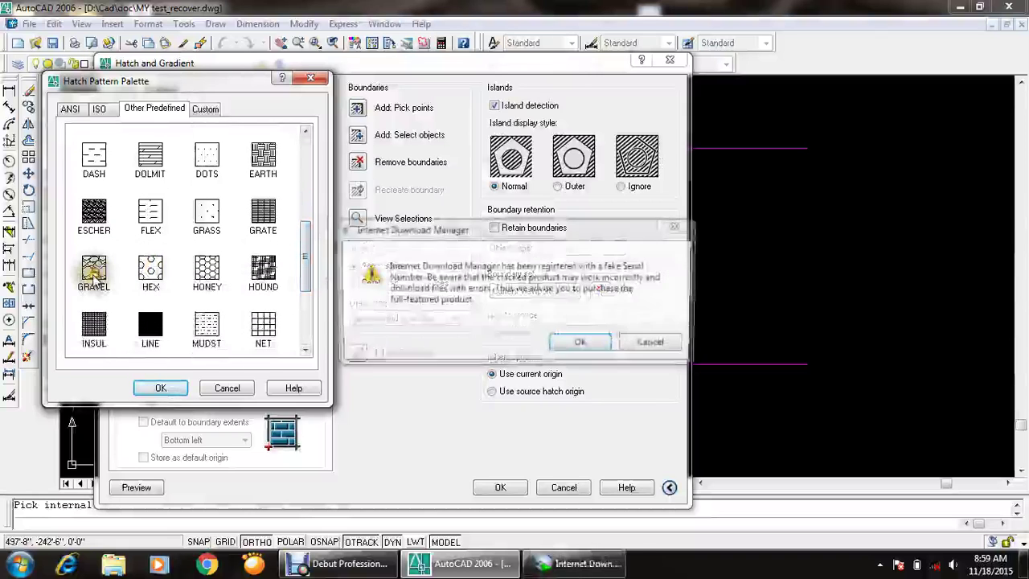
{"action": "left_click", "coordinate": [653, 344]}
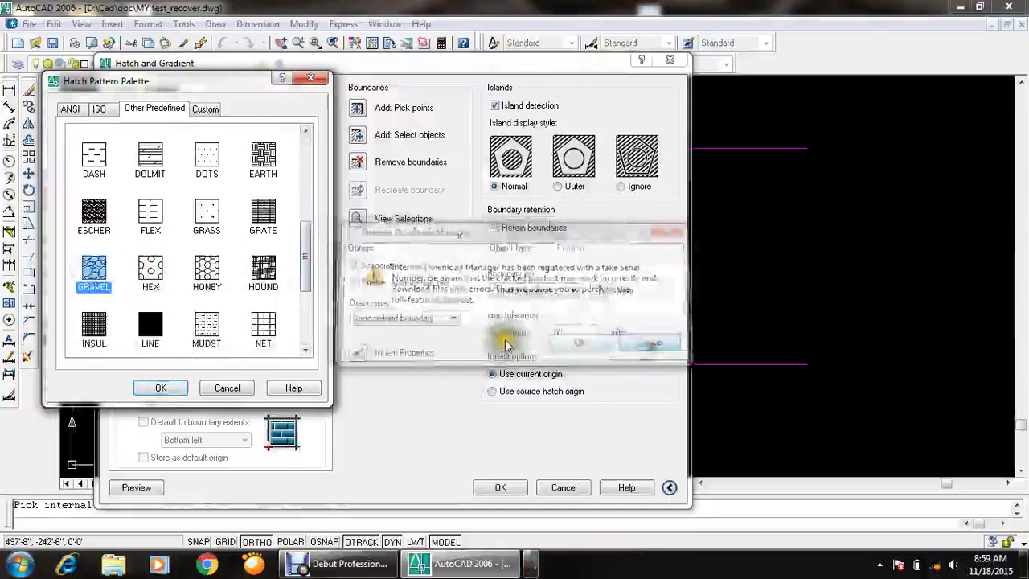
{"action": "left_click", "coordinate": [139, 389]}
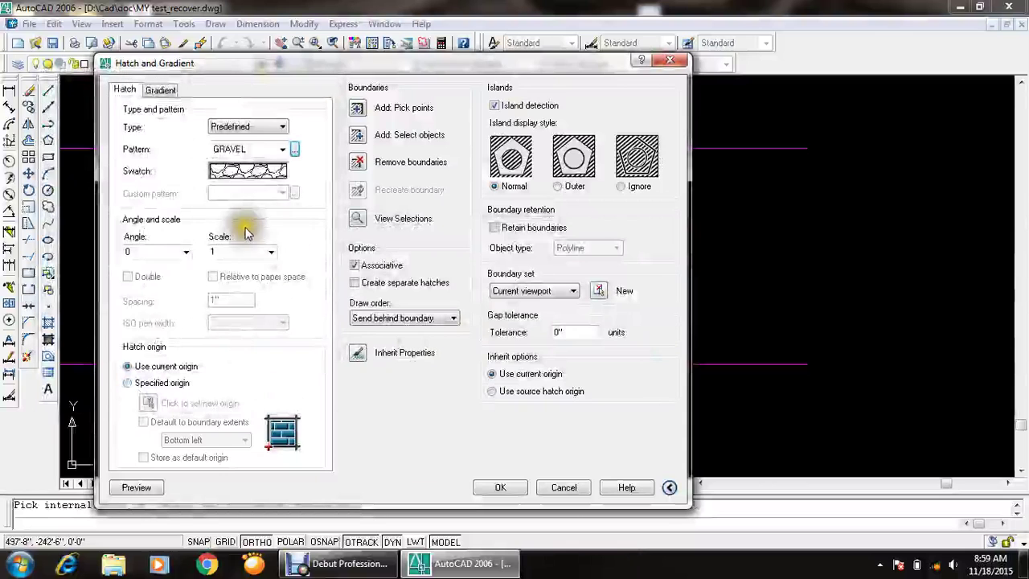
- Preview the gravel hatch at scale 12, then at 33, and apply it to the base strip
{"action": "type", "text": "12"}
{"action": "left_click", "coordinate": [135, 488]}
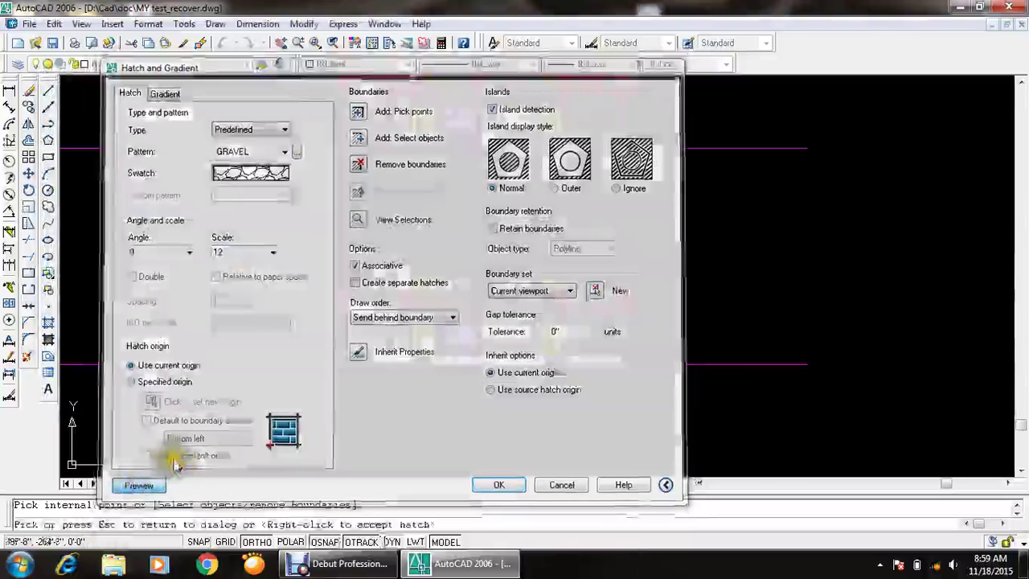
{"action": "scroll", "coordinate": [482, 369], "scroll_direction": "up", "scroll_amount": 4}
{"action": "key", "text": "Escape"}
{"action": "type", "text": "33"}
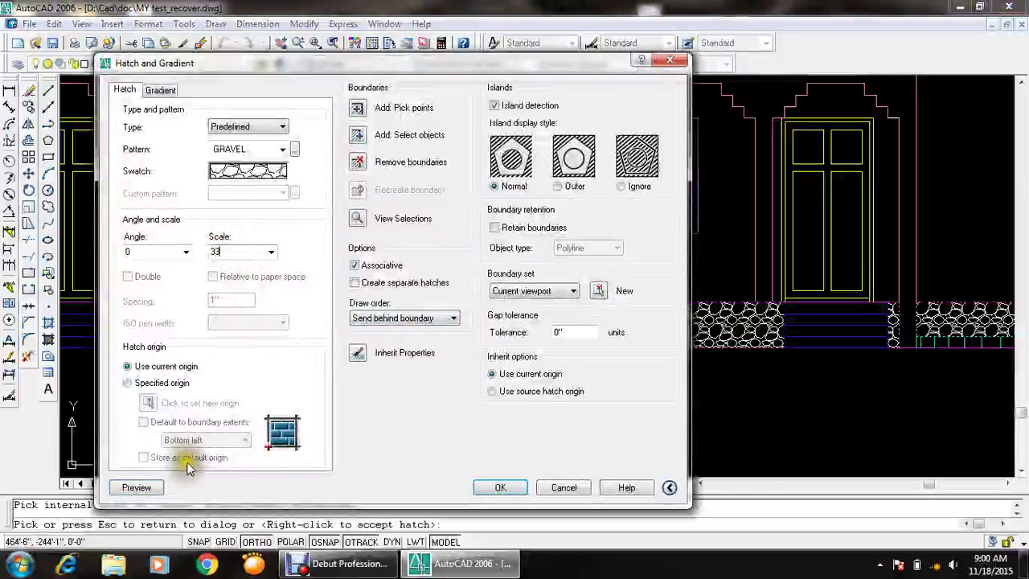
{"action": "left_click", "coordinate": [142, 488]}
{"action": "scroll", "coordinate": [345, 394], "scroll_direction": "down", "scroll_amount": 5}
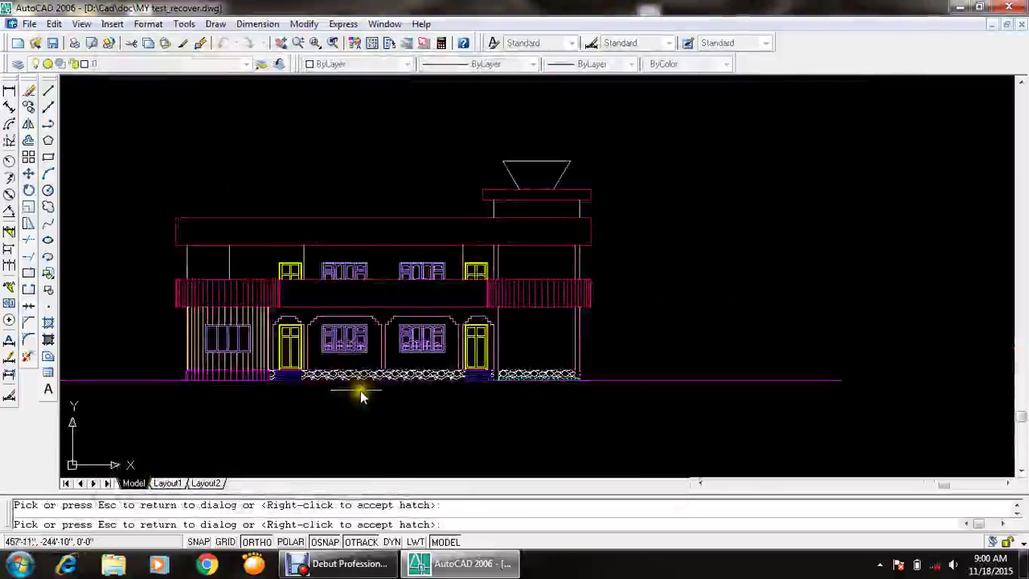
{"action": "scroll", "coordinate": [331, 399], "scroll_direction": "up", "scroll_amount": 5}
{"action": "key", "text": "Escape"}
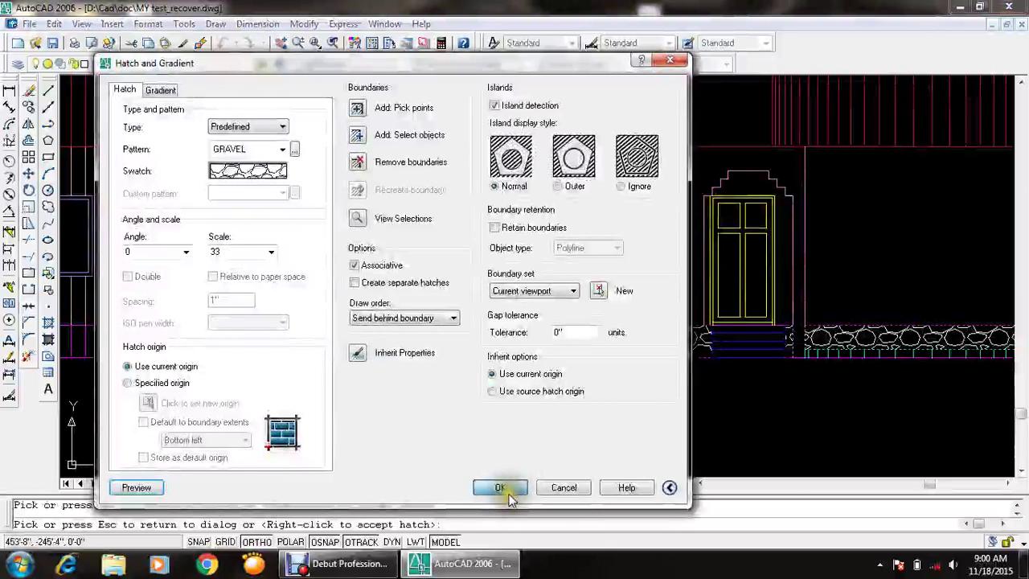
{"action": "left_click", "coordinate": [500, 488]}
- Match properties from the magenta linework onto the gravel base hatch
{"action": "scroll", "coordinate": [483, 378], "scroll_direction": "down", "scroll_amount": 5}
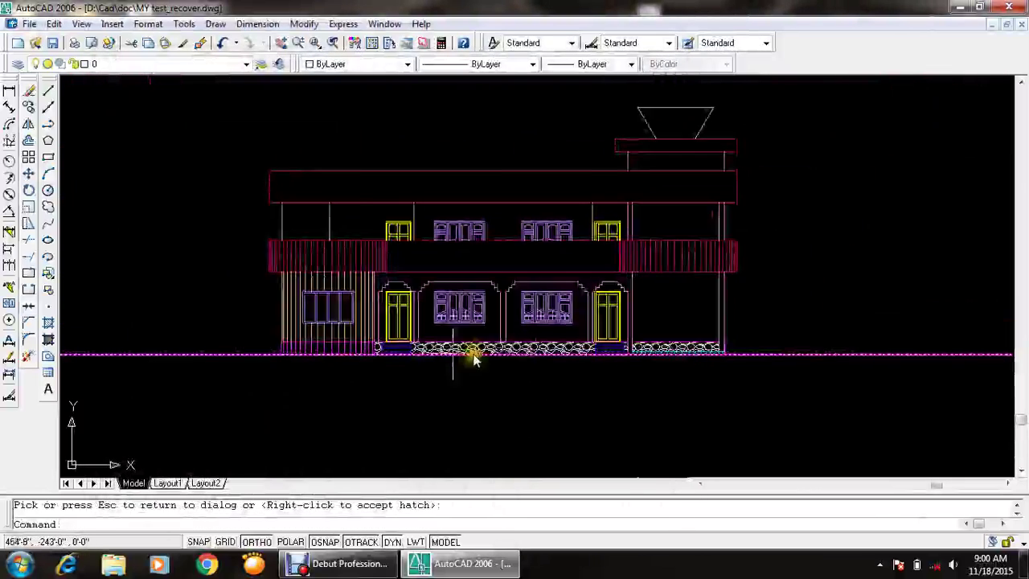
{"action": "scroll", "coordinate": [459, 357], "scroll_direction": "up", "scroll_amount": 5}
{"action": "left_click", "coordinate": [200, 43]}
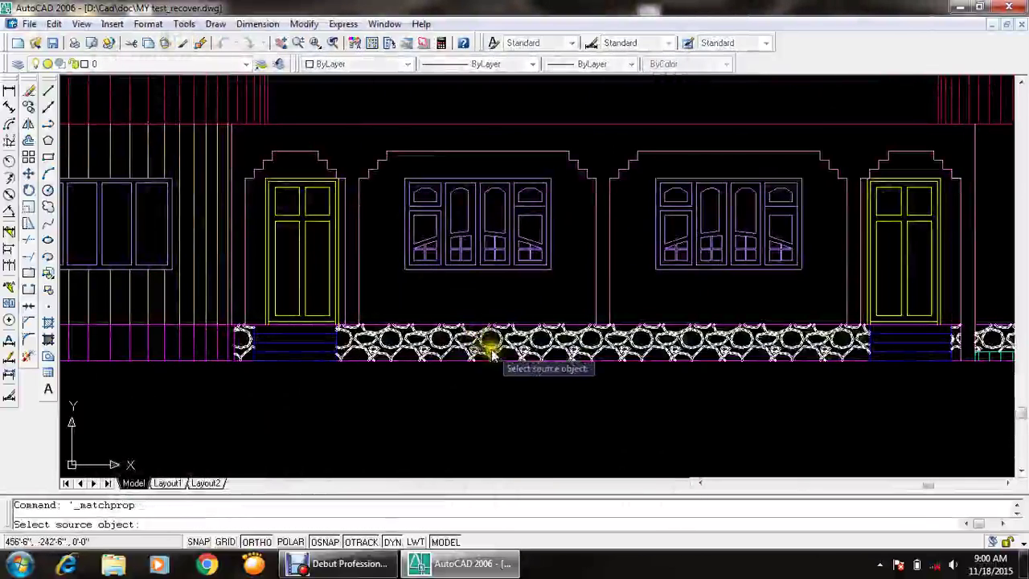
{"action": "scroll", "coordinate": [490, 348], "scroll_direction": "up", "scroll_amount": 3}
{"action": "left_click", "coordinate": [506, 385]}
{"action": "left_click", "coordinate": [490, 353]}
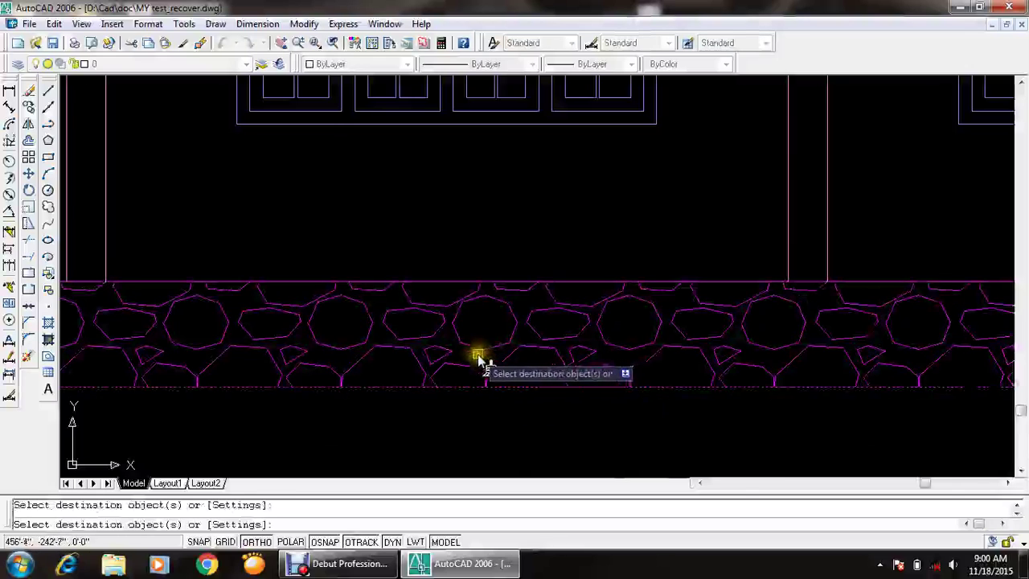
{"action": "scroll", "coordinate": [483, 353], "scroll_direction": "down", "scroll_amount": 3}
{"action": "scroll", "coordinate": [501, 340], "scroll_direction": "up", "scroll_amount": 1}
{"action": "scroll", "coordinate": [512, 413], "scroll_direction": "up", "scroll_amount": 1}
{"action": "key", "text": "Escape"}
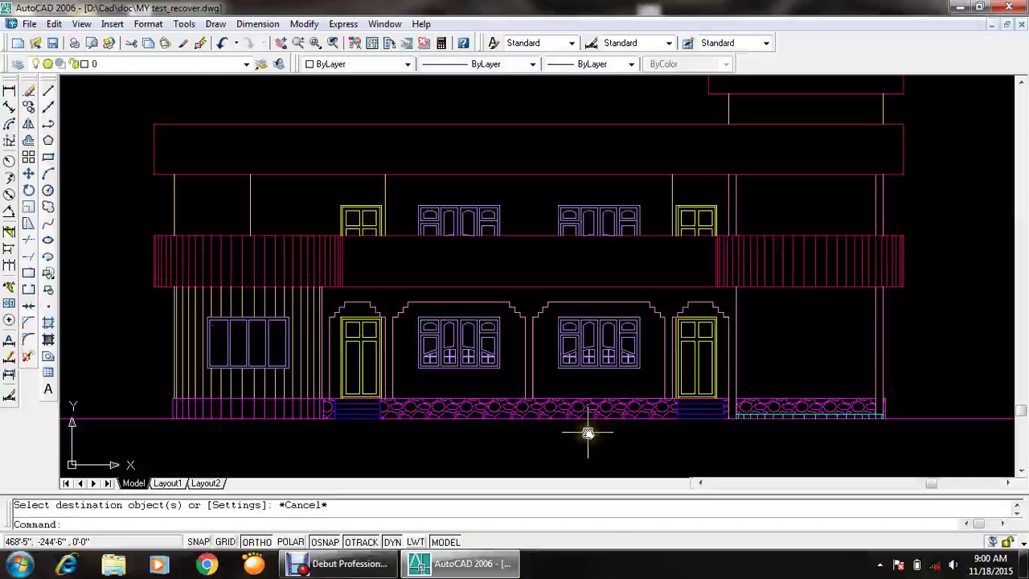
- Start a new hatch and pick the right column strip and ground-floor wall as boundaries
{"action": "type", "text": "h"}
{"action": "key", "text": "Return"}
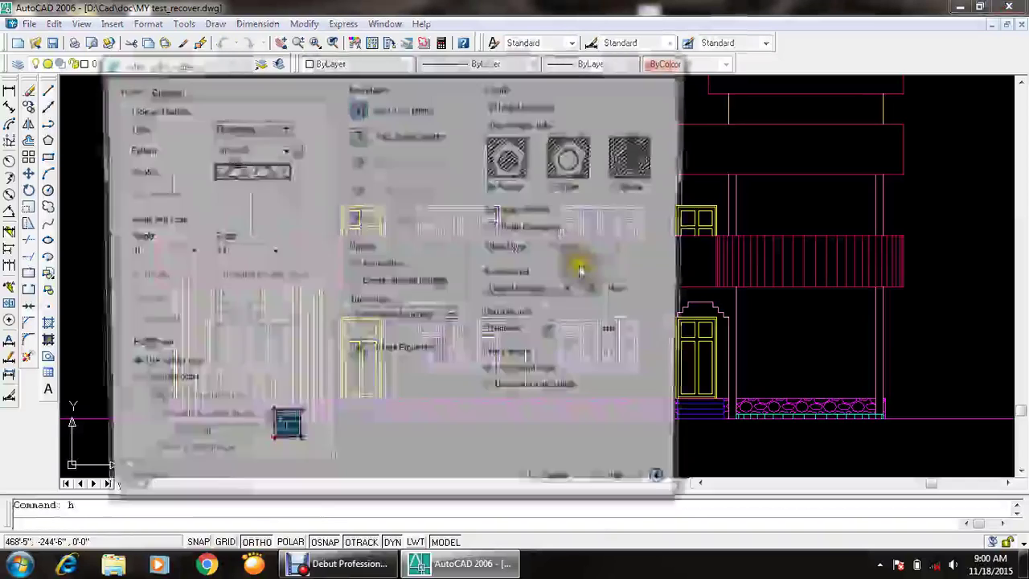
{"action": "left_click", "coordinate": [357, 110]}
{"action": "scroll", "coordinate": [892, 322], "scroll_direction": "up", "scroll_amount": 2}
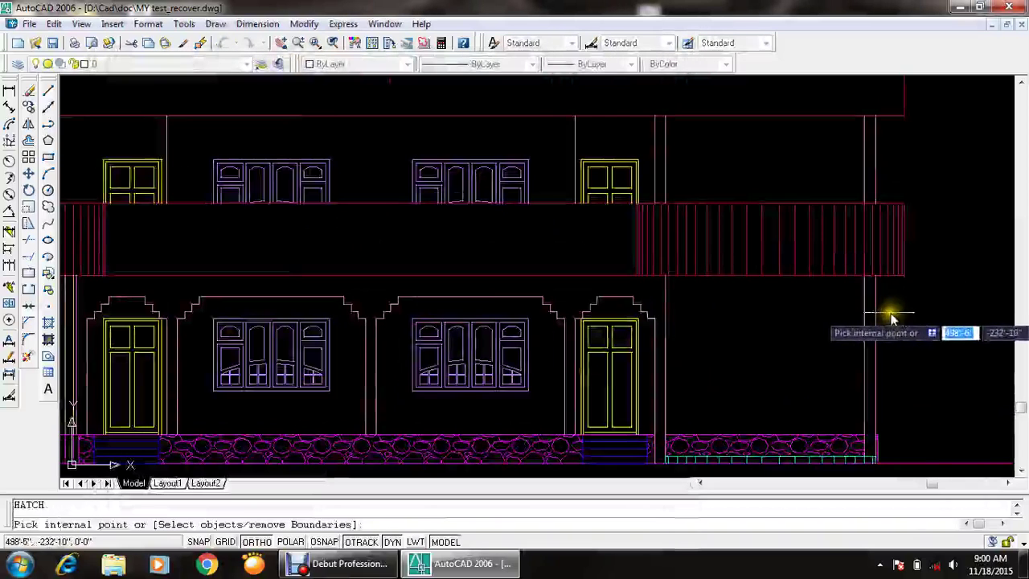
{"action": "left_click", "coordinate": [870, 183]}
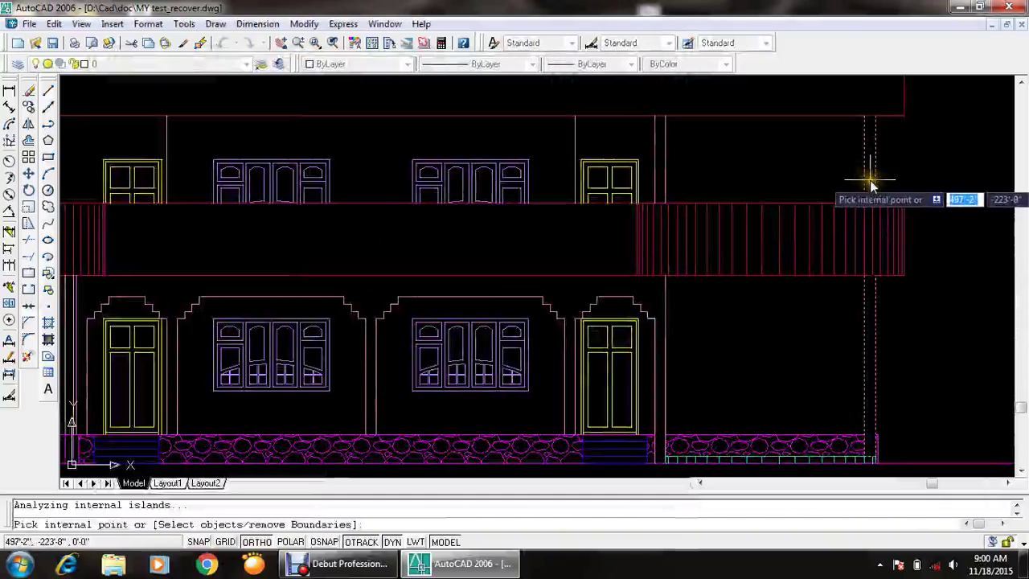
{"action": "left_click", "coordinate": [659, 177]}
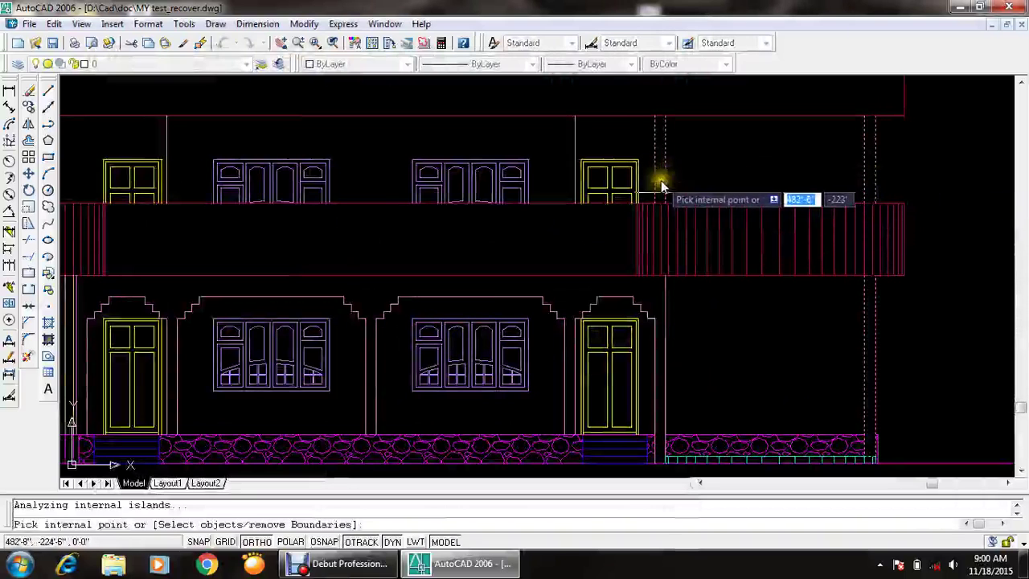
{"action": "scroll", "coordinate": [656, 302], "scroll_direction": "down", "scroll_amount": 2}
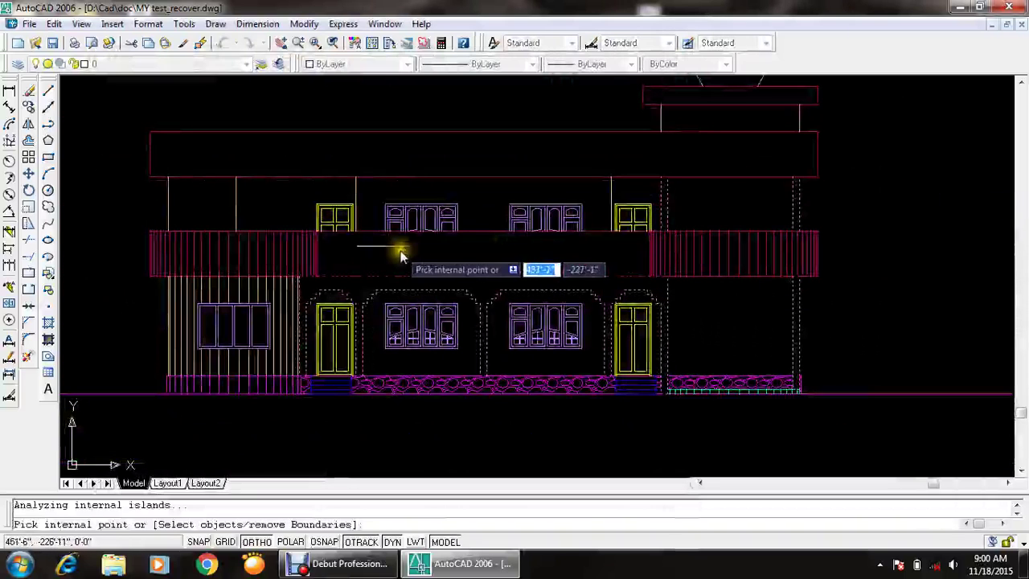
{"action": "scroll", "coordinate": [445, 262], "scroll_direction": "up", "scroll_amount": 2}
{"action": "key", "text": "Return"}
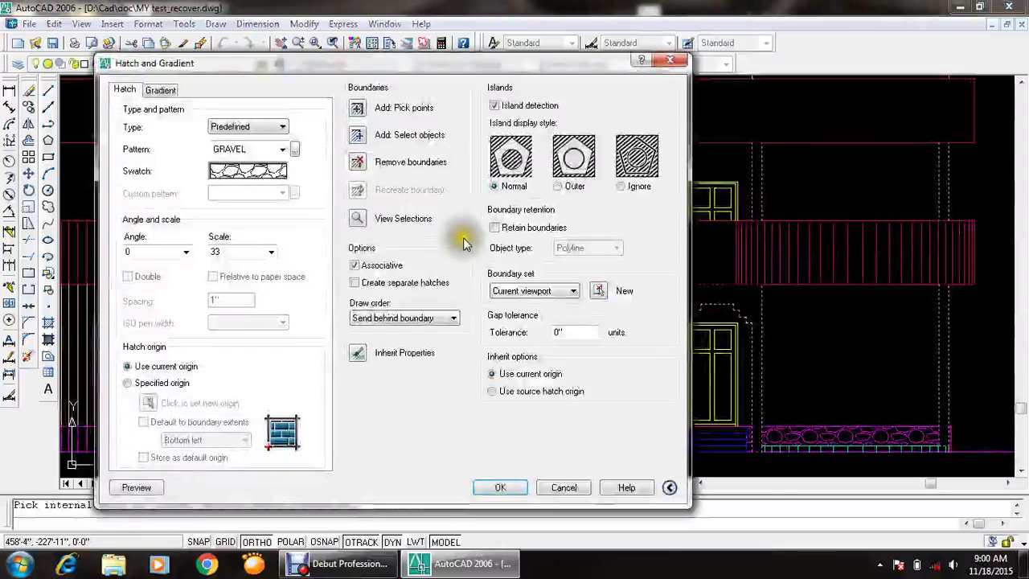
- Pick ZIGZAG from the pattern palette, preview it, and apply the hatch at scale 33
{"action": "mouse_move", "coordinate": [636, 64]}
{"action": "left_mouse_down"}
{"action": "mouse_move", "coordinate": [958, 554]}
{"action": "mouse_move", "coordinate": [689, 79]}
{"action": "left_mouse_up"}
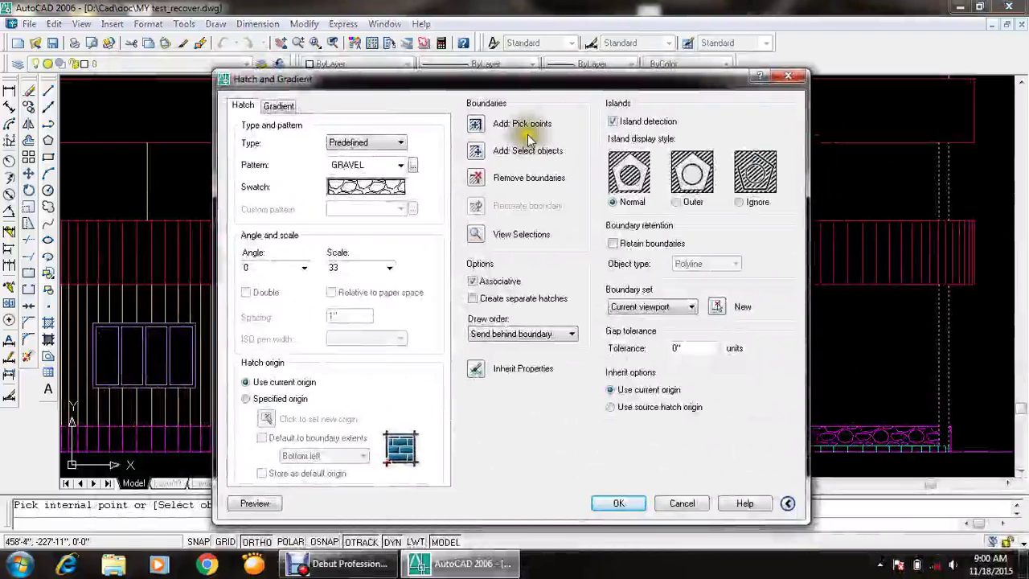
{"action": "left_click", "coordinate": [413, 166]}
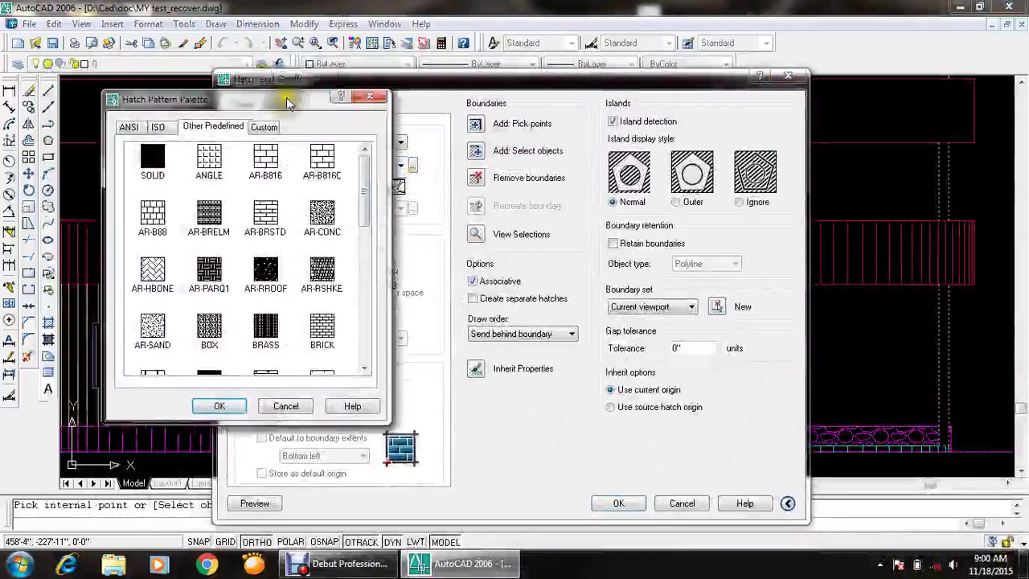
{"action": "left_click_drag", "start_coordinate": [561, 213], "coordinate": [562, 410]}
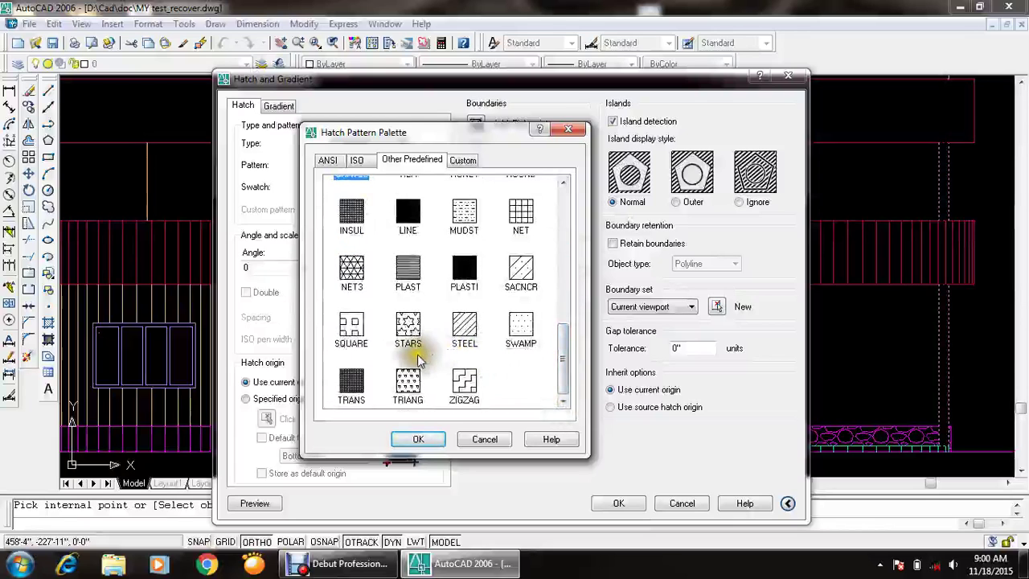
{"action": "left_click", "coordinate": [419, 440]}
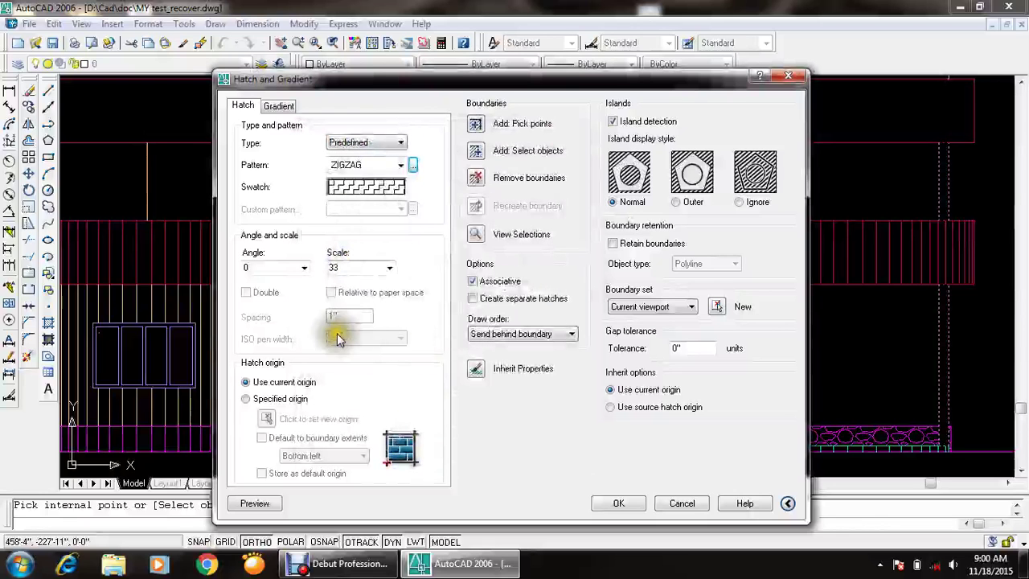
{"action": "left_click", "coordinate": [270, 504]}
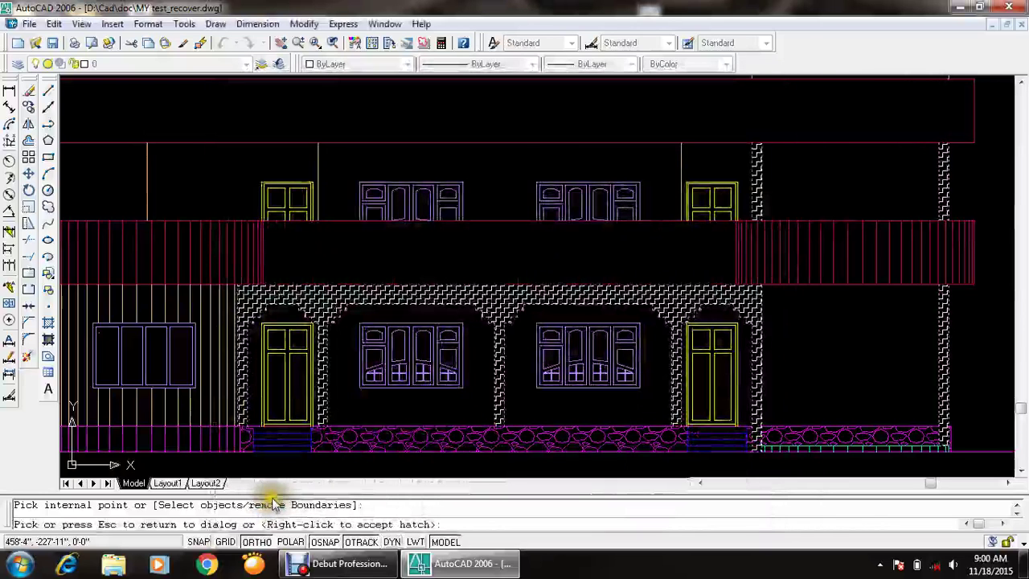
{"action": "key", "text": "Escape"}
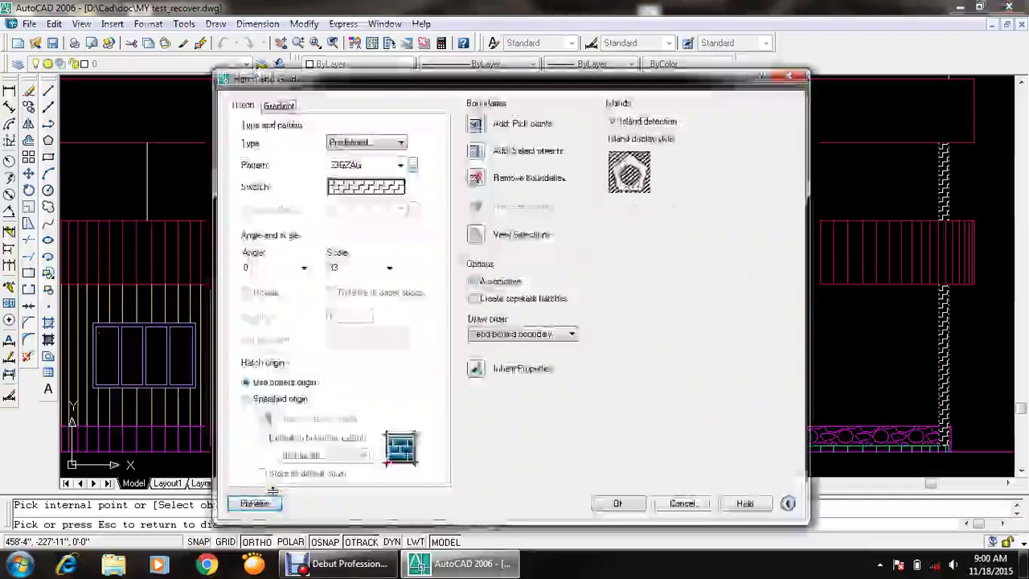
{"action": "left_click", "coordinate": [617, 500]}
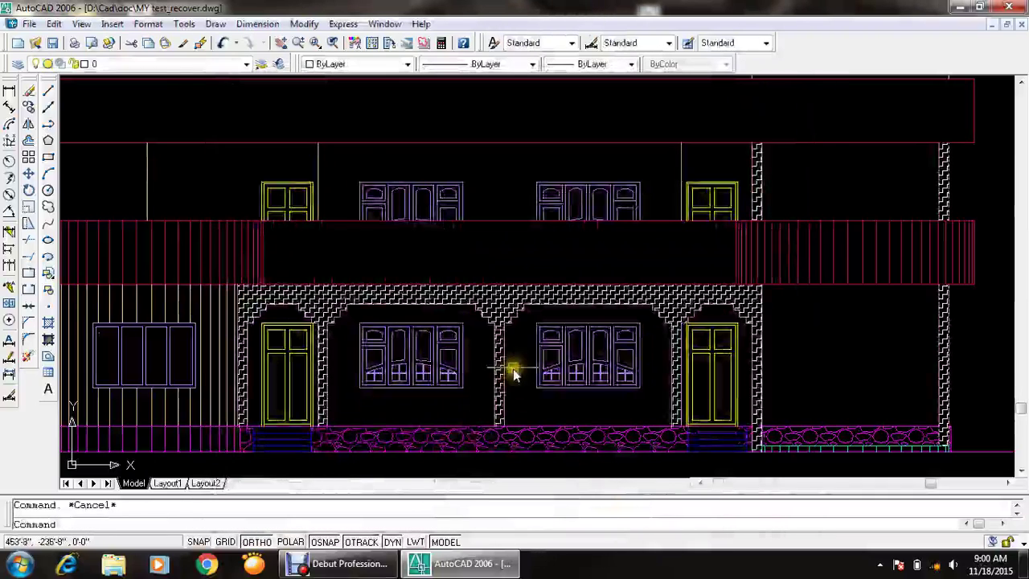
- Start Match Properties with the zigzag hatch as source, then cancel it
{"action": "key", "text": "Escape"}
{"action": "left_click", "coordinate": [197, 43]}
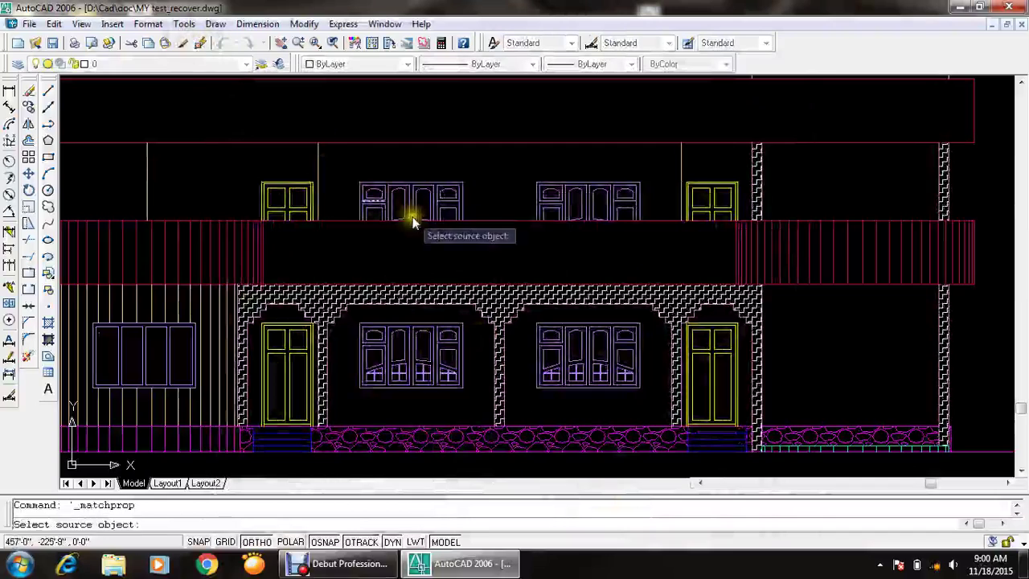
{"action": "scroll", "coordinate": [493, 305], "scroll_direction": "up", "scroll_amount": 3}
{"action": "scroll", "coordinate": [386, 362], "scroll_direction": "up", "scroll_amount": 2}
{"action": "scroll", "coordinate": [393, 354], "scroll_direction": "up", "scroll_amount": 1}
{"action": "left_click", "coordinate": [392, 353]}
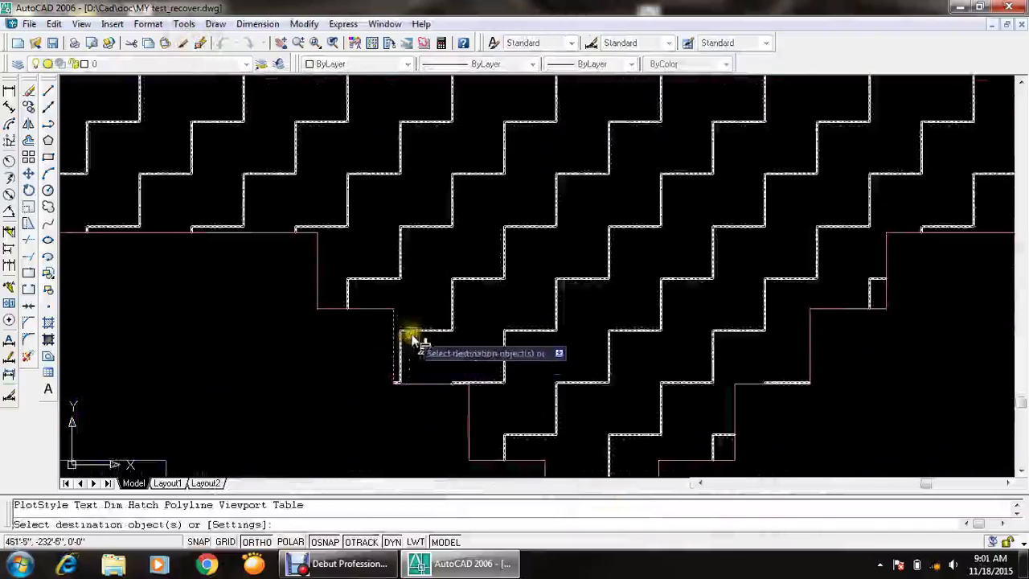
{"action": "scroll", "coordinate": [402, 345], "scroll_direction": "down", "scroll_amount": 5}
{"action": "scroll", "coordinate": [450, 347], "scroll_direction": "up", "scroll_amount": 2}
{"action": "scroll", "coordinate": [468, 351], "scroll_direction": "up", "scroll_amount": 2}
{"action": "key", "text": "Escape"}
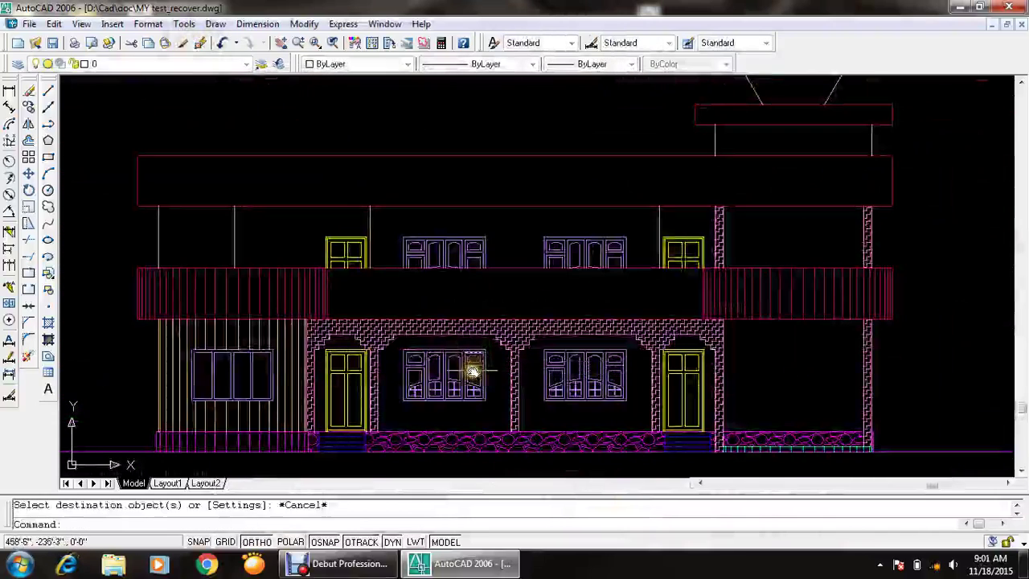
- Save the drawing with Ctrl+S and bring the whole elevation into view
{"action": "key", "text": "ctrl+s"}
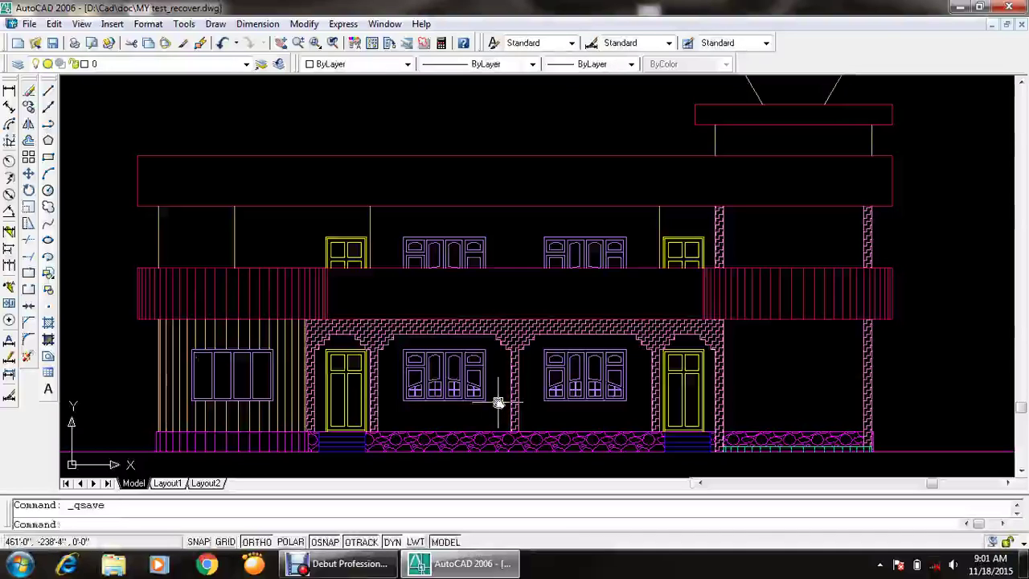
{"action": "left_click", "coordinate": [797, 348]}
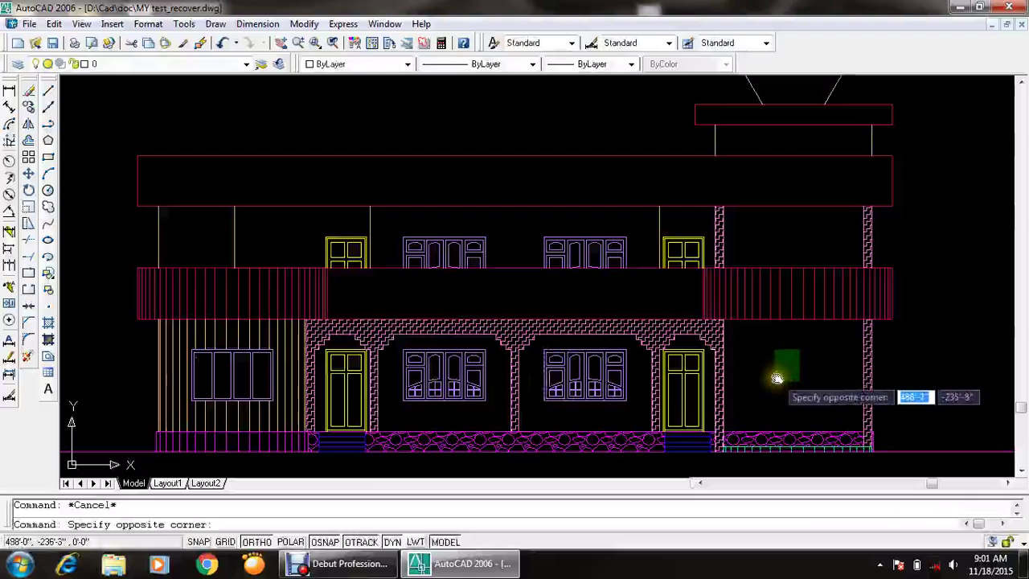
{"action": "left_click", "coordinate": [773, 382]}
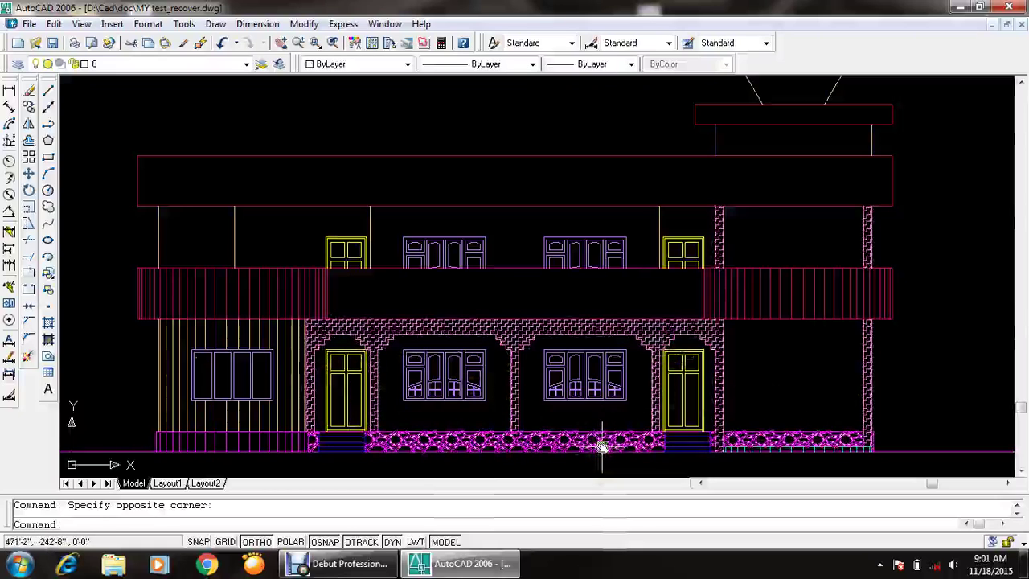
{"action": "scroll", "coordinate": [546, 395], "scroll_direction": "down", "scroll_amount": 2}
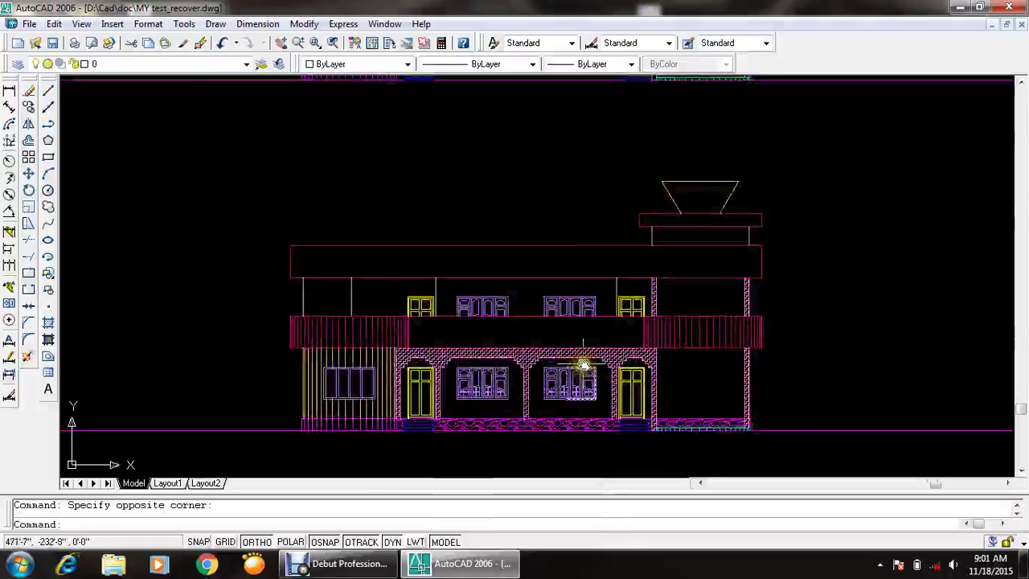
{"action": "middle_click_drag", "start_coordinate": [581, 361], "coordinate": [556, 363]}
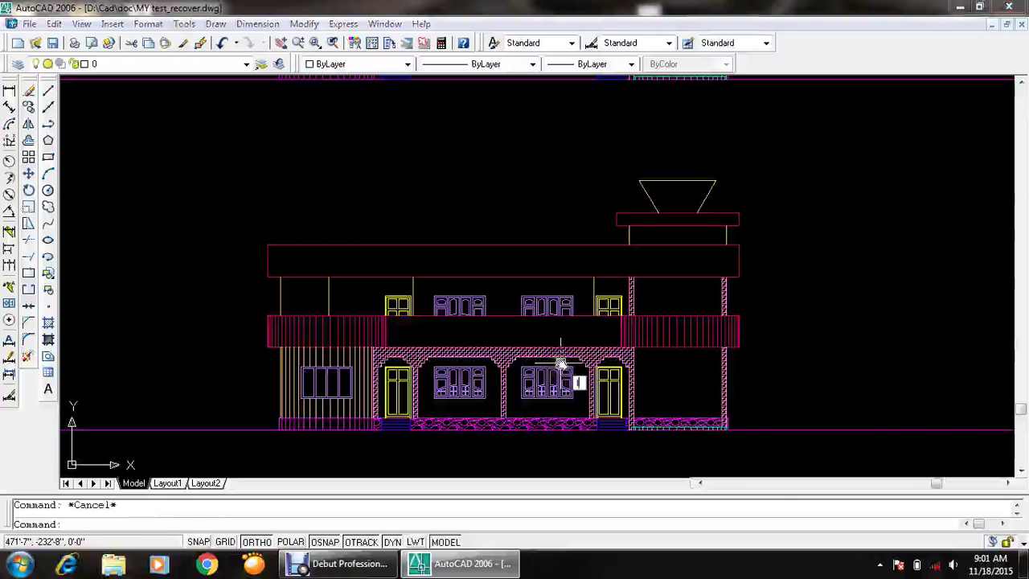
- Draw a tall vertical line right of the building and move it slightly left
{"action": "type", "text": "l"}
{"action": "key", "text": "Return"}
{"action": "left_click", "coordinate": [765, 111]}
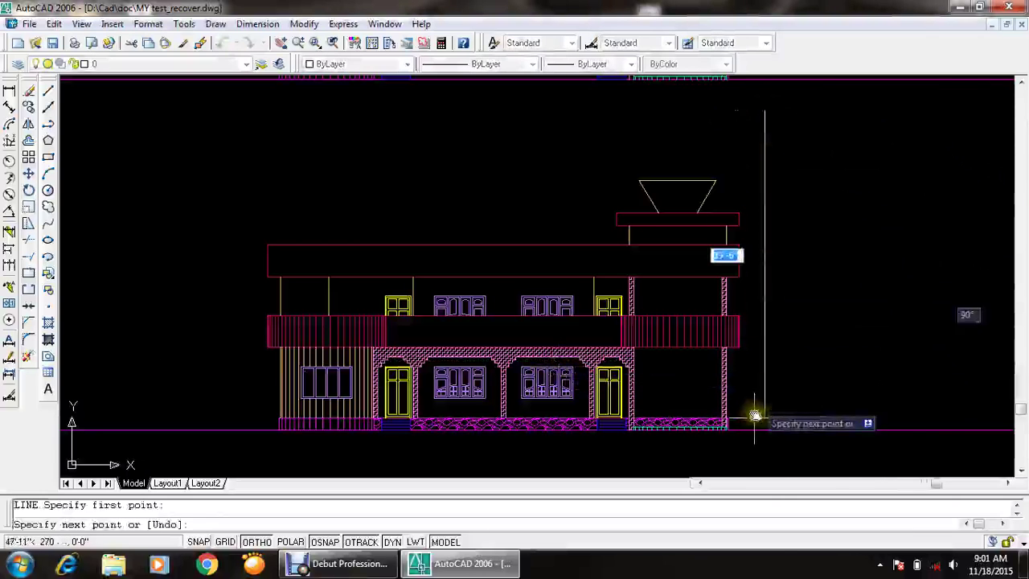
{"action": "left_click", "coordinate": [751, 459]}
{"action": "key", "text": "Return"}
{"action": "type", "text": "m"}
{"action": "key", "text": "Return"}
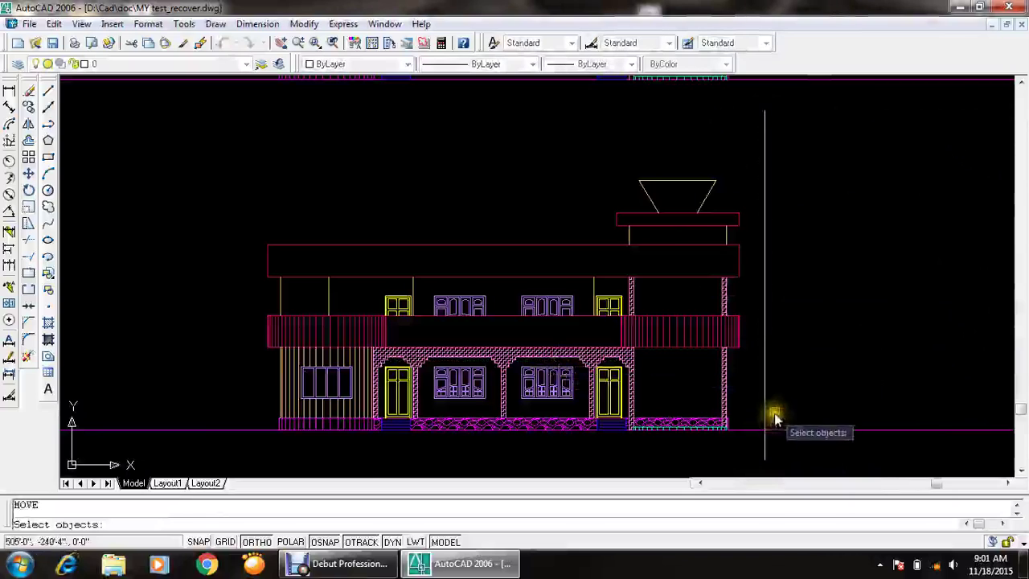
{"action": "left_click", "coordinate": [764, 410]}
{"action": "key", "text": "Return"}
{"action": "left_click", "coordinate": [913, 402]}
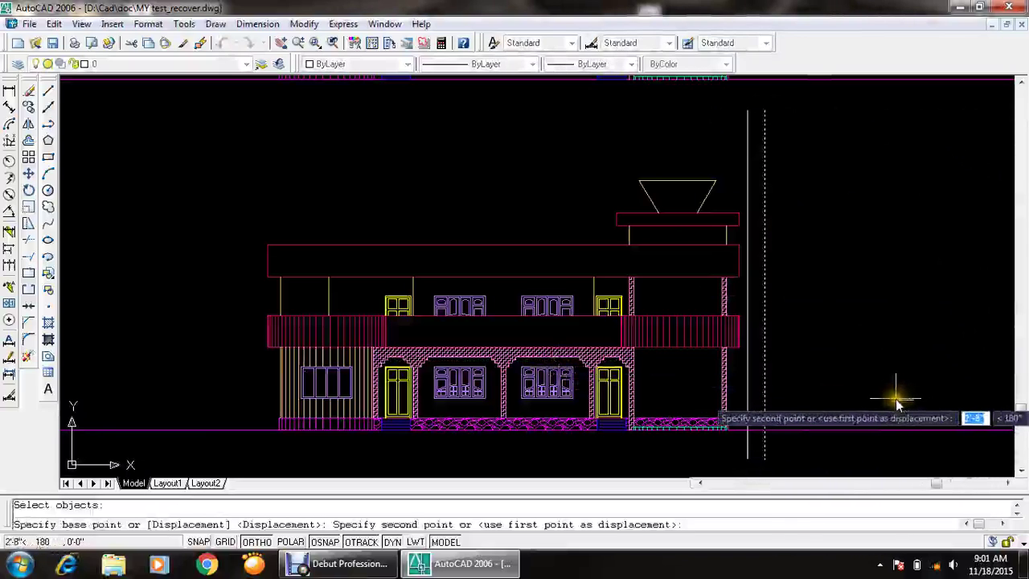
{"action": "left_click", "coordinate": [897, 402]}
{"action": "type", "text": "s"}
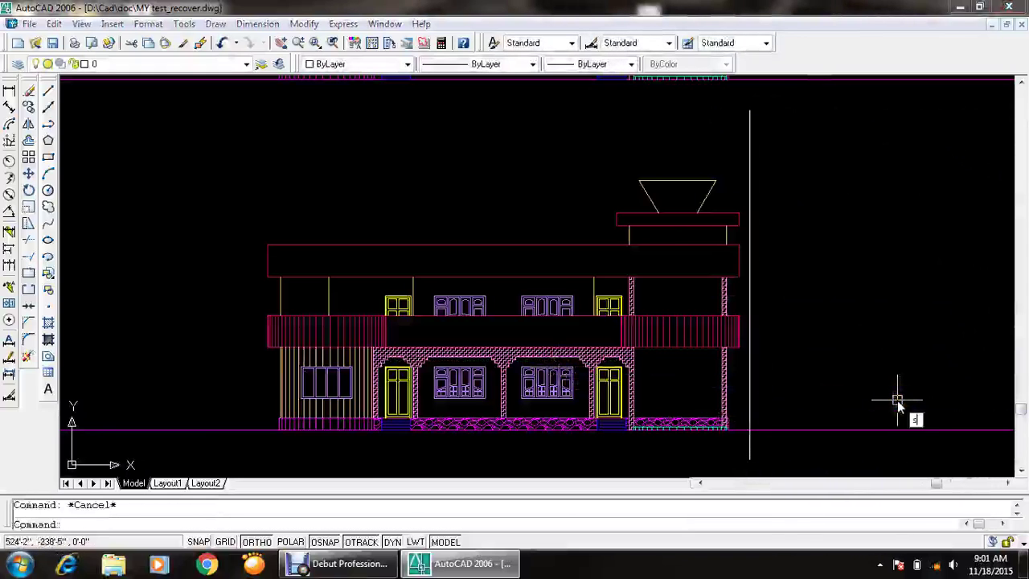
- Open and cancel the text style settings, then start drawing construction lines
{"action": "type", "text": "t"}
{"action": "key", "text": "Return"}
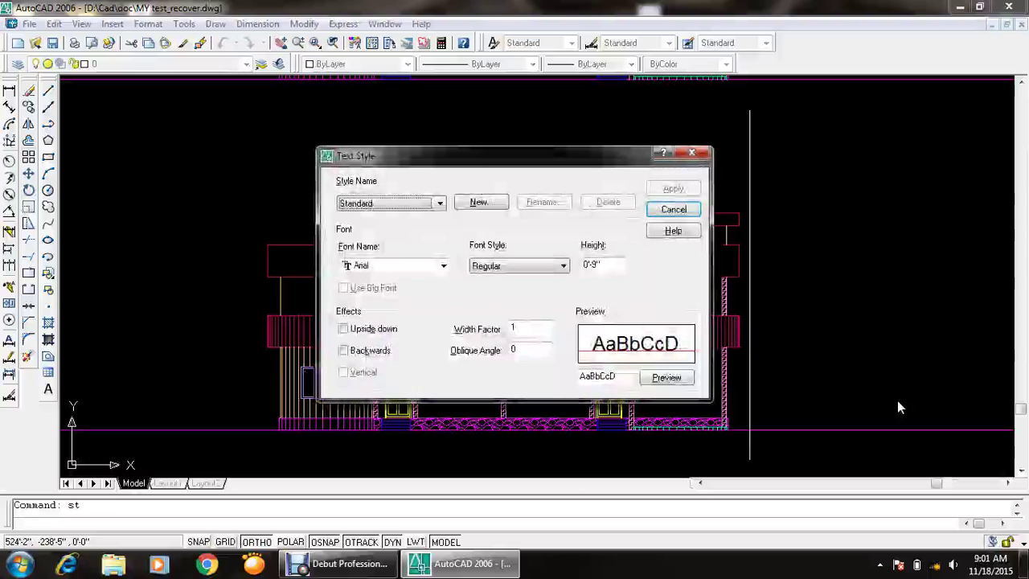
{"action": "key", "text": "Escape"}
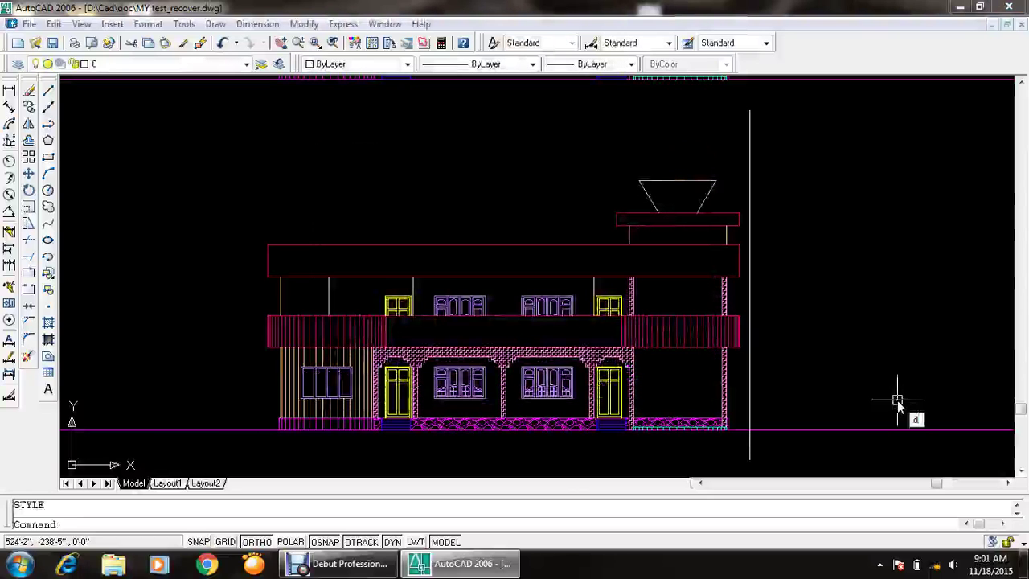
{"action": "type", "text": "l"}
{"action": "key", "text": "Return"}
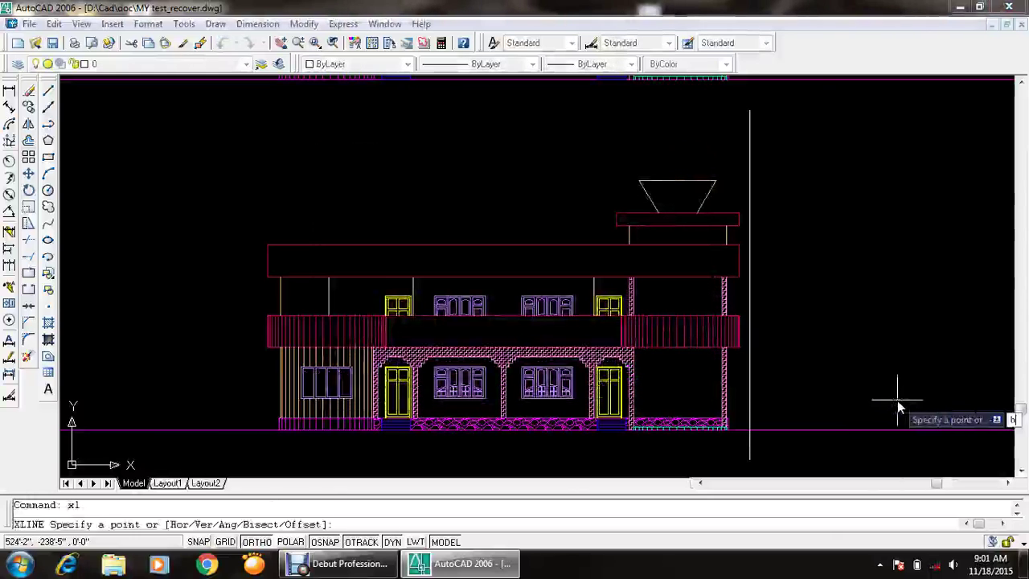
- Run horizontal XLINEs through the floor, sill, lintel, railing, roof and tank levels of the elevation
{"action": "type", "text": "h"}
{"action": "key", "text": "Return"}
{"action": "scroll", "coordinate": [730, 429], "scroll_direction": "up", "scroll_amount": 8}
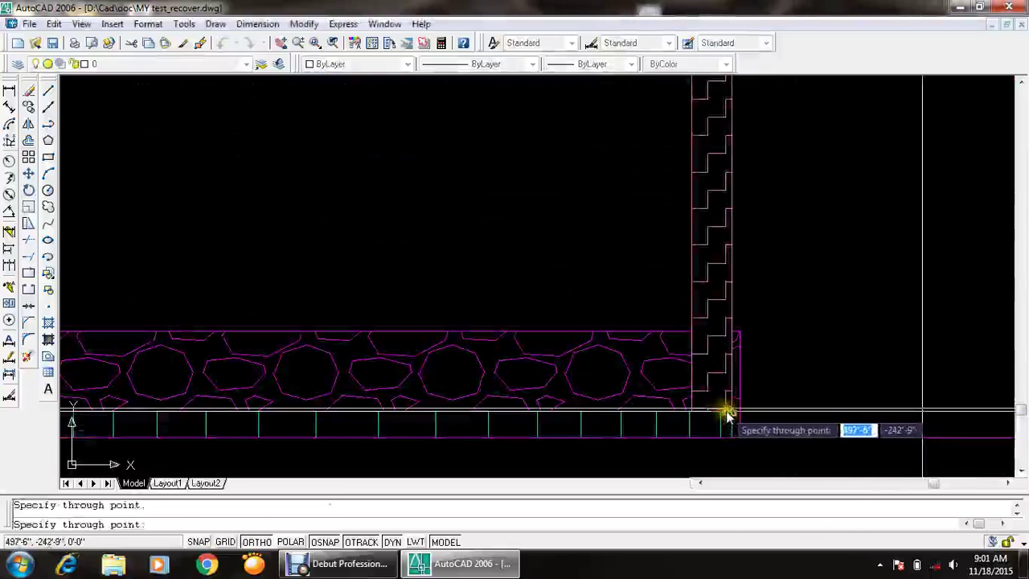
{"action": "scroll", "coordinate": [739, 347], "scroll_direction": "down", "scroll_amount": 3}
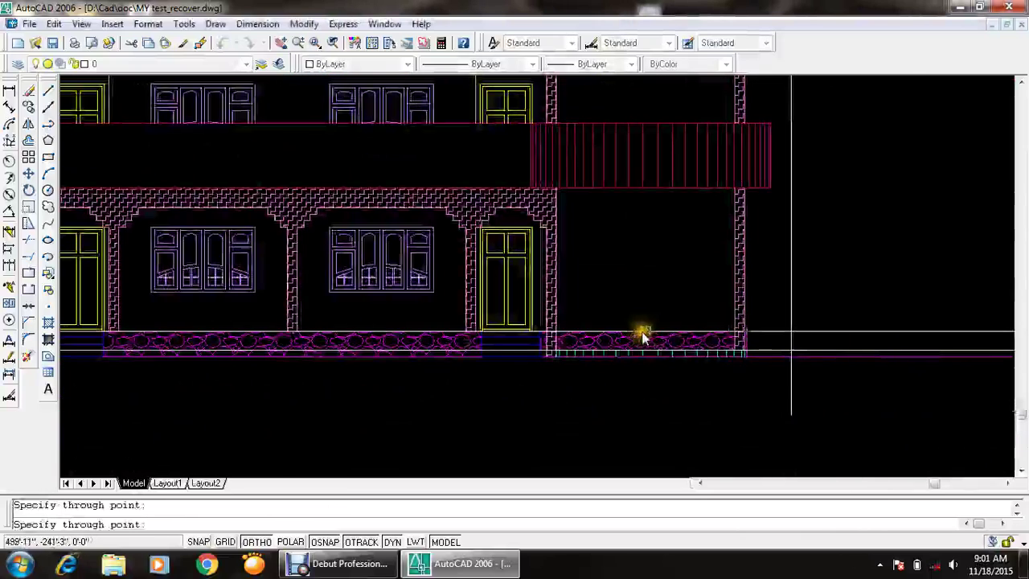
{"action": "scroll", "coordinate": [643, 336], "scroll_direction": "down", "scroll_amount": 1}
{"action": "scroll", "coordinate": [466, 315], "scroll_direction": "up", "scroll_amount": 2}
{"action": "scroll", "coordinate": [500, 310], "scroll_direction": "up", "scroll_amount": 3}
{"action": "scroll", "coordinate": [521, 319], "scroll_direction": "up", "scroll_amount": 1}
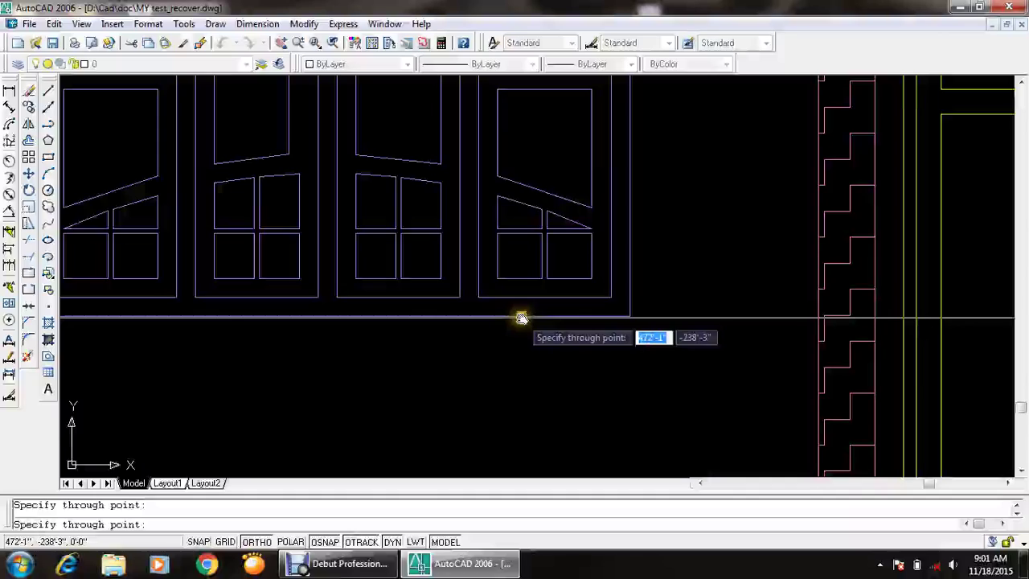
{"action": "scroll", "coordinate": [643, 273], "scroll_direction": "down", "scroll_amount": 3}
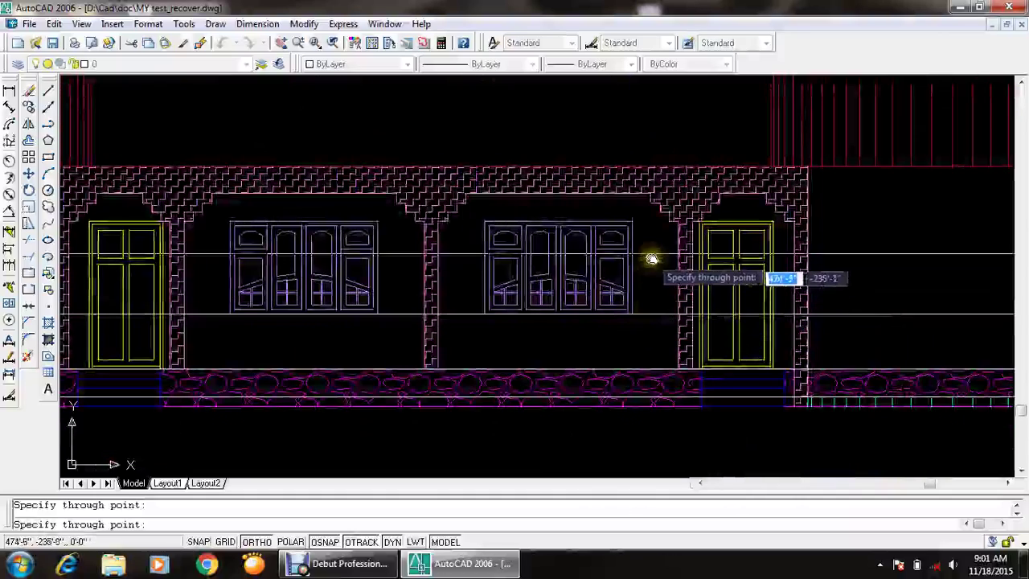
{"action": "scroll", "coordinate": [632, 217], "scroll_direction": "up", "scroll_amount": 2}
{"action": "scroll", "coordinate": [625, 232], "scroll_direction": "down", "scroll_amount": 2}
{"action": "scroll", "coordinate": [624, 232], "scroll_direction": "down", "scroll_amount": 3}
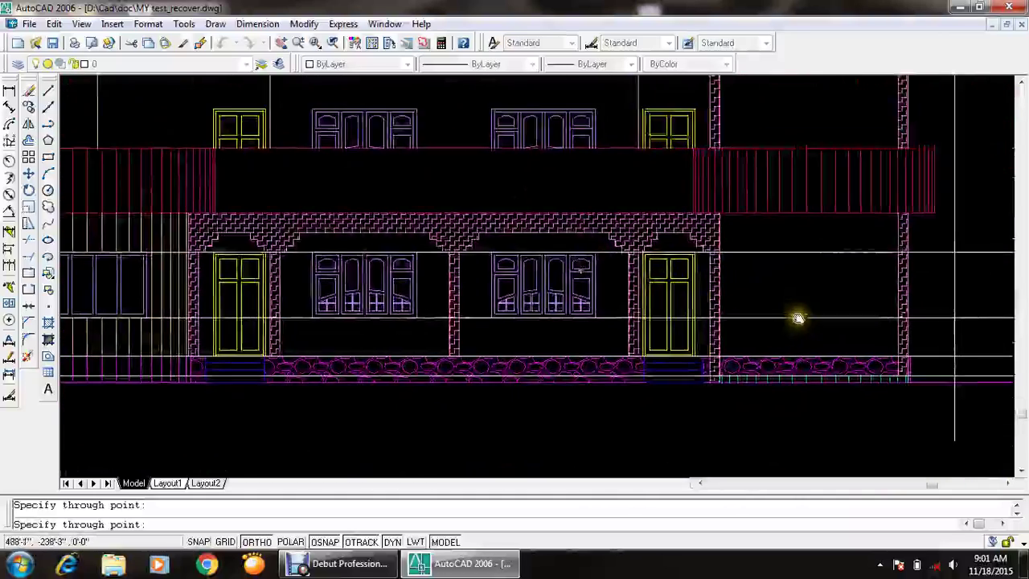
{"action": "scroll", "coordinate": [739, 275], "scroll_direction": "up", "scroll_amount": 1}
{"action": "scroll", "coordinate": [691, 270], "scroll_direction": "up", "scroll_amount": 5}
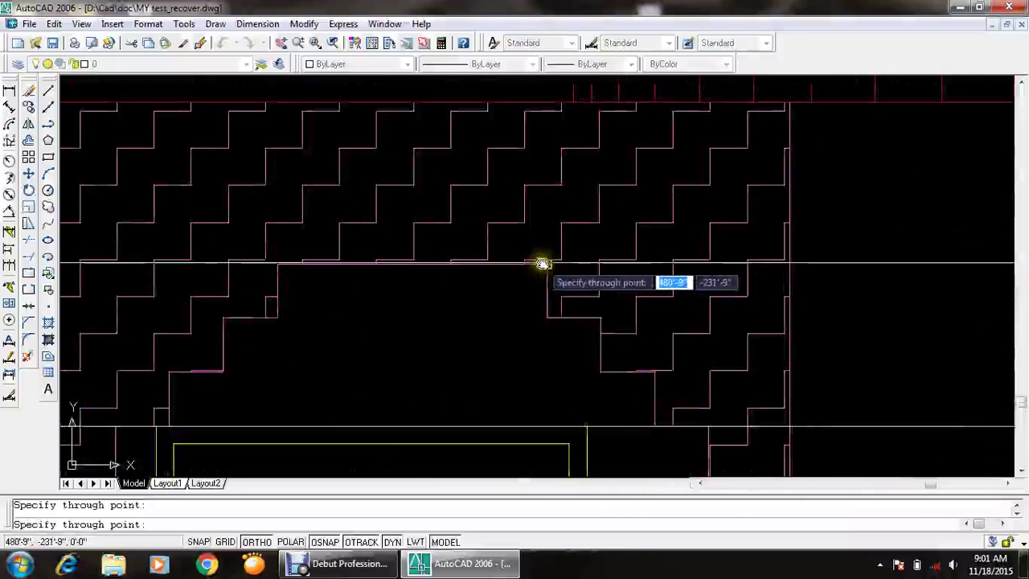
{"action": "scroll", "coordinate": [648, 289], "scroll_direction": "down", "scroll_amount": 4}
{"action": "scroll", "coordinate": [753, 349], "scroll_direction": "down", "scroll_amount": 2}
{"action": "scroll", "coordinate": [722, 375], "scroll_direction": "up", "scroll_amount": 1}
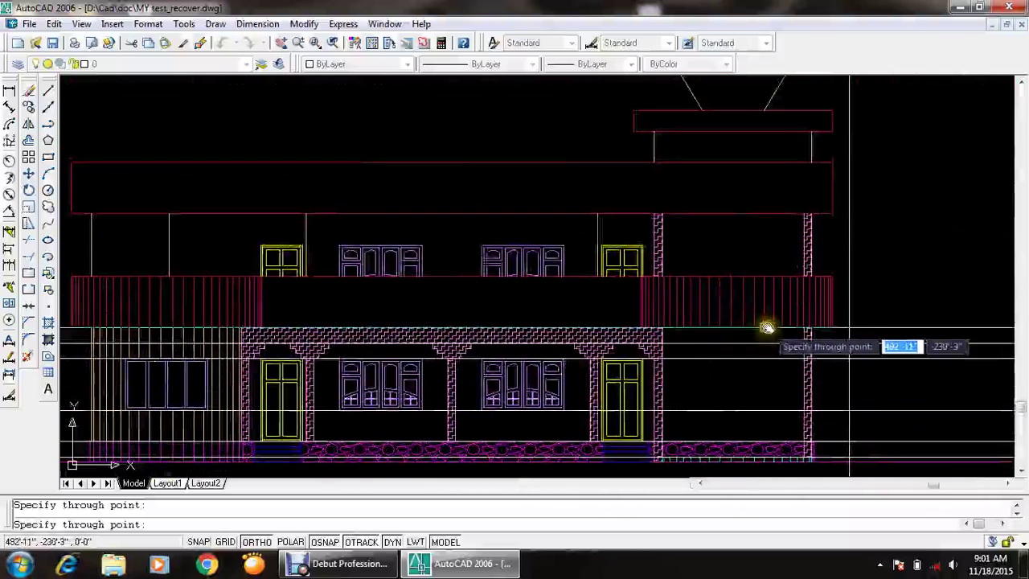
{"action": "scroll", "coordinate": [764, 323], "scroll_direction": "up", "scroll_amount": 4}
{"action": "scroll", "coordinate": [751, 346], "scroll_direction": "down", "scroll_amount": 4}
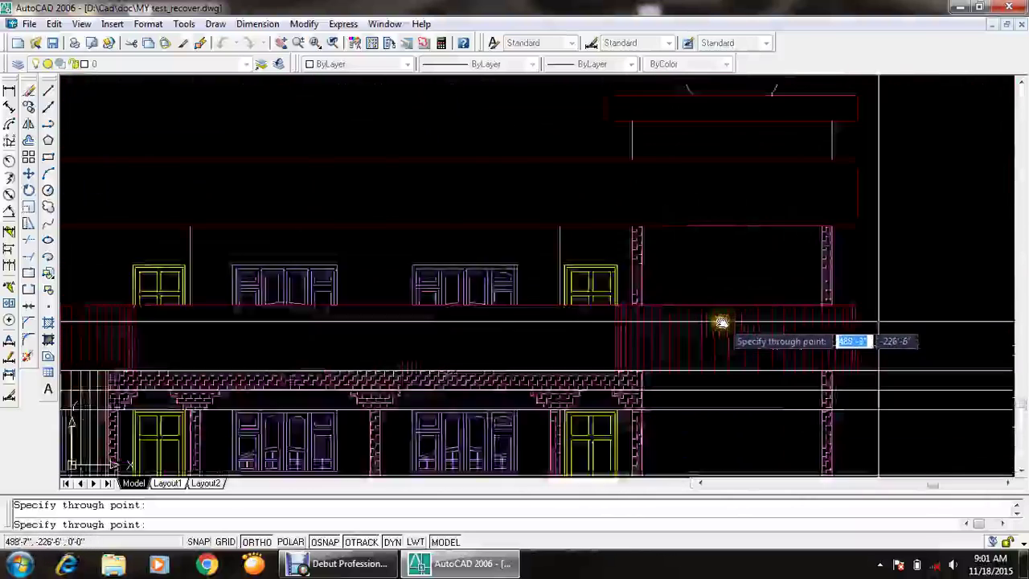
{"action": "scroll", "coordinate": [718, 324], "scroll_direction": "up", "scroll_amount": 4}
{"action": "scroll", "coordinate": [709, 275], "scroll_direction": "down", "scroll_amount": 4}
{"action": "scroll", "coordinate": [672, 294], "scroll_direction": "up", "scroll_amount": 4}
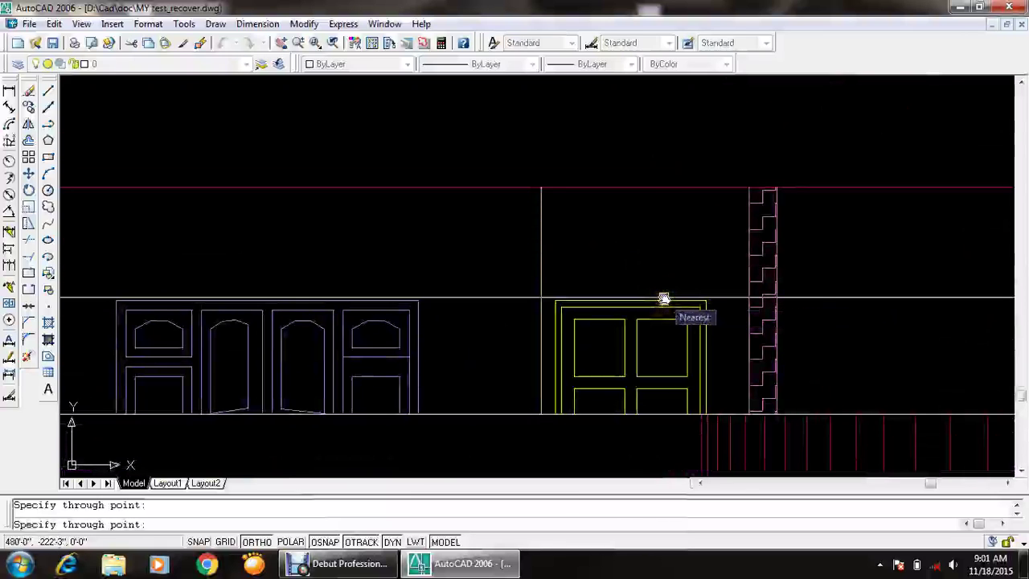
{"action": "scroll", "coordinate": [661, 299], "scroll_direction": "down", "scroll_amount": 3}
{"action": "middle_click_drag", "start_coordinate": [672, 284], "coordinate": [557, 291]}
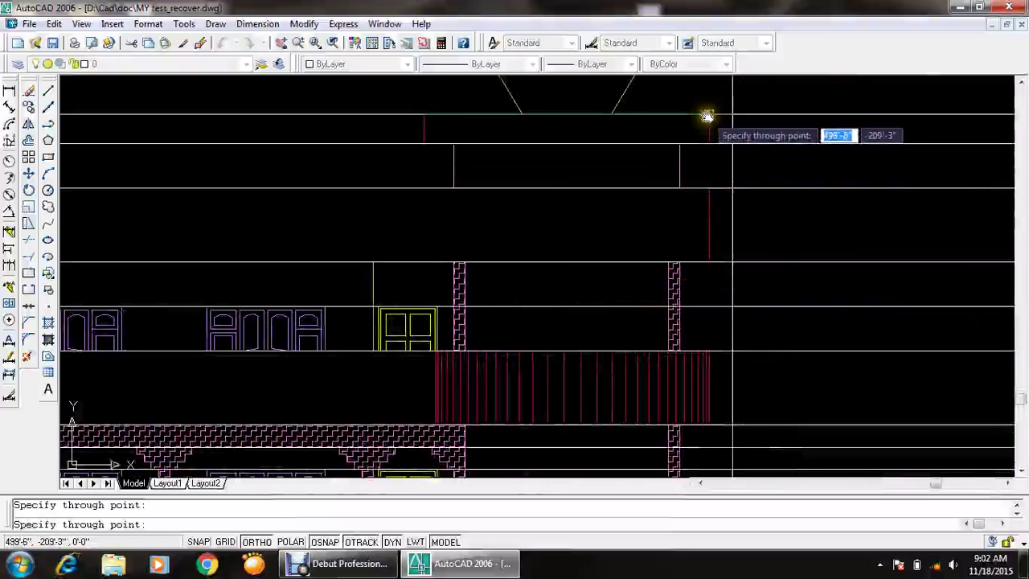
{"action": "middle_click_drag", "start_coordinate": [707, 115], "coordinate": [696, 271]}
- Place a first 5' vertical dimension between the top two level lines
{"action": "key", "text": "Escape"}
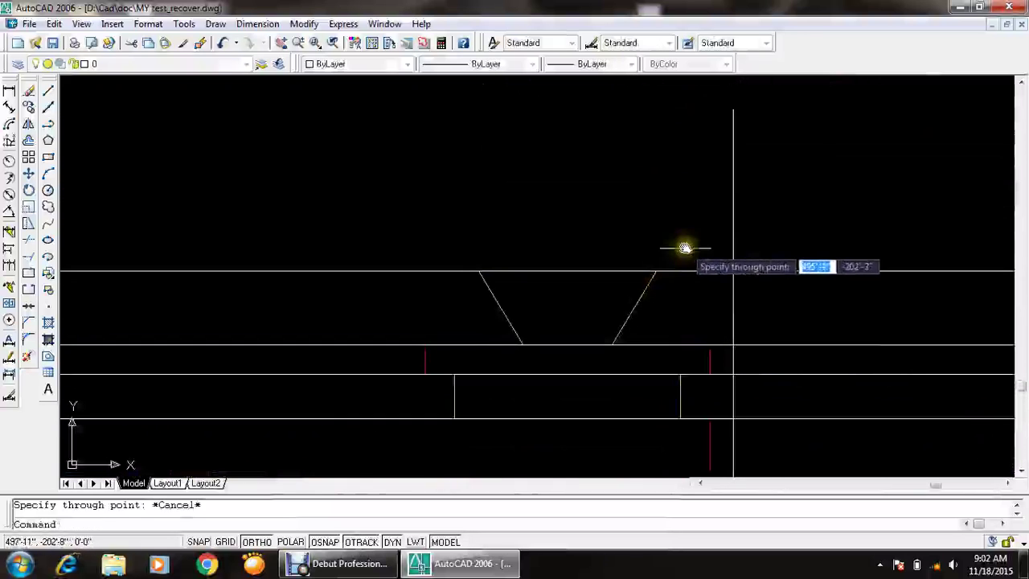
{"action": "key", "text": "Escape"}
{"action": "type", "text": "d"}
{"action": "type", "text": "i"}
{"action": "key", "text": "Return"}
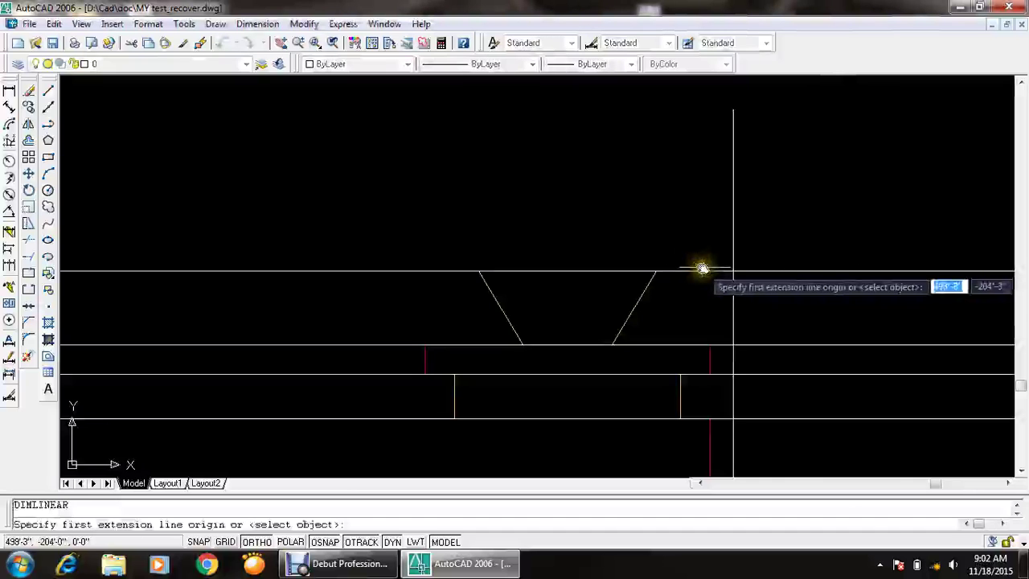
{"action": "left_click", "coordinate": [732, 271]}
{"action": "left_click", "coordinate": [730, 345]}
{"action": "scroll", "coordinate": [730, 345], "scroll_direction": "up", "scroll_amount": 2}
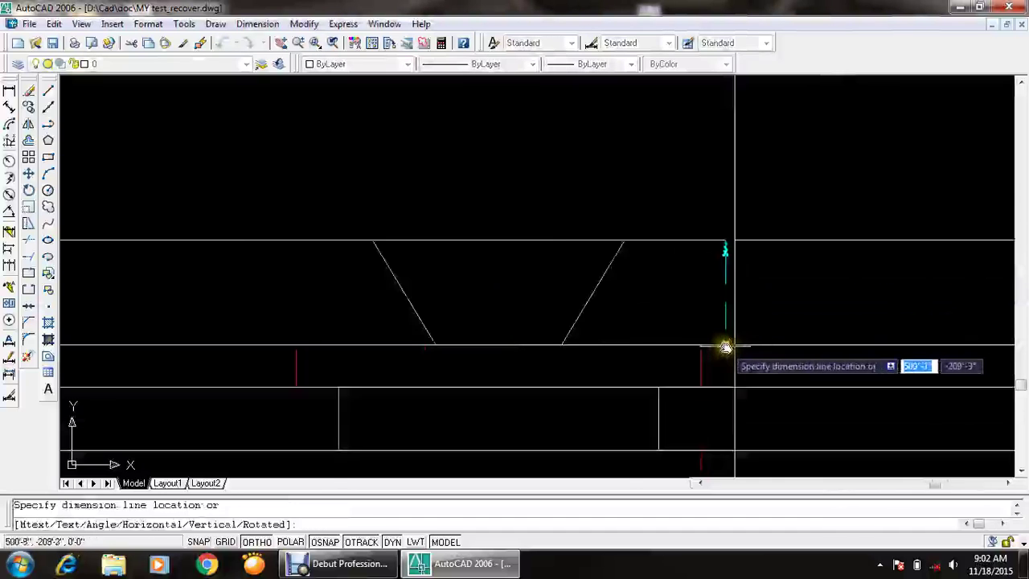
{"action": "scroll", "coordinate": [733, 346], "scroll_direction": "up", "scroll_amount": 1}
{"action": "left_click", "coordinate": [738, 347]}
- Continue the dimension chain down the levels with 2', 3', 5', 3', 3' and 5' heights
{"action": "type", "text": "dco"}
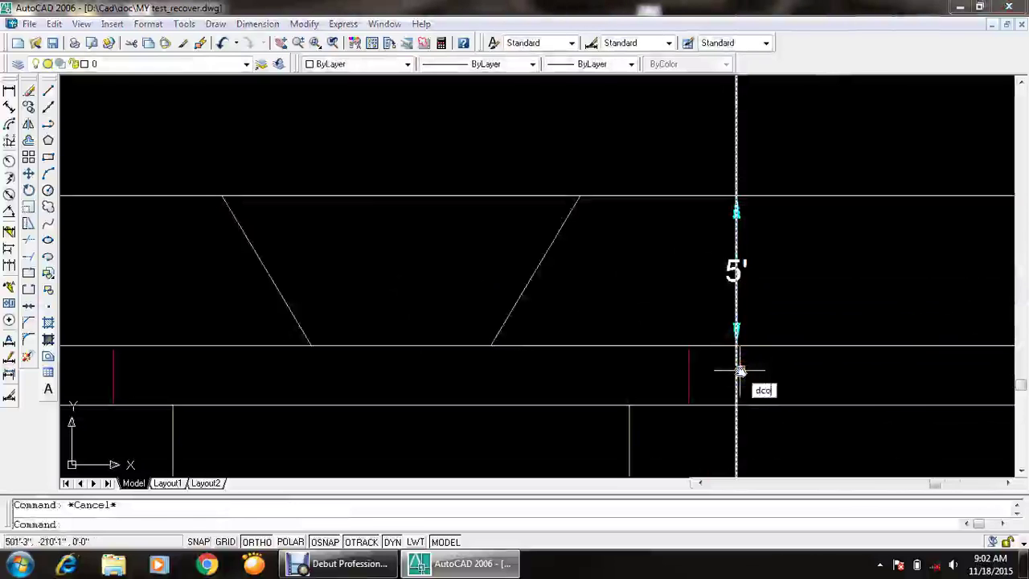
{"action": "key", "text": "Return"}
{"action": "left_click", "coordinate": [736, 405]}
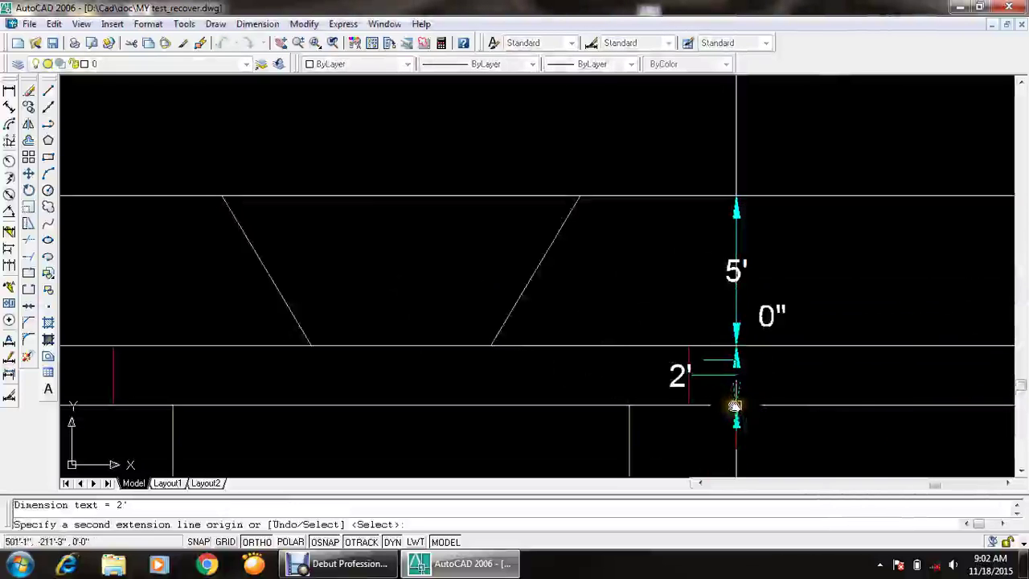
{"action": "middle_click_drag", "start_coordinate": [735, 407], "coordinate": [707, 252]}
{"action": "middle_click_drag", "start_coordinate": [704, 291], "coordinate": [687, 173]}
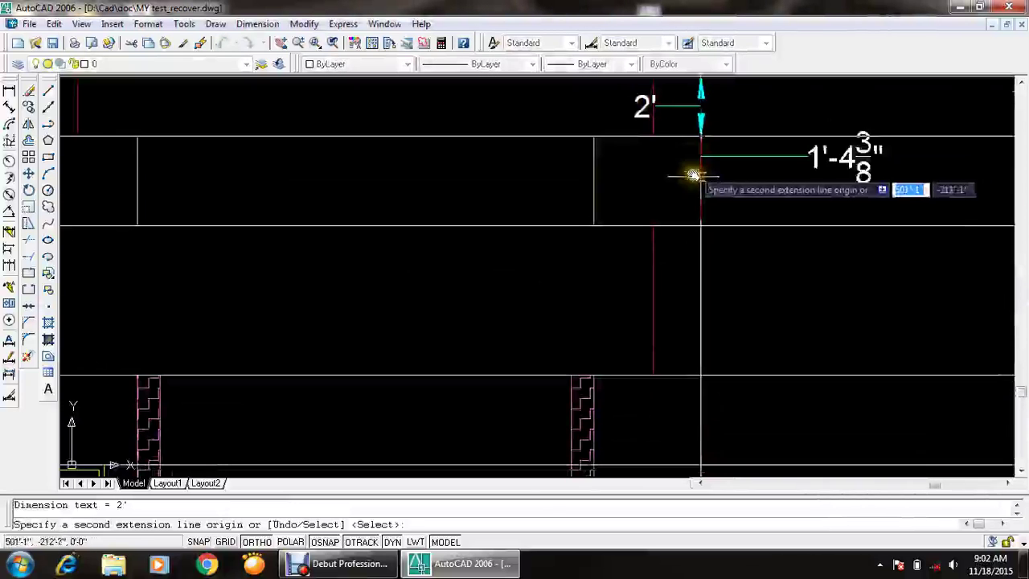
{"action": "left_click", "coordinate": [701, 227]}
{"action": "left_click", "coordinate": [696, 375]}
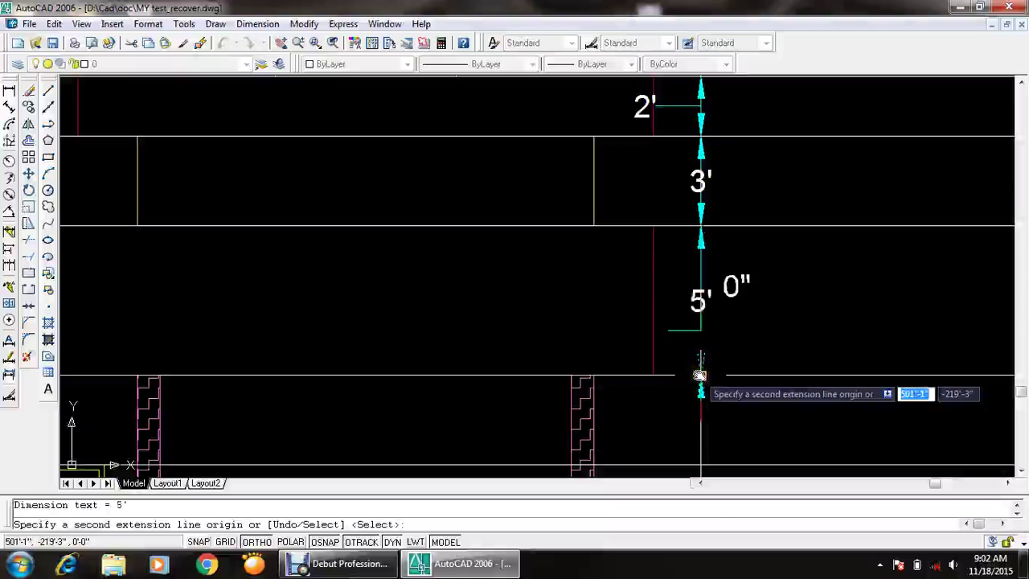
{"action": "middle_click_drag", "start_coordinate": [696, 374], "coordinate": [657, 204]}
{"action": "left_click", "coordinate": [657, 293]}
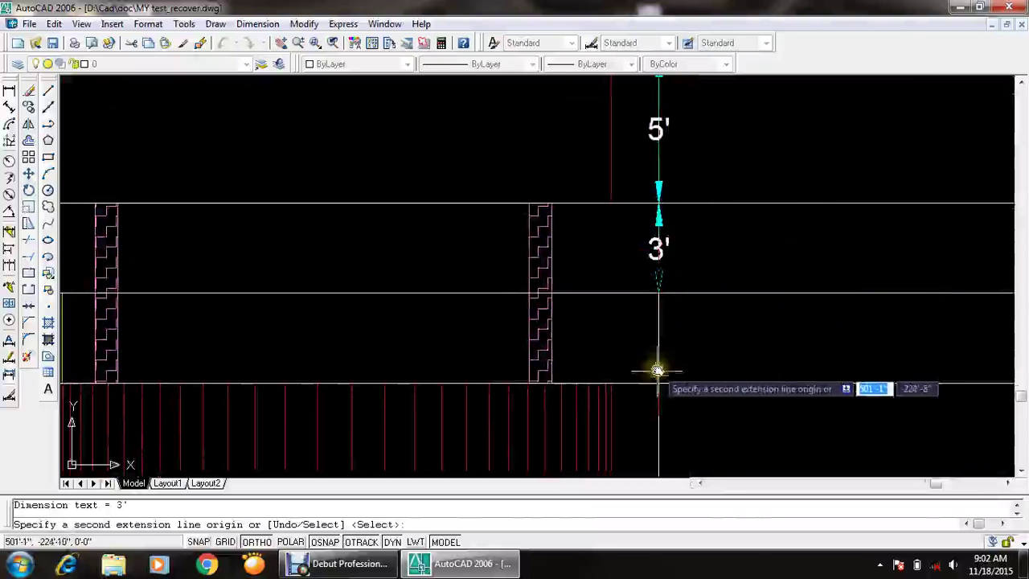
{"action": "left_click", "coordinate": [657, 384]}
{"action": "middle_click_drag", "start_coordinate": [657, 384], "coordinate": [613, 164]}
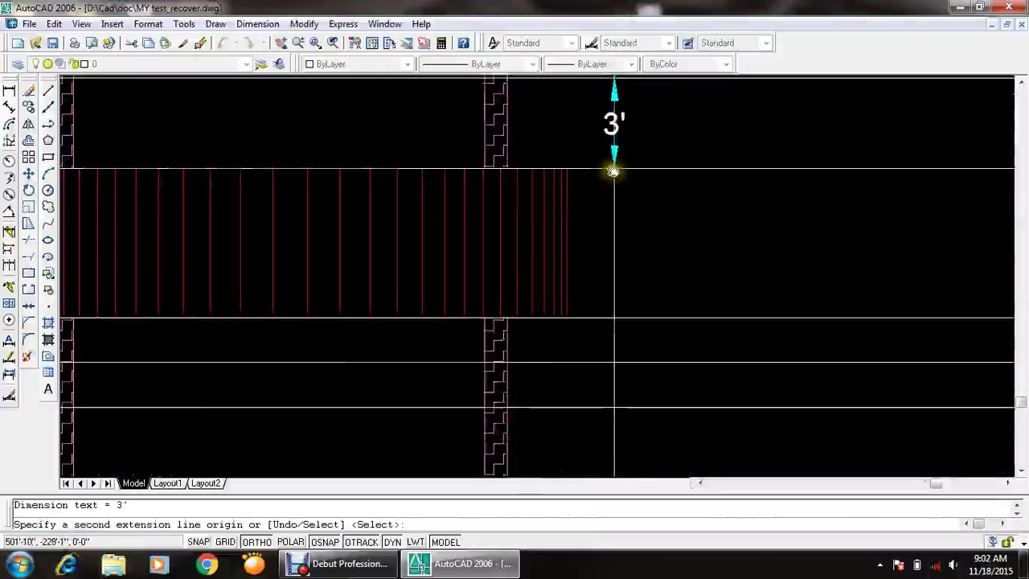
{"action": "left_click", "coordinate": [611, 319]}
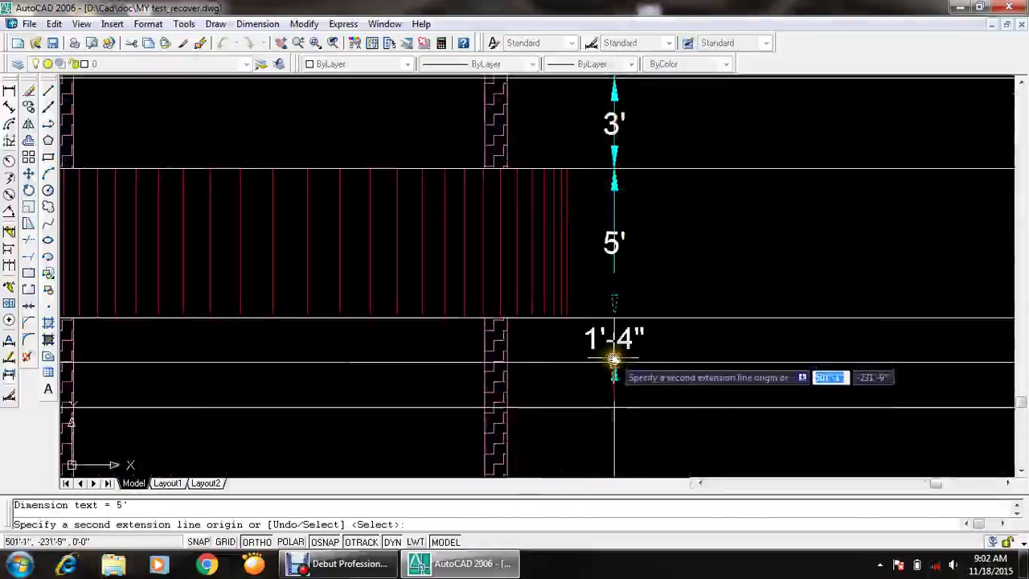
{"action": "left_click", "coordinate": [613, 362]}
- Finish the chain with 1'-6", 5', 3' and 1'-6" dimensions down to the ground line
{"action": "middle_click_drag", "start_coordinate": [613, 366], "coordinate": [594, 185]}
{"action": "left_click", "coordinate": [595, 219]}
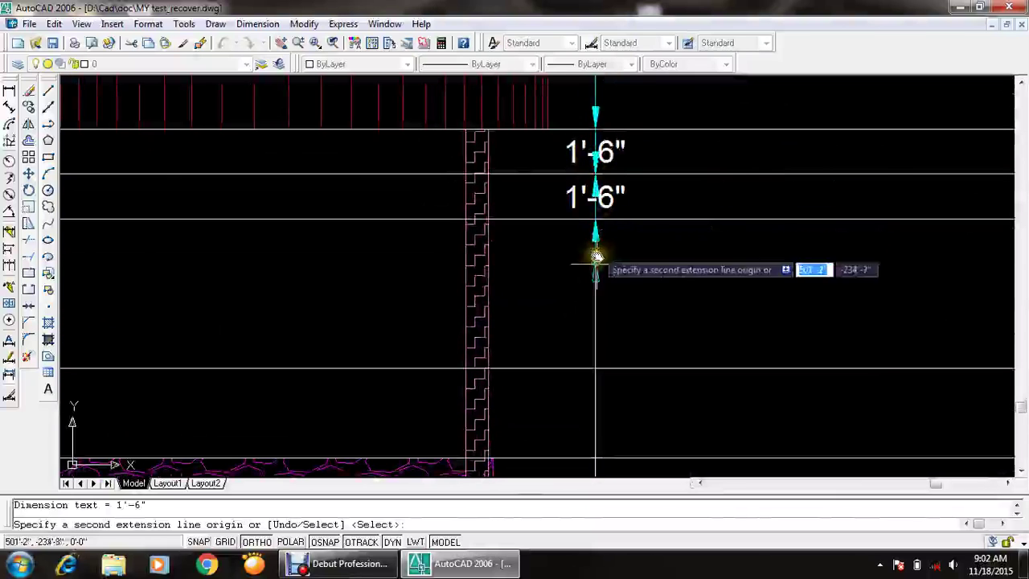
{"action": "left_click", "coordinate": [596, 367]}
{"action": "middle_click_drag", "start_coordinate": [588, 361], "coordinate": [574, 126]}
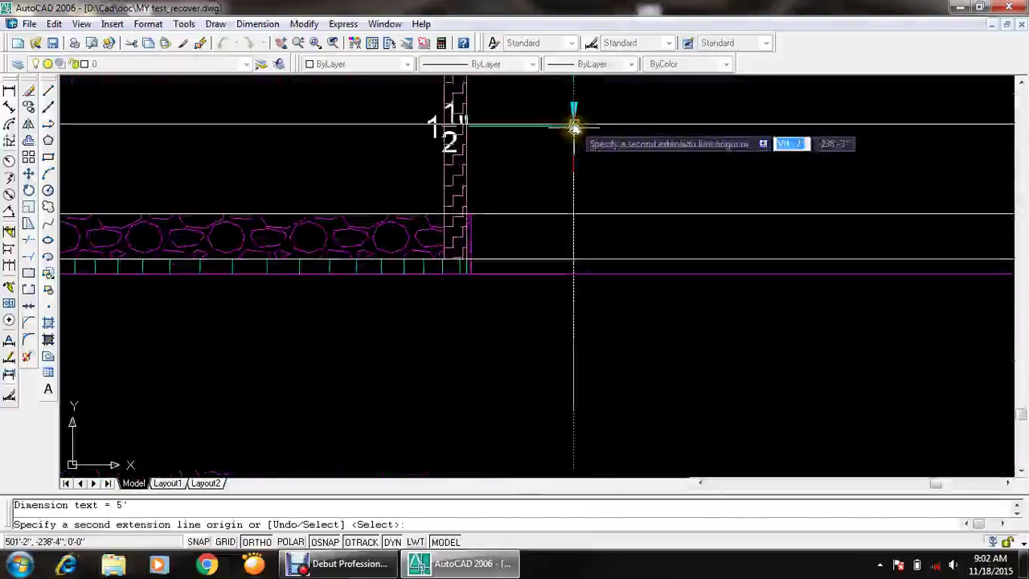
{"action": "left_click", "coordinate": [573, 216]}
{"action": "left_click", "coordinate": [572, 259]}
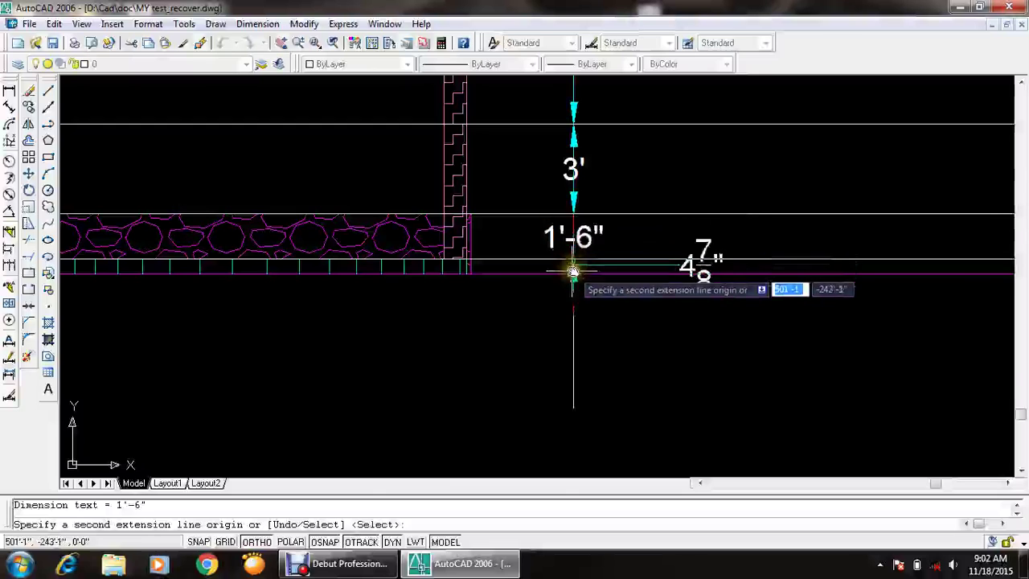
{"action": "key", "text": "Return"}
- Erase the vertical guide line beside the dimension chain
{"action": "left_click", "coordinate": [571, 327]}
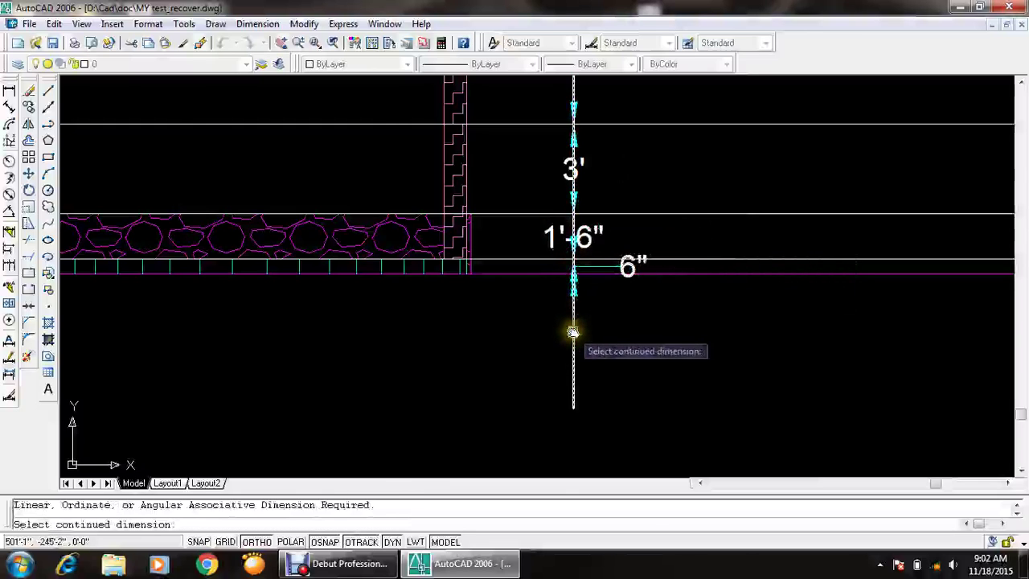
{"action": "key", "text": "Escape"}
{"action": "left_click", "coordinate": [576, 331]}
{"action": "key", "text": "Delete"}
- Reposition the 2' dimension's text to the right of its dimension line
{"action": "scroll", "coordinate": [595, 321], "scroll_direction": "down", "scroll_amount": 5}
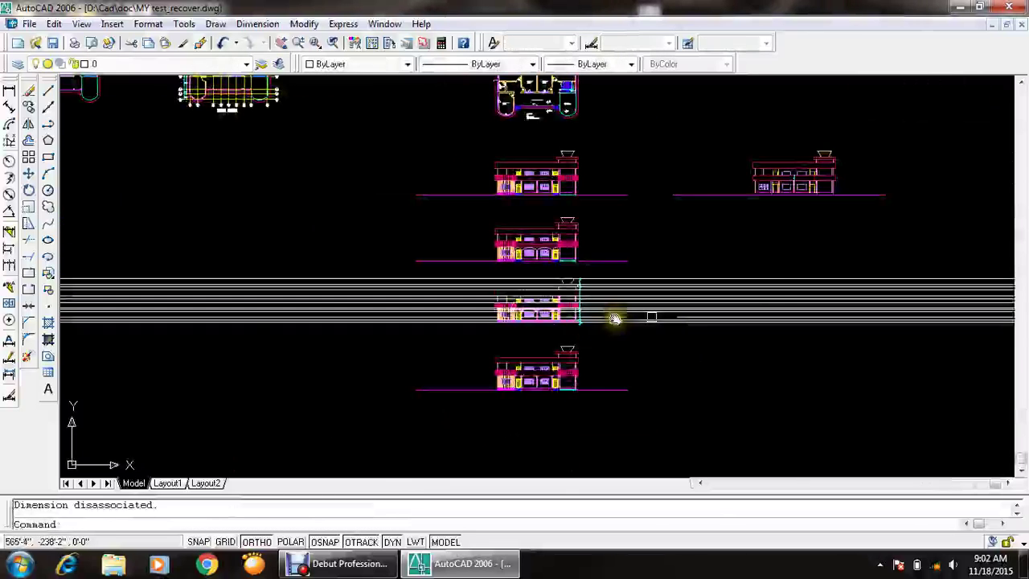
{"action": "left_click", "coordinate": [854, 253]}
{"action": "left_click", "coordinate": [831, 344]}
{"action": "scroll", "coordinate": [489, 295], "scroll_direction": "up", "scroll_amount": 3}
{"action": "scroll", "coordinate": [563, 316], "scroll_direction": "up", "scroll_amount": 4}
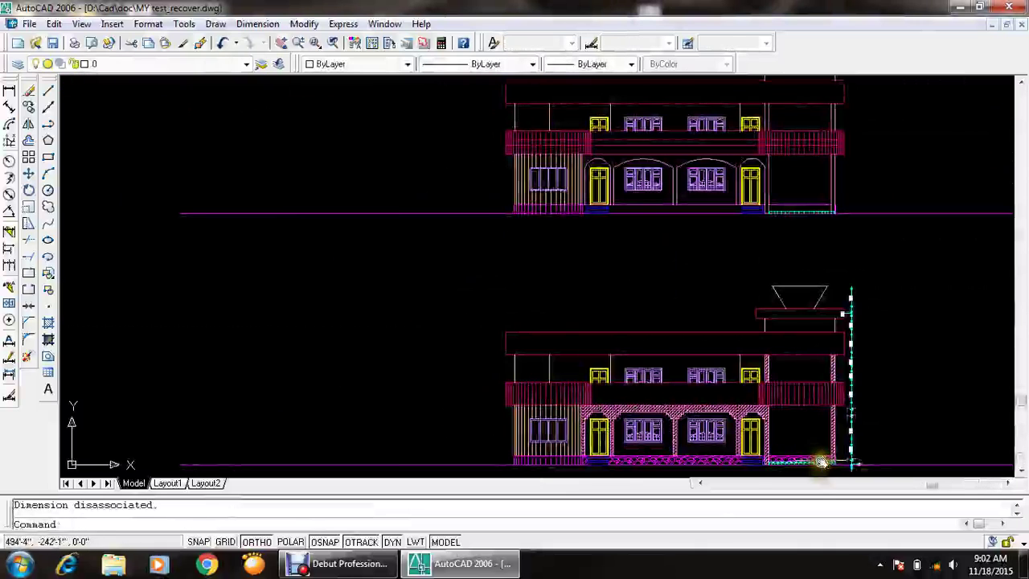
{"action": "scroll", "coordinate": [831, 314], "scroll_direction": "up", "scroll_amount": 3}
{"action": "scroll", "coordinate": [810, 342], "scroll_direction": "up", "scroll_amount": 2}
{"action": "scroll", "coordinate": [763, 241], "scroll_direction": "down", "scroll_amount": 1}
{"action": "scroll", "coordinate": [692, 217], "scroll_direction": "down", "scroll_amount": 2}
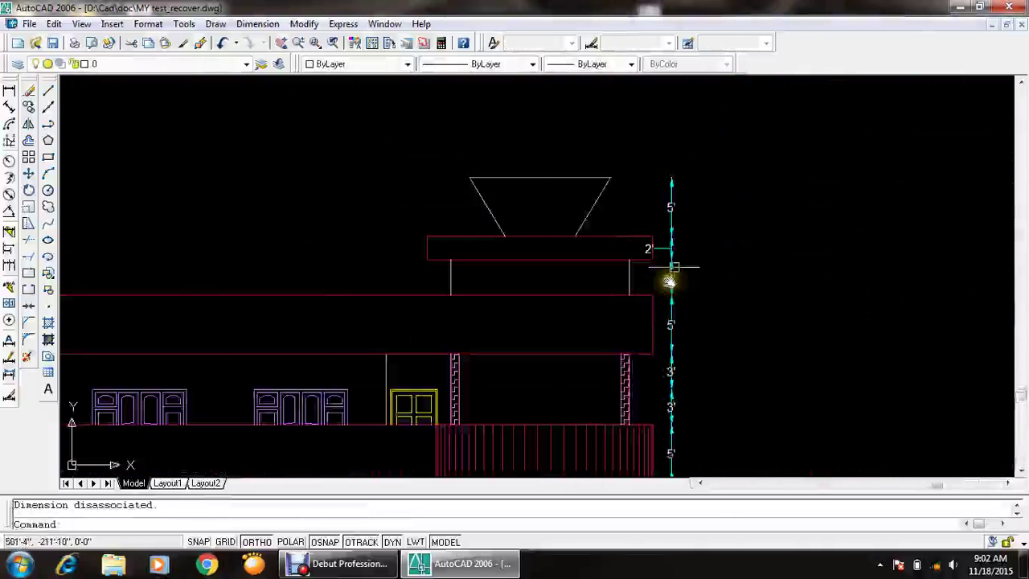
{"action": "scroll", "coordinate": [679, 241], "scroll_direction": "up", "scroll_amount": 3}
{"action": "scroll", "coordinate": [635, 273], "scroll_direction": "up", "scroll_amount": 3}
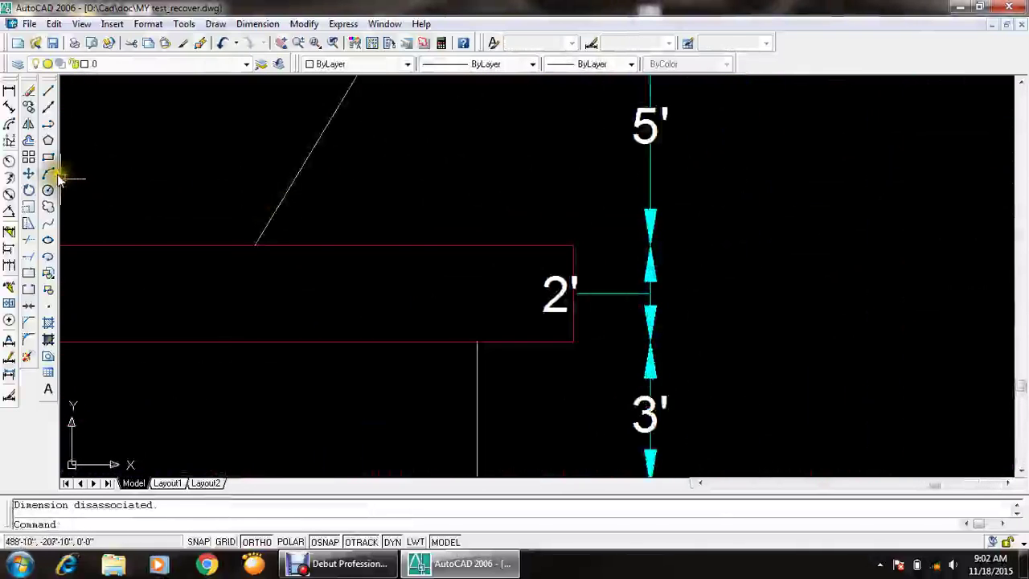
{"action": "left_click", "coordinate": [12, 358]}
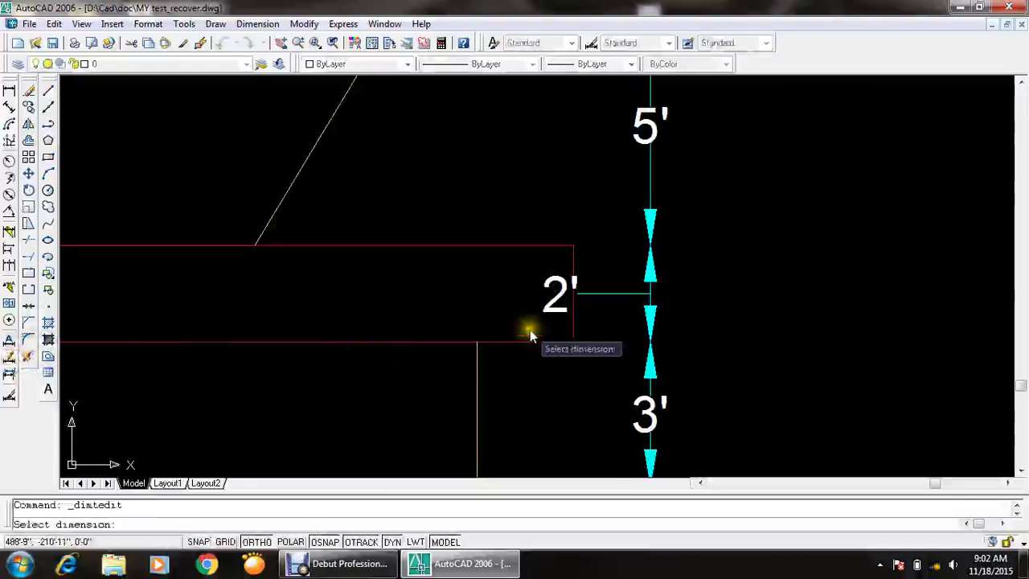
{"action": "left_click", "coordinate": [608, 298]}
{"action": "left_click", "coordinate": [700, 294]}
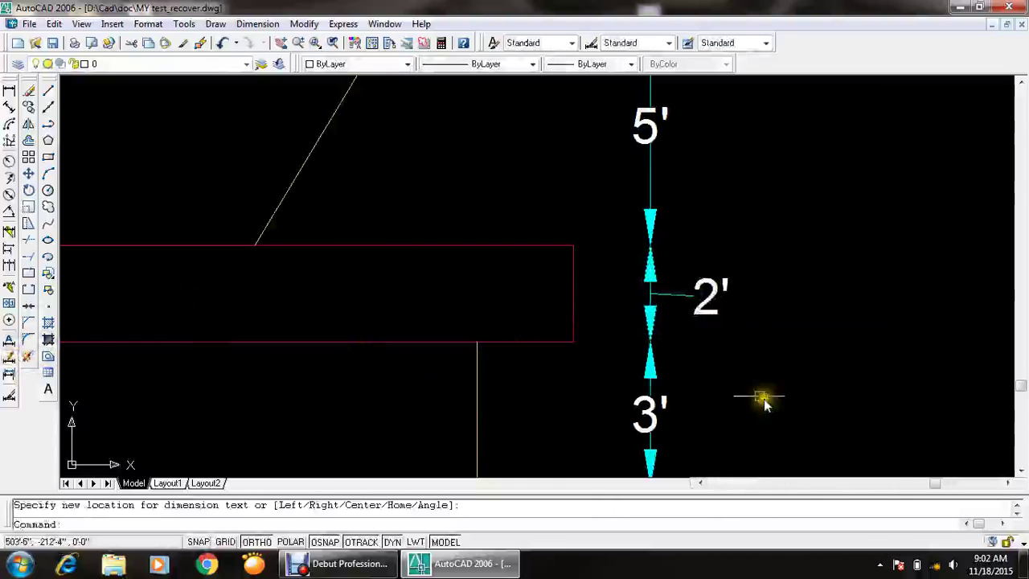
- Dismiss the download-manager popup, end the text edit and save the drawing
{"action": "scroll", "coordinate": [682, 340], "scroll_direction": "down", "scroll_amount": 3}
{"action": "scroll", "coordinate": [666, 372], "scroll_direction": "down", "scroll_amount": 1}
{"action": "middle_click_drag", "start_coordinate": [666, 373], "coordinate": [666, 137]}
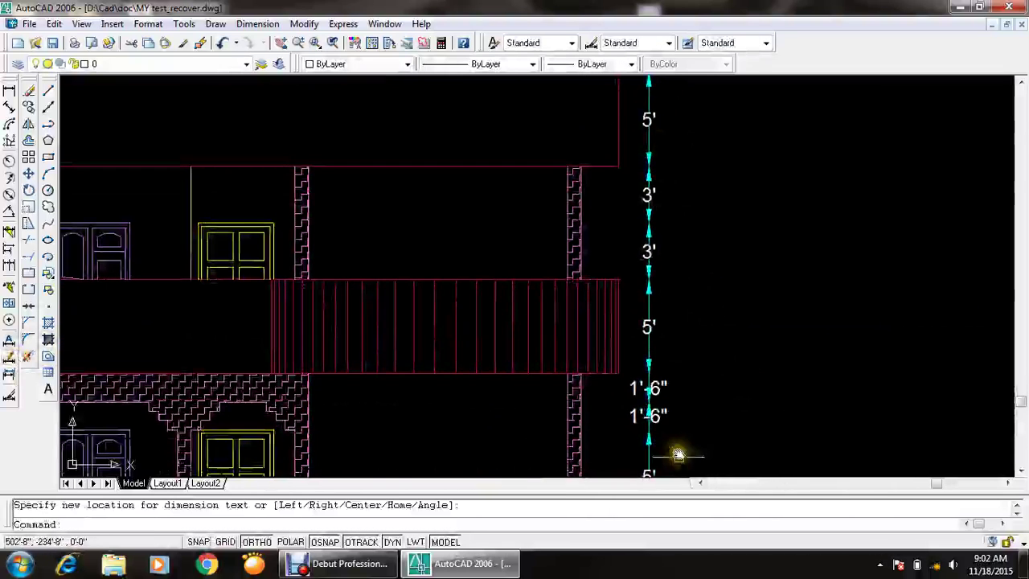
{"action": "scroll", "coordinate": [657, 430], "scroll_direction": "up", "scroll_amount": 4}
{"action": "middle_click_drag", "start_coordinate": [657, 430], "coordinate": [673, 294]}
{"action": "mouse_move", "coordinate": [659, 378]}
{"action": "middle_mouse_down"}
{"action": "mouse_move", "coordinate": [640, 262]}
{"action": "mouse_move", "coordinate": [616, 336]}
{"action": "mouse_move", "coordinate": [615, 218]}
{"action": "middle_mouse_up"}
{"action": "scroll", "coordinate": [610, 223], "scroll_direction": "down", "scroll_amount": 4}
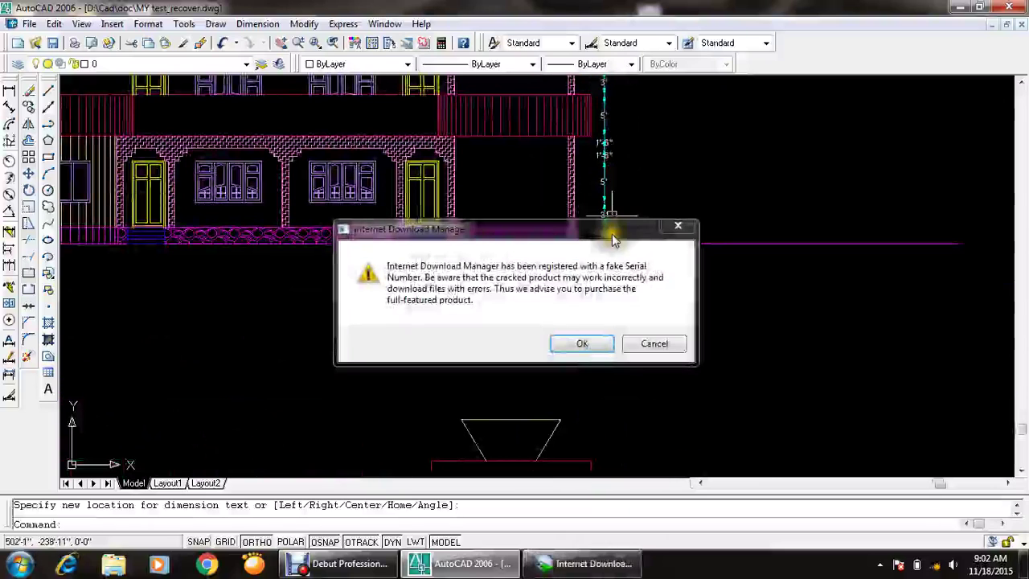
{"action": "left_click", "coordinate": [652, 343]}
{"action": "scroll", "coordinate": [624, 310], "scroll_direction": "up", "scroll_amount": 4}
{"action": "scroll", "coordinate": [666, 237], "scroll_direction": "up", "scroll_amount": 3}
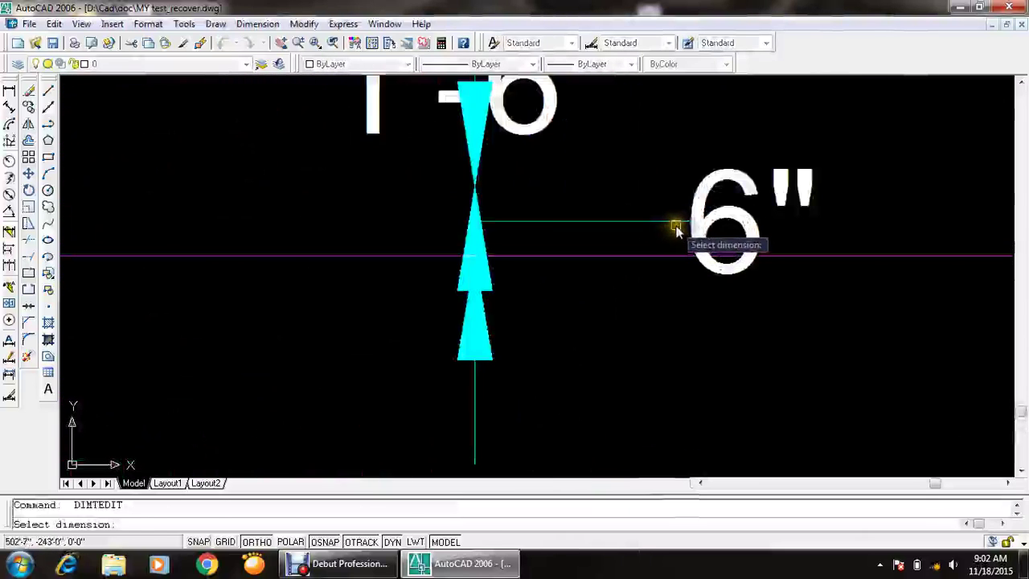
{"action": "scroll", "coordinate": [663, 225], "scroll_direction": "down", "scroll_amount": 1}
{"action": "key", "text": "Escape"}
{"action": "scroll", "coordinate": [671, 241], "scroll_direction": "down", "scroll_amount": 3}
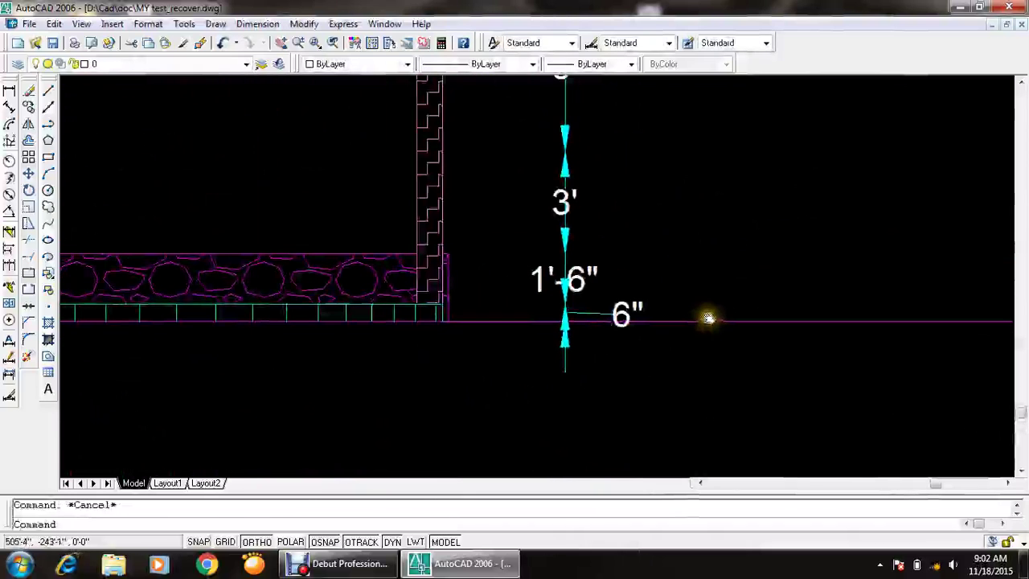
{"action": "key", "text": "ctrl+s"}
{"action": "scroll", "coordinate": [706, 318], "scroll_direction": "down", "scroll_amount": 3}
{"action": "scroll", "coordinate": [611, 306], "scroll_direction": "down", "scroll_amount": 2}
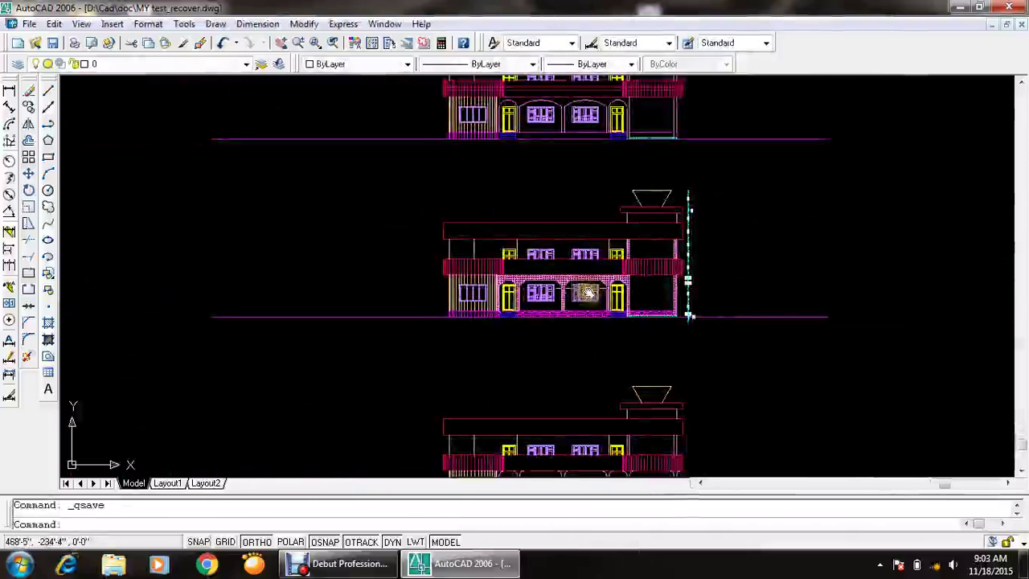
{"action": "scroll", "coordinate": [552, 340], "scroll_direction": "up", "scroll_amount": 1}
{"action": "scroll", "coordinate": [519, 341], "scroll_direction": "up", "scroll_amount": 1}
{"action": "middle_click_drag", "start_coordinate": [519, 342], "coordinate": [558, 287]}
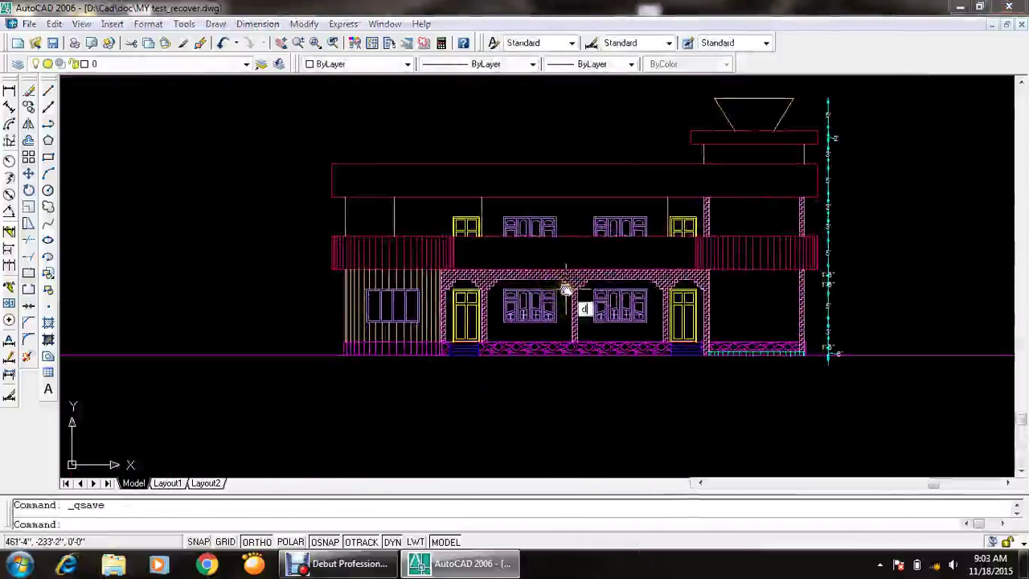
- Write the single-line title 'FRONT ELEVATION' below the elevation
{"action": "type", "text": "dt"}
{"action": "key", "text": "Return"}
{"action": "scroll", "coordinate": [519, 370], "scroll_direction": "up", "scroll_amount": 3}
{"action": "left_click", "coordinate": [516, 378]}
{"action": "type", "text": "FRONT ELEVA"}
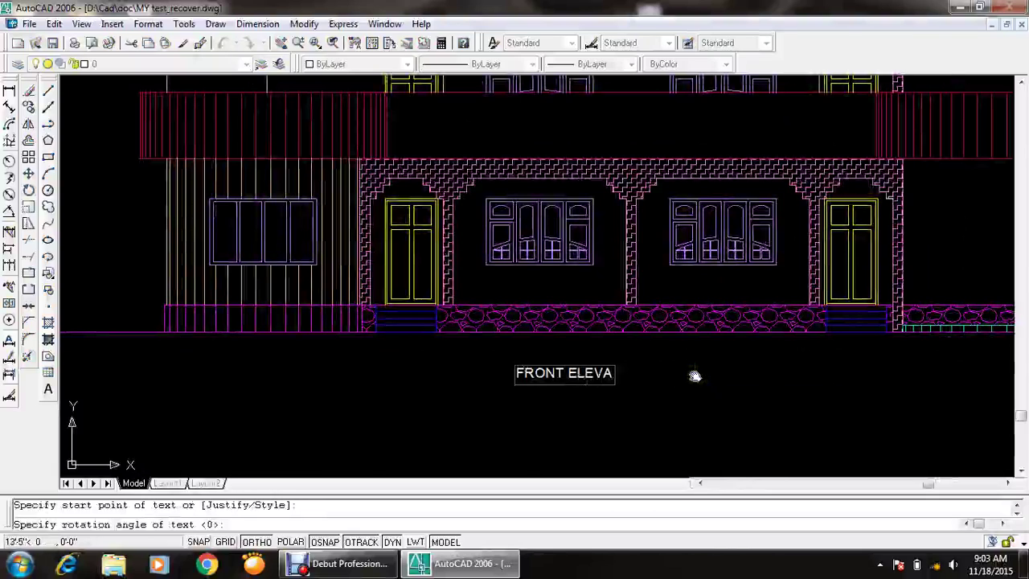
{"action": "type", "text": "TION"}
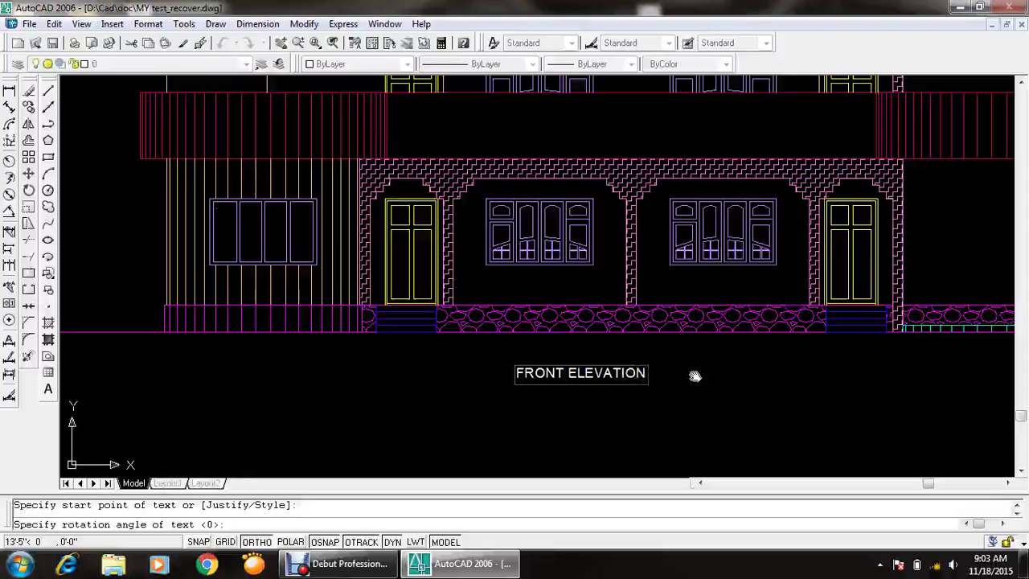
{"action": "key", "text": "Return"}
{"action": "key", "text": "Return"}
- Scale the FRONT ELEVATION title by a factor of 2
{"action": "left_click", "coordinate": [602, 387]}
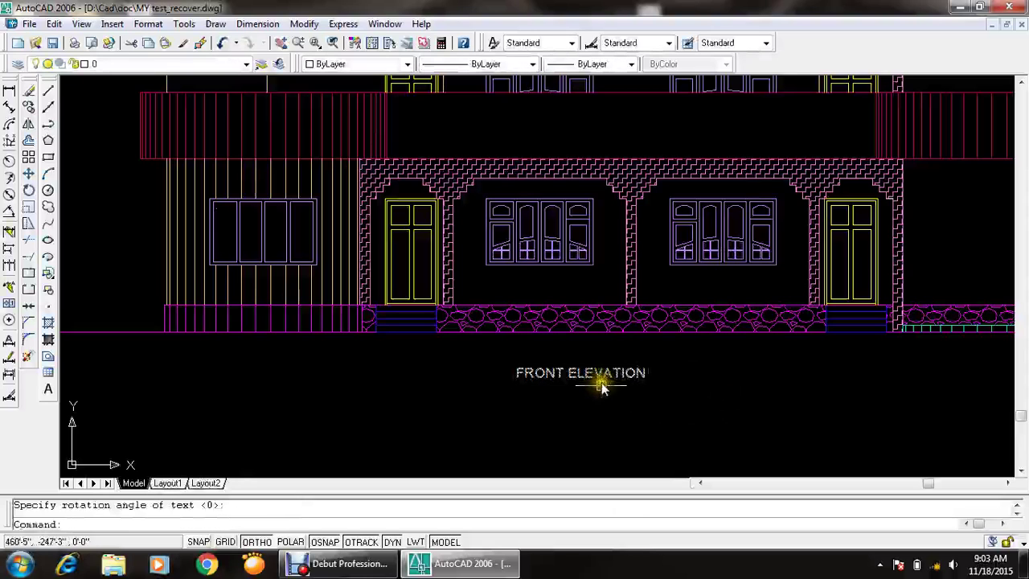
{"action": "type", "text": "sc"}
{"action": "key", "text": "Return"}
{"action": "key", "text": "Return"}
{"action": "left_click", "coordinate": [501, 376]}
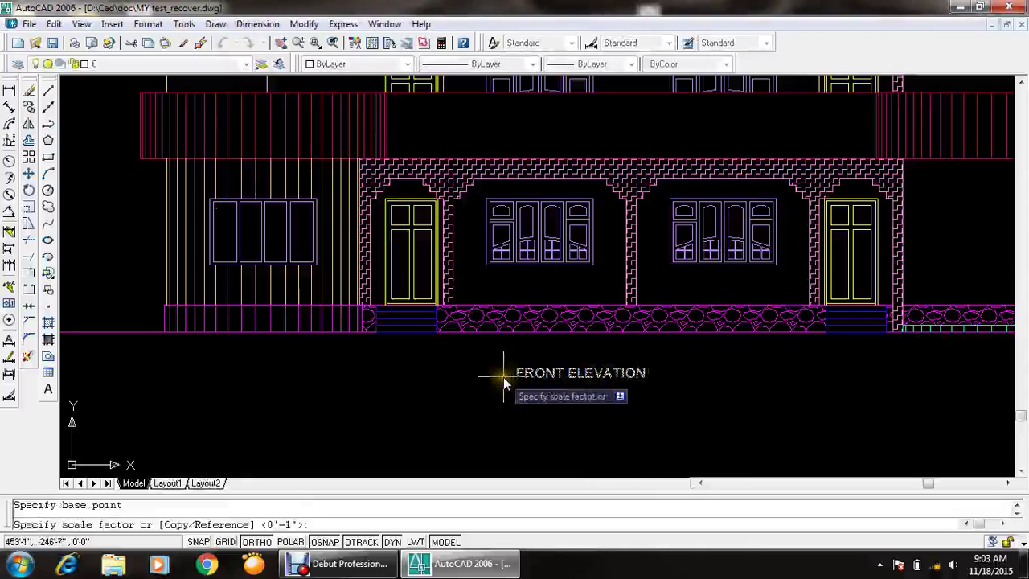
{"action": "type", "text": "2"}
{"action": "key", "text": "Return"}
{"action": "key", "text": "Escape"}
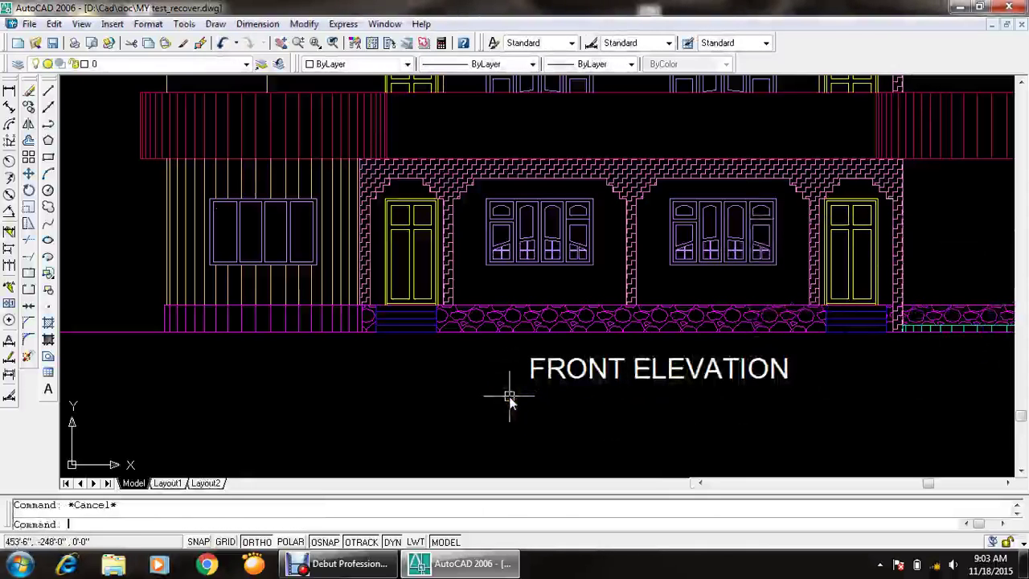
{"action": "type", "text": "M"}
- Move the title so it sits centred beneath the elevation's ground line
{"action": "key", "text": "Return"}
{"action": "left_click", "coordinate": [578, 374]}
{"action": "key", "text": "Return"}
{"action": "left_click", "coordinate": [595, 413]}
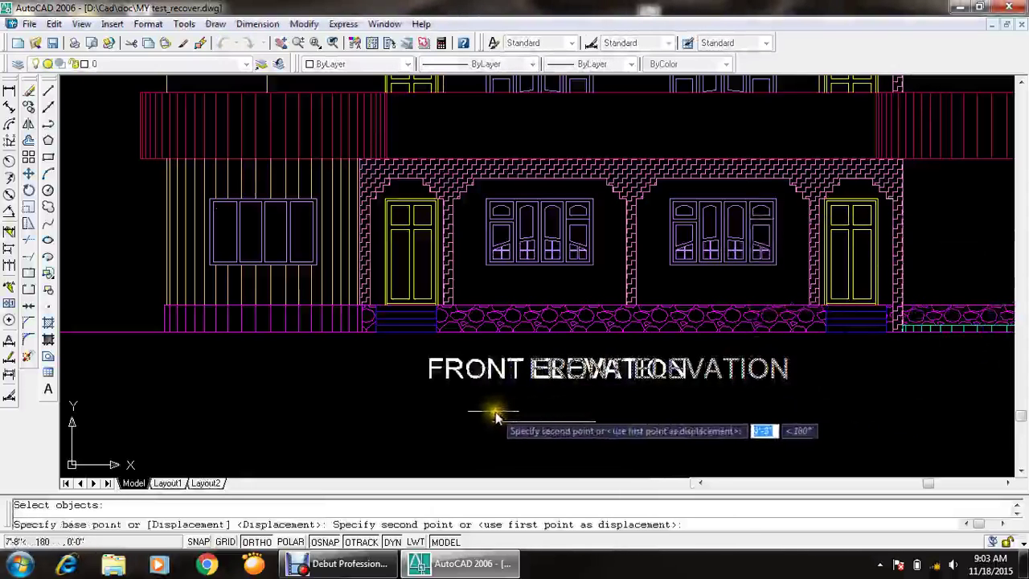
{"action": "left_click", "coordinate": [492, 414]}
{"action": "scroll", "coordinate": [586, 303], "scroll_direction": "down", "scroll_amount": 3}
{"action": "scroll", "coordinate": [586, 317], "scroll_direction": "up", "scroll_amount": 1}
{"action": "key", "text": "Return"}
{"action": "left_click", "coordinate": [581, 344]}
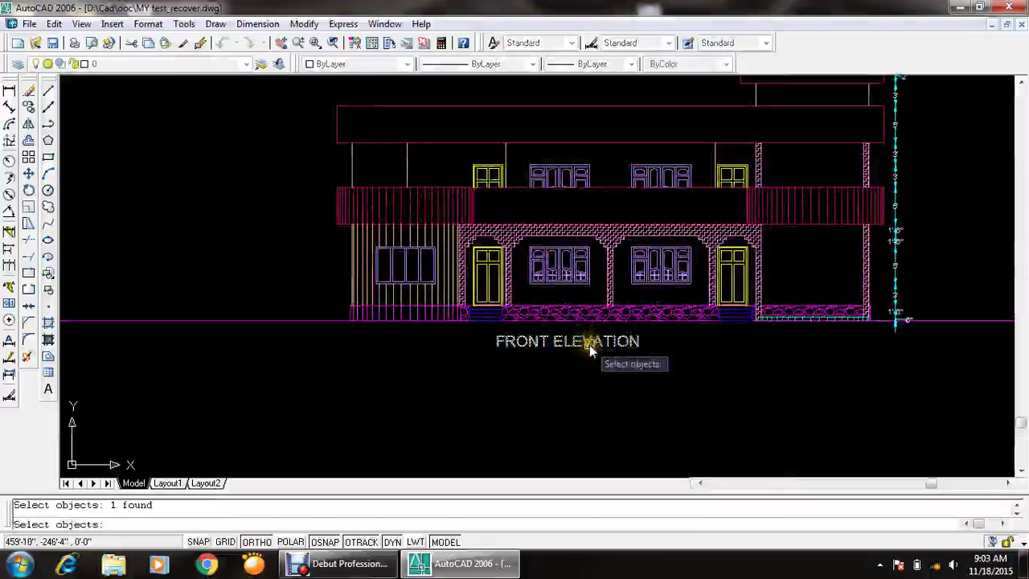
{"action": "key", "text": "Return"}
{"action": "left_click", "coordinate": [623, 379]}
{"action": "left_click", "coordinate": [667, 382]}
{"action": "scroll", "coordinate": [692, 366], "scroll_direction": "down", "scroll_amount": 2}
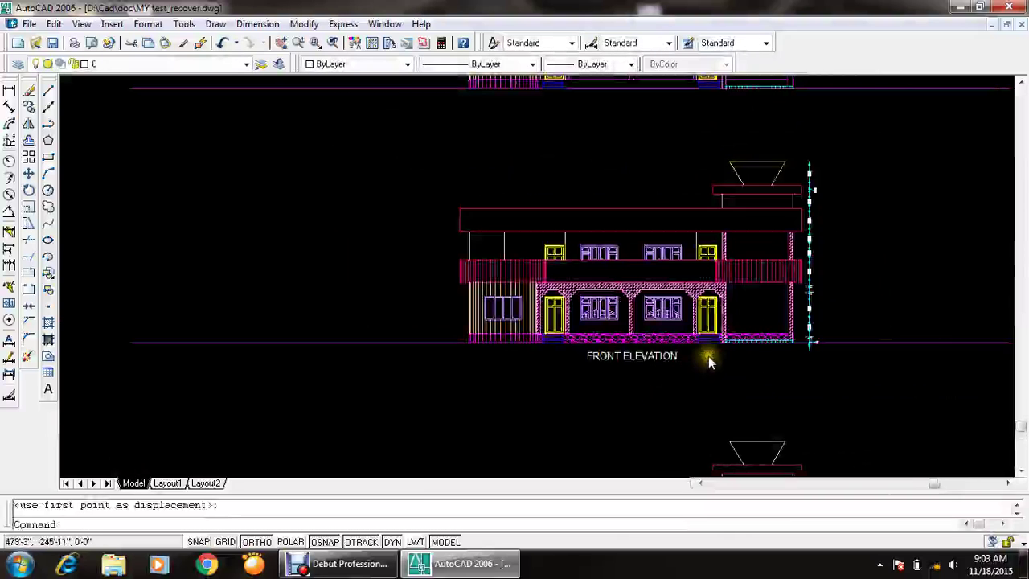
{"action": "scroll", "coordinate": [651, 388], "scroll_direction": "up", "scroll_amount": 1}
{"action": "scroll", "coordinate": [618, 310], "scroll_direction": "up", "scroll_amount": 2}
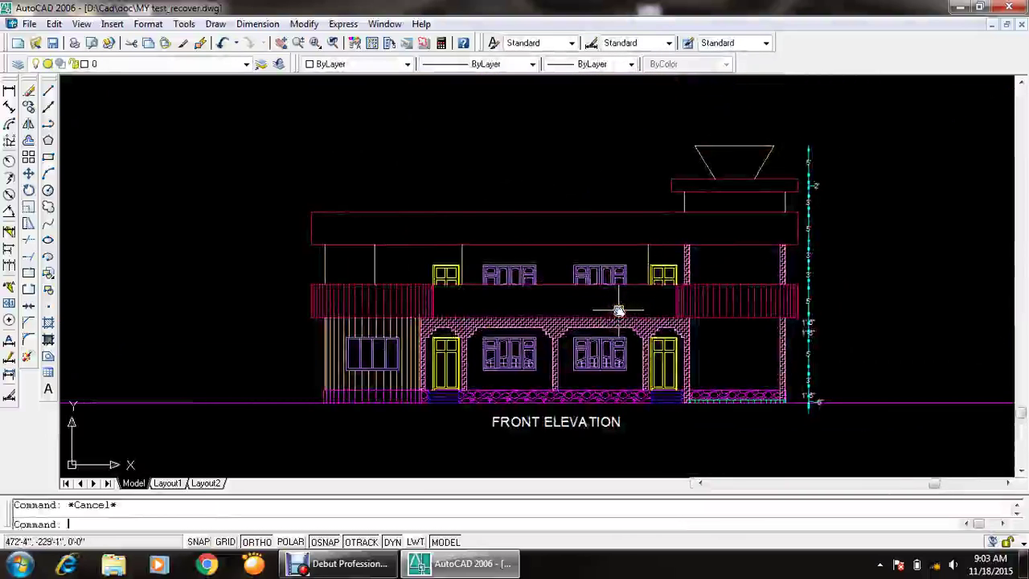
{"action": "scroll", "coordinate": [574, 264], "scroll_direction": "down", "scroll_amount": 4}
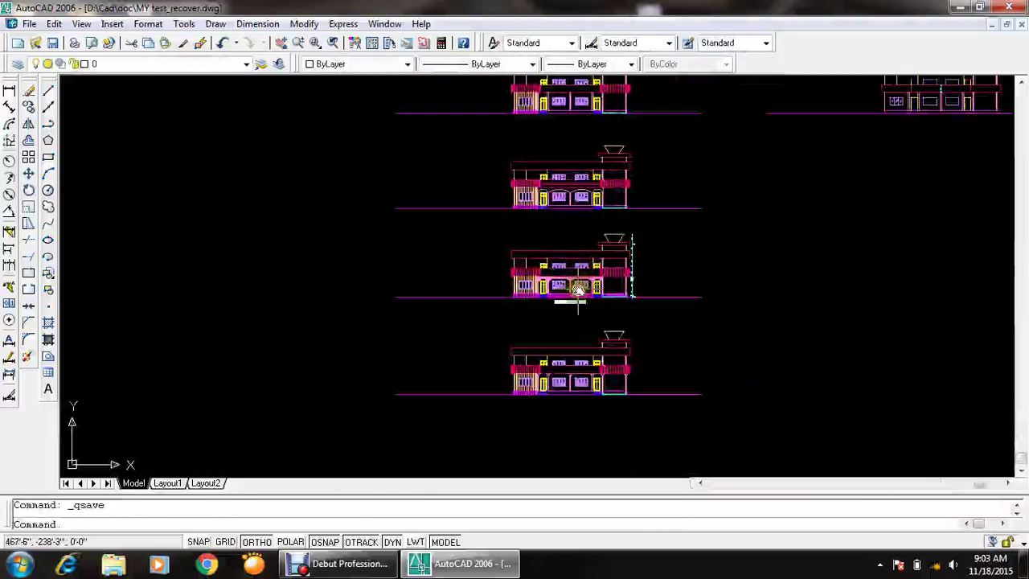
{"action": "middle_click_drag", "start_coordinate": [563, 298], "coordinate": [523, 516]}
{"action": "scroll", "coordinate": [552, 233], "scroll_direction": "up", "scroll_amount": 2}
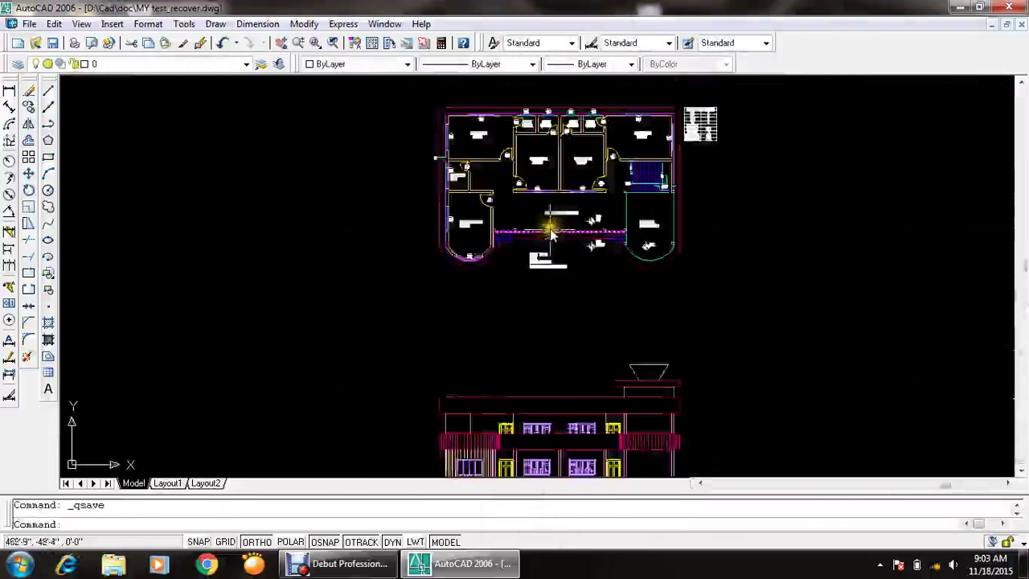
{"action": "scroll", "coordinate": [551, 233], "scroll_direction": "up", "scroll_amount": 4}
{"action": "scroll", "coordinate": [306, 266], "scroll_direction": "down", "scroll_amount": 8}
{"action": "middle_click_drag", "start_coordinate": [305, 266], "coordinate": [680, 298]}
{"action": "scroll", "coordinate": [493, 336], "scroll_direction": "up", "scroll_amount": 5}
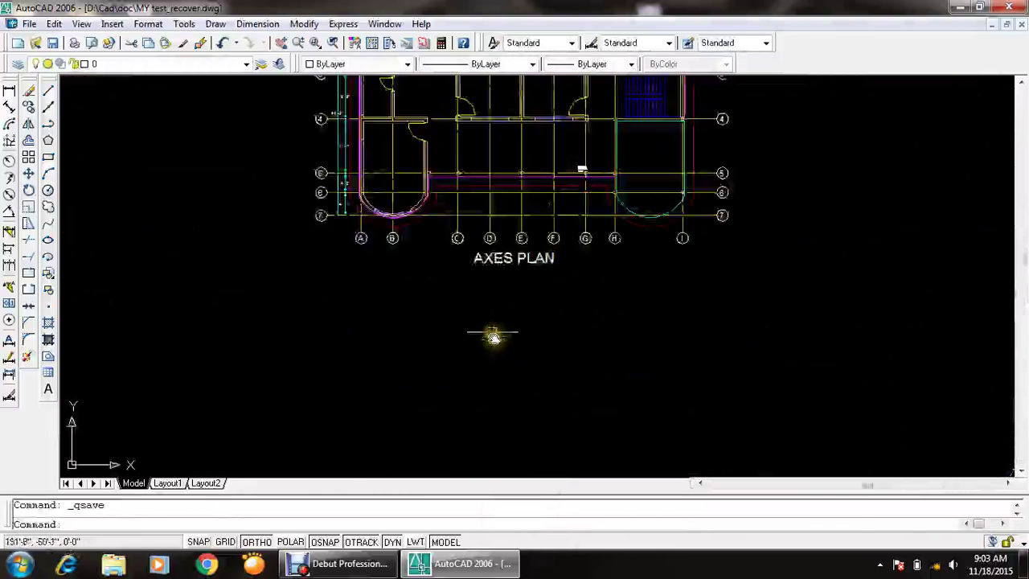
{"action": "scroll", "coordinate": [793, 275], "scroll_direction": "down", "scroll_amount": 3}
{"action": "scroll", "coordinate": [488, 236], "scroll_direction": "down", "scroll_amount": 3}
{"action": "scroll", "coordinate": [673, 310], "scroll_direction": "down", "scroll_amount": 1}
{"action": "scroll", "coordinate": [543, 222], "scroll_direction": "up", "scroll_amount": 5}
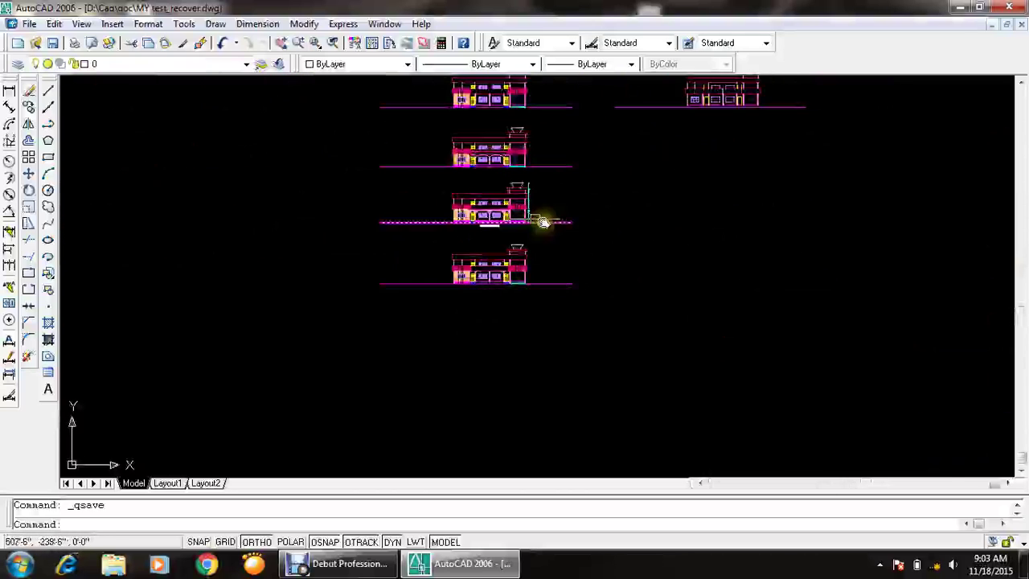
{"action": "scroll", "coordinate": [515, 213], "scroll_direction": "up", "scroll_amount": 3}
{"action": "scroll", "coordinate": [416, 237], "scroll_direction": "up", "scroll_amount": 1}
{"action": "scroll", "coordinate": [455, 340], "scroll_direction": "up", "scroll_amount": 1}
{"action": "scroll", "coordinate": [408, 356], "scroll_direction": "up", "scroll_amount": 1}
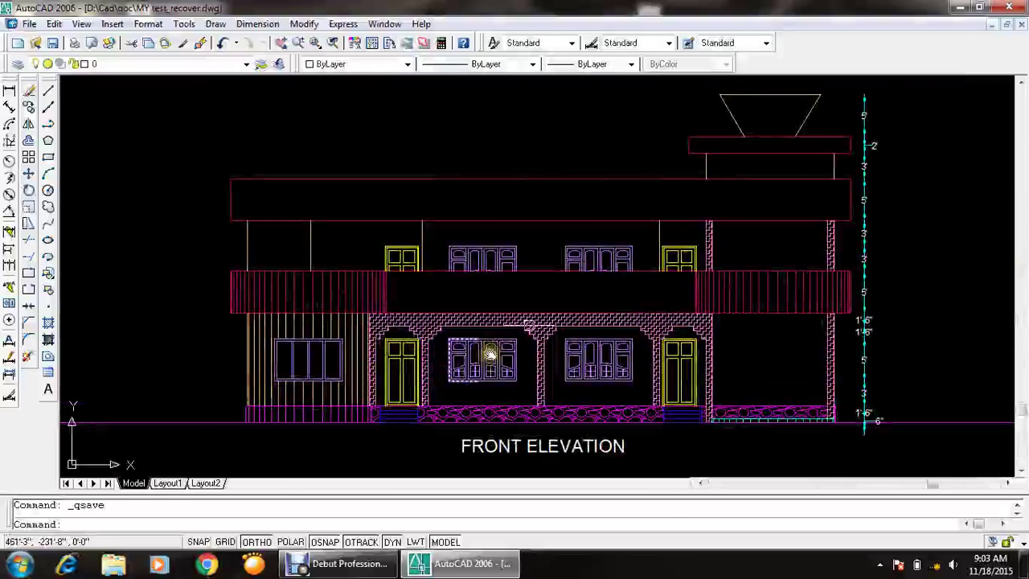
{"action": "scroll", "coordinate": [489, 354], "scroll_direction": "down", "scroll_amount": 4}
{"action": "scroll", "coordinate": [606, 295], "scroll_direction": "up", "scroll_amount": 4}
{"action": "scroll", "coordinate": [592, 340], "scroll_direction": "up", "scroll_amount": 1}
{"action": "scroll", "coordinate": [555, 305], "scroll_direction": "up", "scroll_amount": 1}
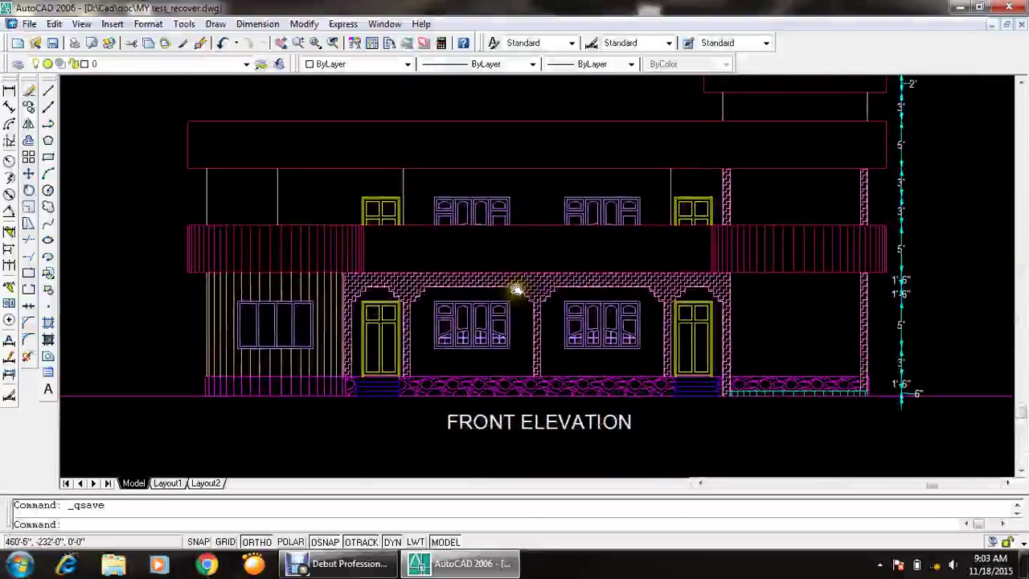
{"action": "middle_click_drag", "start_coordinate": [515, 289], "coordinate": [551, 308]}
{"action": "scroll", "coordinate": [552, 308], "scroll_direction": "down", "scroll_amount": 2}
{"action": "scroll", "coordinate": [549, 308], "scroll_direction": "up", "scroll_amount": 2}
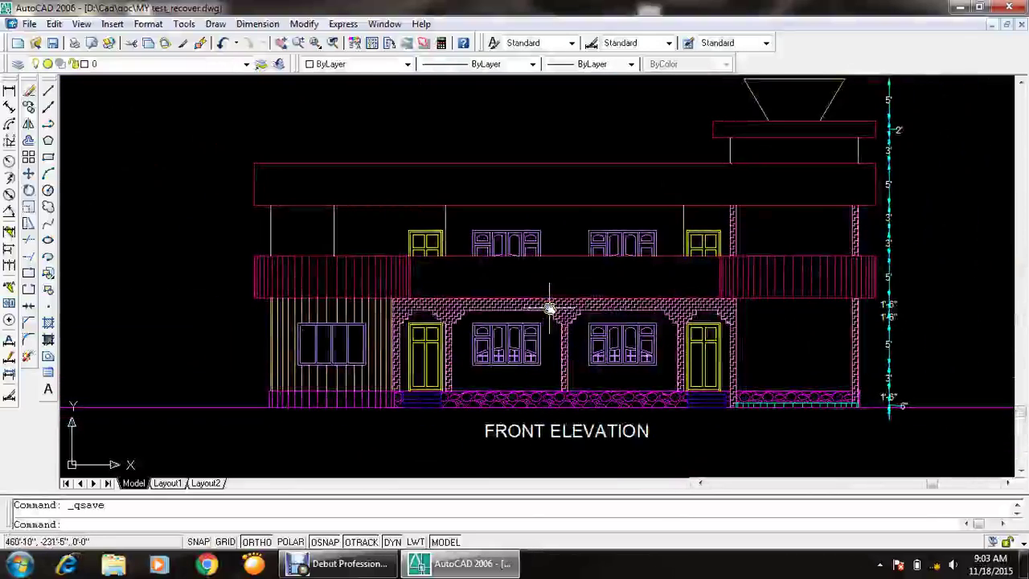
{"action": "middle_click_drag", "start_coordinate": [556, 287], "coordinate": [551, 317]}
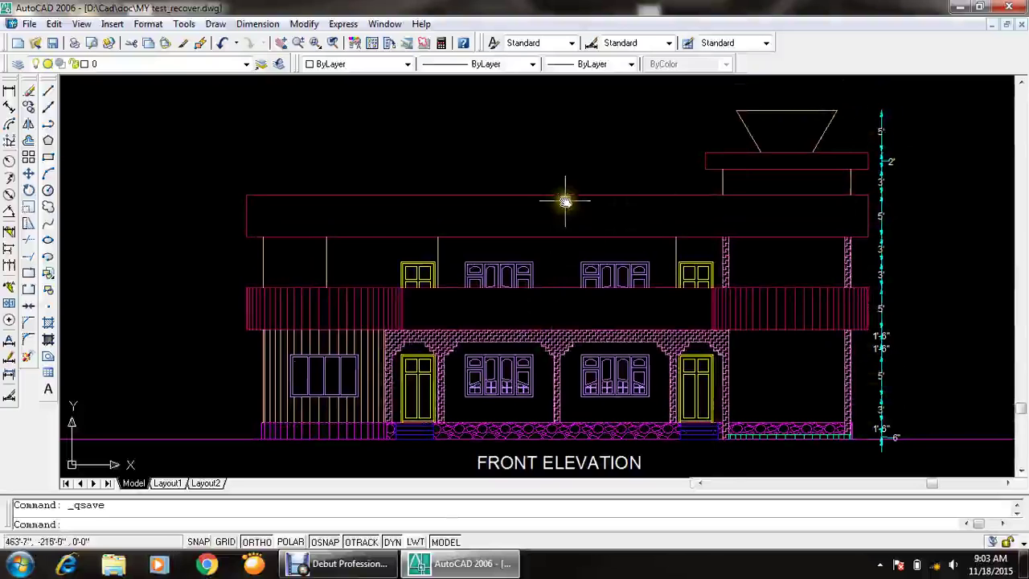
{"action": "scroll", "coordinate": [866, 428], "scroll_direction": "up", "scroll_amount": 3}
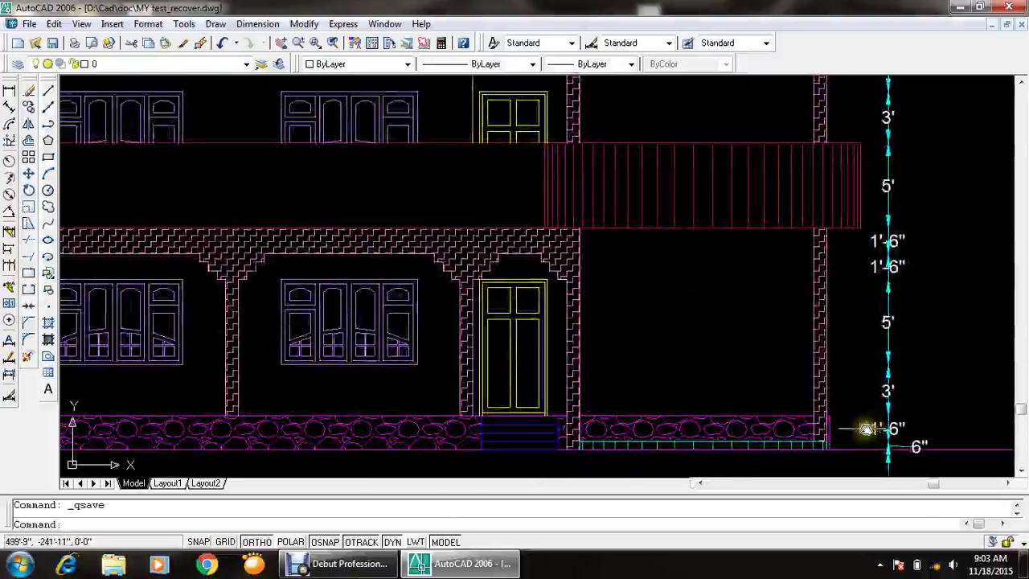
{"action": "middle_click_drag", "start_coordinate": [826, 340], "coordinate": [824, 386]}
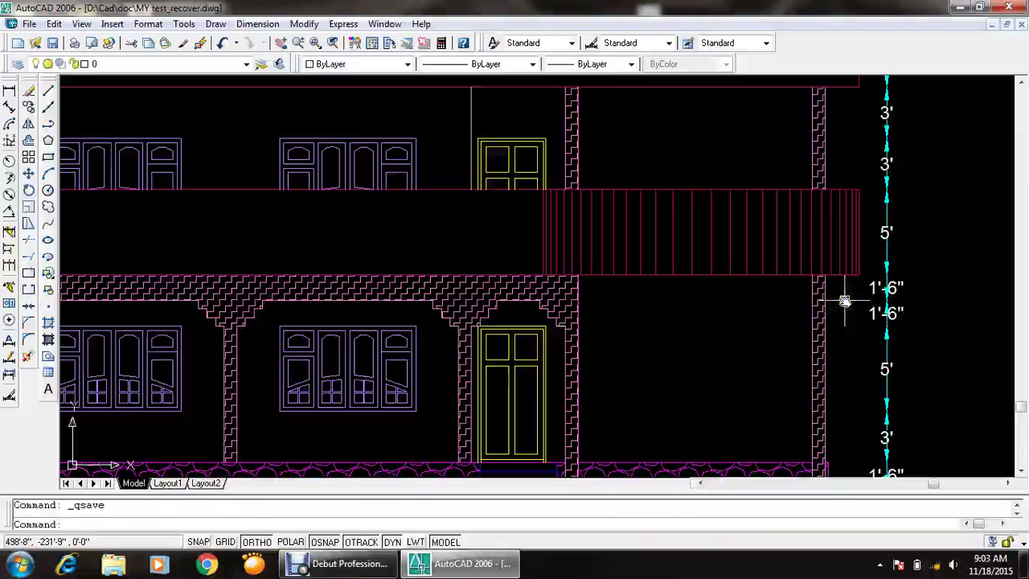
{"action": "scroll", "coordinate": [840, 302], "scroll_direction": "down", "scroll_amount": 2}
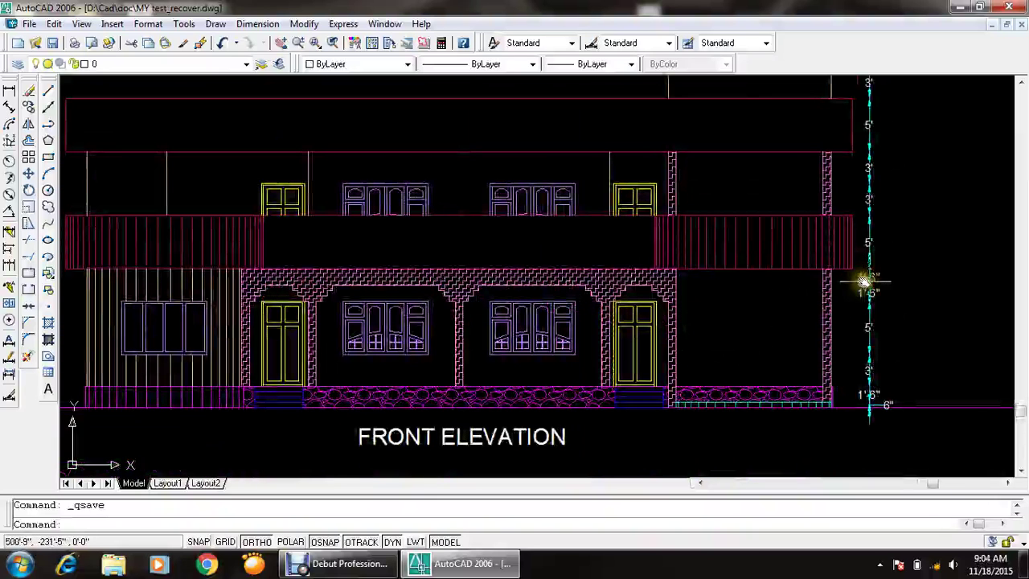
{"action": "scroll", "coordinate": [862, 433], "scroll_direction": "up", "scroll_amount": 4}
{"action": "middle_click_drag", "start_coordinate": [902, 349], "coordinate": [884, 506]}
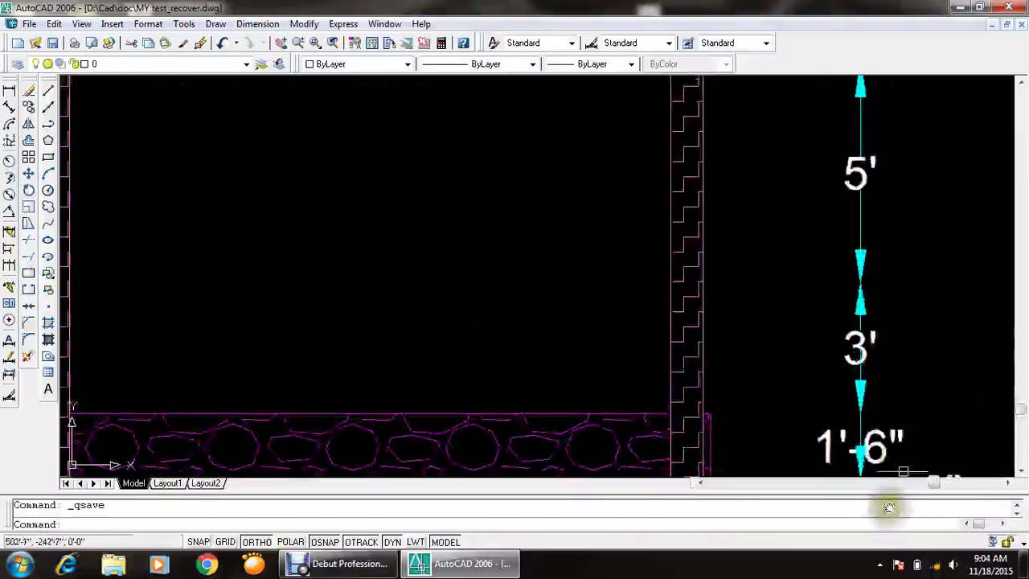
{"action": "scroll", "coordinate": [752, 285], "scroll_direction": "down", "scroll_amount": 3}
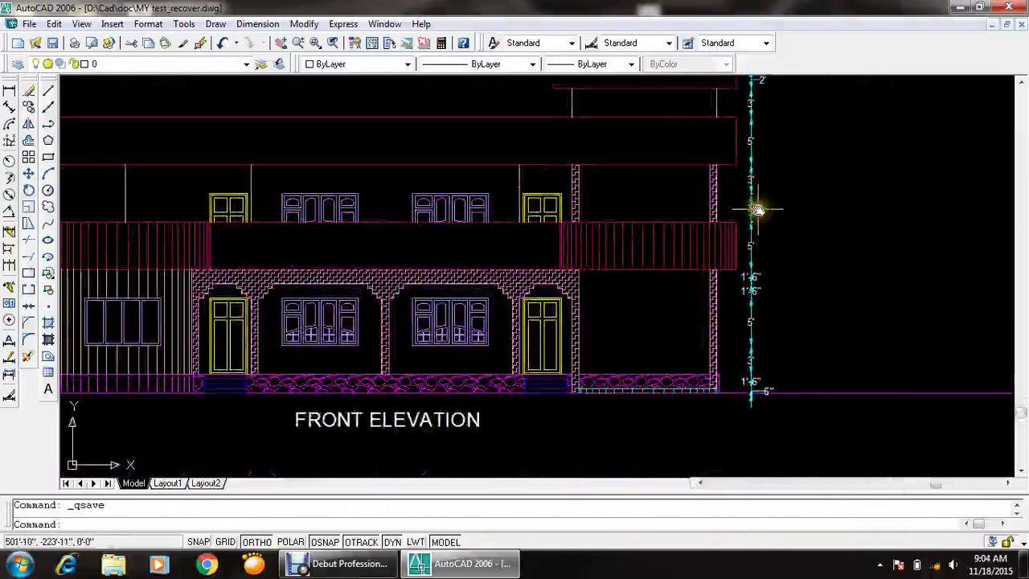
{"action": "middle_click_drag", "start_coordinate": [755, 200], "coordinate": [802, 351]}
{"action": "scroll", "coordinate": [802, 352], "scroll_direction": "down", "scroll_amount": 1}
{"action": "scroll", "coordinate": [696, 207], "scroll_direction": "up", "scroll_amount": 1}
{"action": "mouse_move", "coordinate": [737, 317]}
{"action": "middle_mouse_down"}
{"action": "mouse_move", "coordinate": [696, 207]}
{"action": "mouse_move", "coordinate": [712, 155]}
{"action": "middle_mouse_up"}
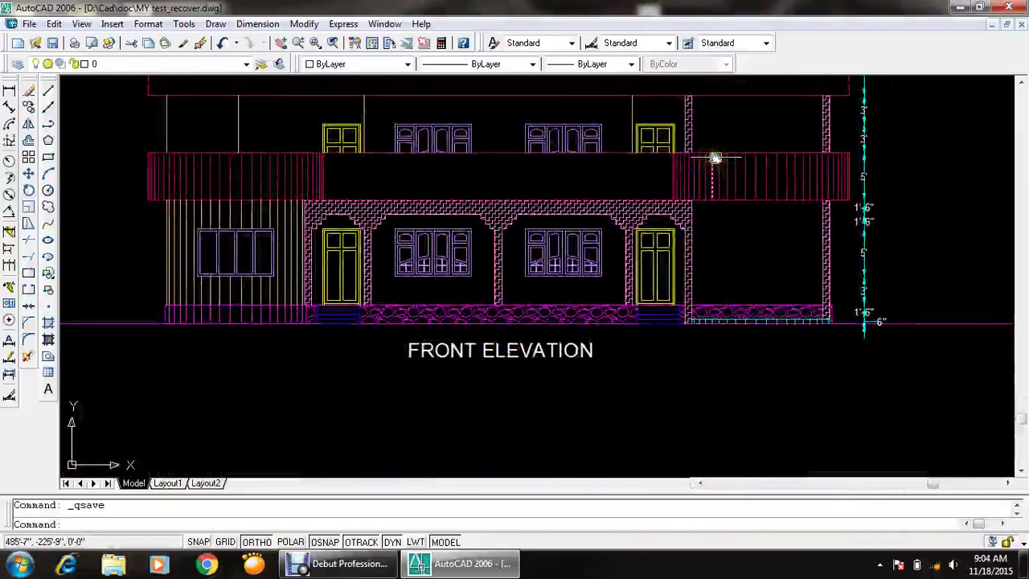
{"action": "scroll", "coordinate": [831, 223], "scroll_direction": "up", "scroll_amount": 2}
{"action": "middle_click_drag", "start_coordinate": [868, 214], "coordinate": [777, 241]}
{"action": "scroll", "coordinate": [772, 298], "scroll_direction": "up", "scroll_amount": 1}
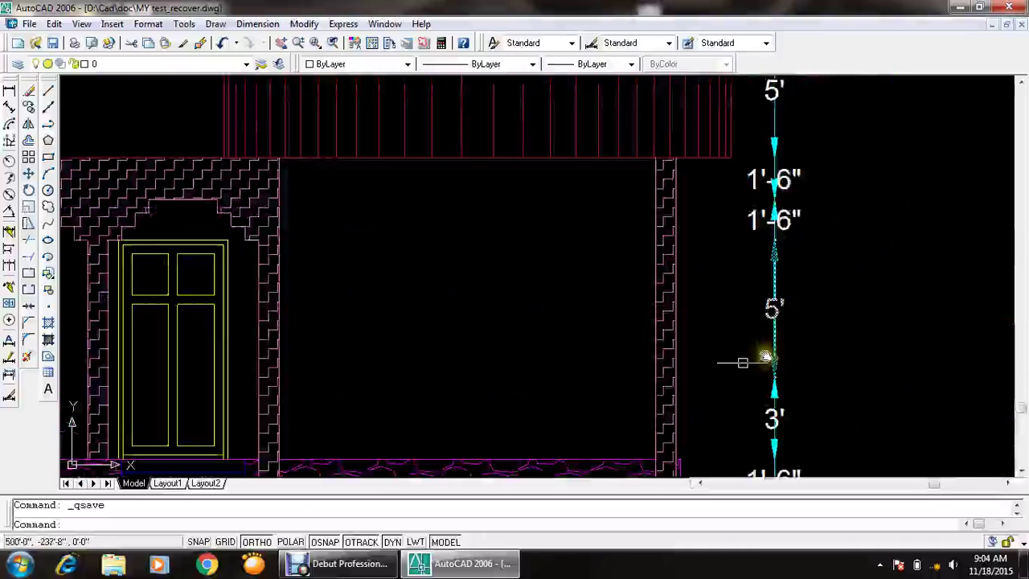
- Override the current dimension style so both arrowheads are Oblique ticks
{"action": "left_click", "coordinate": [116, 205]}
{"action": "type", "text": "d"}
{"action": "key", "text": "Return"}
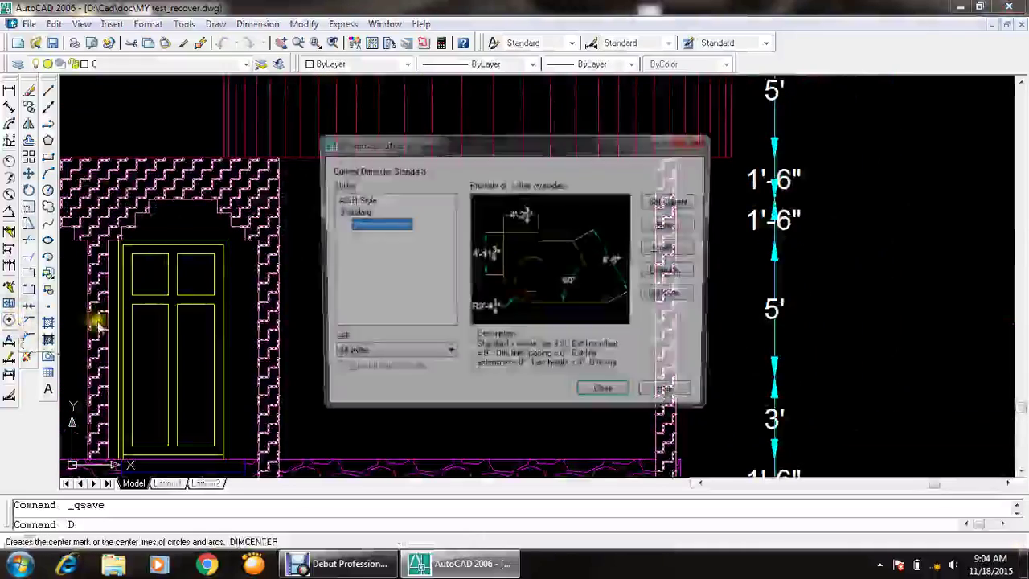
{"action": "key", "text": "alt+o"}
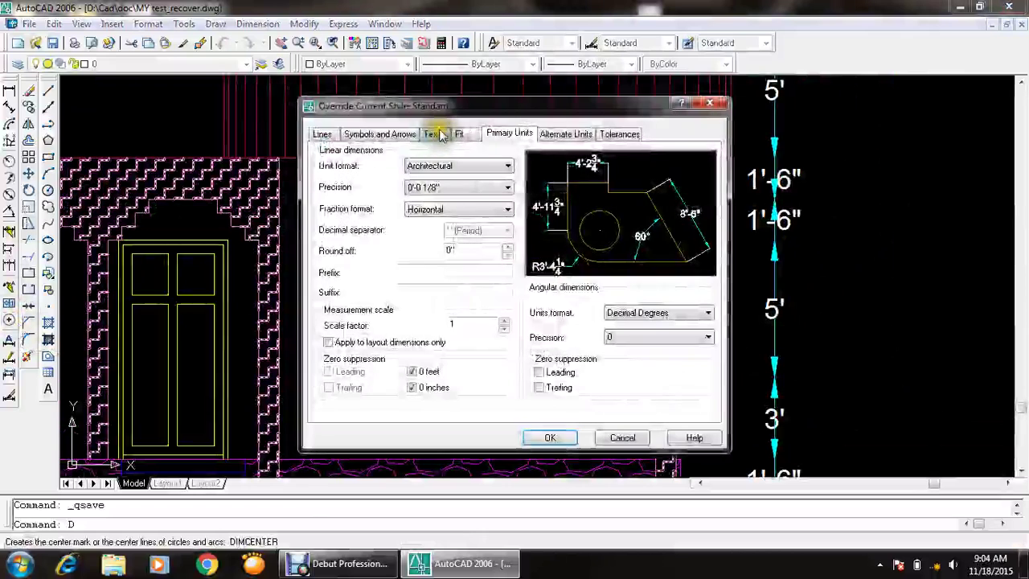
{"action": "left_click", "coordinate": [431, 134]}
{"action": "left_click", "coordinate": [380, 133]}
{"action": "left_click", "coordinate": [382, 189]}
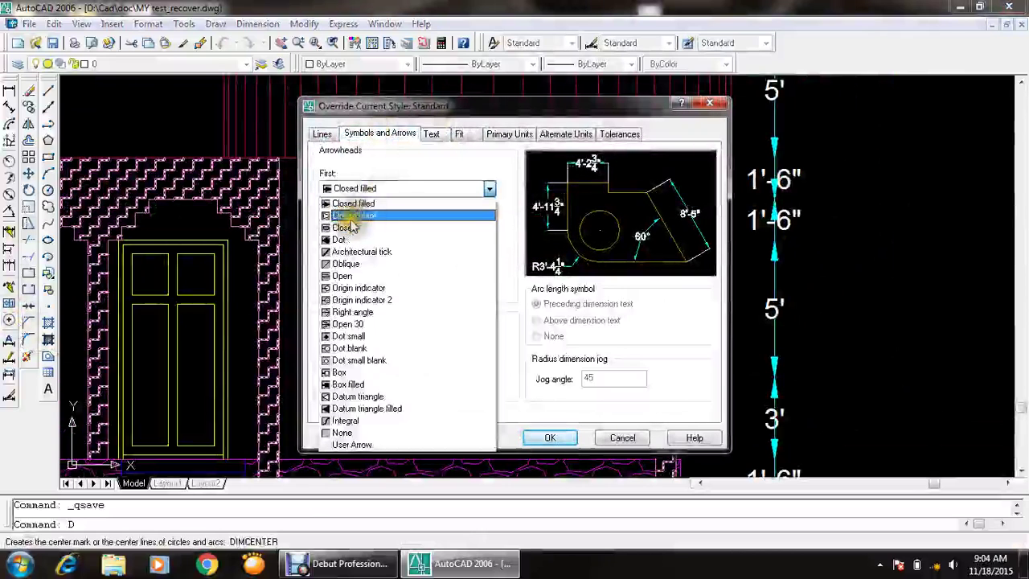
{"action": "left_click", "coordinate": [348, 266]}
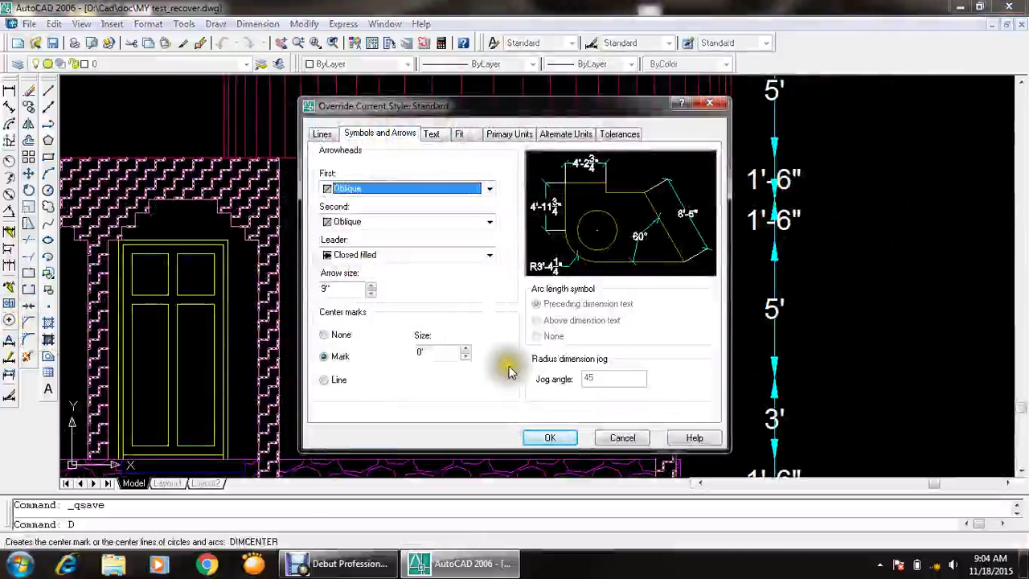
{"action": "left_click", "coordinate": [551, 437]}
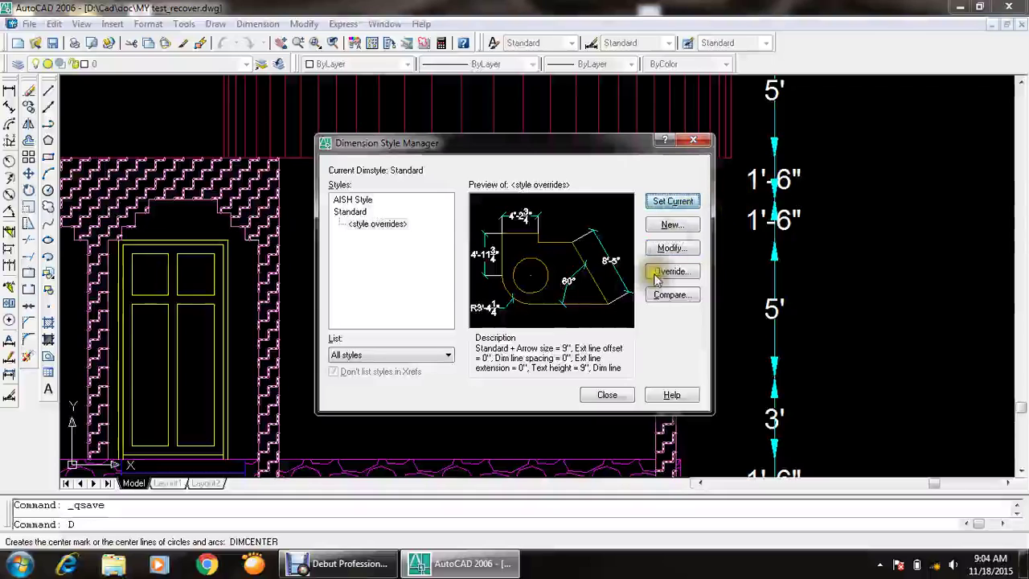
{"action": "left_click", "coordinate": [607, 395]}
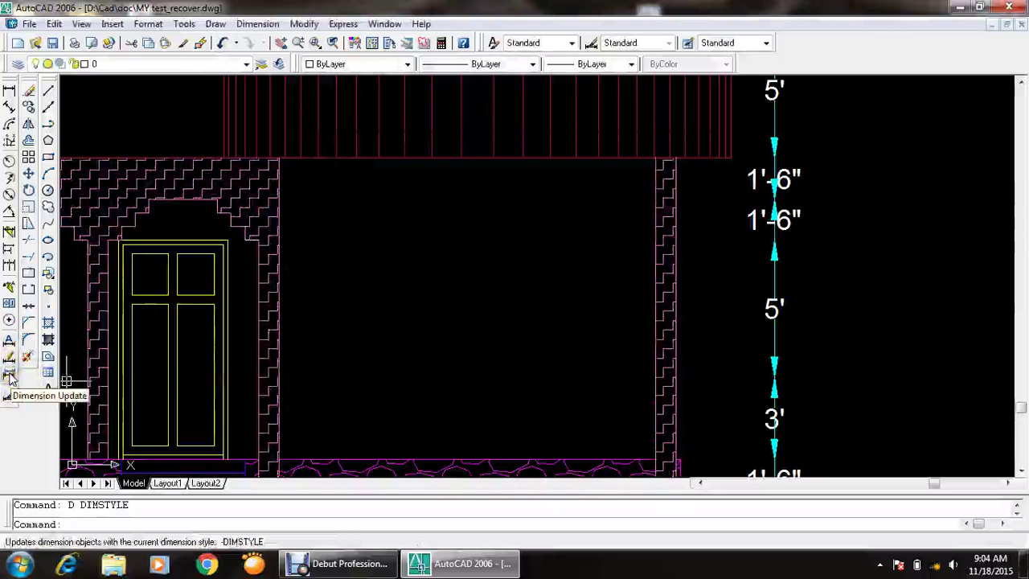
- Update the level dimensions beside the elevation to the overridden style with a selection window
{"action": "left_click", "coordinate": [10, 378]}
{"action": "scroll", "coordinate": [682, 220], "scroll_direction": "down", "scroll_amount": 5}
{"action": "scroll", "coordinate": [689, 215], "scroll_direction": "down", "scroll_amount": 2}
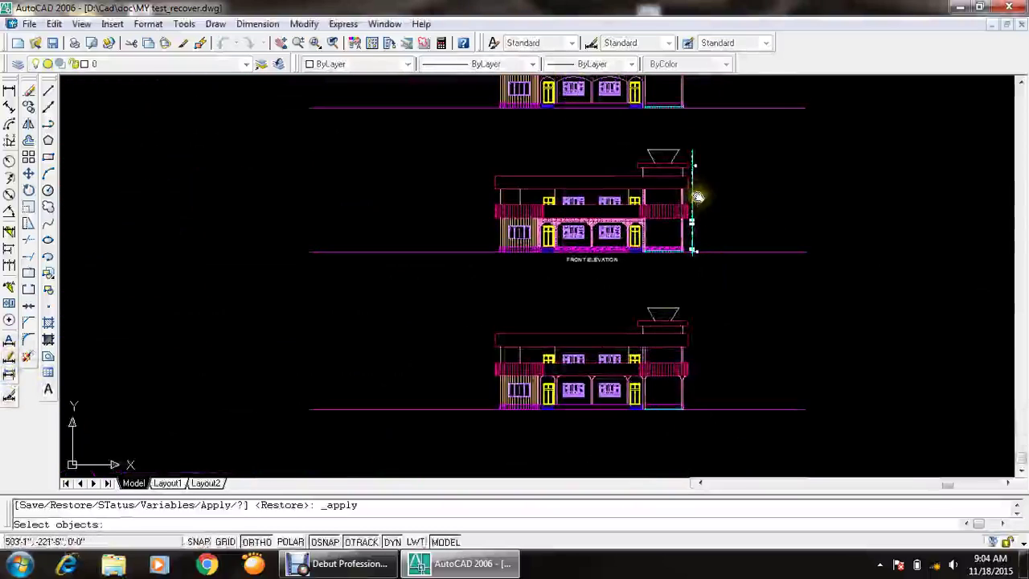
{"action": "scroll", "coordinate": [694, 180], "scroll_direction": "up", "scroll_amount": 3}
{"action": "left_click", "coordinate": [702, 133]}
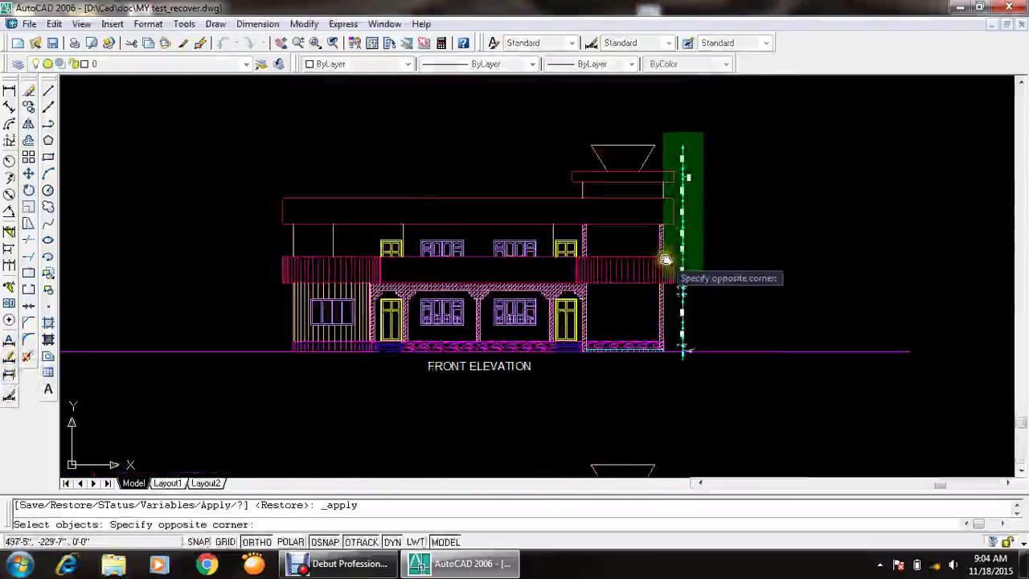
{"action": "left_click", "coordinate": [676, 374]}
{"action": "key", "text": "Return"}
{"action": "scroll", "coordinate": [687, 331], "scroll_direction": "up", "scroll_amount": 3}
{"action": "mouse_move", "coordinate": [694, 326]}
{"action": "middle_mouse_down"}
{"action": "mouse_move", "coordinate": [748, 356]}
{"action": "mouse_move", "coordinate": [721, 427]}
{"action": "mouse_move", "coordinate": [693, 416]}
{"action": "middle_mouse_up"}
{"action": "mouse_move", "coordinate": [736, 271]}
{"action": "middle_mouse_down"}
{"action": "mouse_move", "coordinate": [689, 306]}
{"action": "mouse_move", "coordinate": [687, 329]}
{"action": "middle_mouse_up"}
{"action": "scroll", "coordinate": [517, 429], "scroll_direction": "up", "scroll_amount": 1}
{"action": "scroll", "coordinate": [648, 417], "scroll_direction": "up", "scroll_amount": 2}
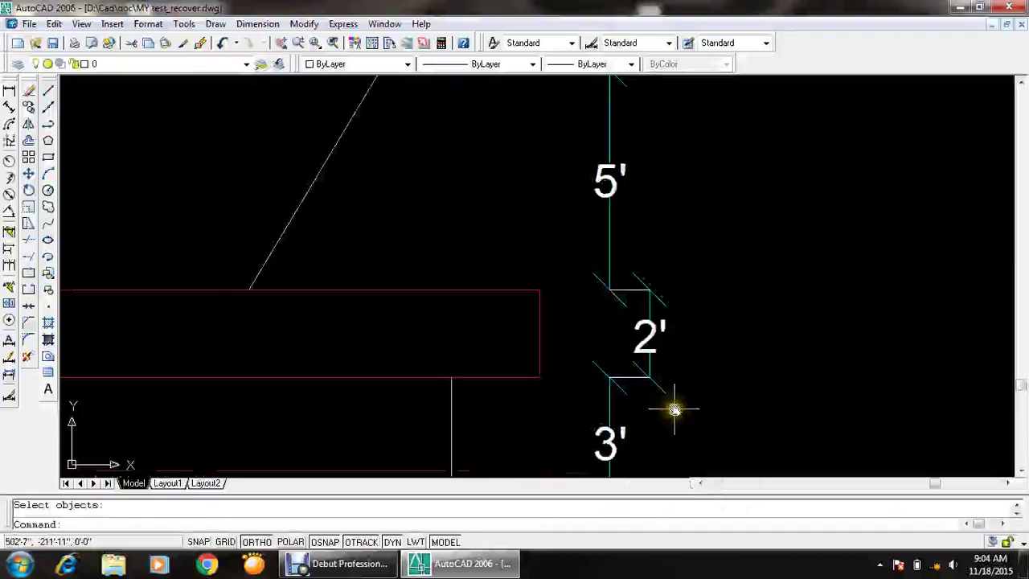
- Move the 2' dimension text back onto its dimension line, in line with the height chain
{"action": "left_click", "coordinate": [11, 360]}
{"action": "left_click", "coordinate": [654, 333]}
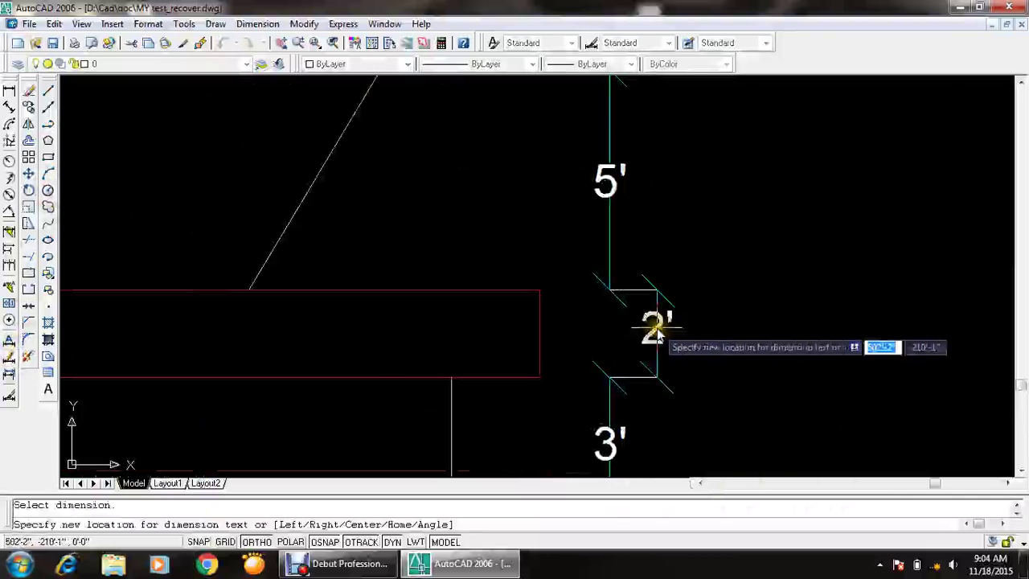
{"action": "left_click", "coordinate": [608, 332]}
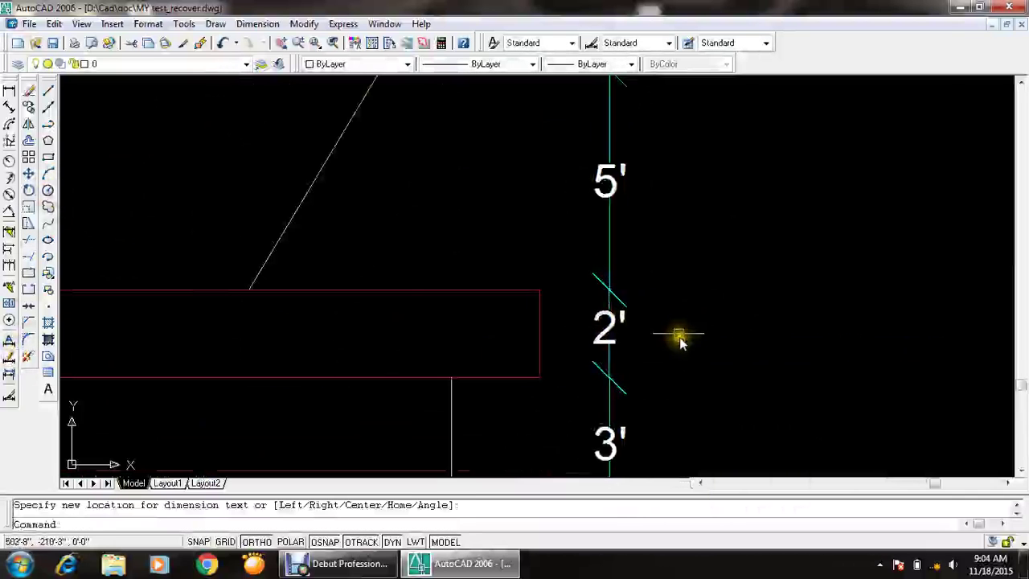
{"action": "scroll", "coordinate": [683, 338], "scroll_direction": "down", "scroll_amount": 2}
{"action": "mouse_move", "coordinate": [751, 374]}
{"action": "middle_mouse_down"}
{"action": "mouse_move", "coordinate": [707, 128]}
{"action": "mouse_move", "coordinate": [658, 123]}
{"action": "mouse_move", "coordinate": [653, 31]}
{"action": "middle_mouse_up"}
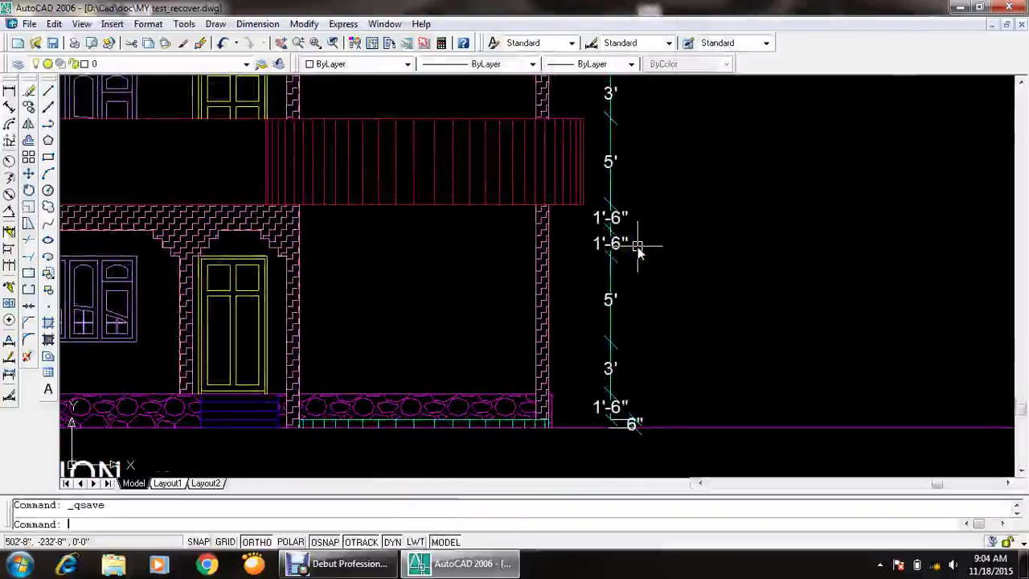
{"action": "scroll", "coordinate": [637, 246], "scroll_direction": "down", "scroll_amount": 3}
{"action": "middle_click_drag", "start_coordinate": [501, 252], "coordinate": [625, 310]}
{"action": "scroll", "coordinate": [558, 214], "scroll_direction": "up", "scroll_amount": 2}
{"action": "middle_click_drag", "start_coordinate": [557, 213], "coordinate": [569, 219]}
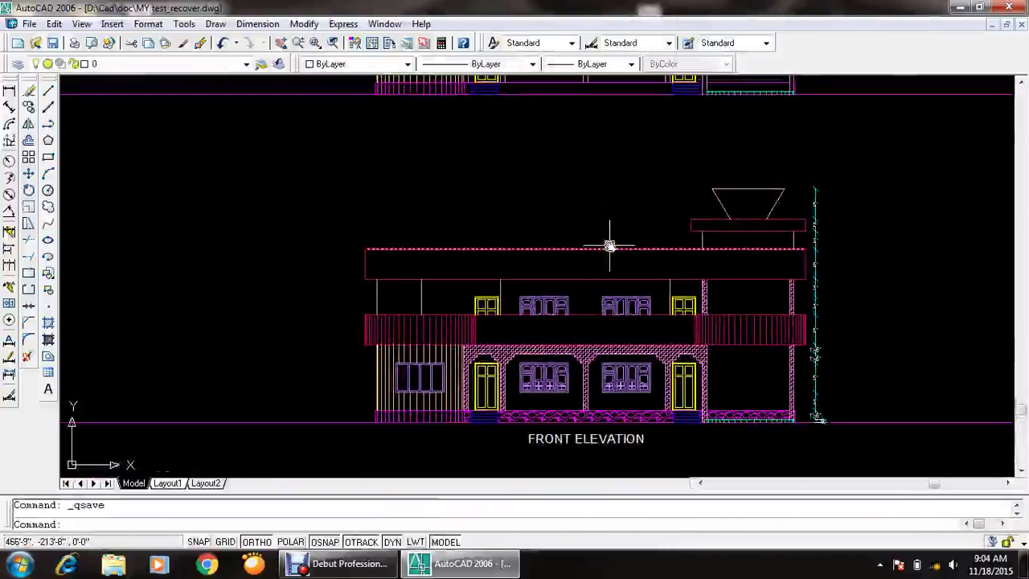
{"action": "type", "text": "H"}
- Pick the top roof band as the hatch area and choose the SWAMP pattern
{"action": "key", "text": "Return"}
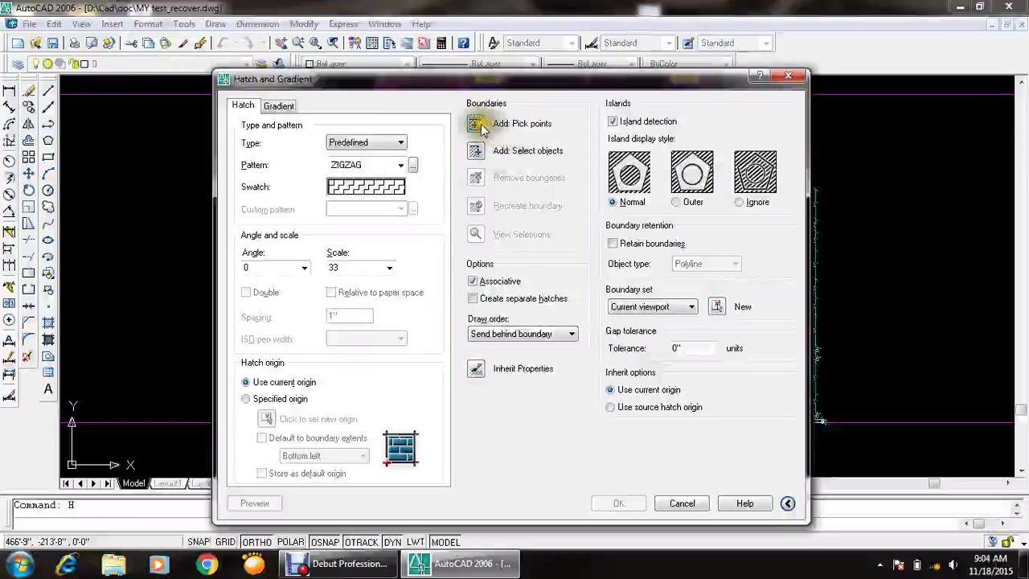
{"action": "left_click", "coordinate": [481, 129]}
{"action": "left_click", "coordinate": [595, 321]}
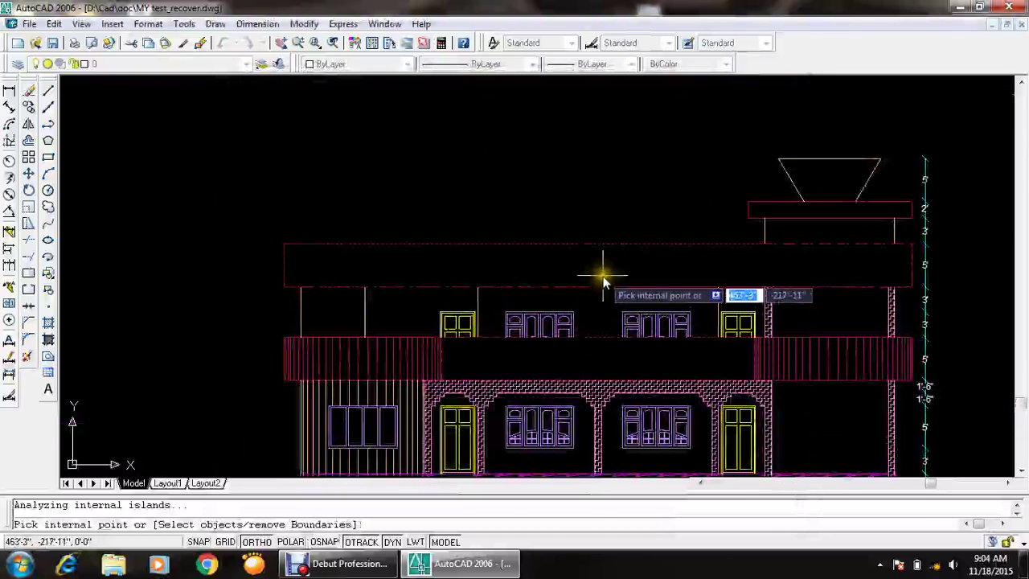
{"action": "key", "text": "Return"}
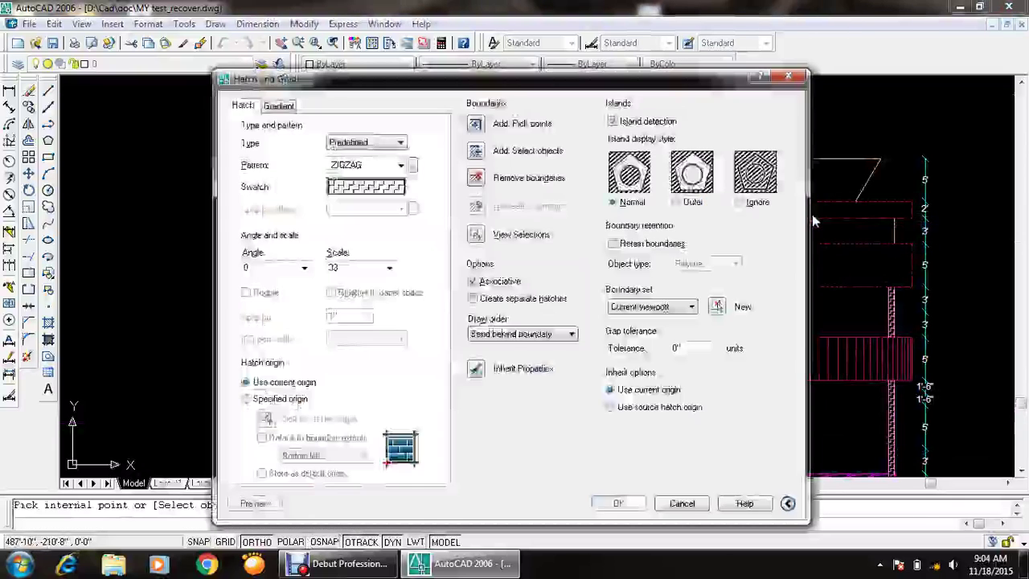
{"action": "left_click", "coordinate": [413, 166]}
{"action": "left_click", "coordinate": [578, 134]}
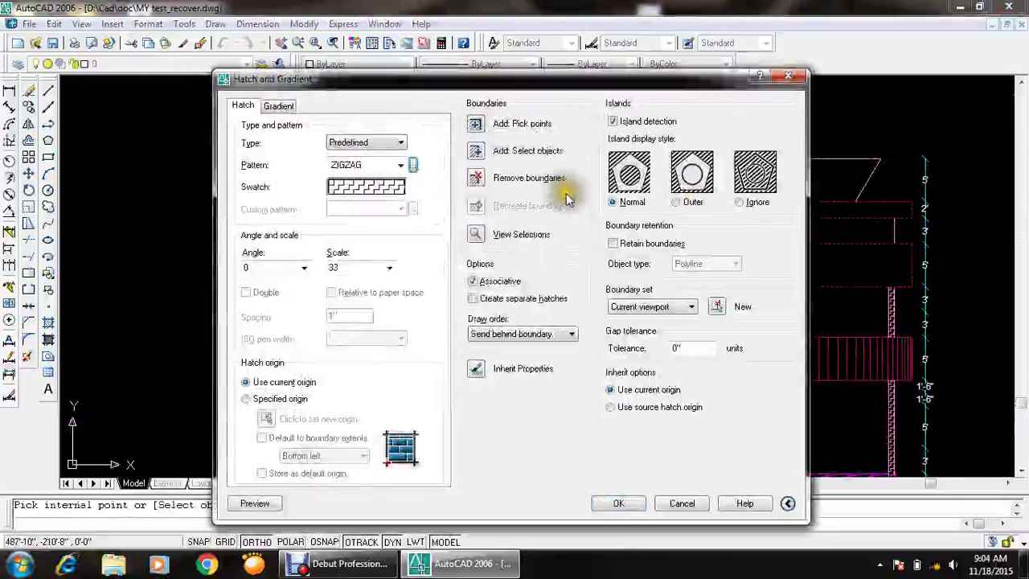
{"action": "left_click", "coordinate": [413, 166]}
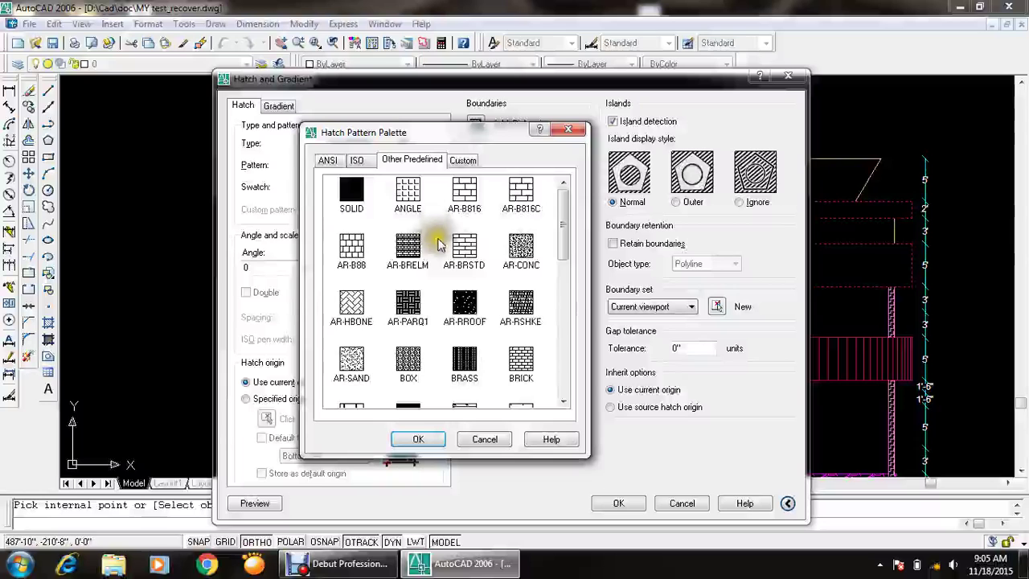
{"action": "left_click_drag", "start_coordinate": [568, 249], "coordinate": [561, 410]}
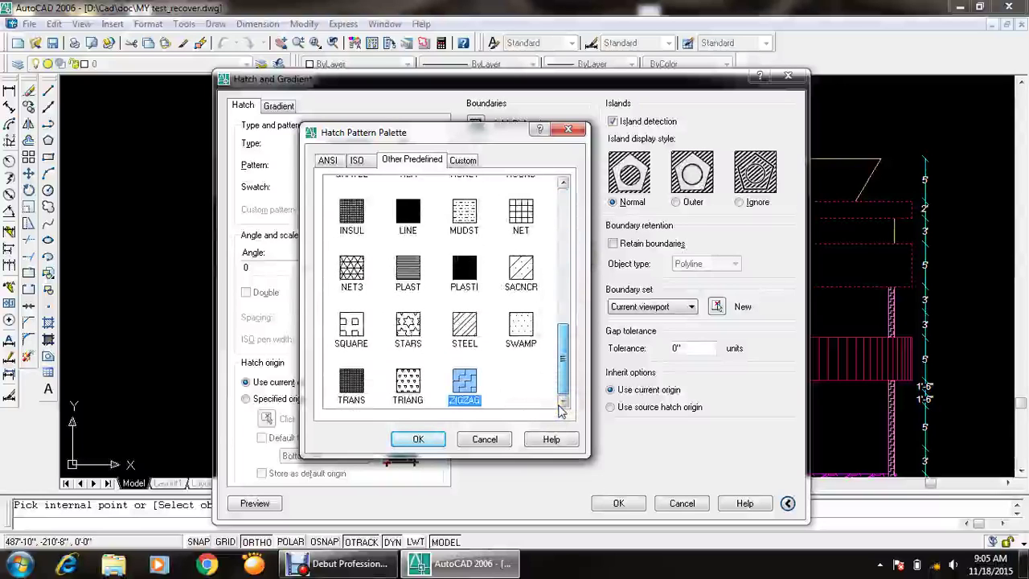
{"action": "left_click", "coordinate": [416, 438]}
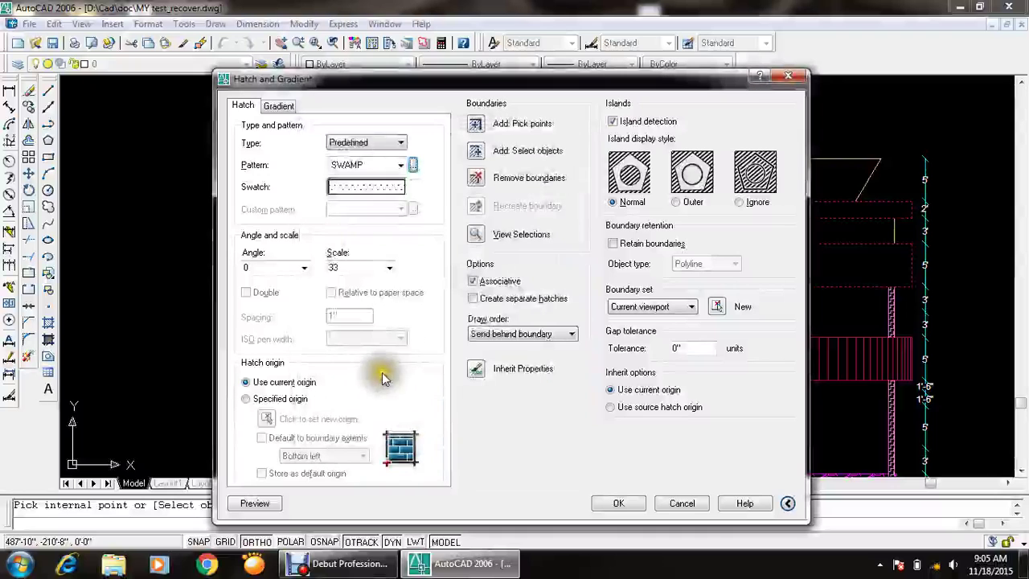
- Preview the SWAMP hatch at scales 1 and 3, then apply it at scale 7
{"action": "left_click", "coordinate": [256, 504]}
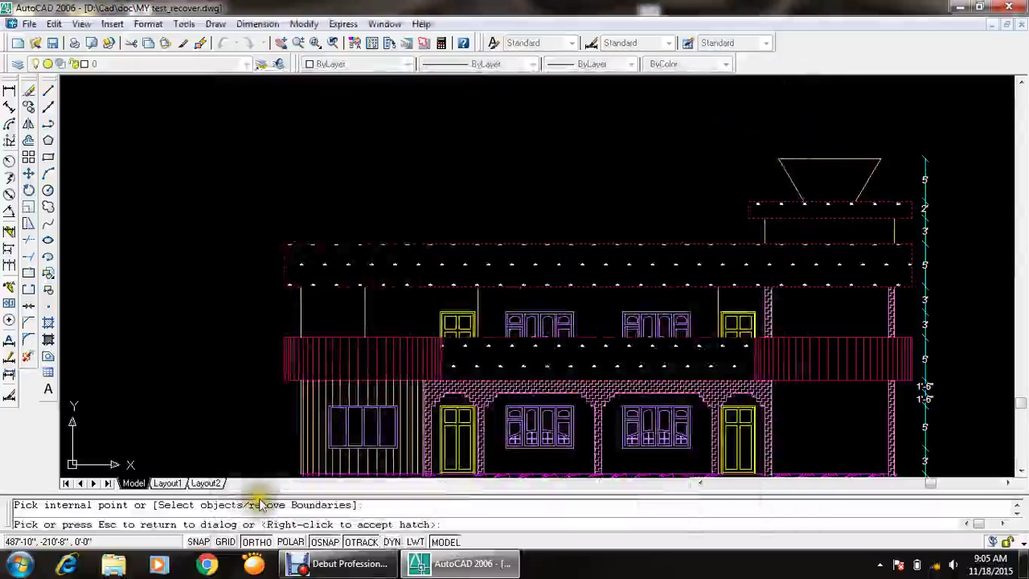
{"action": "left_click", "coordinate": [297, 464]}
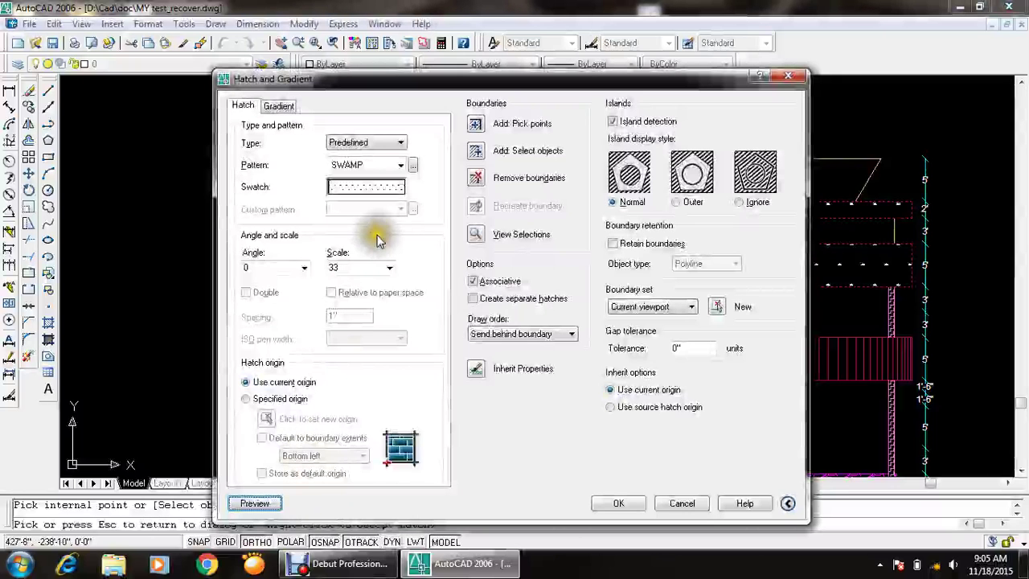
{"action": "type", "text": "1"}
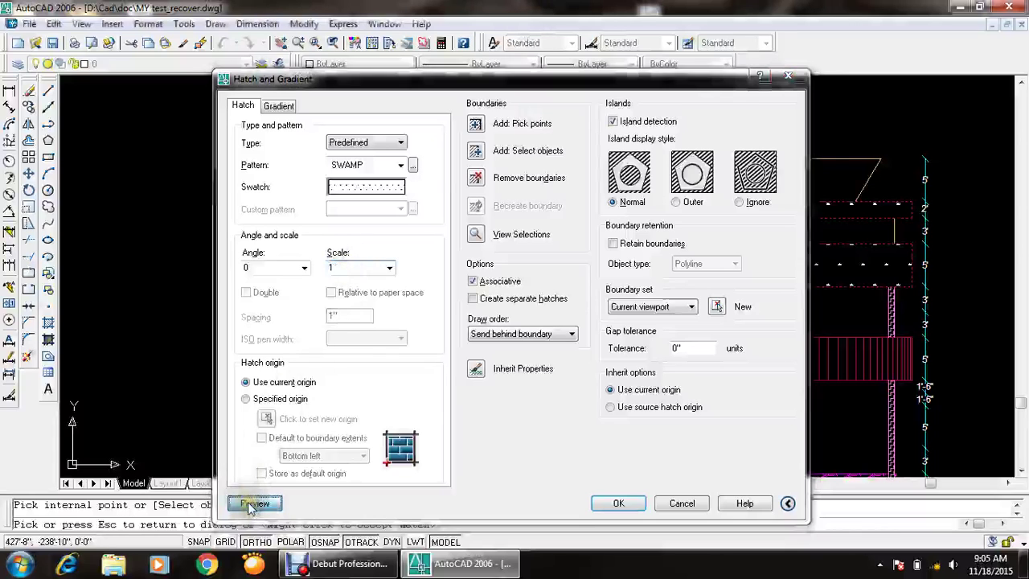
{"action": "left_click", "coordinate": [255, 503]}
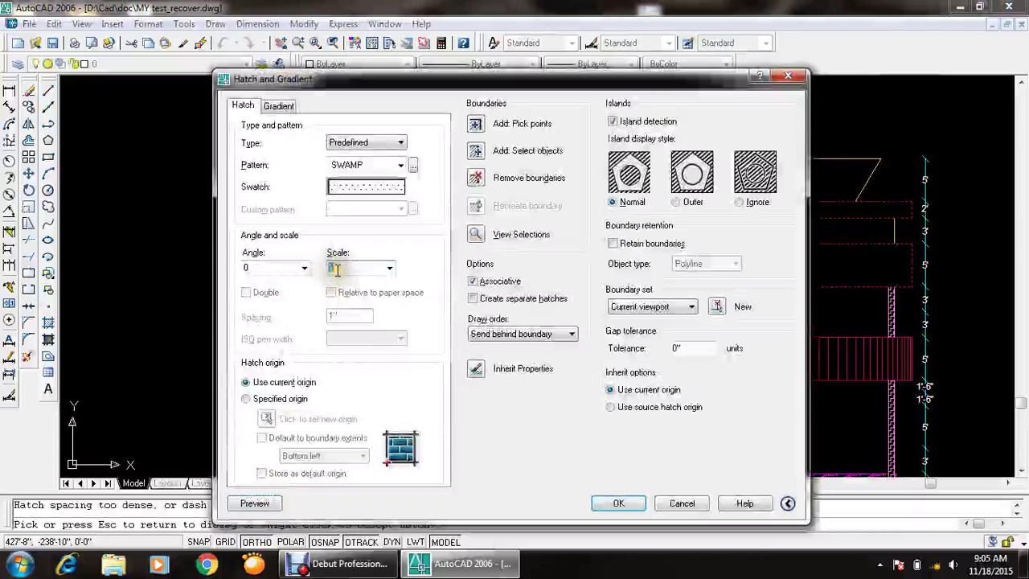
{"action": "left_click", "coordinate": [360, 268]}
{"action": "type", "text": "3"}
{"action": "left_click", "coordinate": [254, 504]}
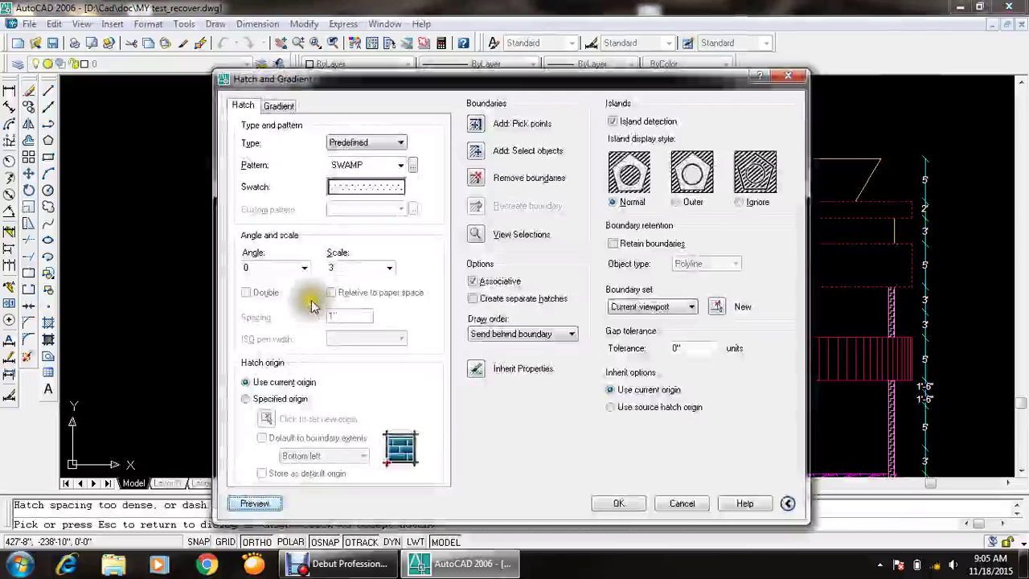
{"action": "double_click", "coordinate": [338, 269]}
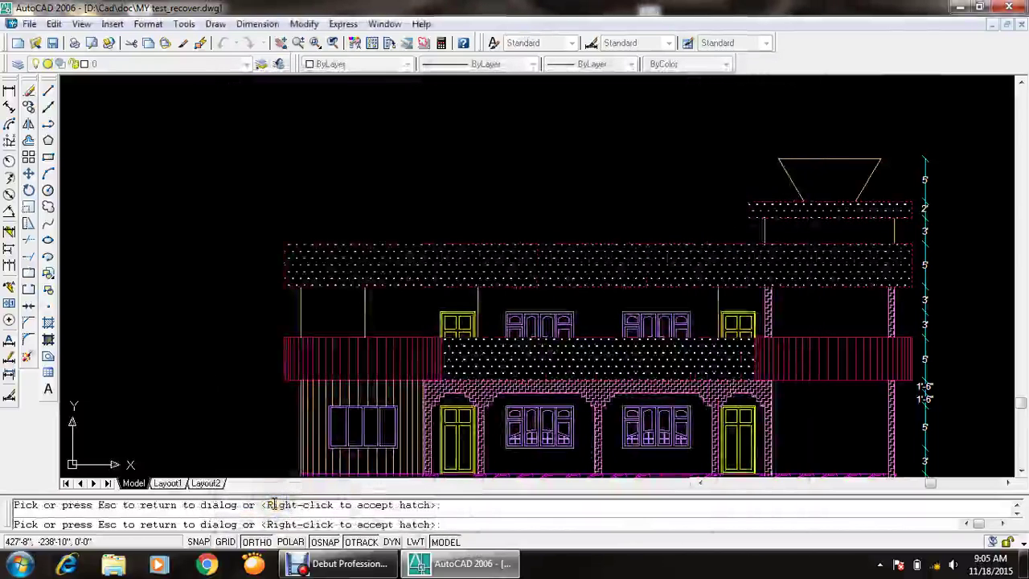
{"action": "scroll", "coordinate": [409, 262], "scroll_direction": "down", "scroll_amount": 5}
{"action": "scroll", "coordinate": [418, 223], "scroll_direction": "up", "scroll_amount": 3}
{"action": "scroll", "coordinate": [418, 229], "scroll_direction": "up", "scroll_amount": 2}
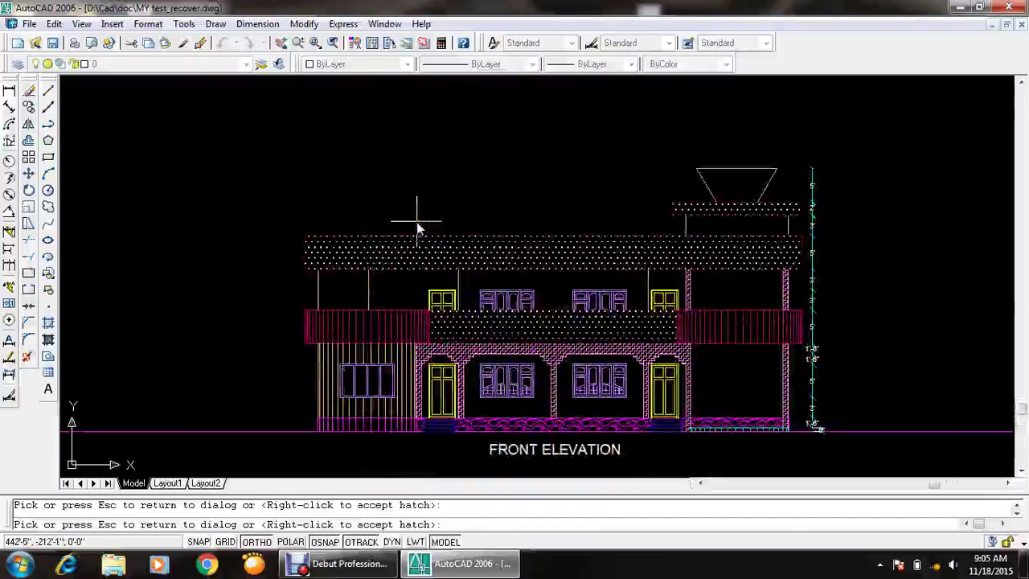
{"action": "left_click", "coordinate": [418, 228]}
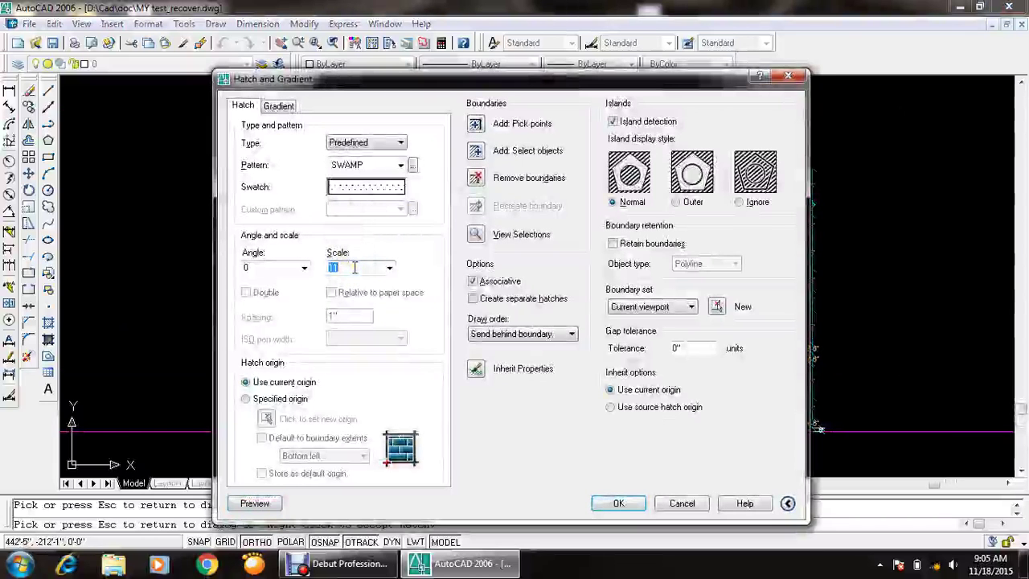
{"action": "left_click", "coordinate": [254, 503]}
{"action": "left_click", "coordinate": [268, 501]}
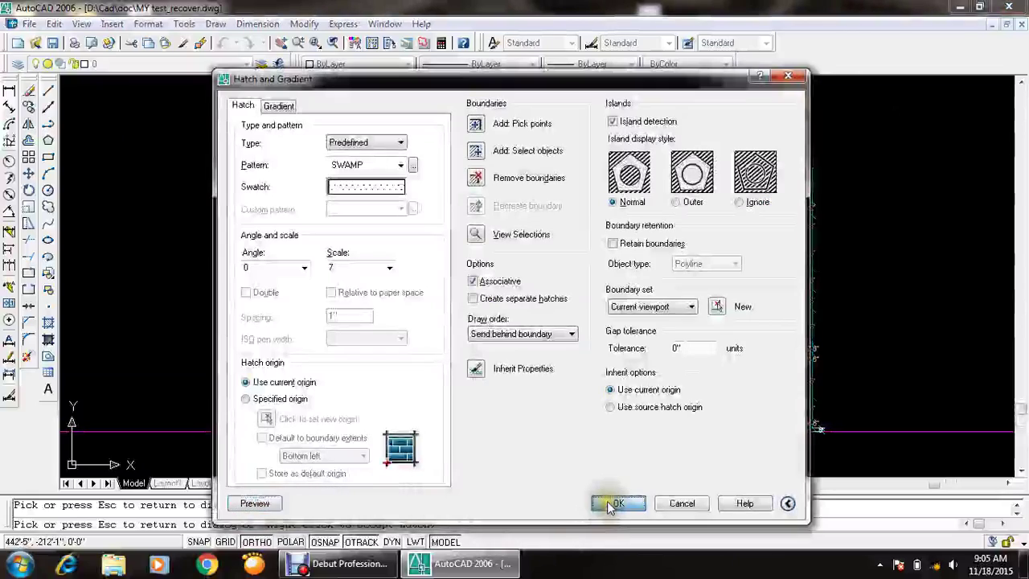
{"action": "left_click", "coordinate": [611, 505]}
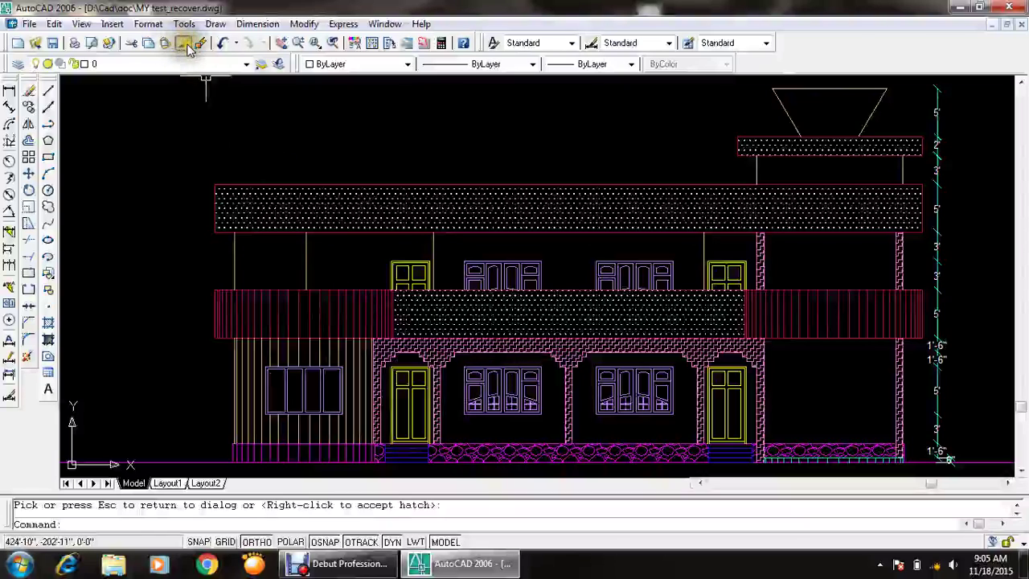
- Copy the dotted roof hatch onto the middle band with Match Properties
{"action": "left_click", "coordinate": [184, 44]}
{"action": "left_click", "coordinate": [328, 333]}
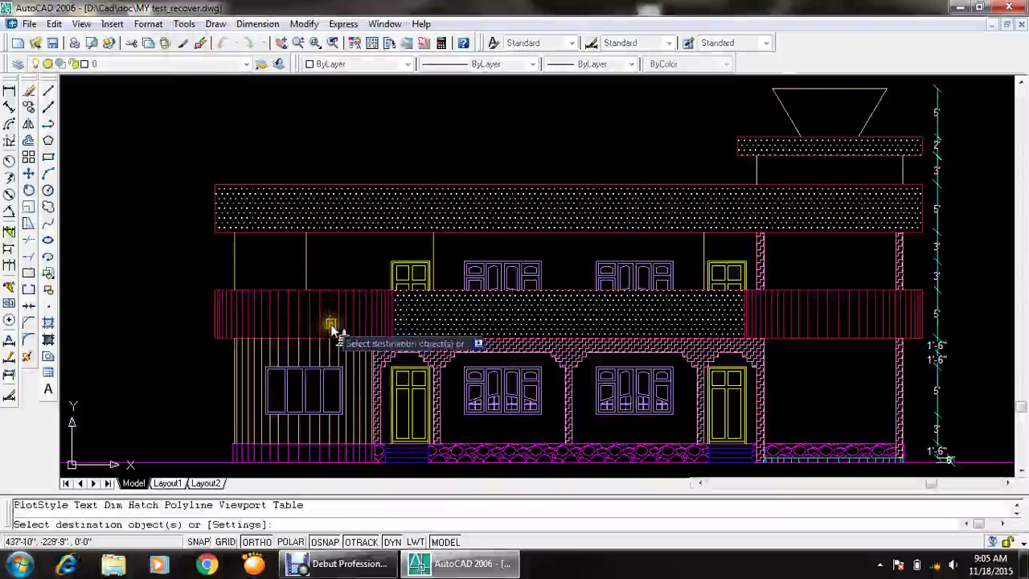
{"action": "left_click", "coordinate": [476, 322]}
{"action": "key", "text": "Escape"}
{"action": "scroll", "coordinate": [788, 408], "scroll_direction": "down", "scroll_amount": 2}
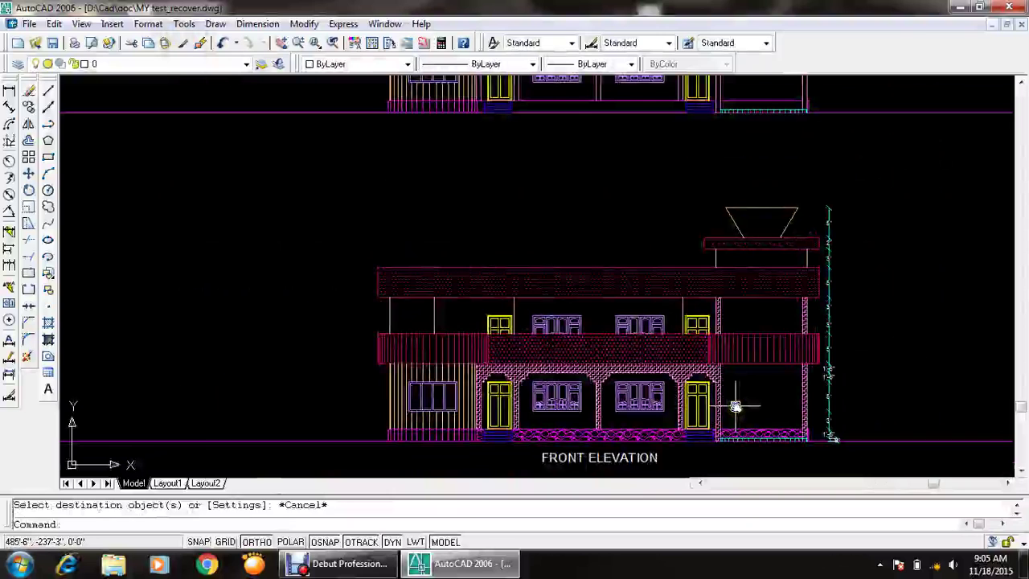
{"action": "middle_click_drag", "start_coordinate": [647, 371], "coordinate": [584, 341]}
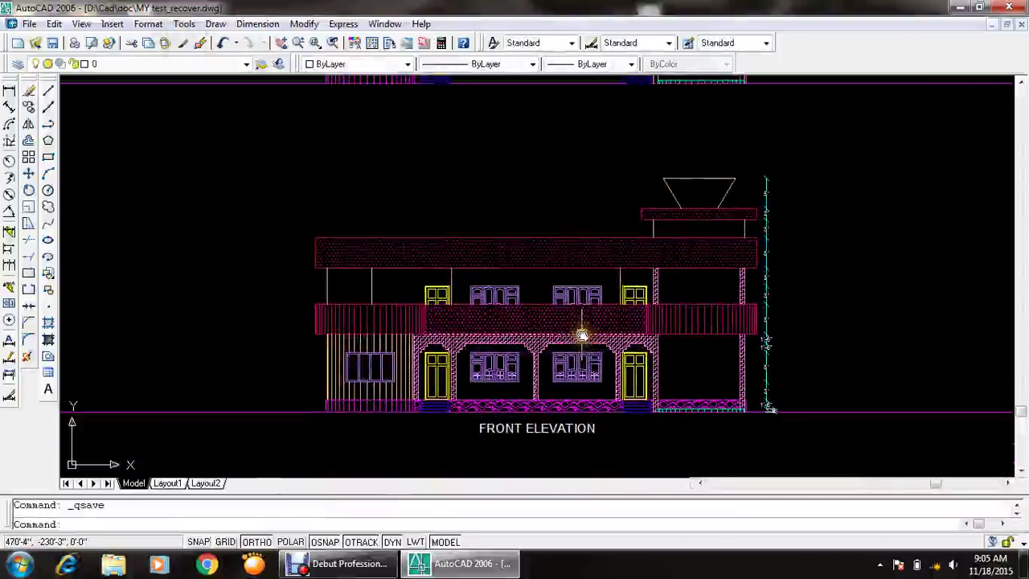
- Set the plot area to a window around the front elevation, centred on the page
{"action": "key", "text": "ctrl+p"}
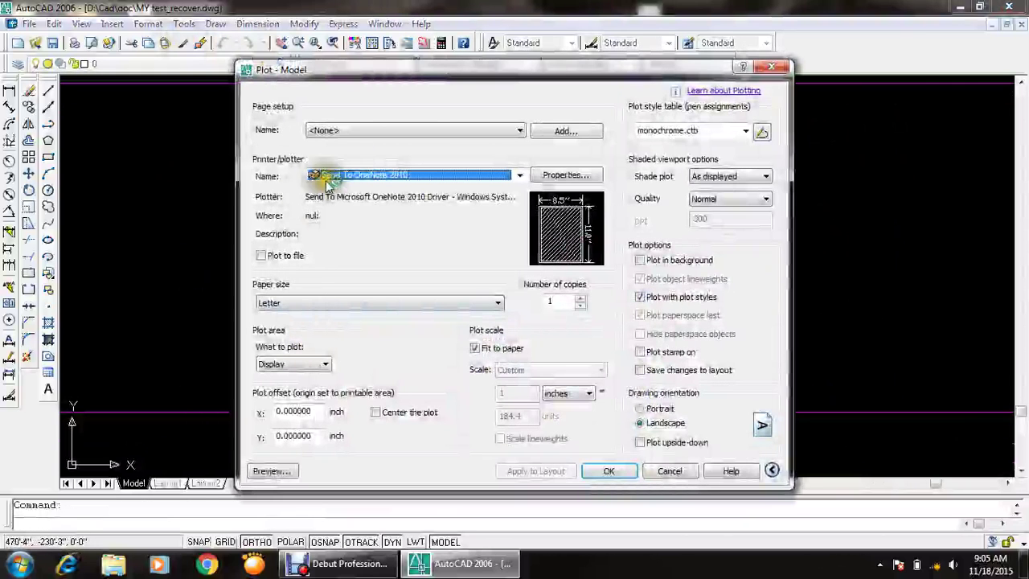
{"action": "left_click", "coordinate": [313, 363]}
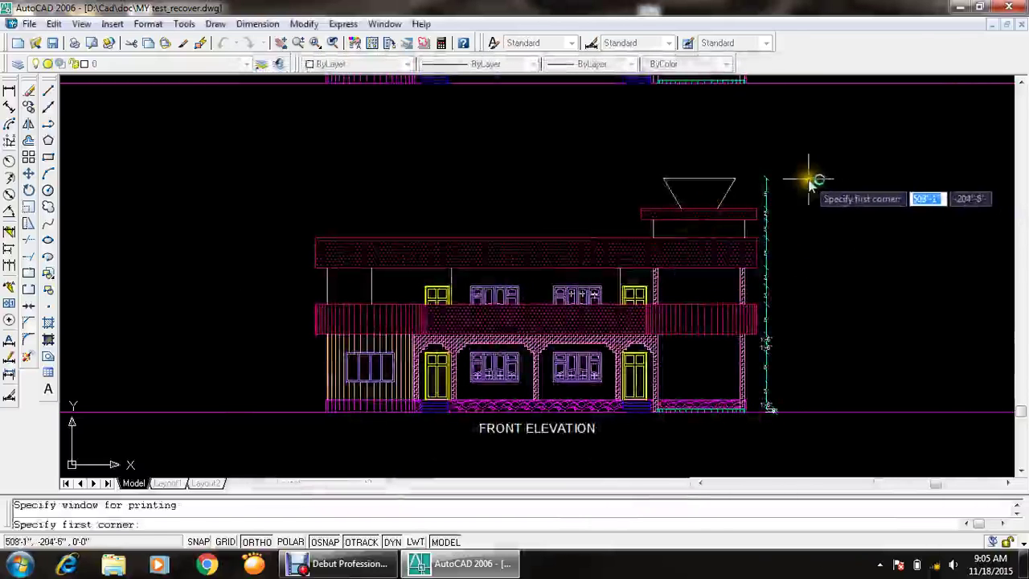
{"action": "left_click", "coordinate": [808, 178]}
{"action": "left_click", "coordinate": [302, 449]}
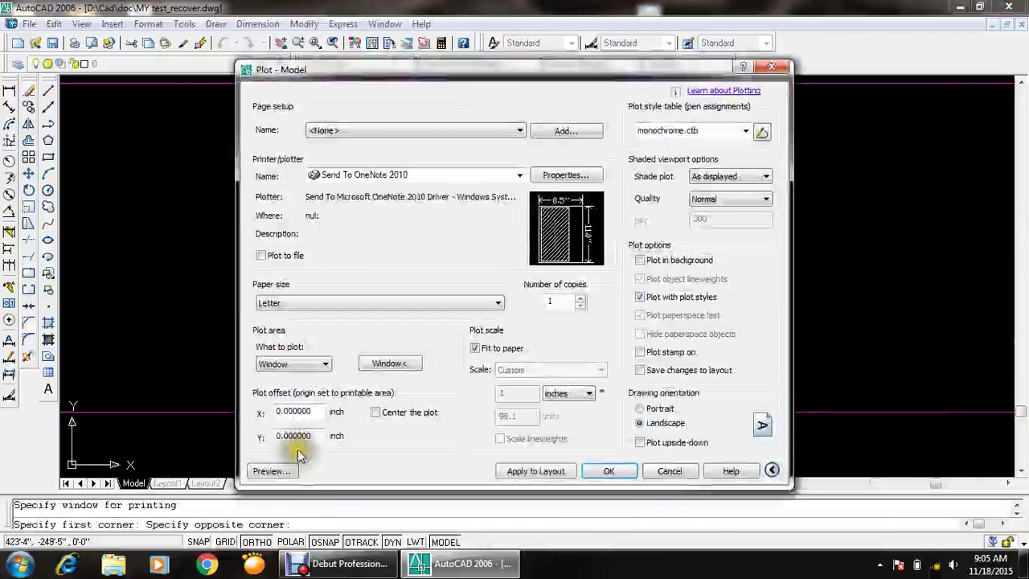
{"action": "left_click", "coordinate": [406, 412]}
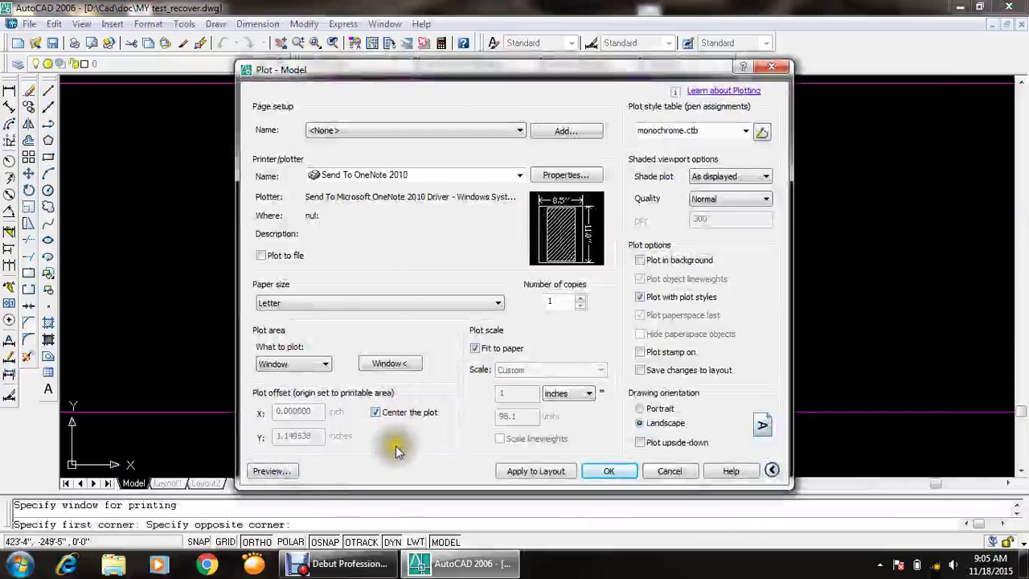
- Preview the plot and dismiss the download manager warning
{"action": "left_click", "coordinate": [291, 473]}
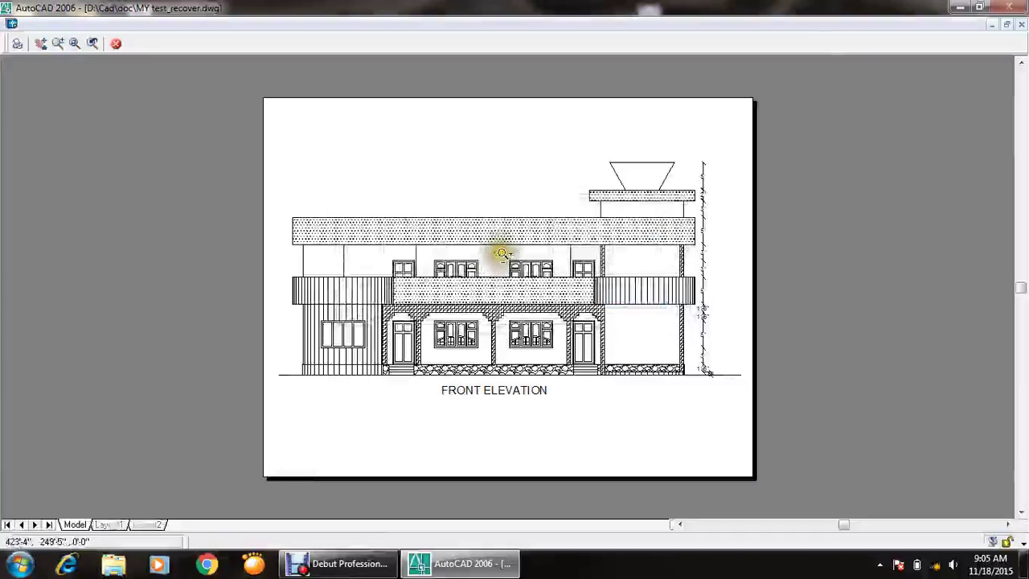
{"action": "scroll", "coordinate": [497, 258], "scroll_direction": "up", "scroll_amount": 3}
{"action": "scroll", "coordinate": [498, 325], "scroll_direction": "down", "scroll_amount": 3}
{"action": "scroll", "coordinate": [483, 299], "scroll_direction": "up", "scroll_amount": 3}
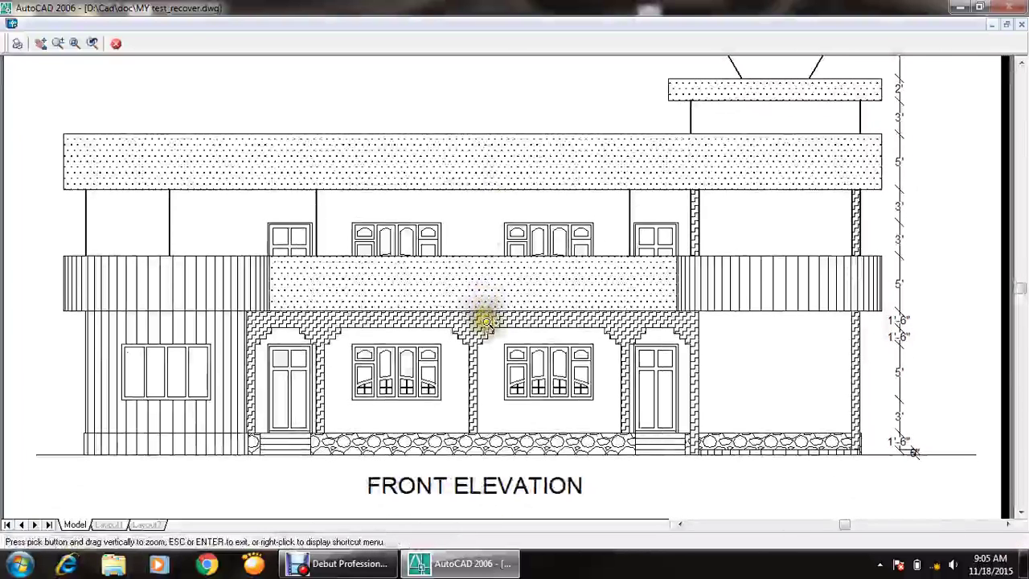
{"action": "scroll", "coordinate": [486, 325], "scroll_direction": "down", "scroll_amount": 2}
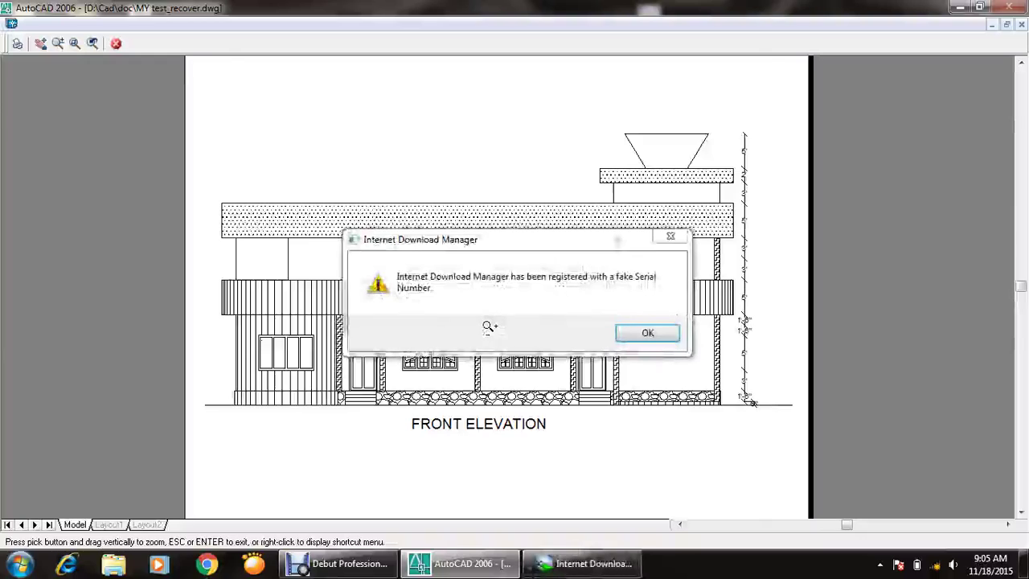
{"action": "left_click", "coordinate": [671, 236]}
- Close the preview, confirm the plot settings, and exit the download manager from the tray
{"action": "key", "text": "Escape"}
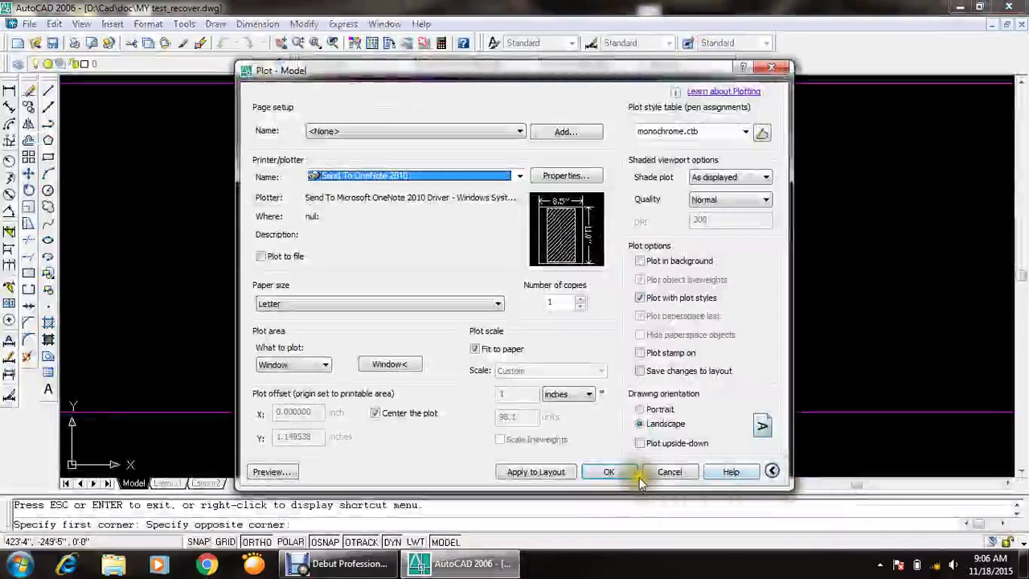
{"action": "left_click", "coordinate": [605, 469]}
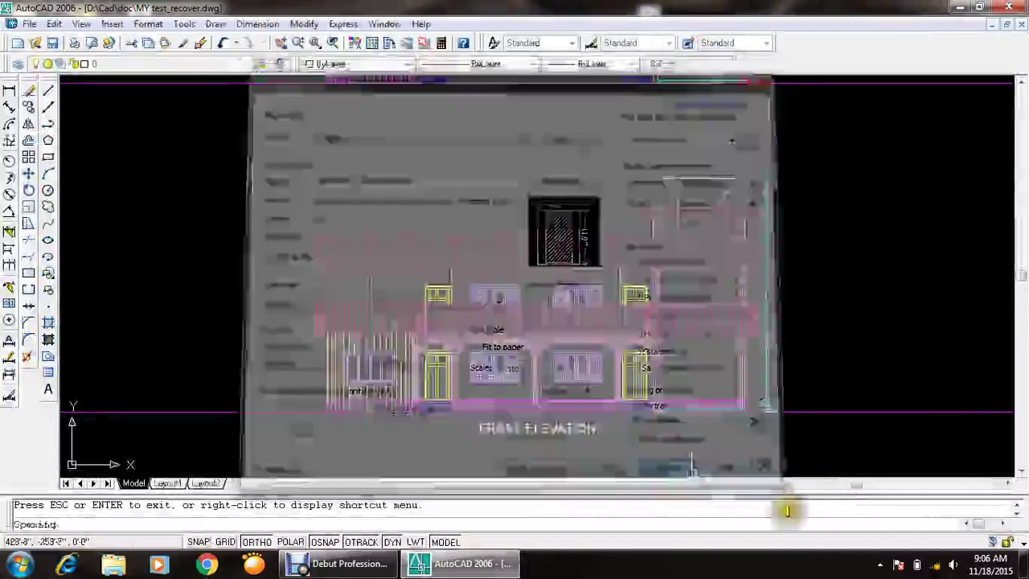
{"action": "left_click", "coordinate": [880, 566]}
{"action": "right_click", "coordinate": [852, 487]}
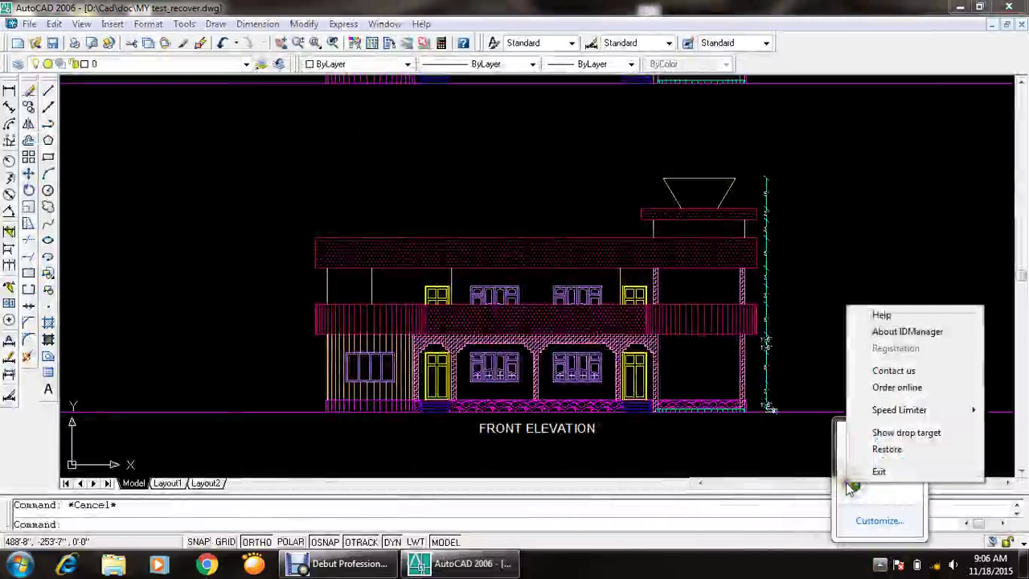
{"action": "left_click", "coordinate": [868, 474]}
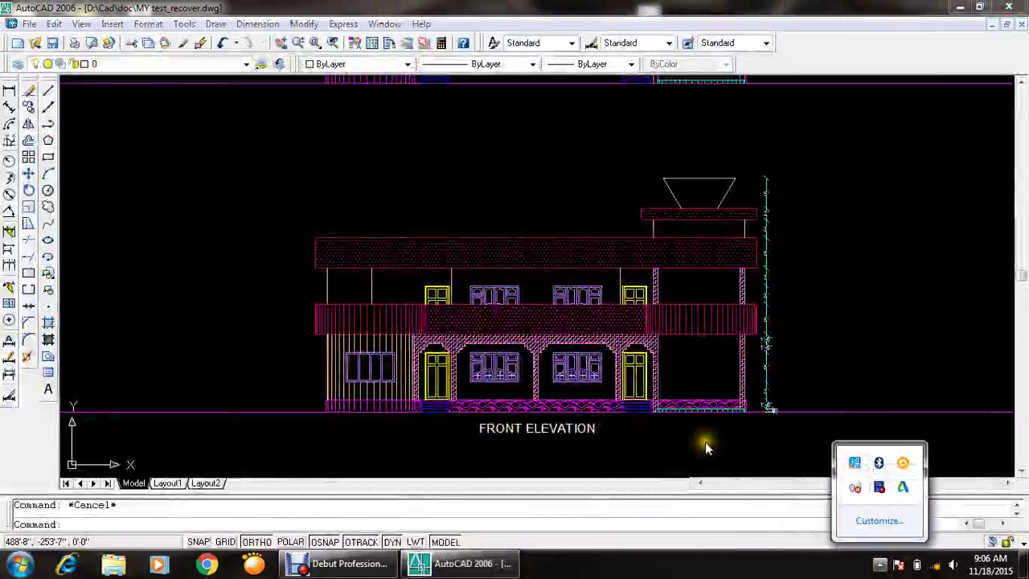
- Select part of the elevation and save the drawing with Ctrl+S
{"action": "left_click", "coordinate": [406, 182]}
{"action": "left_click", "coordinate": [489, 382]}
{"action": "scroll", "coordinate": [489, 383], "scroll_direction": "down", "scroll_amount": 5}
{"action": "scroll", "coordinate": [501, 386], "scroll_direction": "up", "scroll_amount": 6}
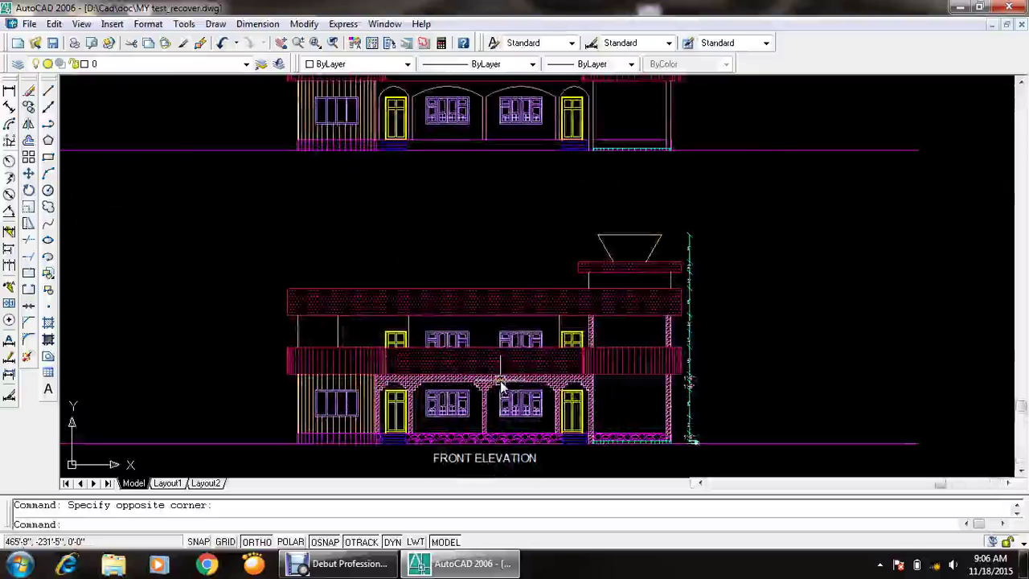
{"action": "key", "text": "ctrl+s"}
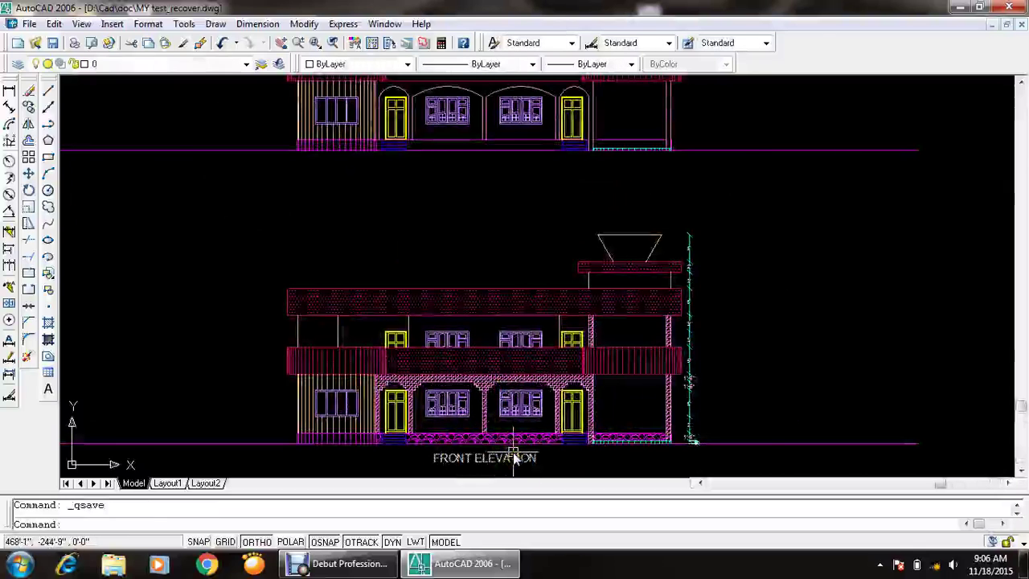
- Zoom out and pan until the floor plans are in view
{"action": "scroll", "coordinate": [424, 434], "scroll_direction": "down", "scroll_amount": 2}
{"action": "scroll", "coordinate": [434, 349], "scroll_direction": "down", "scroll_amount": 4}
{"action": "scroll", "coordinate": [415, 350], "scroll_direction": "up", "scroll_amount": 5}
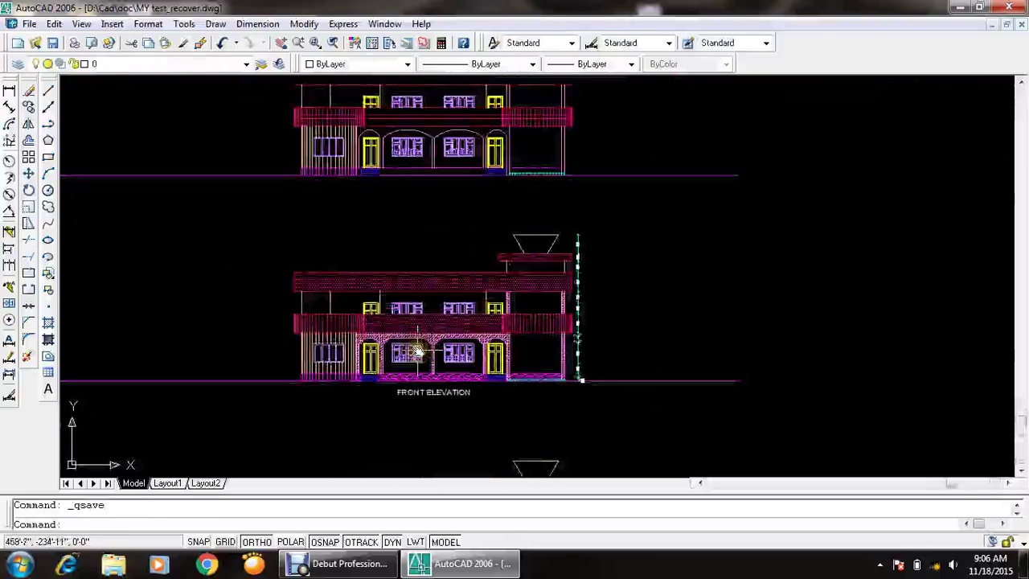
{"action": "scroll", "coordinate": [416, 351], "scroll_direction": "up", "scroll_amount": 1}
{"action": "middle_click_drag", "start_coordinate": [416, 351], "coordinate": [447, 364]}
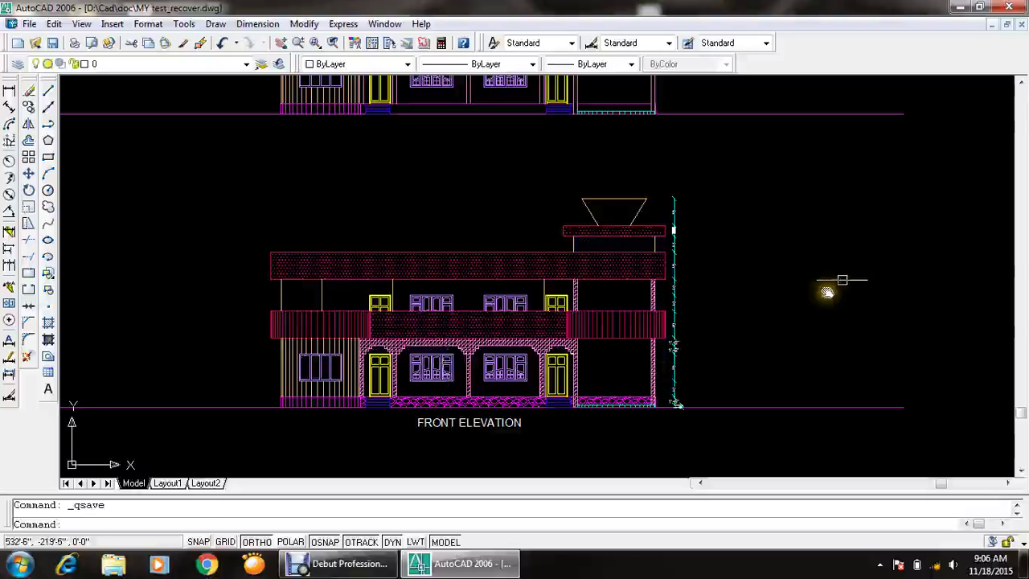
{"action": "left_click_drag", "start_coordinate": [859, 217], "coordinate": [767, 374]}
{"action": "scroll", "coordinate": [767, 374], "scroll_direction": "down", "scroll_amount": 5}
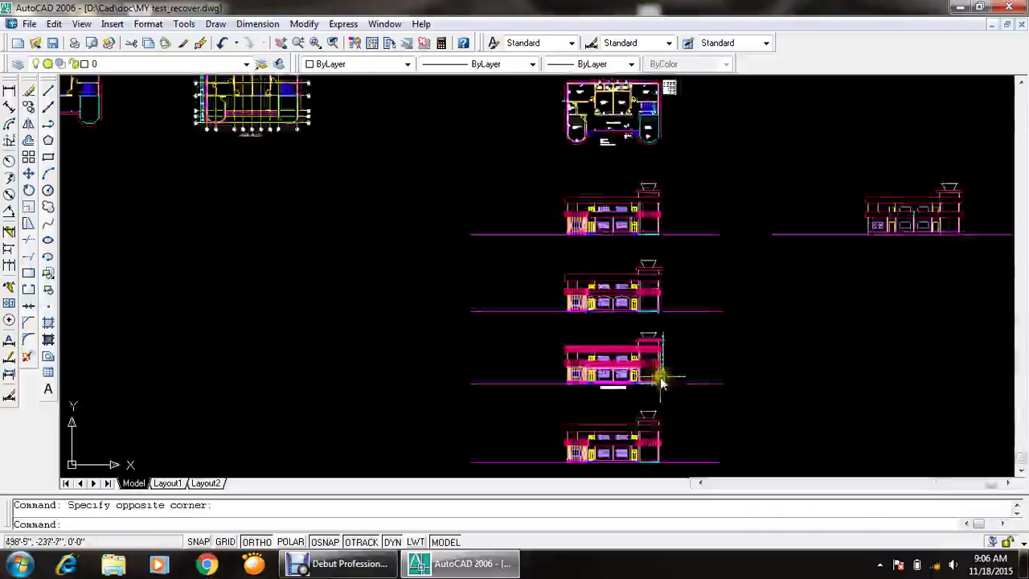
{"action": "middle_click_drag", "start_coordinate": [659, 379], "coordinate": [659, 431]}
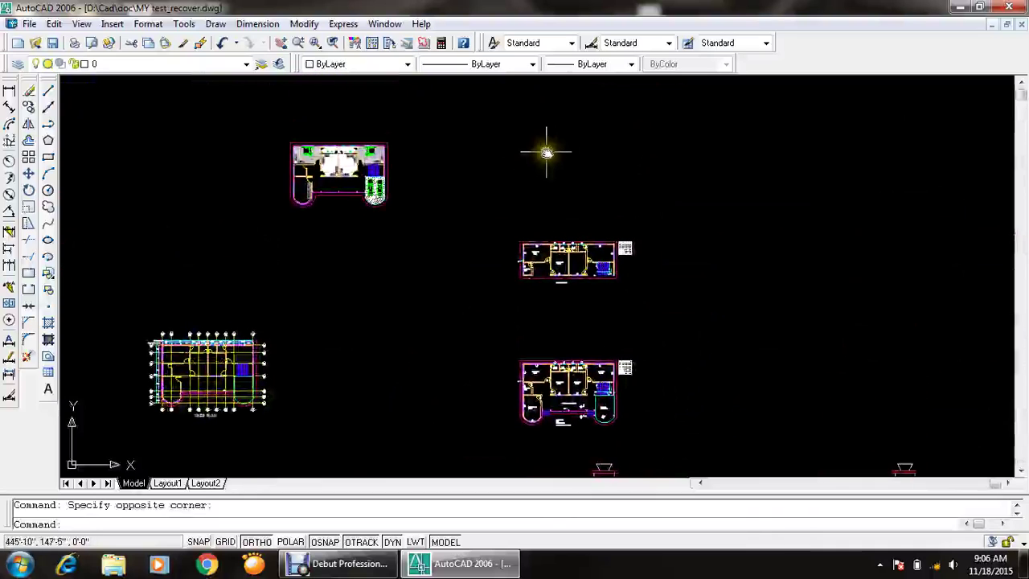
- Draw a horizontal line in the empty space above the floor plans
{"action": "type", "text": "L"}
{"action": "key", "text": "Return"}
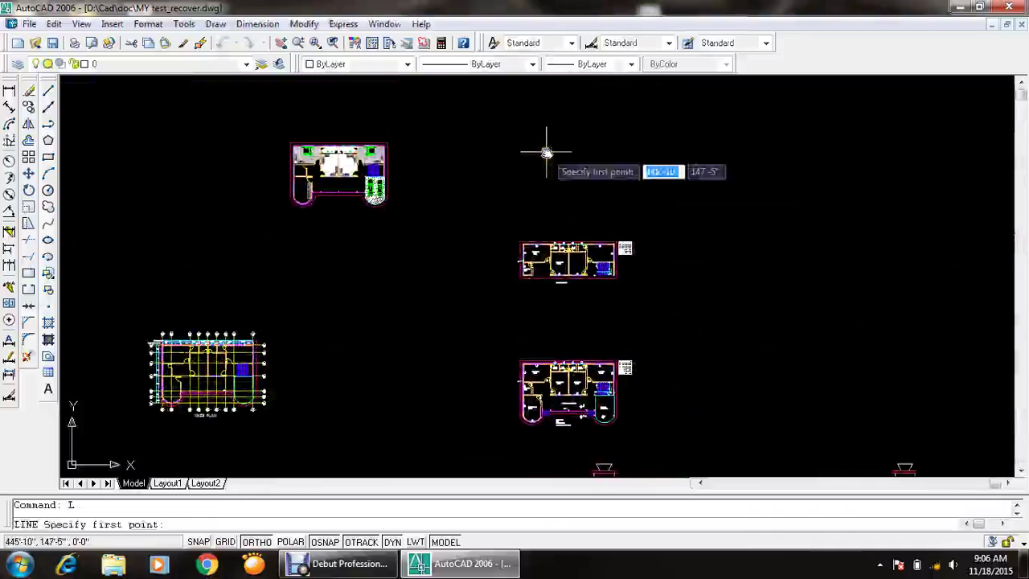
{"action": "mouse_move", "coordinate": [542, 156]}
{"action": "middle_mouse_down"}
{"action": "mouse_move", "coordinate": [520, 161]}
{"action": "mouse_move", "coordinate": [494, 205]}
{"action": "middle_mouse_up"}
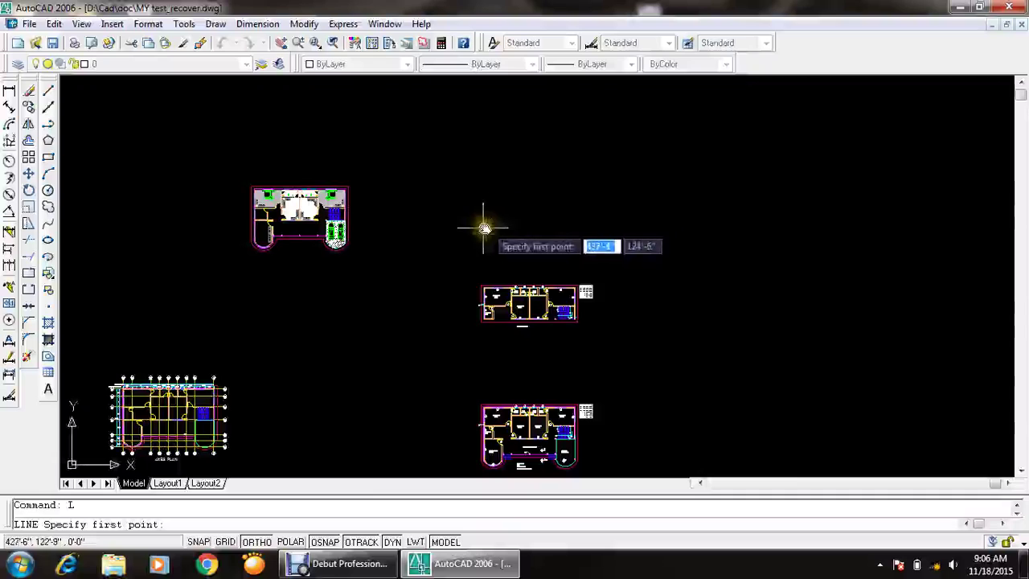
{"action": "left_click", "coordinate": [435, 218]}
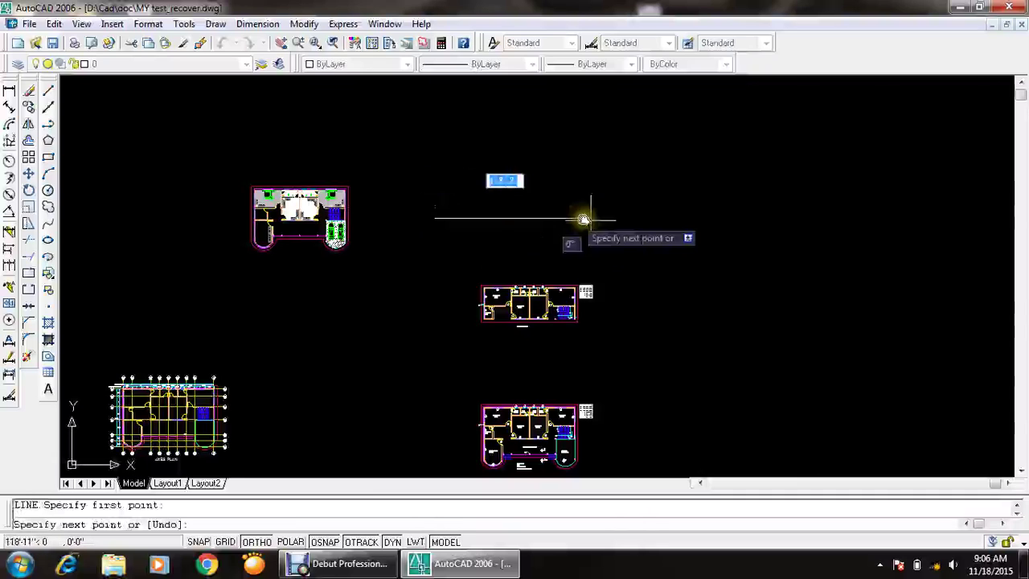
{"action": "left_click", "coordinate": [685, 224]}
{"action": "key", "text": "Return"}
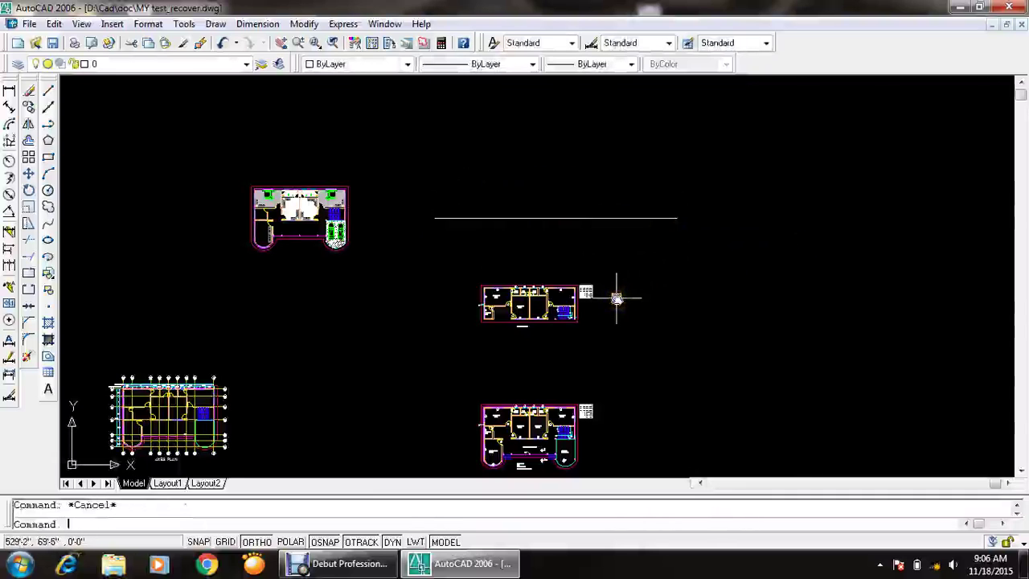
- Offset parallel copies of the line upward at 2' and then 5'
{"action": "type", "text": "o"}
{"action": "key", "text": "Return"}
{"action": "type", "text": "2"}
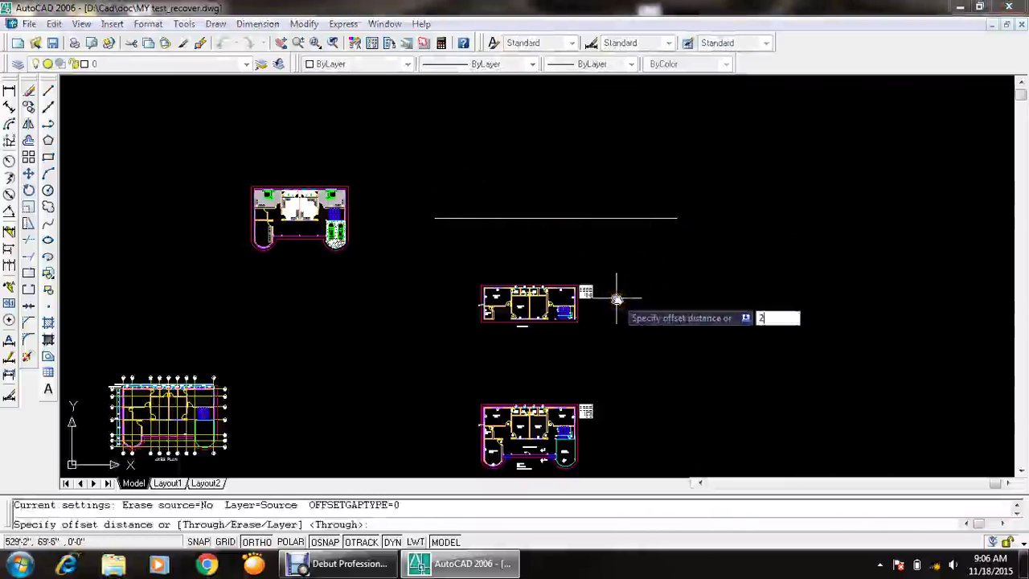
{"action": "key", "text": "Return"}
{"action": "left_click", "coordinate": [580, 217]}
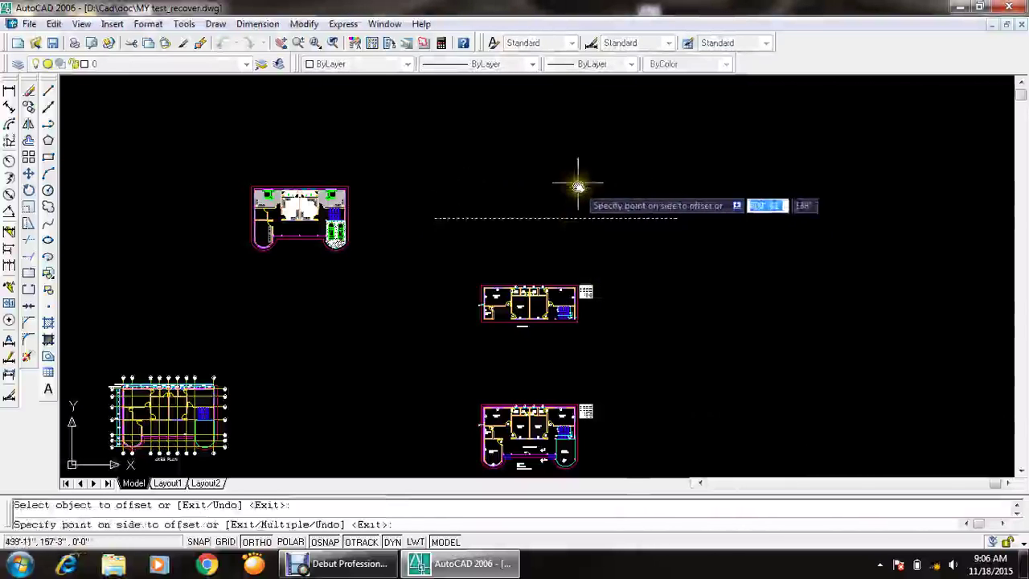
{"action": "left_click", "coordinate": [577, 186]}
{"action": "scroll", "coordinate": [571, 186], "scroll_direction": "up", "scroll_amount": 3}
{"action": "key", "text": "Escape"}
{"action": "key", "text": "Return"}
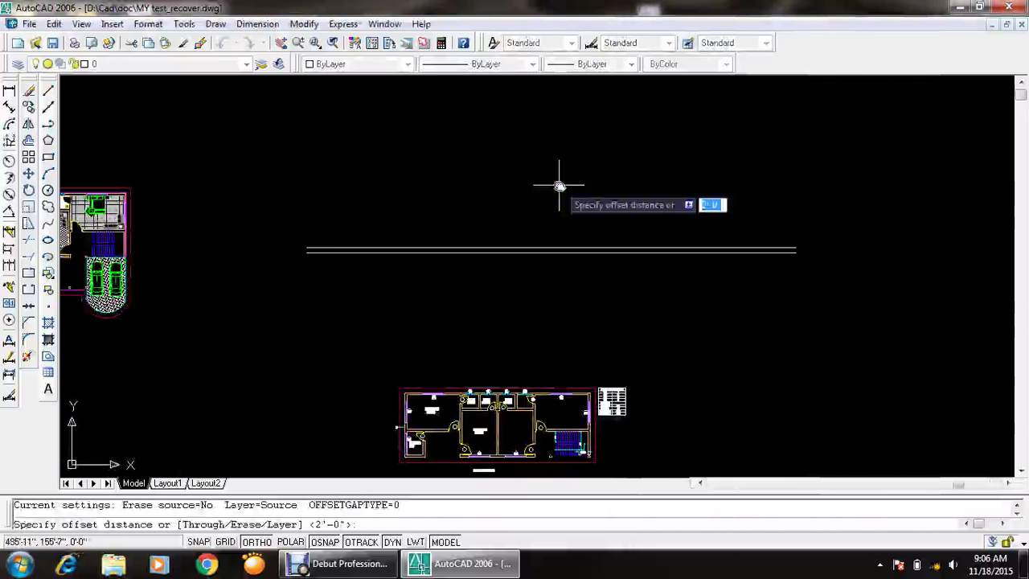
{"action": "type", "text": "5"}
{"action": "key", "text": "Return"}
{"action": "left_click", "coordinate": [546, 245]}
{"action": "left_click", "coordinate": [546, 227]}
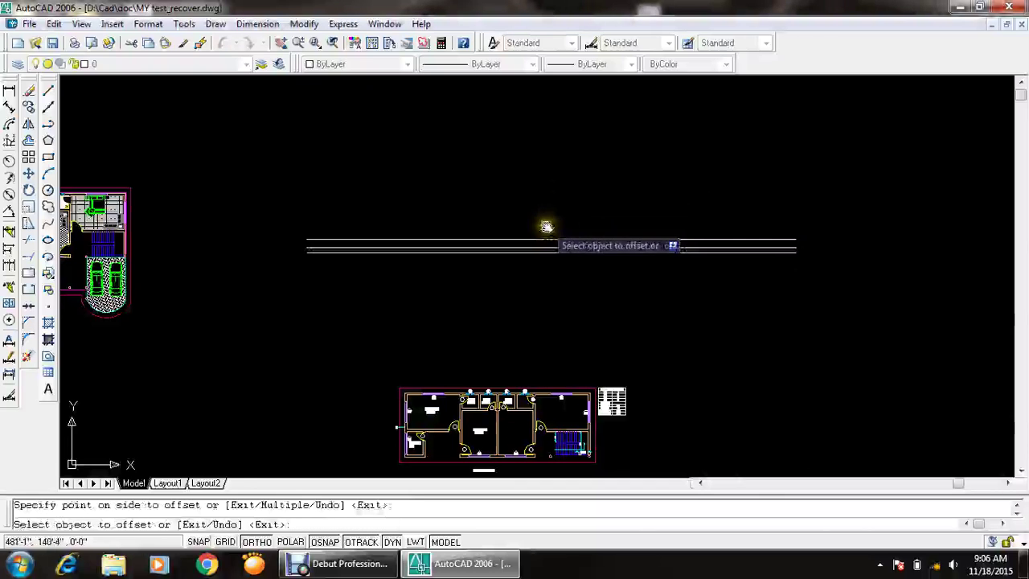
{"action": "key", "text": "Escape"}
- Add another 5' offset copy, then delete the extra top line
{"action": "key", "text": "Return"}
{"action": "key", "text": "Return"}
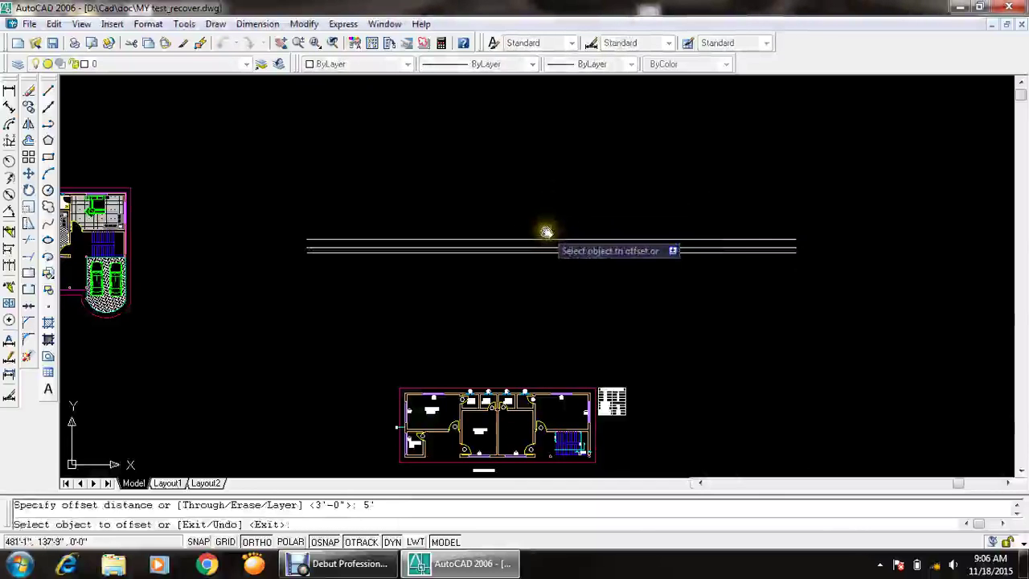
{"action": "left_click", "coordinate": [547, 241]}
{"action": "left_click", "coordinate": [552, 201]}
{"action": "key", "text": "Escape"}
{"action": "scroll", "coordinate": [553, 243], "scroll_direction": "up", "scroll_amount": 1}
{"action": "scroll", "coordinate": [553, 243], "scroll_direction": "up", "scroll_amount": 1}
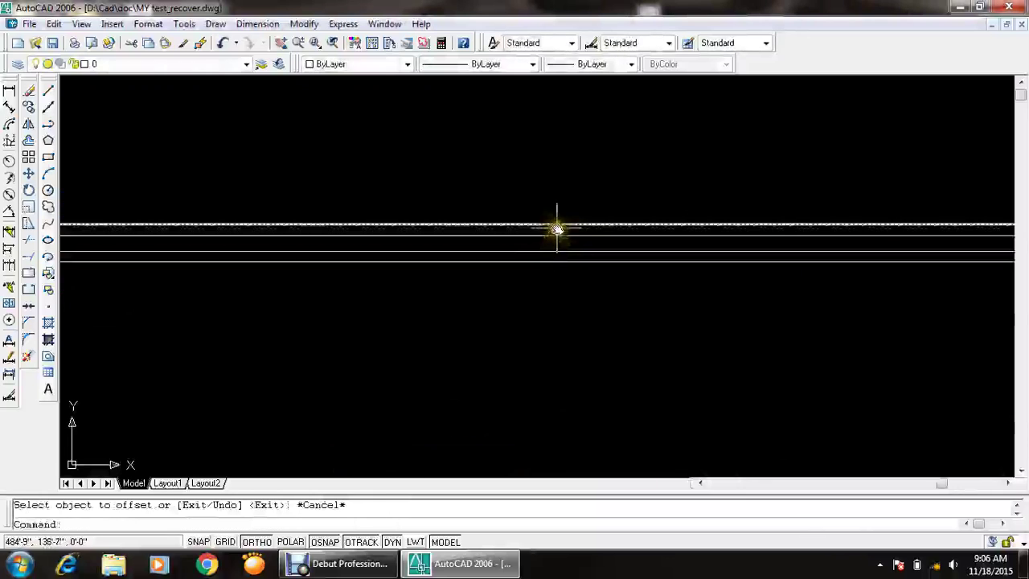
{"action": "left_click", "coordinate": [558, 225]}
{"action": "key", "text": "Return"}
- Offset one more line 5' above, then a final line 3' above it
{"action": "type", "text": "o"}
{"action": "key", "text": "Return"}
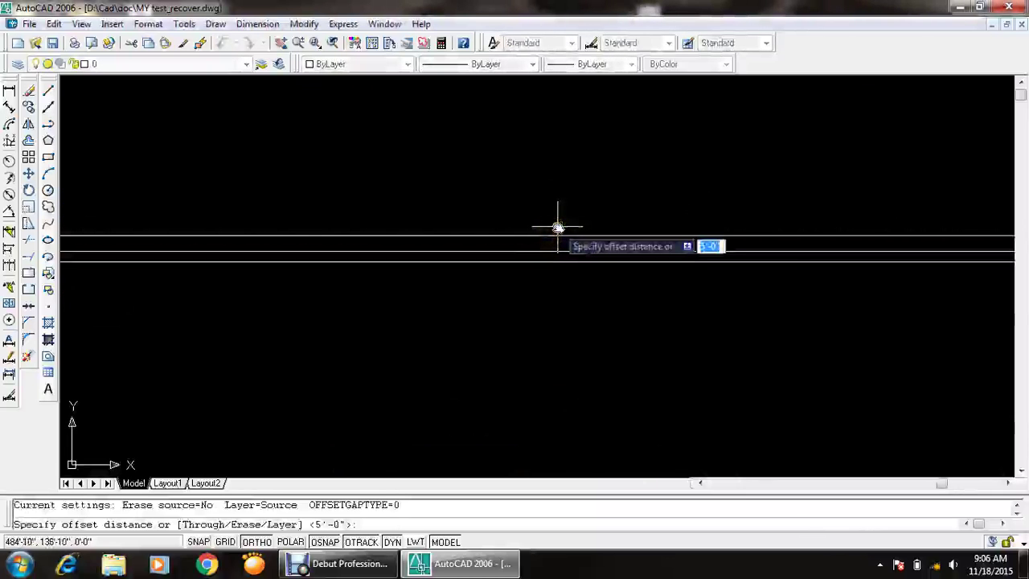
{"action": "type", "text": "5'"}
{"action": "key", "text": "Return"}
{"action": "left_click", "coordinate": [553, 235]}
{"action": "left_click", "coordinate": [551, 209]}
{"action": "key", "text": "Escape"}
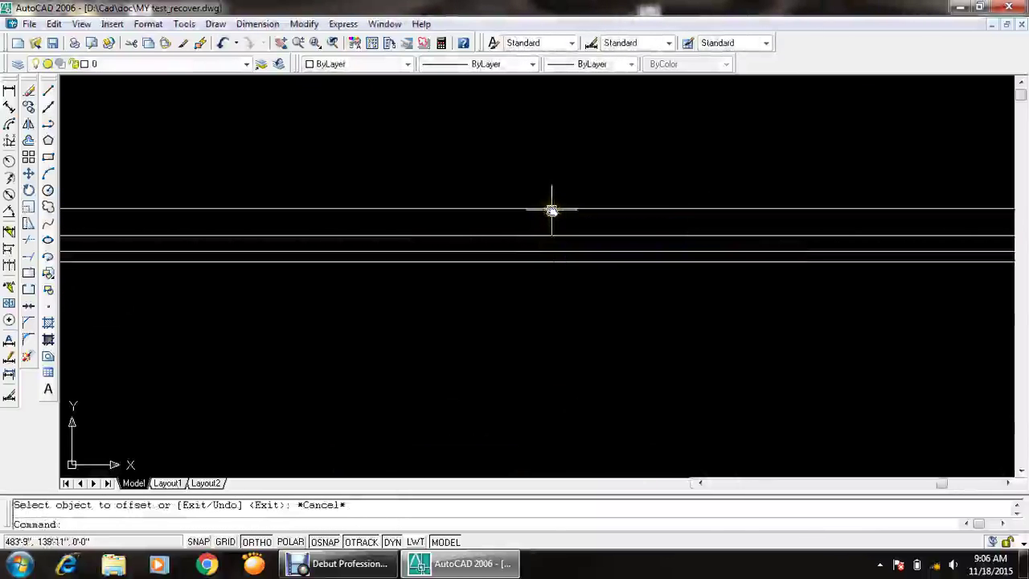
{"action": "type", "text": "O"}
{"action": "key", "text": "Return"}
{"action": "type", "text": "3"}
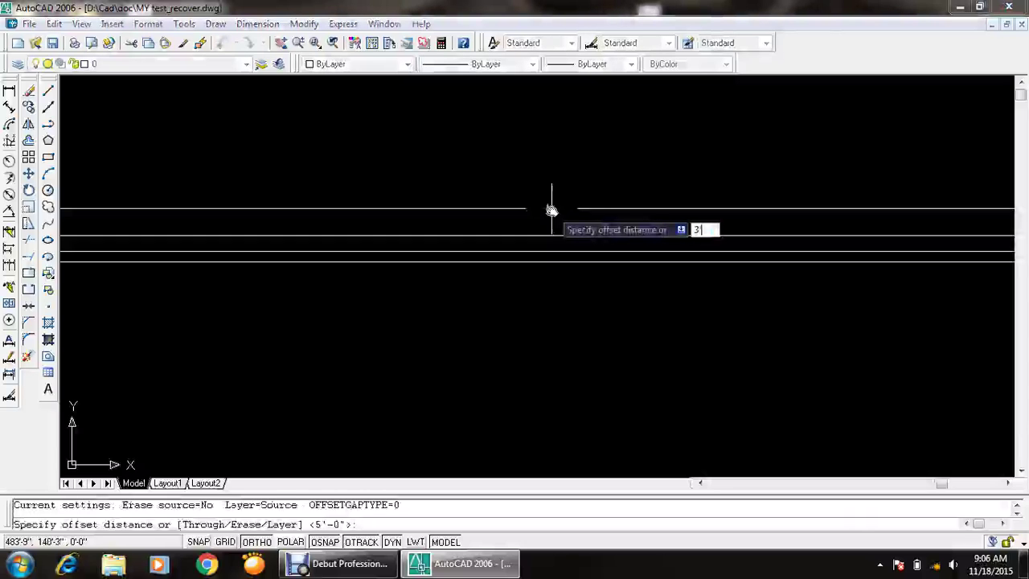
{"action": "key", "text": "Return"}
{"action": "left_click", "coordinate": [551, 209]}
{"action": "left_click", "coordinate": [555, 165]}
{"action": "key", "text": "Escape"}
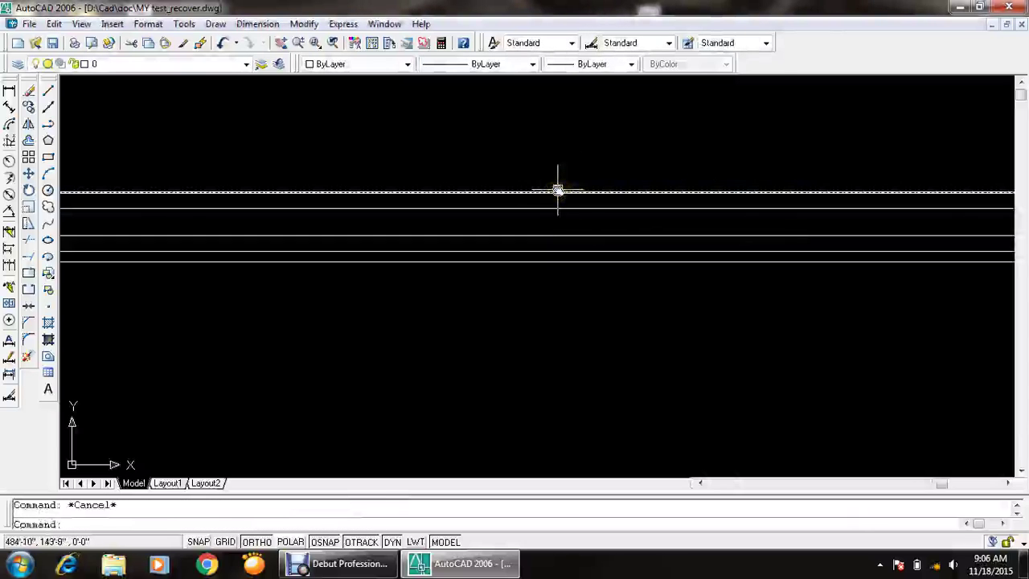
{"action": "scroll", "coordinate": [558, 190], "scroll_direction": "down", "scroll_amount": 5}
- Draw vertical XLINE construction lines through the plan's left and right outer wall corners
{"action": "scroll", "coordinate": [514, 362], "scroll_direction": "up", "scroll_amount": 3}
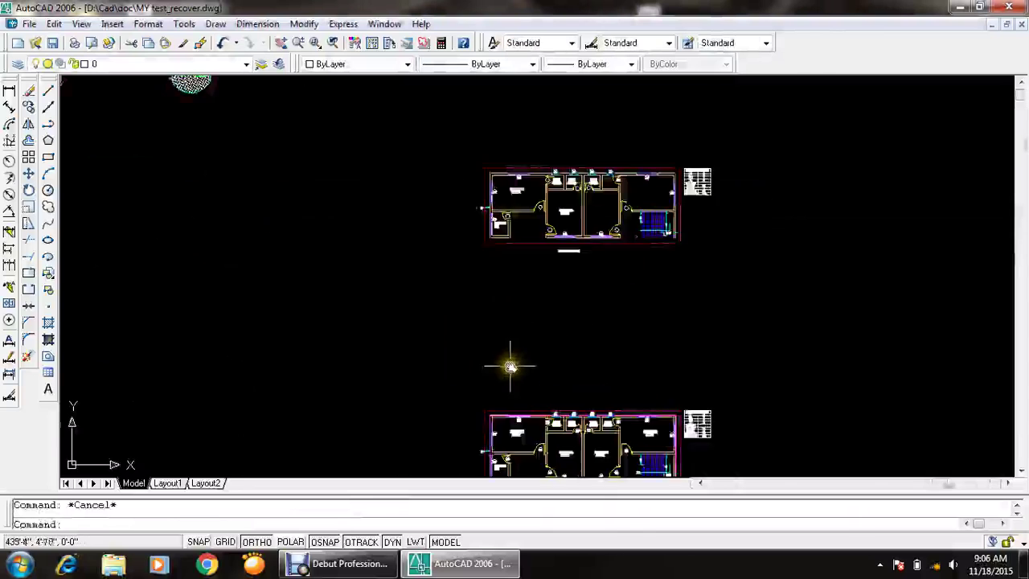
{"action": "scroll", "coordinate": [510, 366], "scroll_direction": "up", "scroll_amount": 3}
{"action": "type", "text": "l"}
{"action": "key", "text": "Return"}
{"action": "type", "text": "v"}
{"action": "key", "text": "Return"}
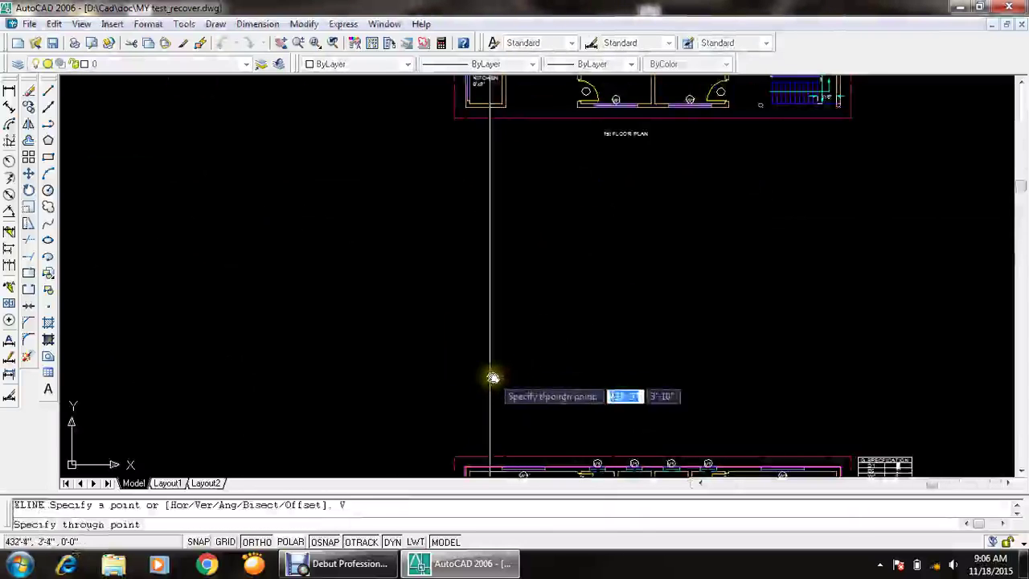
{"action": "middle_click_drag", "start_coordinate": [488, 378], "coordinate": [427, 310]}
{"action": "scroll", "coordinate": [412, 424], "scroll_direction": "up", "scroll_amount": 3}
{"action": "scroll", "coordinate": [413, 424], "scroll_direction": "up", "scroll_amount": 4}
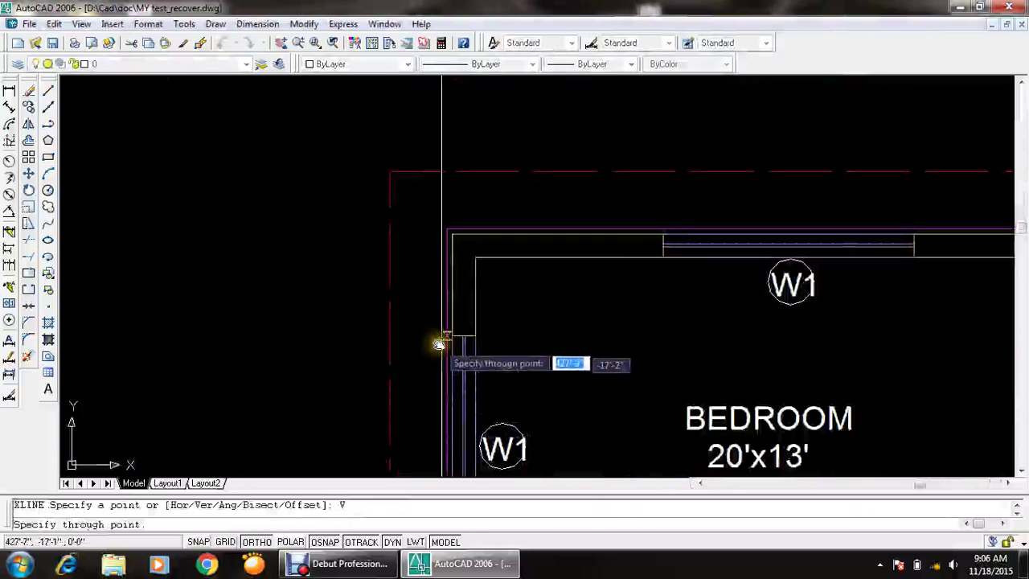
{"action": "left_click", "coordinate": [440, 233]}
{"action": "scroll", "coordinate": [439, 234], "scroll_direction": "down", "scroll_amount": 4}
{"action": "scroll", "coordinate": [864, 253], "scroll_direction": "up", "scroll_amount": 5}
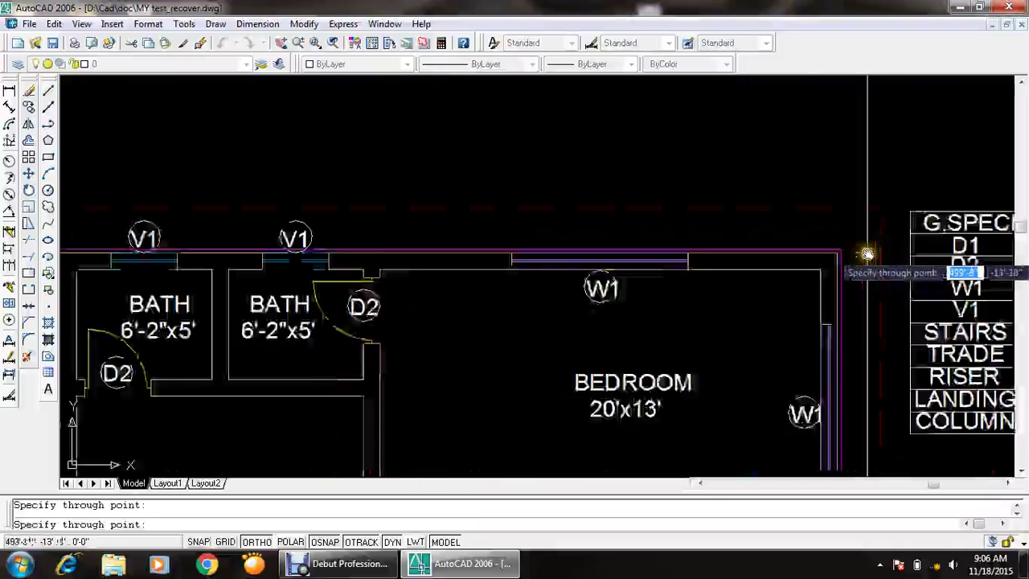
{"action": "middle_click_drag", "start_coordinate": [867, 252], "coordinate": [839, 249]}
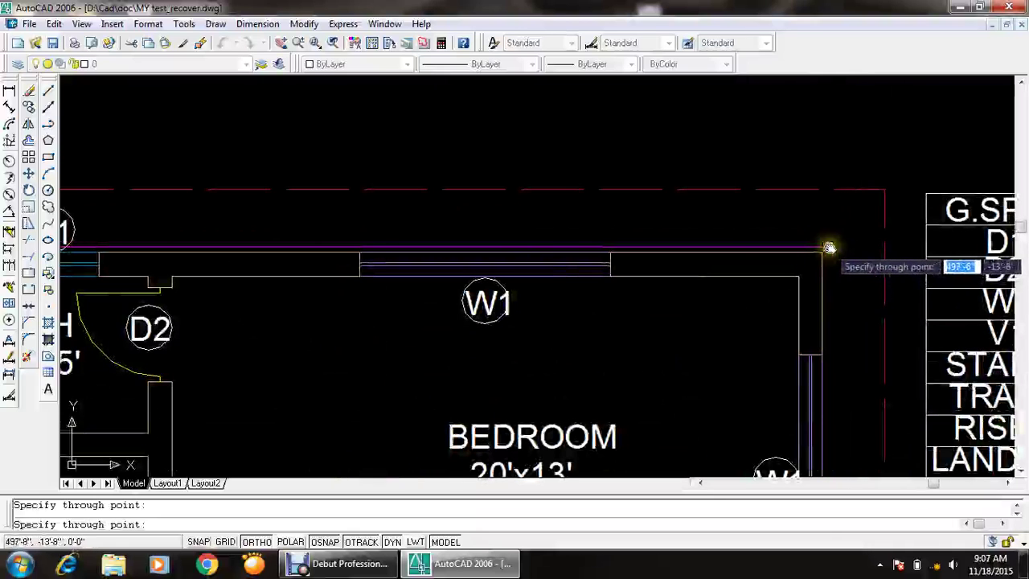
{"action": "left_click", "coordinate": [828, 247]}
{"action": "key", "text": "Return"}
- Match the magenta wall line's properties onto both construction lines
{"action": "left_click", "coordinate": [184, 44]}
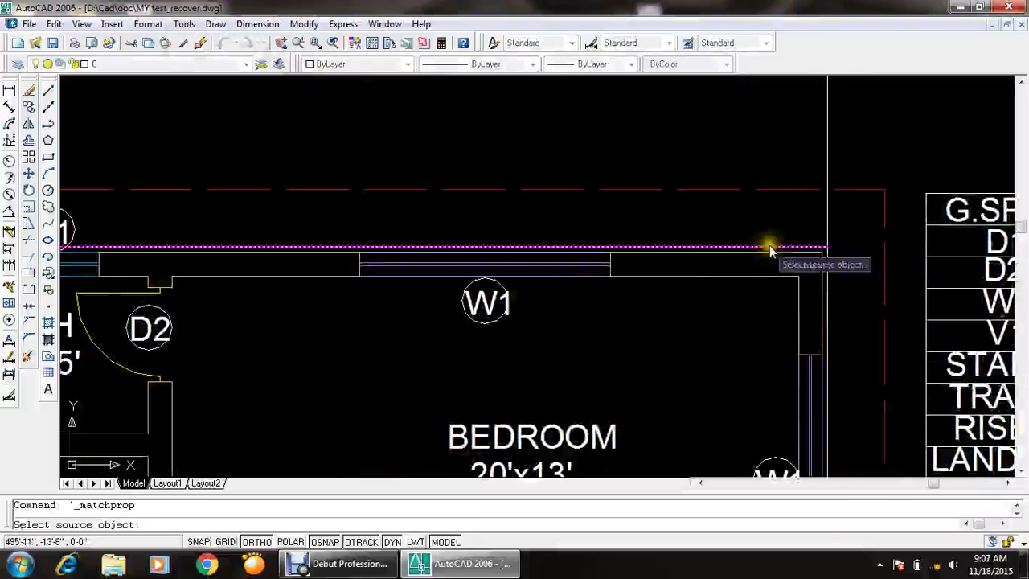
{"action": "scroll", "coordinate": [771, 246], "scroll_direction": "up", "scroll_amount": 2}
{"action": "left_click", "coordinate": [772, 246]}
{"action": "scroll", "coordinate": [771, 246], "scroll_direction": "down", "scroll_amount": 5}
{"action": "left_click", "coordinate": [812, 163]}
{"action": "left_click", "coordinate": [712, 165]}
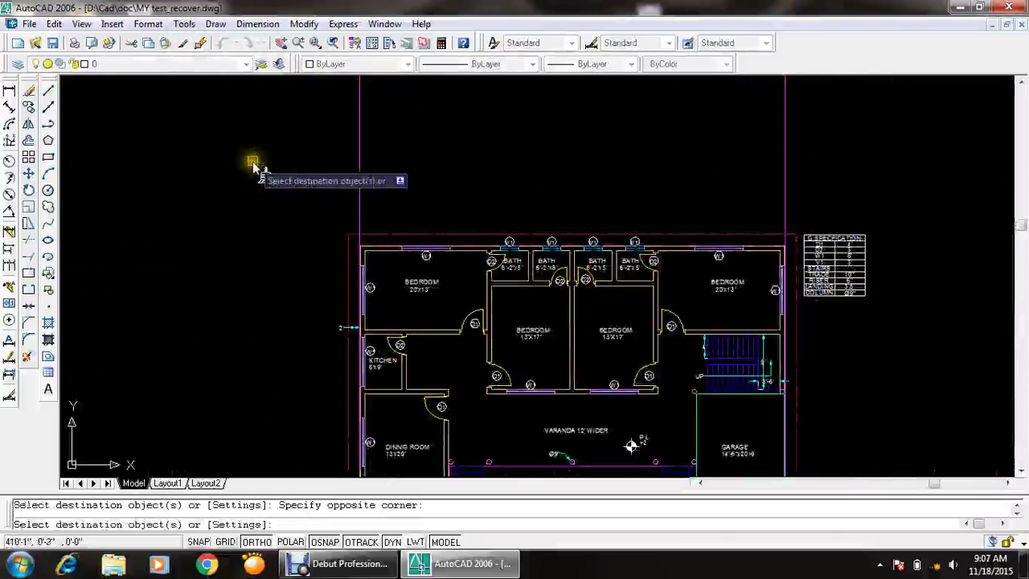
{"action": "scroll", "coordinate": [501, 427], "scroll_direction": "down", "scroll_amount": 5}
{"action": "scroll", "coordinate": [502, 230], "scroll_direction": "up", "scroll_amount": 3}
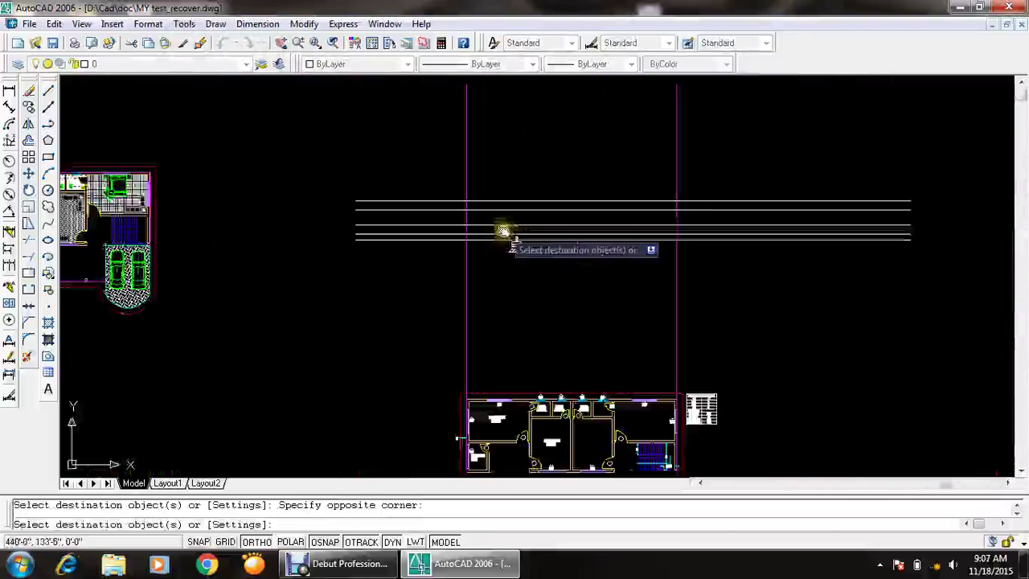
{"action": "key", "text": "Escape"}
- Trim the projection lines' upper and lower ends beyond the level lines
{"action": "key", "text": "Return"}
{"action": "key", "text": "Return"}
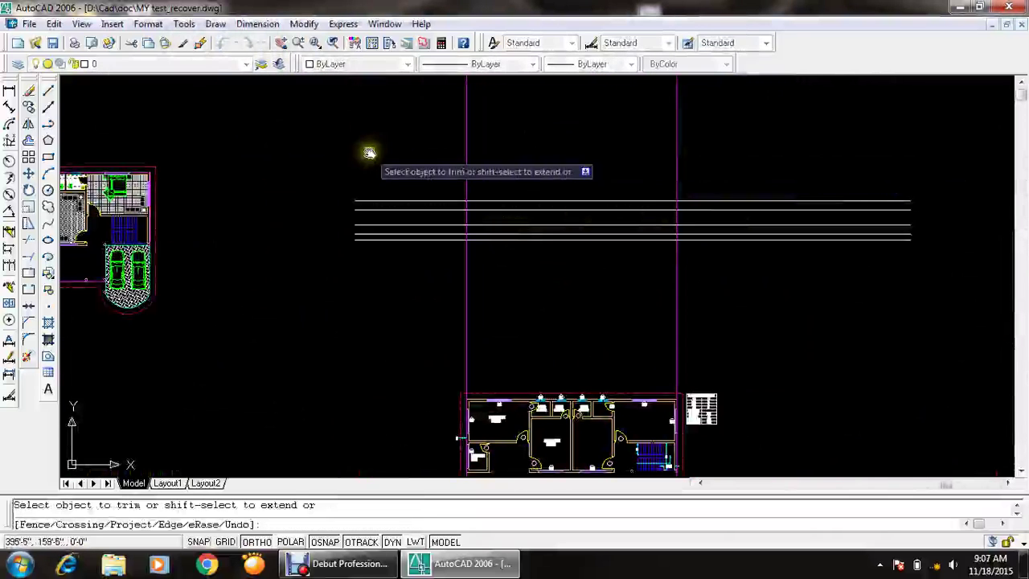
{"action": "left_click", "coordinate": [692, 109]}
{"action": "left_click", "coordinate": [460, 149]}
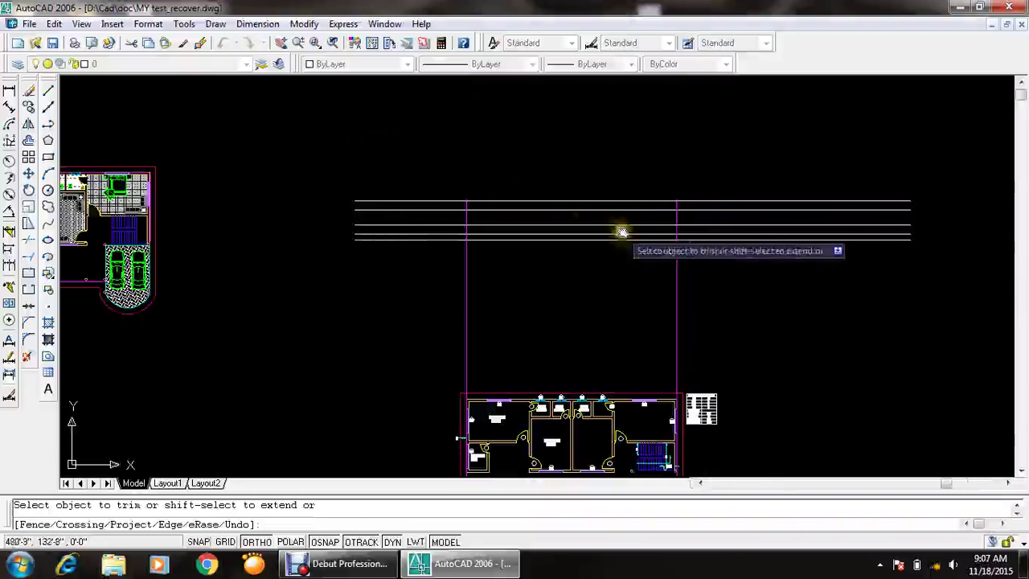
{"action": "left_click", "coordinate": [693, 266]}
{"action": "left_click", "coordinate": [382, 299]}
{"action": "scroll", "coordinate": [462, 214], "scroll_direction": "up", "scroll_amount": 3}
{"action": "scroll", "coordinate": [453, 188], "scroll_direction": "up", "scroll_amount": 3}
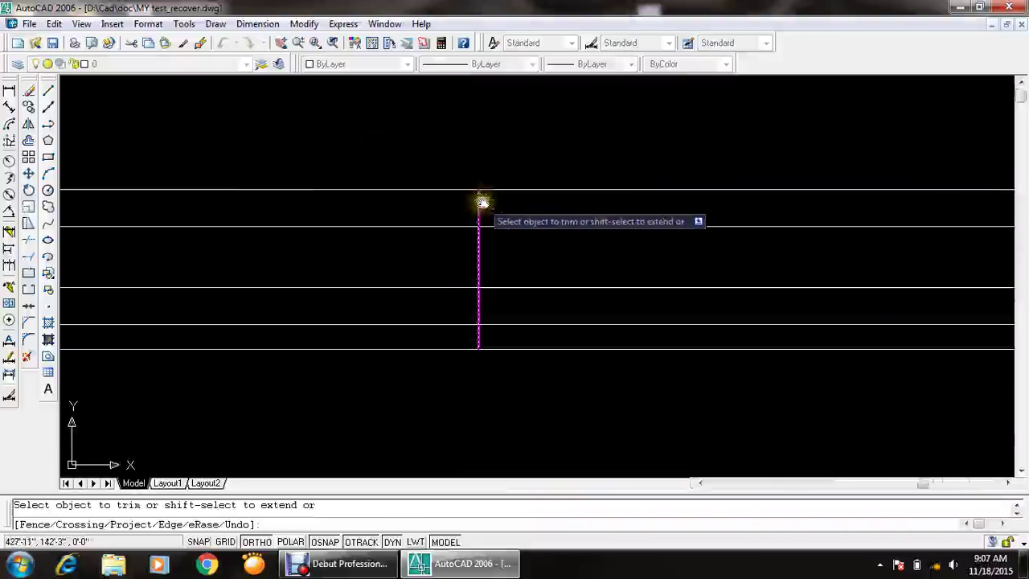
- Trim the remaining vertical pieces between the level lines
{"action": "left_click", "coordinate": [478, 209]}
{"action": "left_click", "coordinate": [477, 265]}
{"action": "left_click", "coordinate": [478, 302]}
{"action": "scroll", "coordinate": [466, 273], "scroll_direction": "down", "scroll_amount": 4}
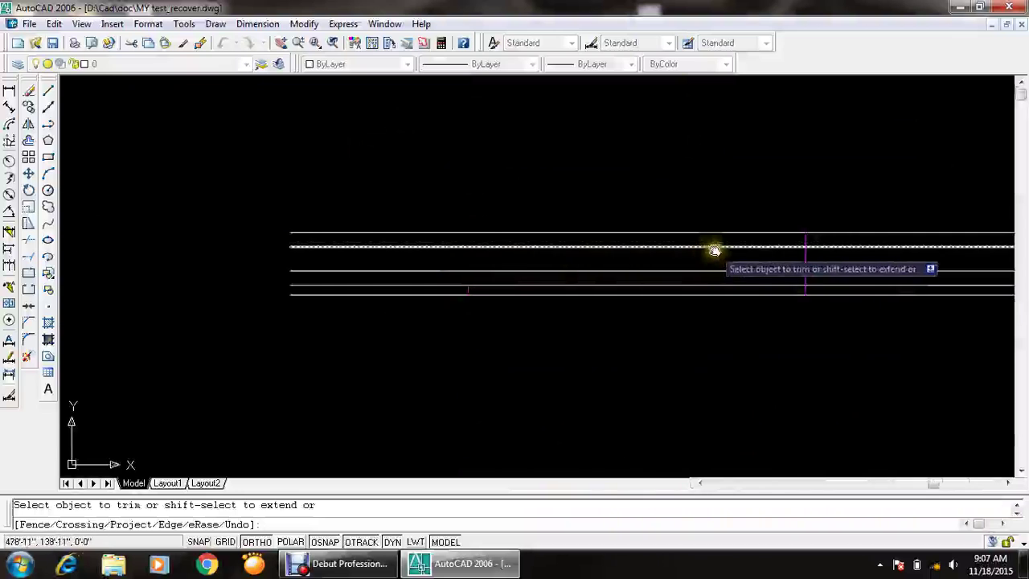
{"action": "scroll", "coordinate": [800, 241], "scroll_direction": "up", "scroll_amount": 3}
{"action": "left_click", "coordinate": [810, 249]}
{"action": "left_click", "coordinate": [792, 276]}
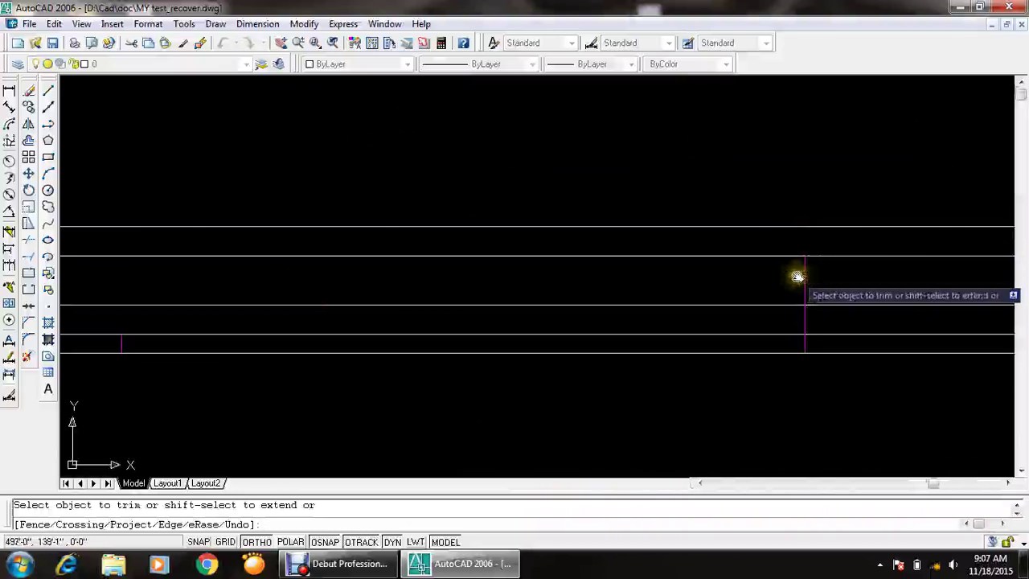
{"action": "left_click", "coordinate": [803, 315]}
{"action": "scroll", "coordinate": [792, 321], "scroll_direction": "down", "scroll_amount": 5}
{"action": "key", "text": "Escape"}
- Window-select the two leftover objects and erase them
{"action": "scroll", "coordinate": [760, 383], "scroll_direction": "down", "scroll_amount": 2}
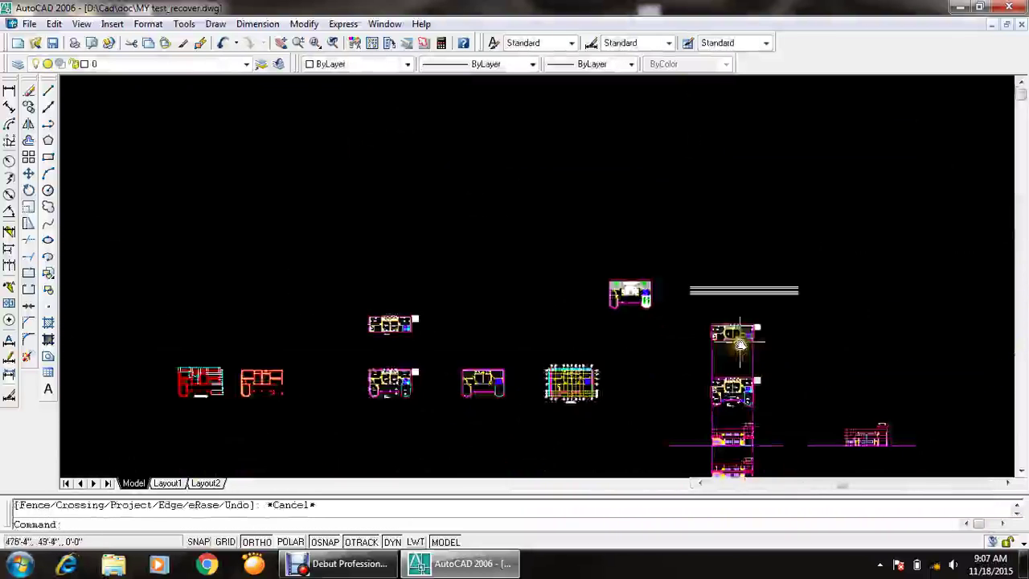
{"action": "scroll", "coordinate": [772, 349], "scroll_direction": "up", "scroll_amount": 3}
{"action": "left_click", "coordinate": [772, 349]}
{"action": "left_click", "coordinate": [547, 352]}
{"action": "key", "text": "Delete"}
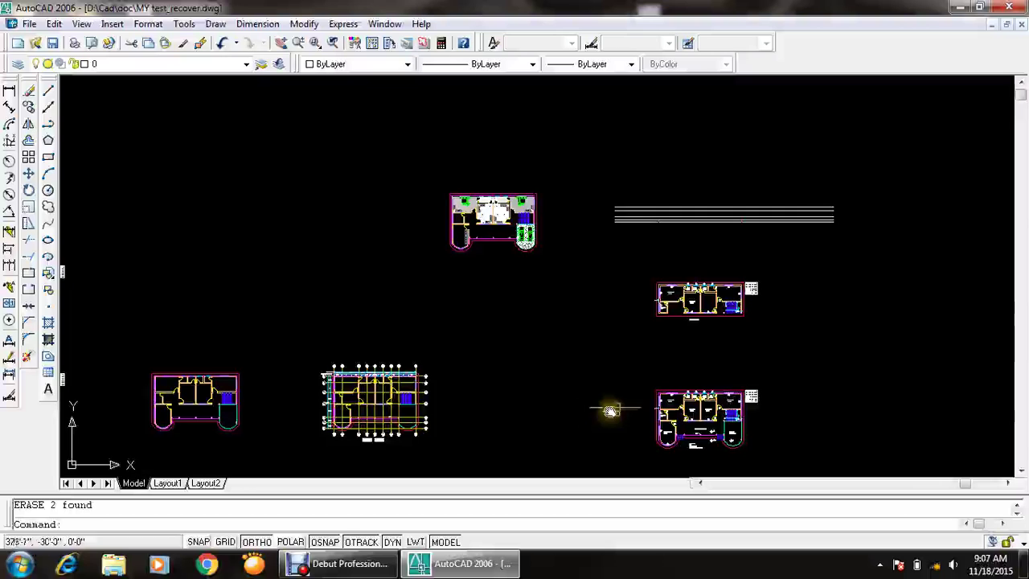
{"action": "scroll", "coordinate": [609, 410], "scroll_direction": "up", "scroll_amount": 4}
- Place vertical construction lines through each top wall edge and V1 and W1 window opening
{"action": "scroll", "coordinate": [629, 366], "scroll_direction": "up", "scroll_amount": 3}
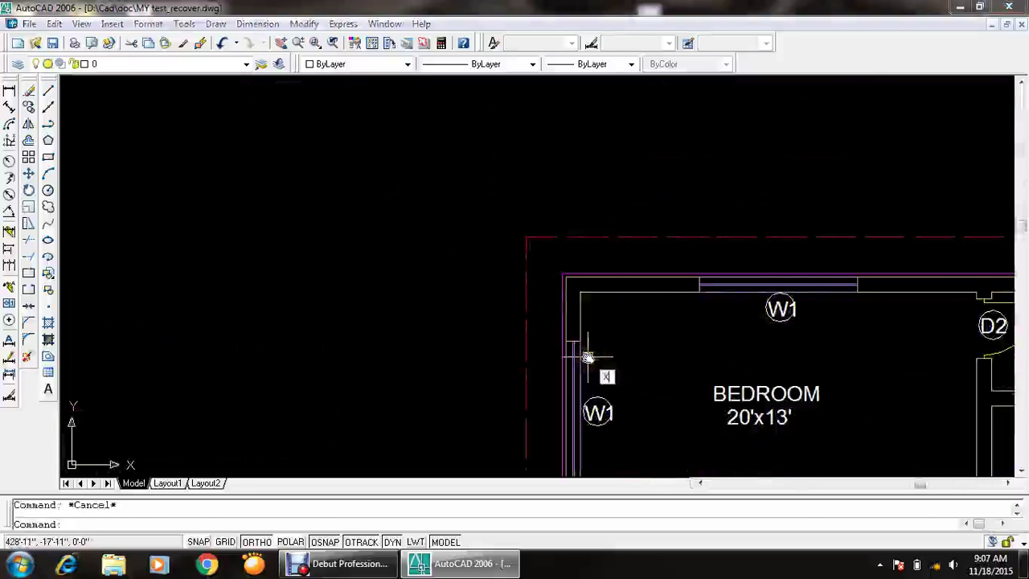
{"action": "type", "text": "l"}
{"action": "key", "text": "Return"}
{"action": "key", "text": "Return"}
{"action": "scroll", "coordinate": [579, 281], "scroll_direction": "up", "scroll_amount": 2}
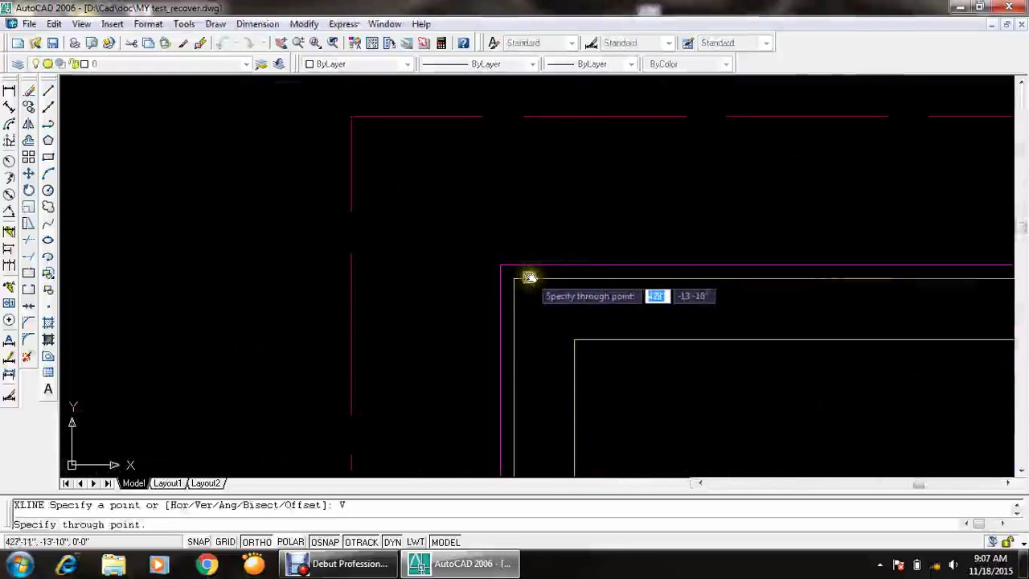
{"action": "scroll", "coordinate": [531, 278], "scroll_direction": "up", "scroll_amount": 2}
{"action": "scroll", "coordinate": [531, 281], "scroll_direction": "down", "scroll_amount": 3}
{"action": "scroll", "coordinate": [733, 279], "scroll_direction": "up", "scroll_amount": 3}
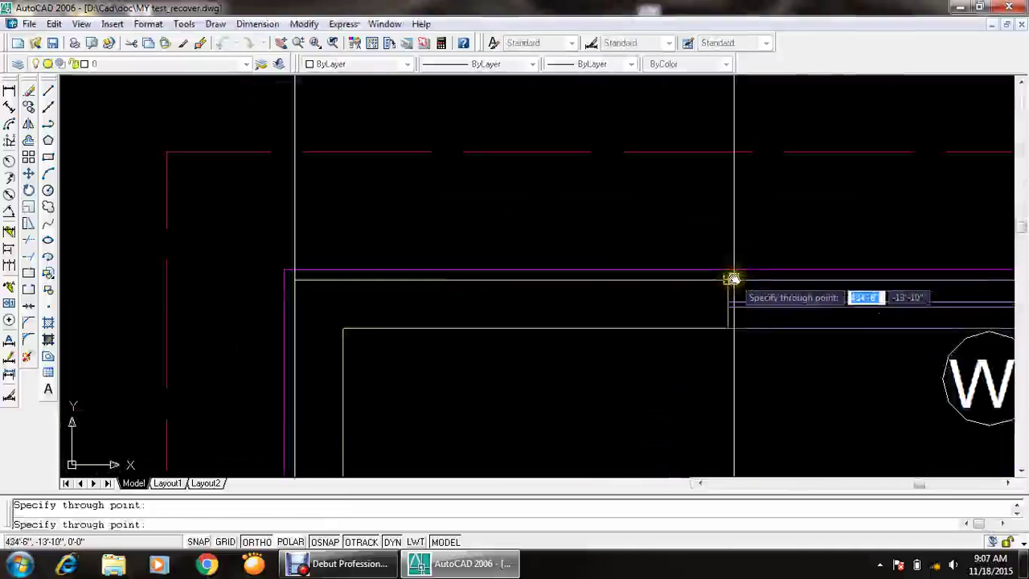
{"action": "scroll", "coordinate": [708, 282], "scroll_direction": "down", "scroll_amount": 3}
{"action": "scroll", "coordinate": [723, 289], "scroll_direction": "up", "scroll_amount": 2}
{"action": "scroll", "coordinate": [699, 286], "scroll_direction": "up", "scroll_amount": 1}
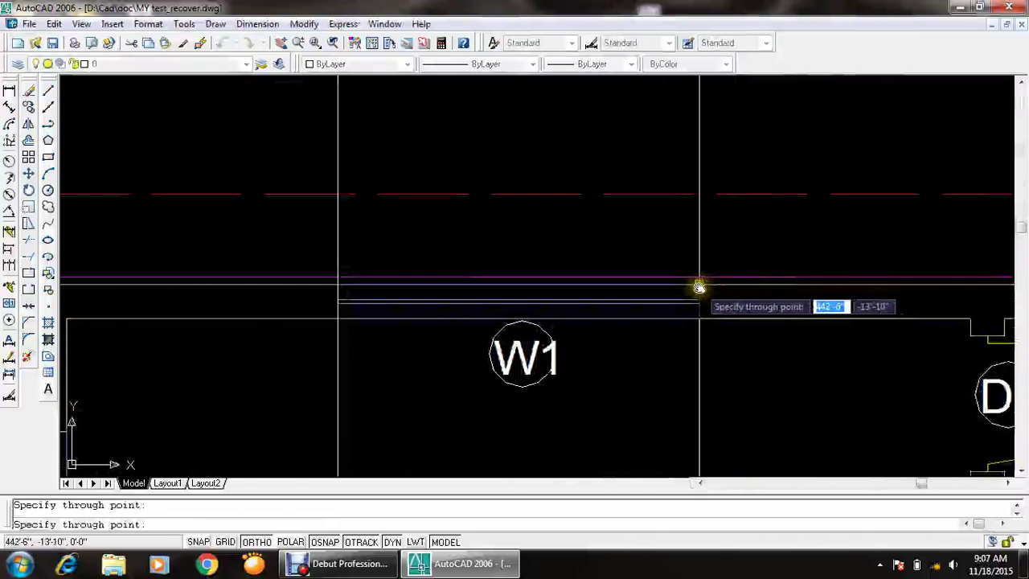
{"action": "scroll", "coordinate": [669, 289], "scroll_direction": "down", "scroll_amount": 3}
{"action": "scroll", "coordinate": [712, 294], "scroll_direction": "up", "scroll_amount": 2}
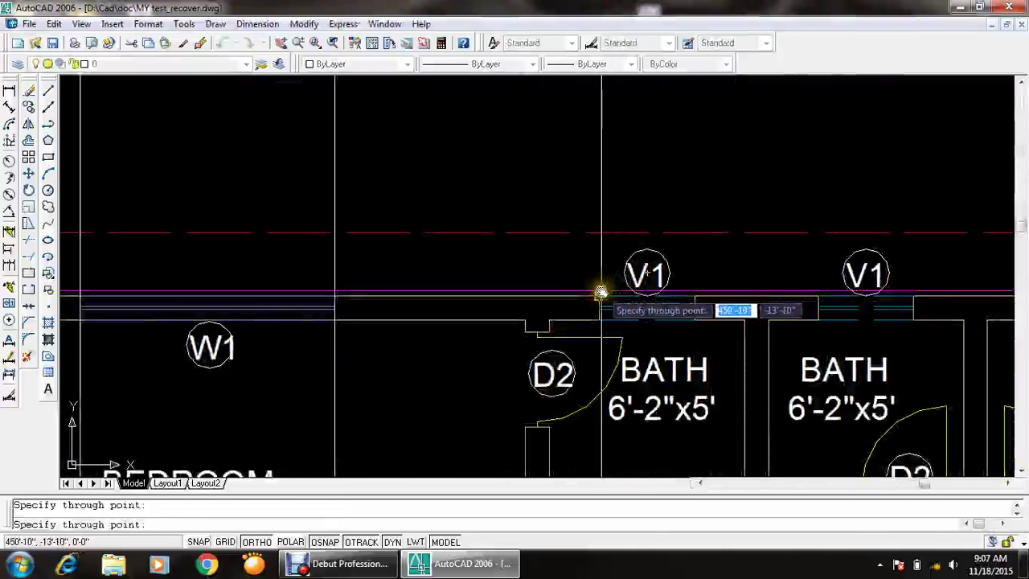
{"action": "scroll", "coordinate": [668, 294], "scroll_direction": "down", "scroll_amount": 2}
{"action": "scroll", "coordinate": [620, 295], "scroll_direction": "up", "scroll_amount": 2}
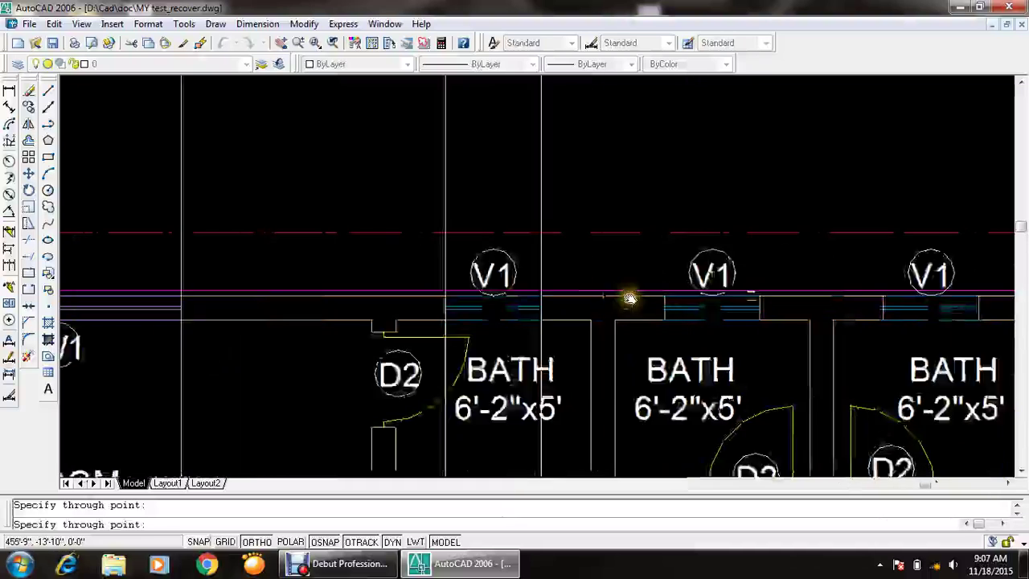
{"action": "scroll", "coordinate": [579, 294], "scroll_direction": "down", "scroll_amount": 2}
{"action": "scroll", "coordinate": [515, 294], "scroll_direction": "up", "scroll_amount": 2}
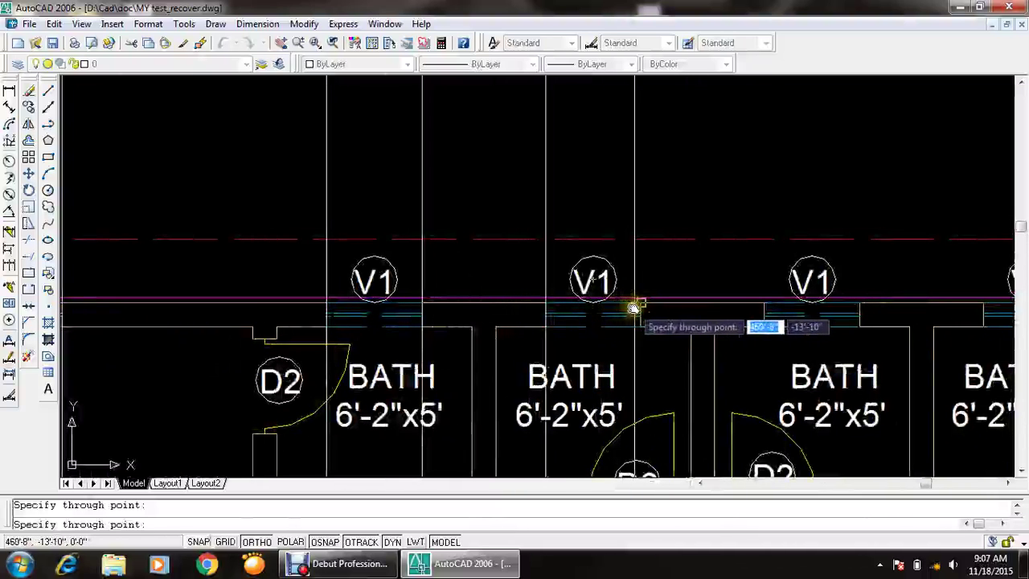
{"action": "left_click", "coordinate": [640, 308]}
{"action": "middle_click_drag", "start_coordinate": [640, 308], "coordinate": [433, 305]}
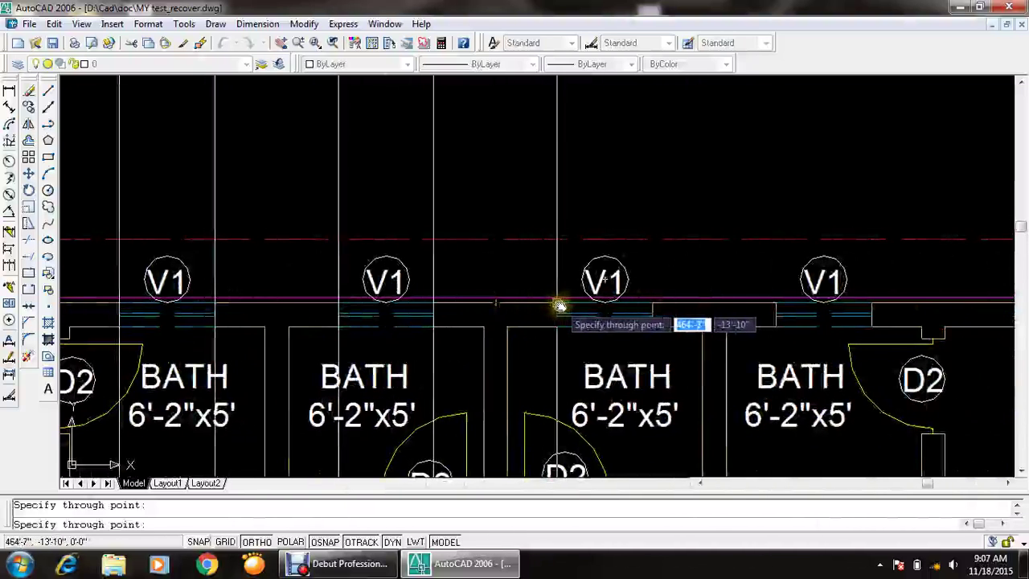
{"action": "mouse_move", "coordinate": [656, 305]}
{"action": "middle_mouse_down"}
{"action": "mouse_move", "coordinate": [683, 299]}
{"action": "mouse_move", "coordinate": [624, 307]}
{"action": "middle_mouse_up"}
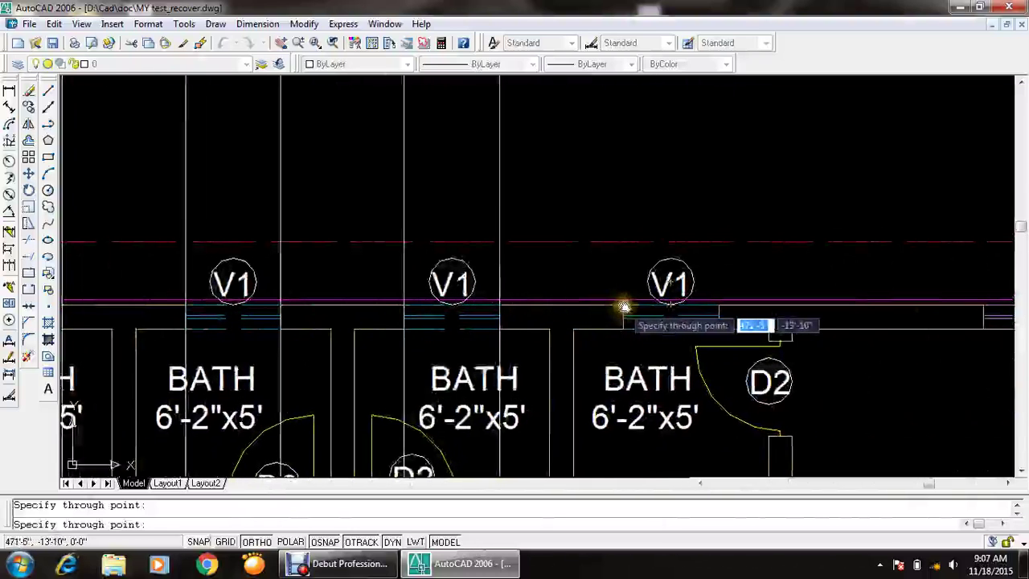
{"action": "middle_click_drag", "start_coordinate": [759, 307], "coordinate": [494, 305]}
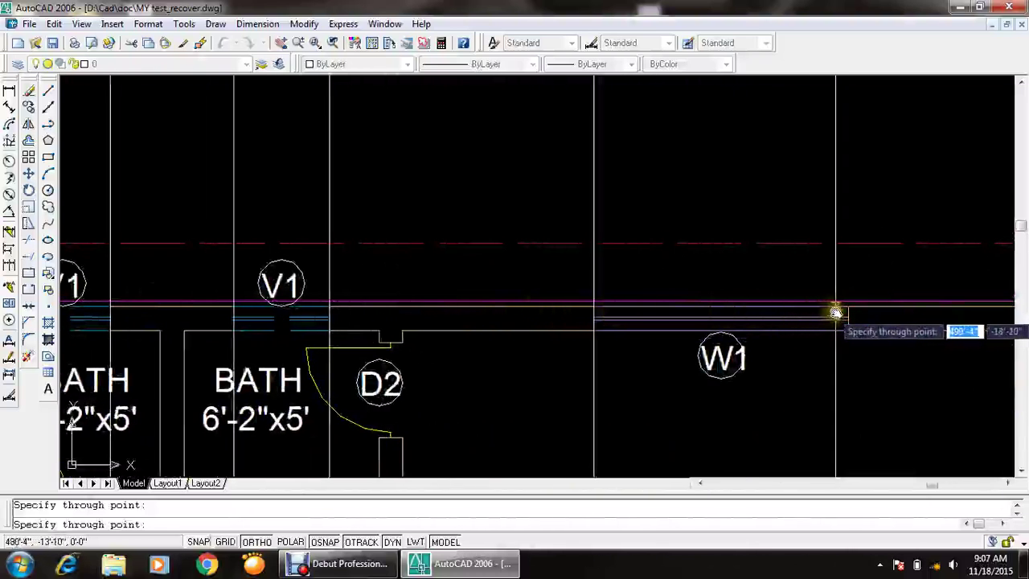
{"action": "middle_click_drag", "start_coordinate": [847, 311], "coordinate": [329, 292]}
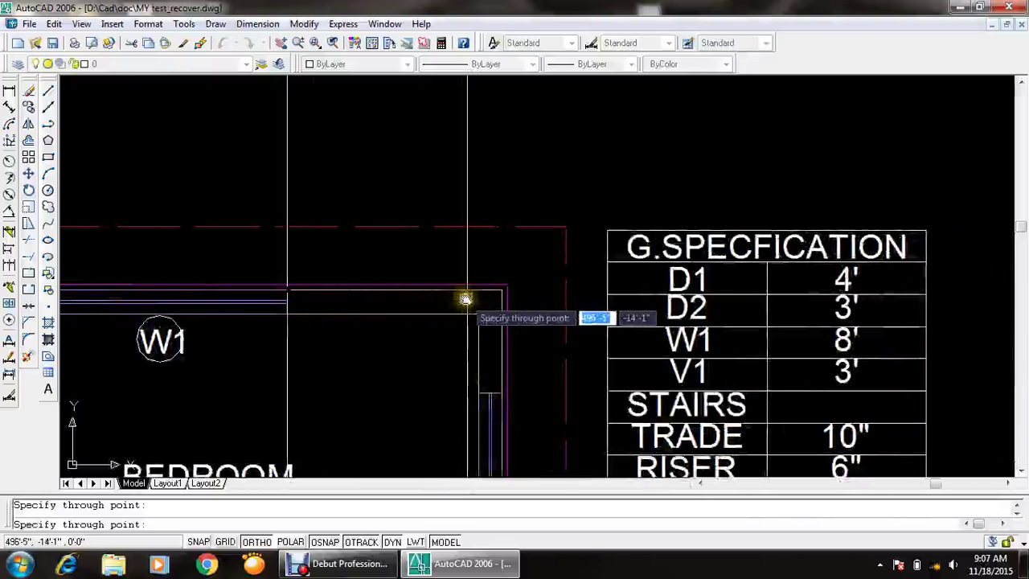
{"action": "key", "text": "Escape"}
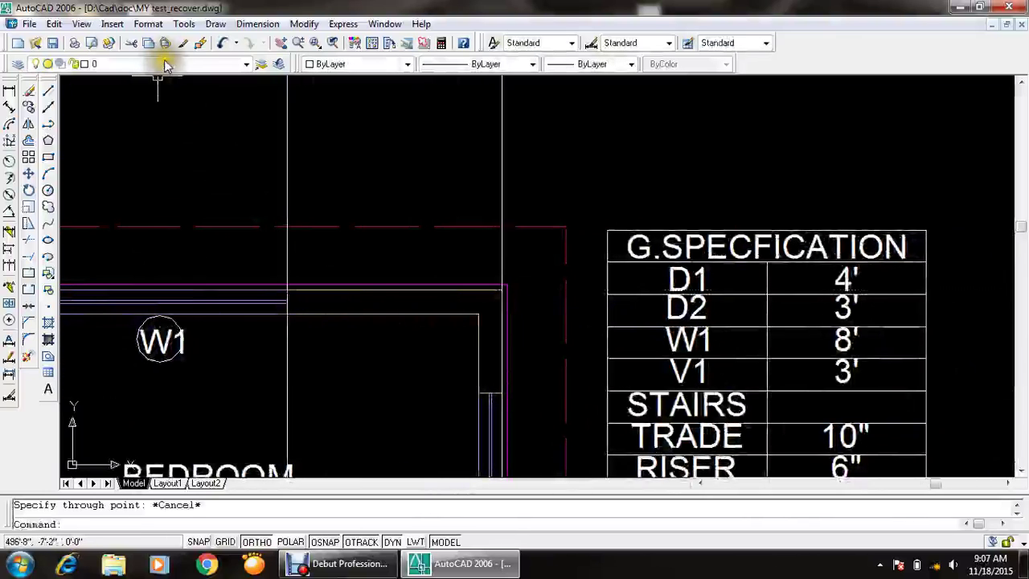
- Give the projection lines the magenta wall line's properties
{"action": "left_click", "coordinate": [182, 44]}
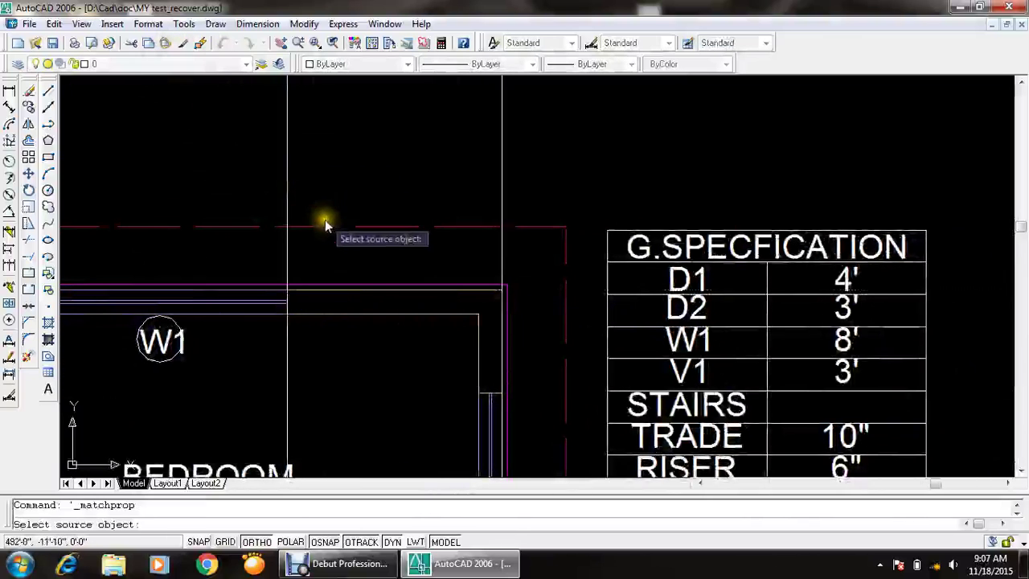
{"action": "left_click", "coordinate": [354, 290]}
{"action": "left_click", "coordinate": [532, 192]}
{"action": "scroll", "coordinate": [562, 176], "scroll_direction": "down", "scroll_amount": 3}
{"action": "scroll", "coordinate": [468, 209], "scroll_direction": "down", "scroll_amount": 2}
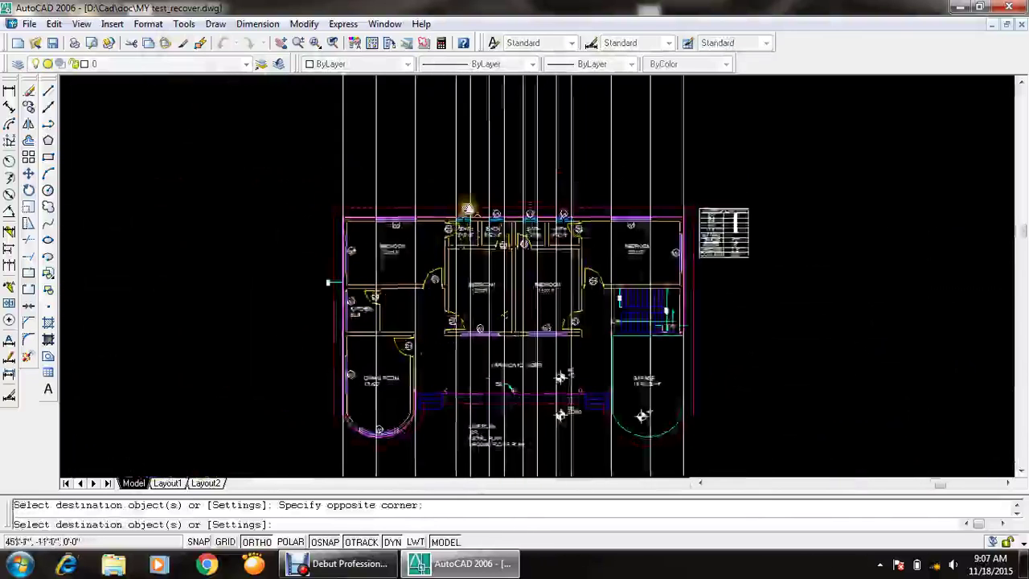
{"action": "scroll", "coordinate": [345, 209], "scroll_direction": "up", "scroll_amount": 4}
{"action": "scroll", "coordinate": [287, 177], "scroll_direction": "up", "scroll_amount": 2}
{"action": "key", "text": "Return"}
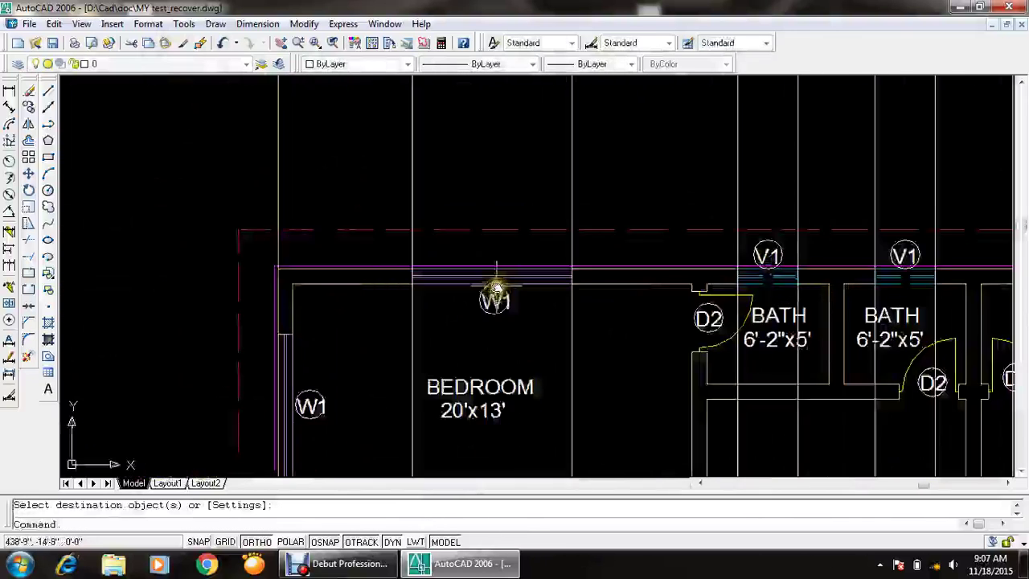
- Match the left W1 window line's properties onto the lines above that window
{"action": "key", "text": "Return"}
{"action": "scroll", "coordinate": [496, 287], "scroll_direction": "up", "scroll_amount": 3}
{"action": "left_click", "coordinate": [506, 264]}
{"action": "scroll", "coordinate": [558, 211], "scroll_direction": "down", "scroll_amount": 4}
{"action": "left_click", "coordinate": [567, 171]}
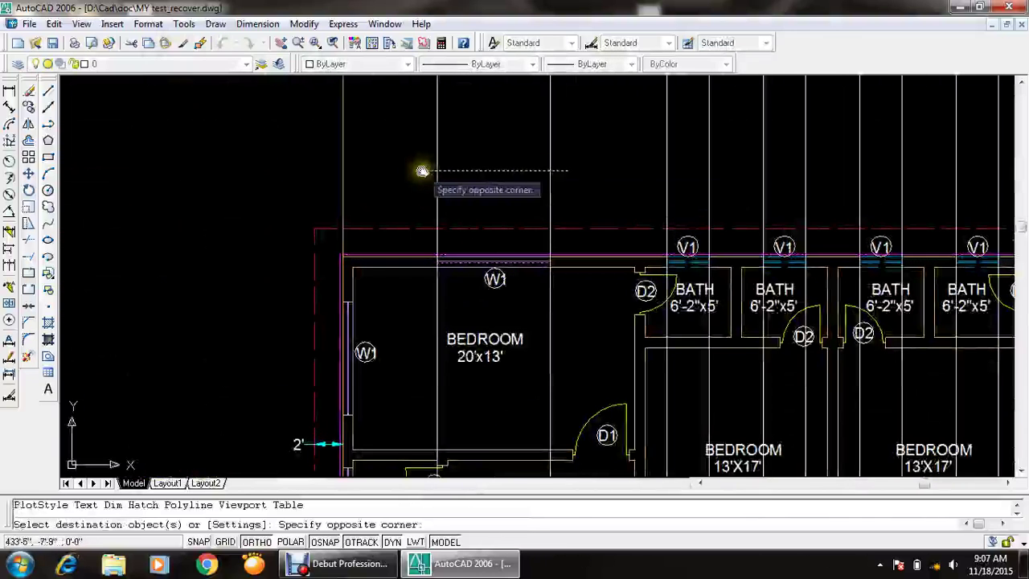
{"action": "left_click", "coordinate": [422, 171]}
{"action": "scroll", "coordinate": [538, 209], "scroll_direction": "up", "scroll_amount": 2}
{"action": "scroll", "coordinate": [487, 314], "scroll_direction": "up", "scroll_amount": 3}
- Give the lines above the bath V1 windows the cyan window line's properties
{"action": "key", "text": "Return"}
{"action": "key", "text": "Return"}
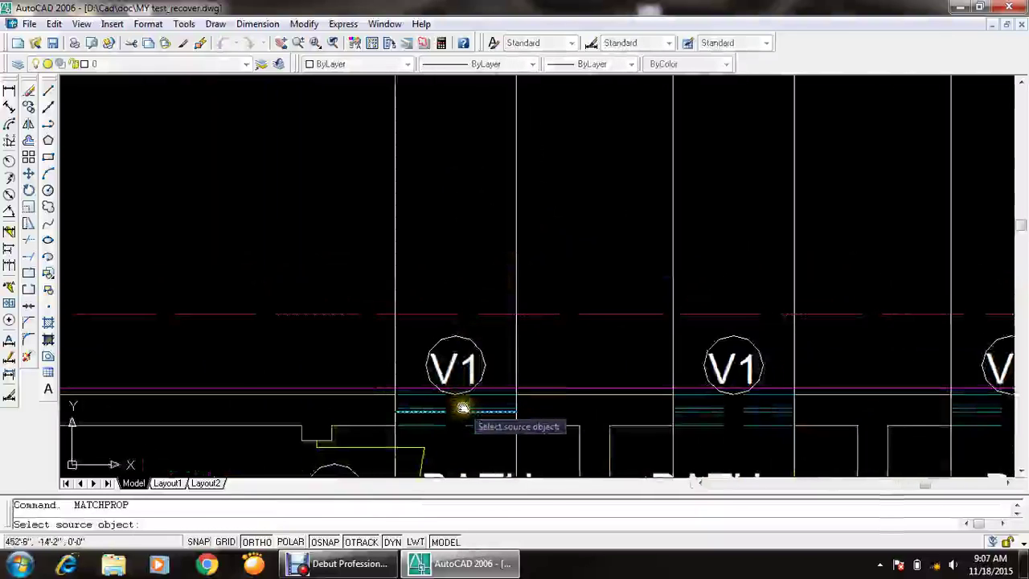
{"action": "left_click", "coordinate": [463, 408]}
{"action": "left_click", "coordinate": [525, 243]}
{"action": "scroll", "coordinate": [362, 212], "scroll_direction": "down", "scroll_amount": 3}
{"action": "left_click", "coordinate": [363, 212]}
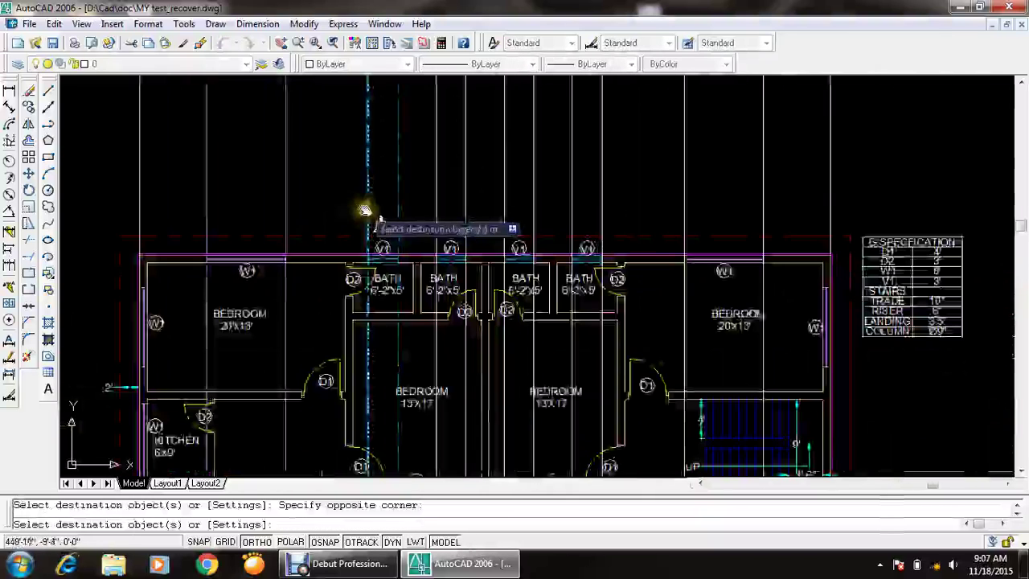
{"action": "left_click", "coordinate": [570, 189]}
{"action": "left_click", "coordinate": [321, 208]}
- Match the right bedroom's W1 line properties onto the lines above that window
{"action": "key", "text": "Return"}
{"action": "key", "text": "Return"}
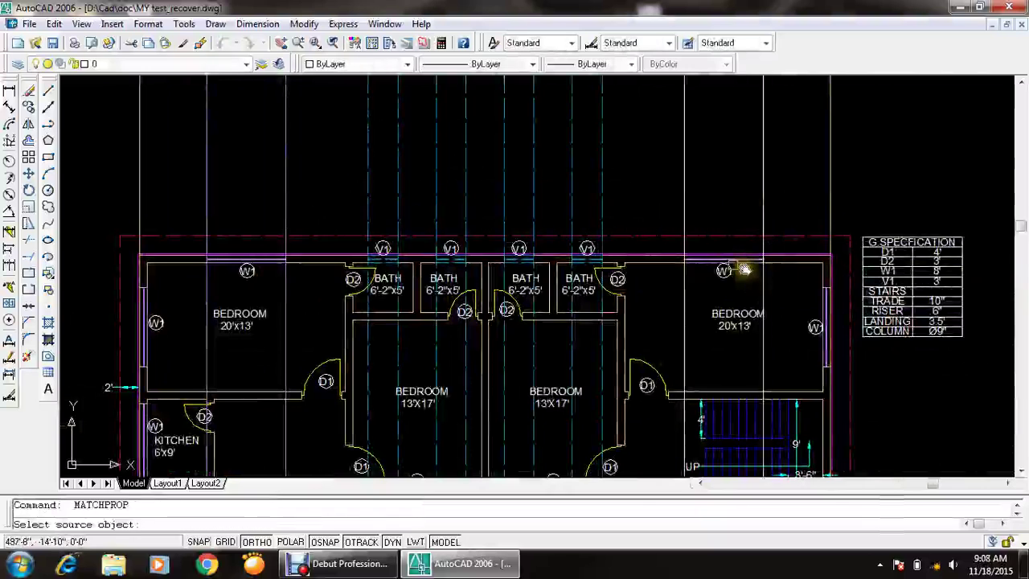
{"action": "scroll", "coordinate": [744, 270], "scroll_direction": "up", "scroll_amount": 2}
{"action": "left_click", "coordinate": [712, 264]}
{"action": "scroll", "coordinate": [670, 232], "scroll_direction": "down", "scroll_amount": 2}
{"action": "left_click", "coordinate": [712, 172]}
{"action": "left_click", "coordinate": [618, 183]}
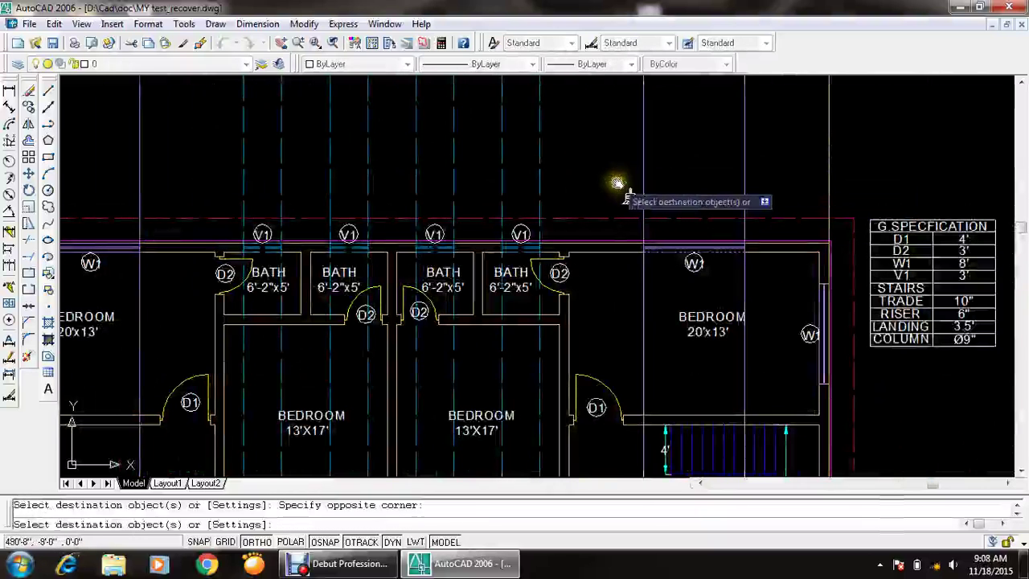
{"action": "key", "text": "Escape"}
- Set all projection lines to Continuous linetype with 0.18 mm lineweight
{"action": "scroll", "coordinate": [635, 298], "scroll_direction": "down", "scroll_amount": 2}
{"action": "left_click", "coordinate": [733, 217]}
{"action": "left_click", "coordinate": [344, 199]}
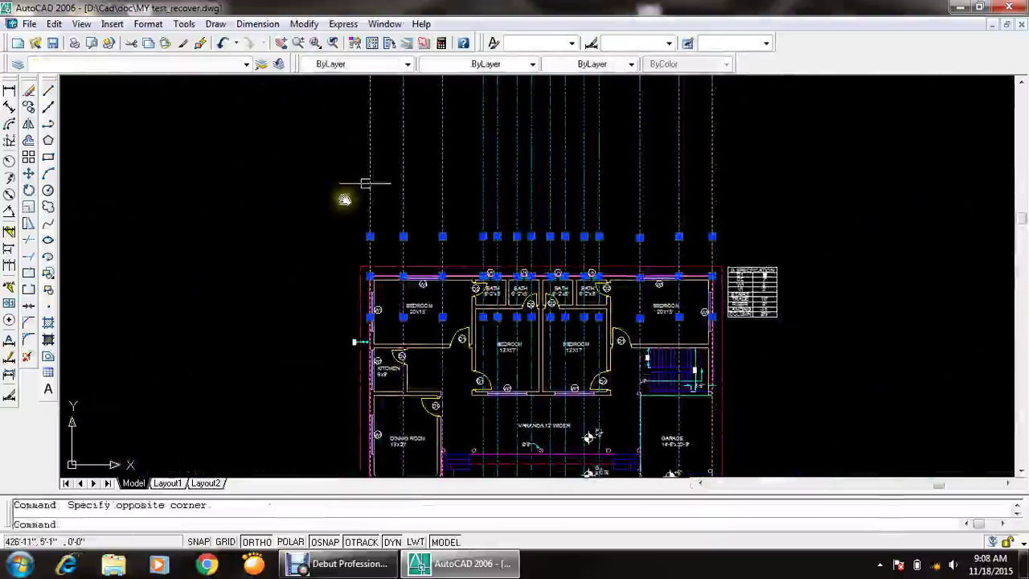
{"action": "left_click", "coordinate": [502, 65]}
{"action": "left_click", "coordinate": [500, 117]}
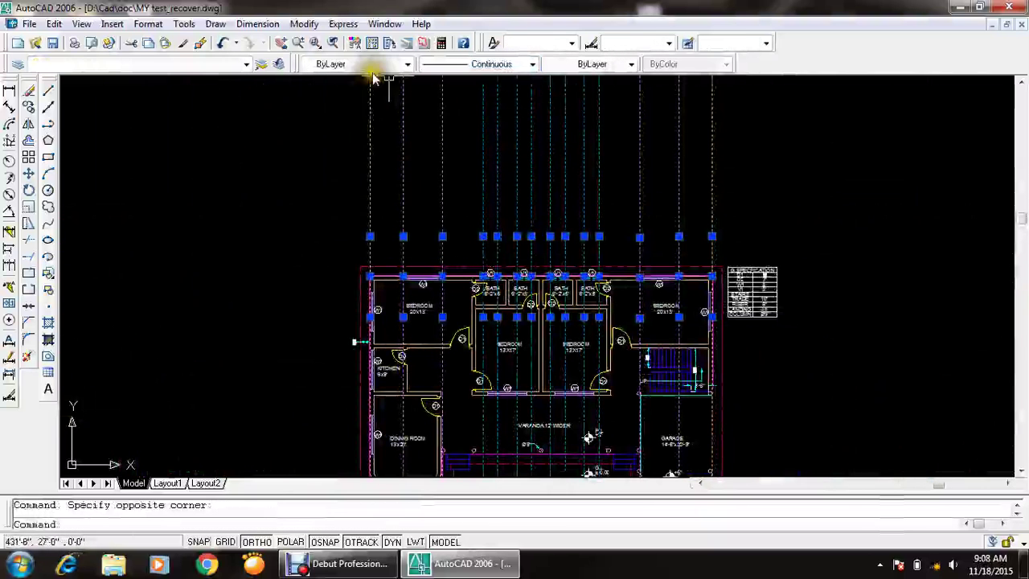
{"action": "left_click", "coordinate": [589, 64]}
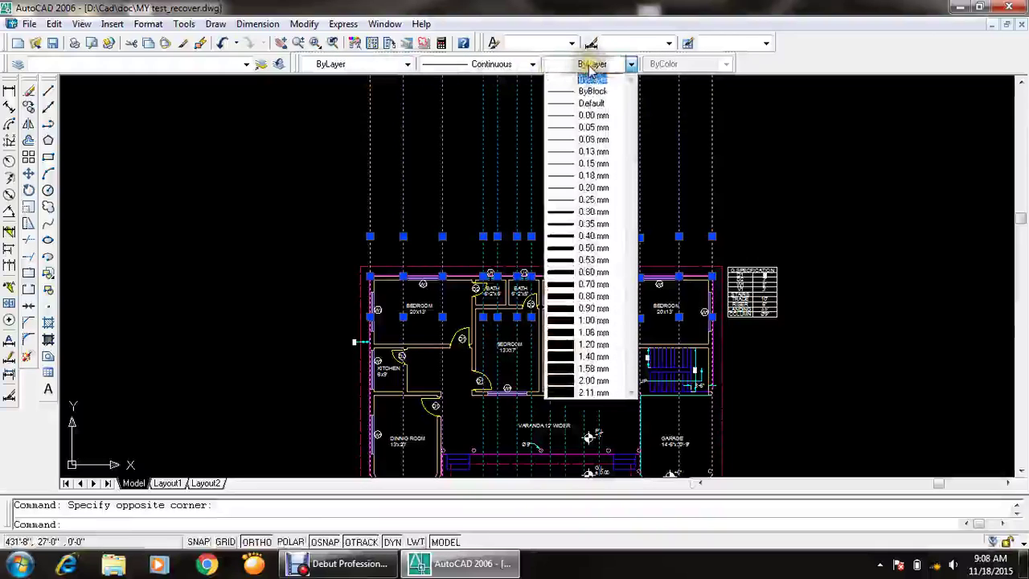
{"action": "left_click", "coordinate": [596, 176]}
{"action": "key", "text": "Escape"}
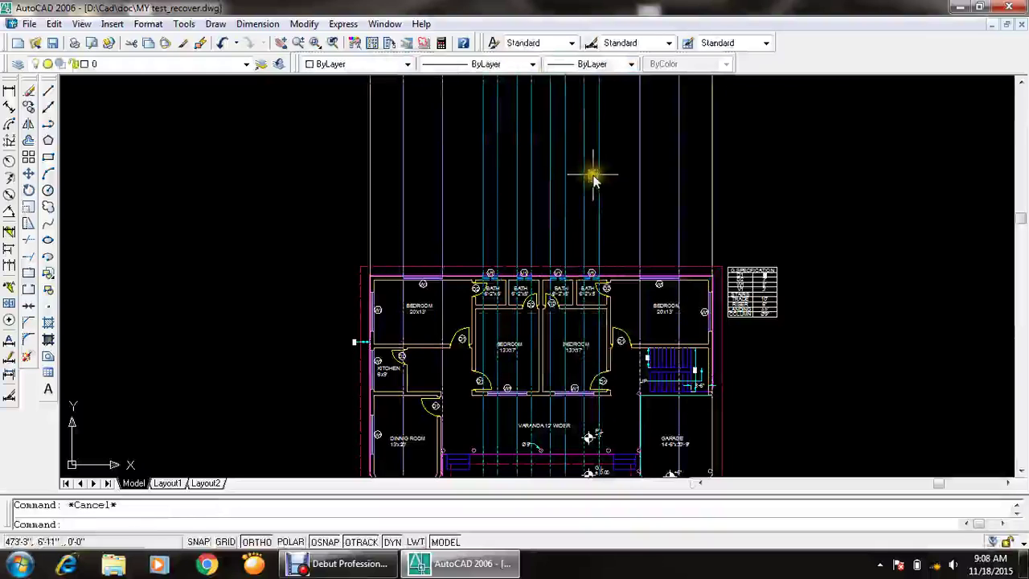
{"action": "middle_click_drag", "start_coordinate": [470, 305], "coordinate": [474, 308]}
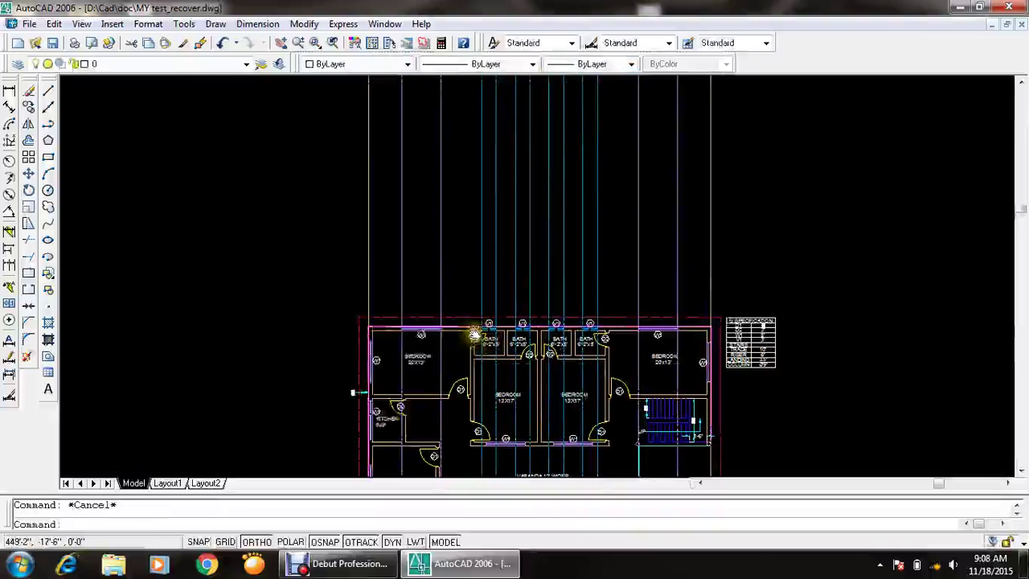
{"action": "mouse_move", "coordinate": [512, 279]}
{"action": "middle_mouse_down"}
{"action": "mouse_move", "coordinate": [544, 298]}
{"action": "mouse_move", "coordinate": [572, 294]}
{"action": "mouse_move", "coordinate": [574, 310]}
{"action": "middle_mouse_up"}
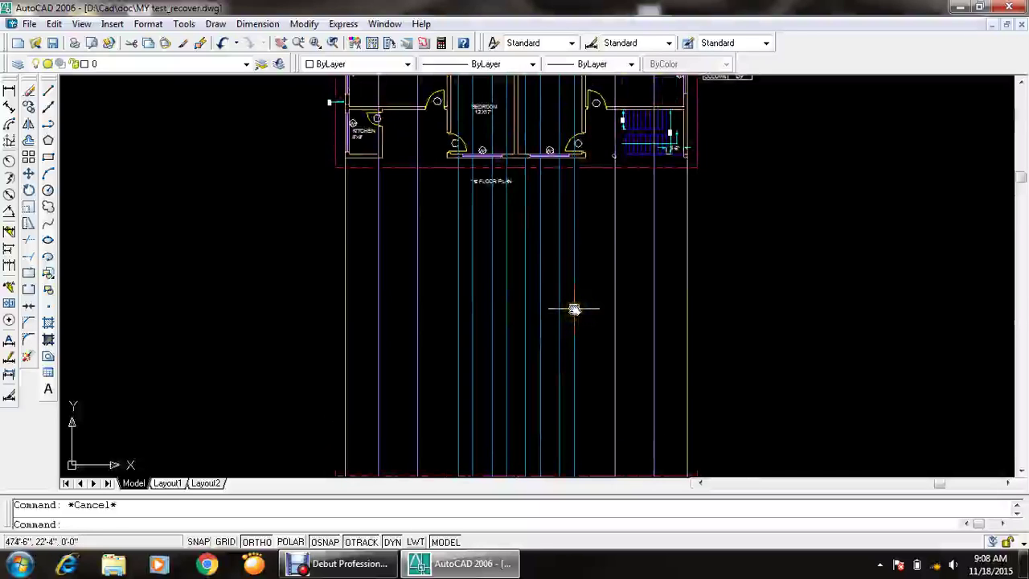
- With TRIM, cut the vertical projection lines away above and below the level lines
{"action": "scroll", "coordinate": [574, 309], "scroll_direction": "down", "scroll_amount": 3}
{"action": "scroll", "coordinate": [506, 232], "scroll_direction": "down", "scroll_amount": 2}
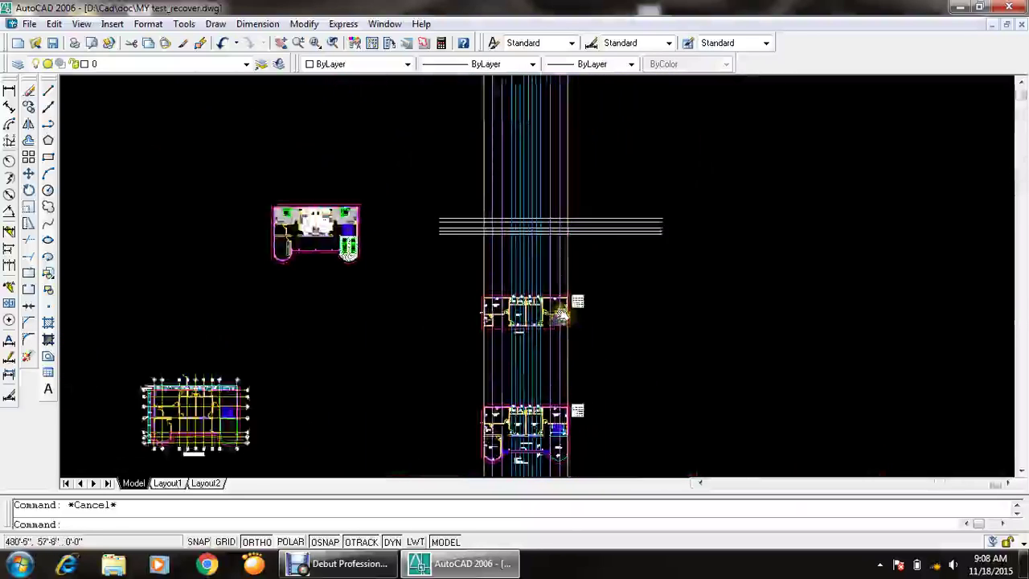
{"action": "scroll", "coordinate": [506, 233], "scroll_direction": "up", "scroll_amount": 5}
{"action": "scroll", "coordinate": [505, 233], "scroll_direction": "up", "scroll_amount": 2}
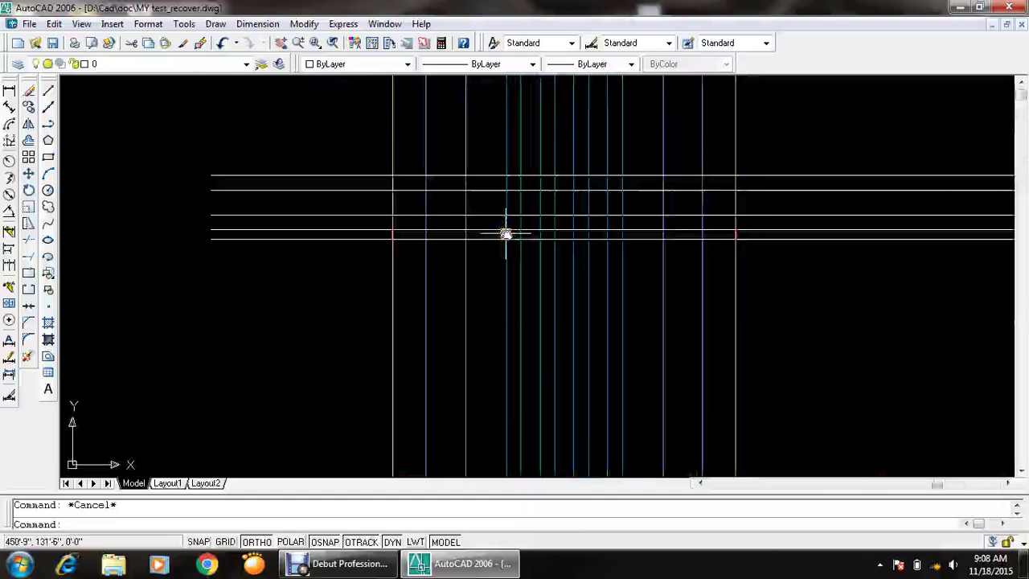
{"action": "scroll", "coordinate": [506, 233], "scroll_direction": "down", "scroll_amount": 2}
{"action": "scroll", "coordinate": [490, 233], "scroll_direction": "down", "scroll_amount": 2}
{"action": "scroll", "coordinate": [496, 235], "scroll_direction": "up", "scroll_amount": 3}
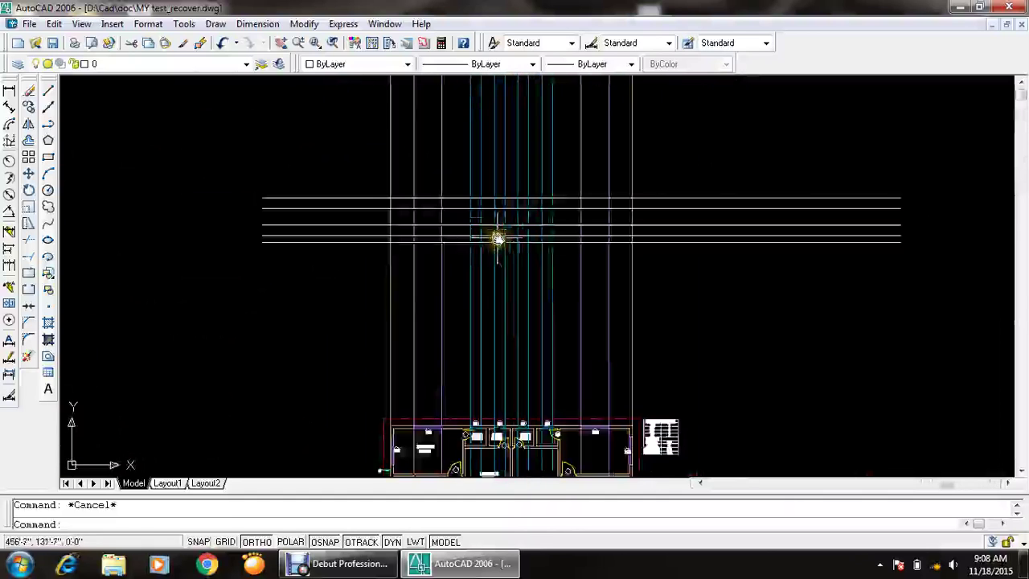
{"action": "type", "text": "tr"}
{"action": "key", "text": "Return"}
{"action": "key", "text": "Return"}
{"action": "left_click", "coordinate": [673, 160]}
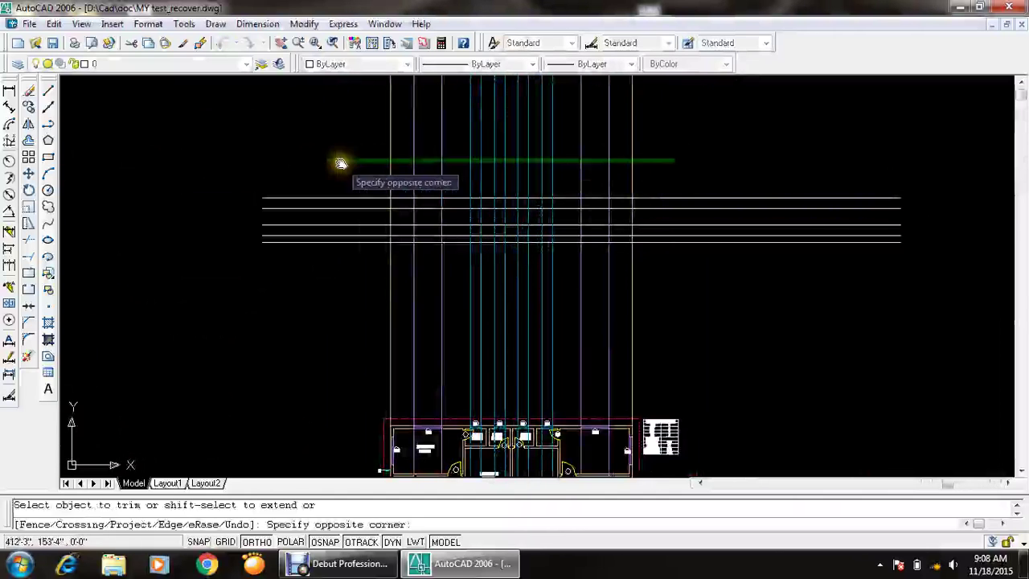
{"action": "left_click", "coordinate": [340, 161]}
{"action": "left_click", "coordinate": [675, 289]}
{"action": "left_click", "coordinate": [367, 351]}
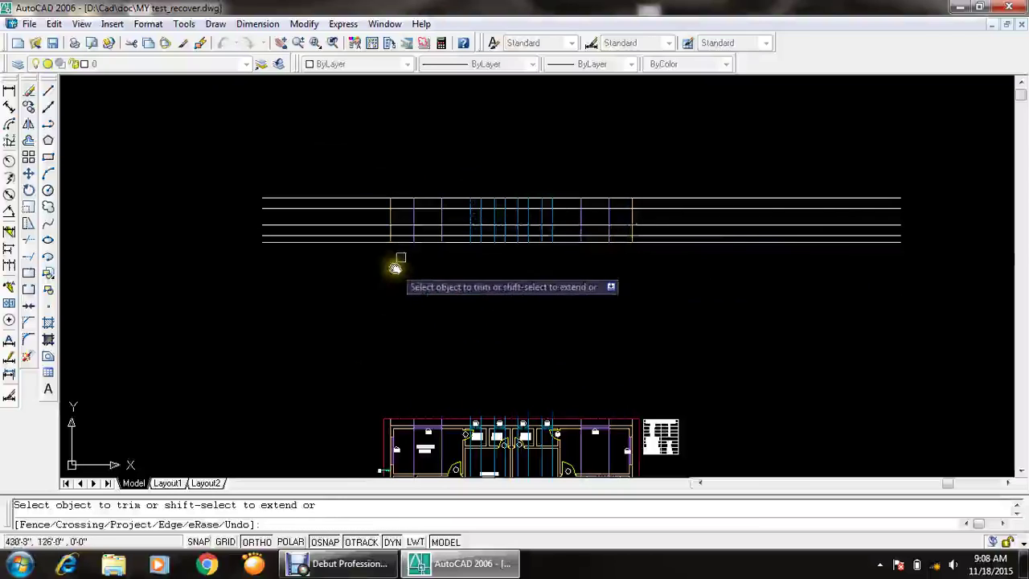
- Trim the grid line ends and the excess lines left and right of the grid
{"action": "scroll", "coordinate": [573, 243], "scroll_direction": "up", "scroll_amount": 3}
{"action": "scroll", "coordinate": [874, 233], "scroll_direction": "up", "scroll_amount": 2}
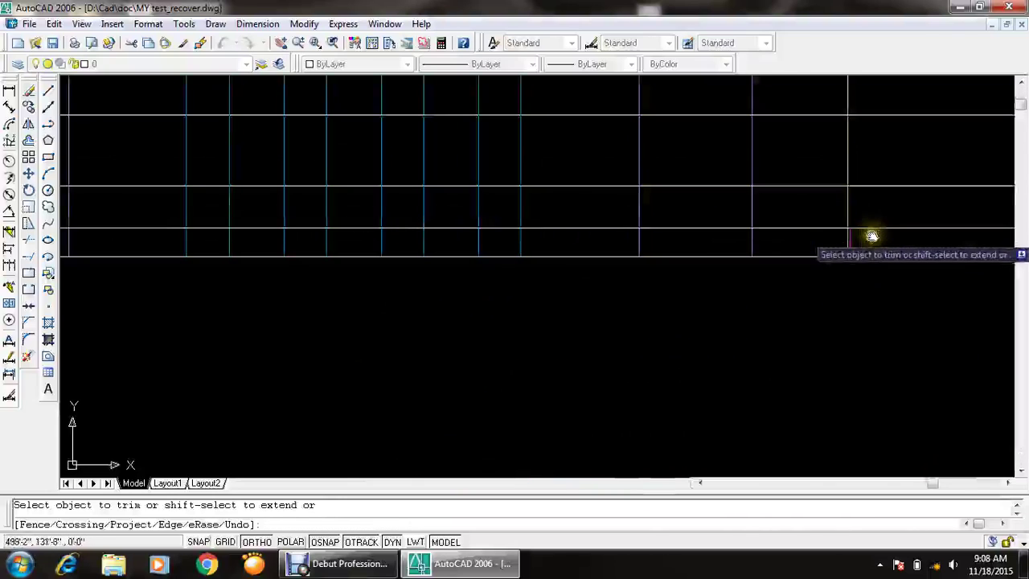
{"action": "left_click", "coordinate": [872, 238]}
{"action": "scroll", "coordinate": [872, 239], "scroll_direction": "down", "scroll_amount": 1}
{"action": "scroll", "coordinate": [872, 238], "scroll_direction": "down", "scroll_amount": 2}
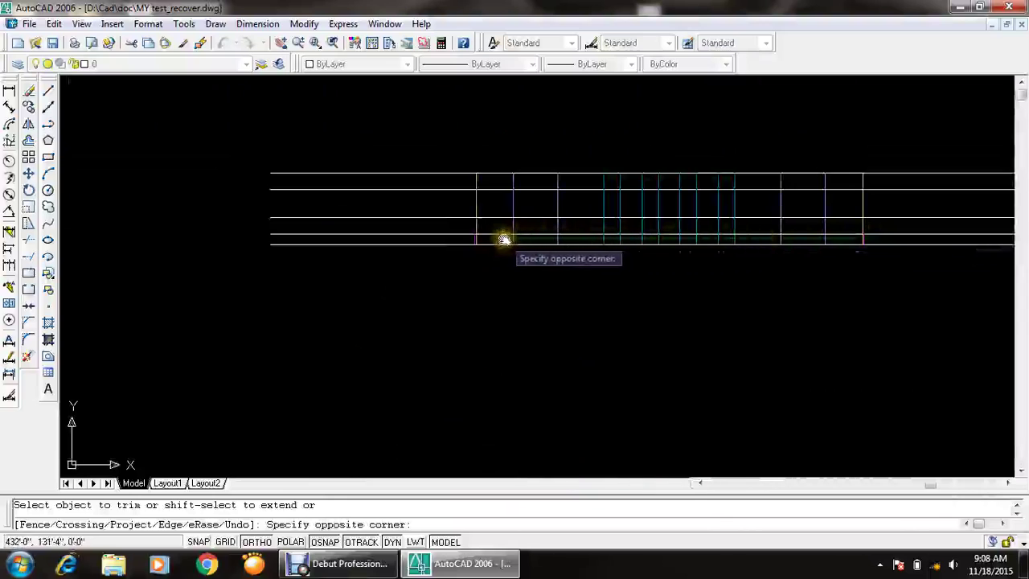
{"action": "left_click", "coordinate": [467, 239]}
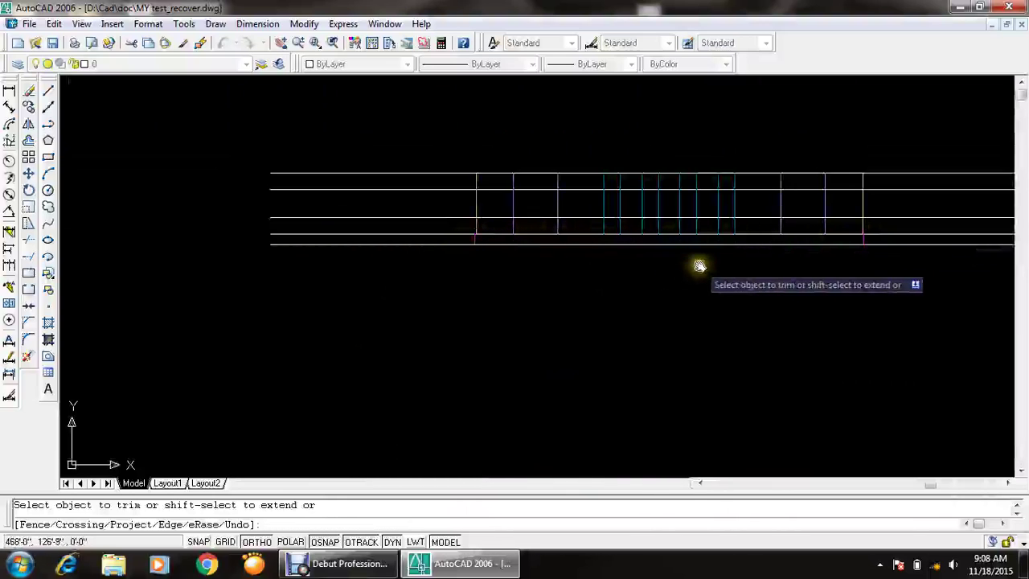
{"action": "left_click", "coordinate": [382, 153]}
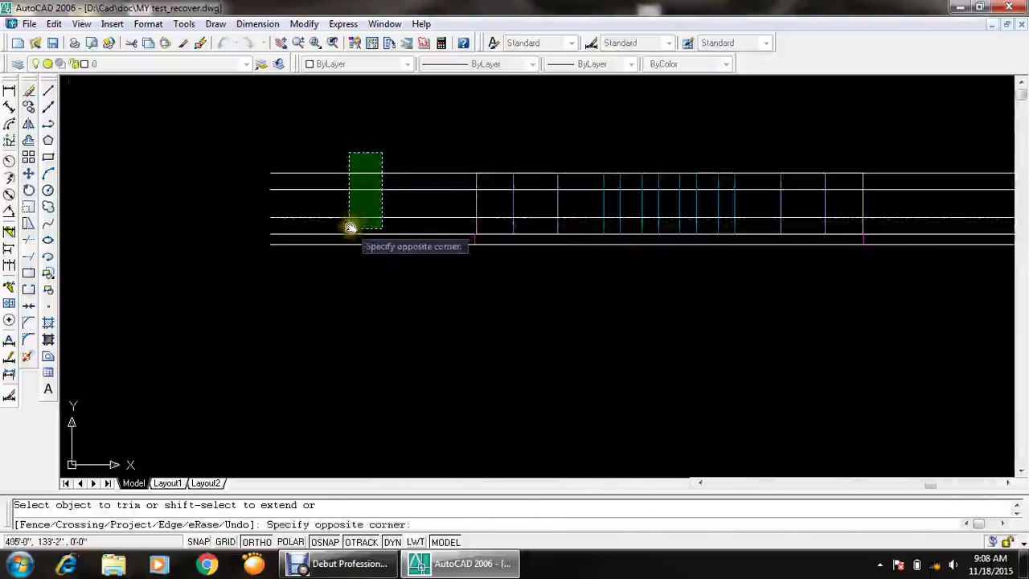
{"action": "left_click", "coordinate": [341, 243]}
{"action": "left_click", "coordinate": [689, 107]}
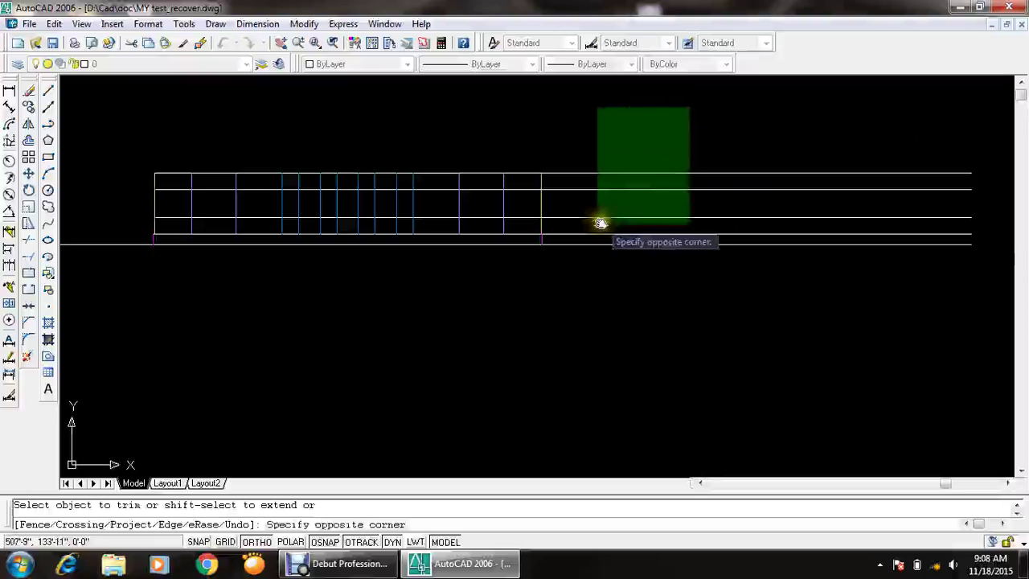
{"action": "left_click", "coordinate": [592, 238]}
- Trim the excess segments and stubs around the left window opening
{"action": "middle_click_drag", "start_coordinate": [167, 221], "coordinate": [265, 299]}
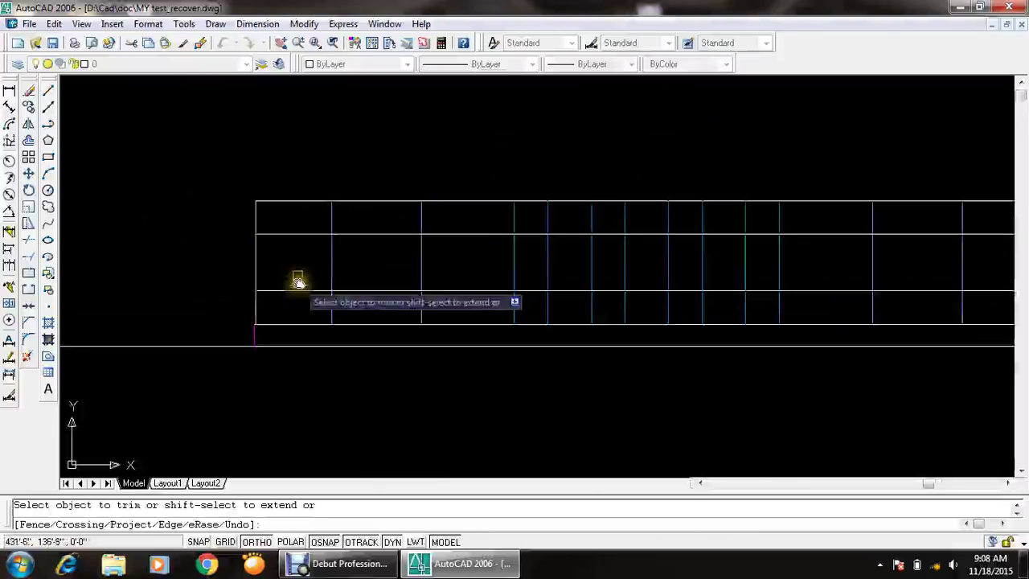
{"action": "left_click", "coordinate": [298, 222]}
{"action": "left_click", "coordinate": [271, 298]}
{"action": "left_click", "coordinate": [412, 212]}
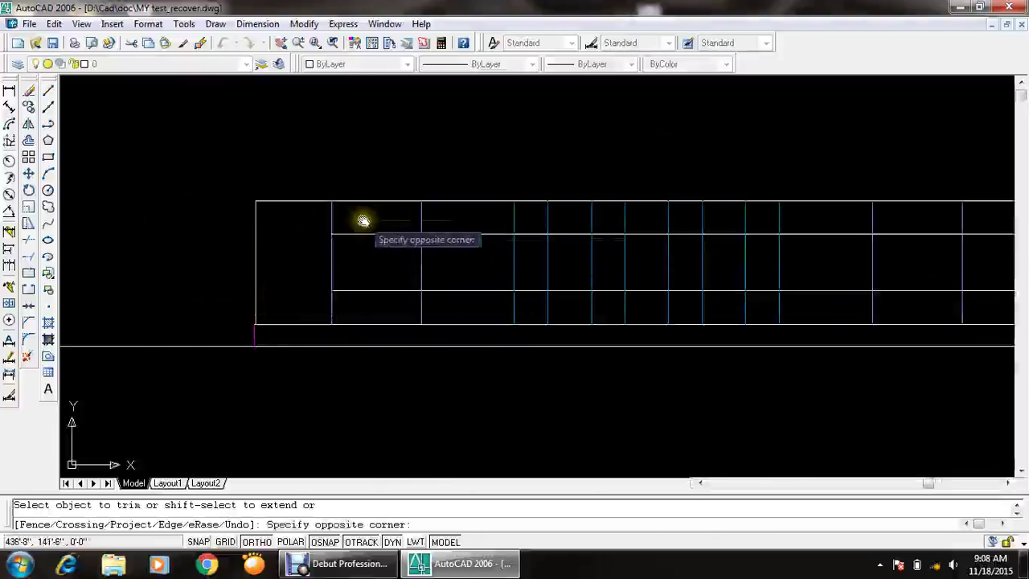
{"action": "left_click", "coordinate": [316, 223]}
{"action": "left_click", "coordinate": [459, 215]}
{"action": "left_click", "coordinate": [302, 217]}
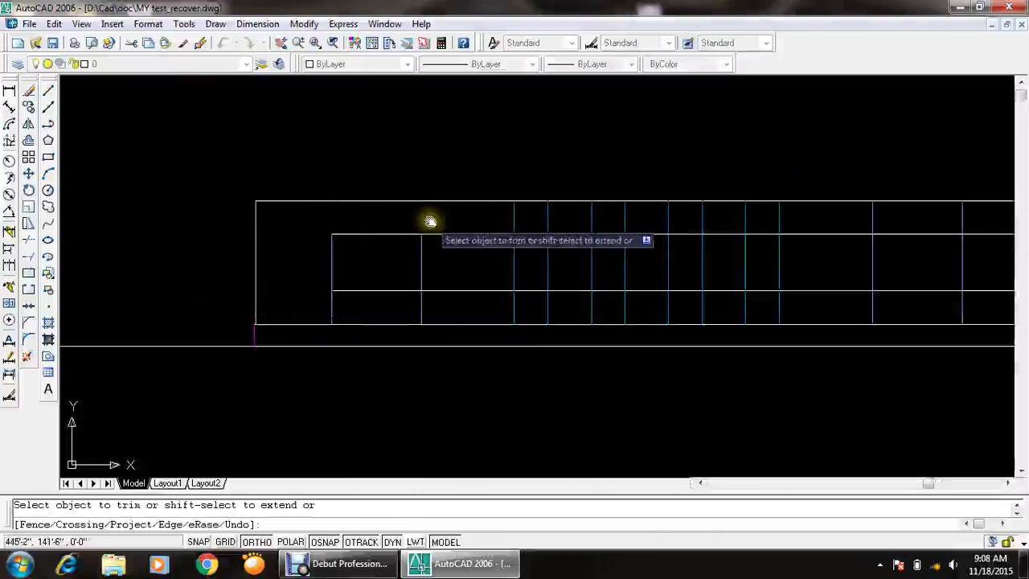
{"action": "left_click", "coordinate": [466, 219]}
{"action": "left_click", "coordinate": [453, 298]}
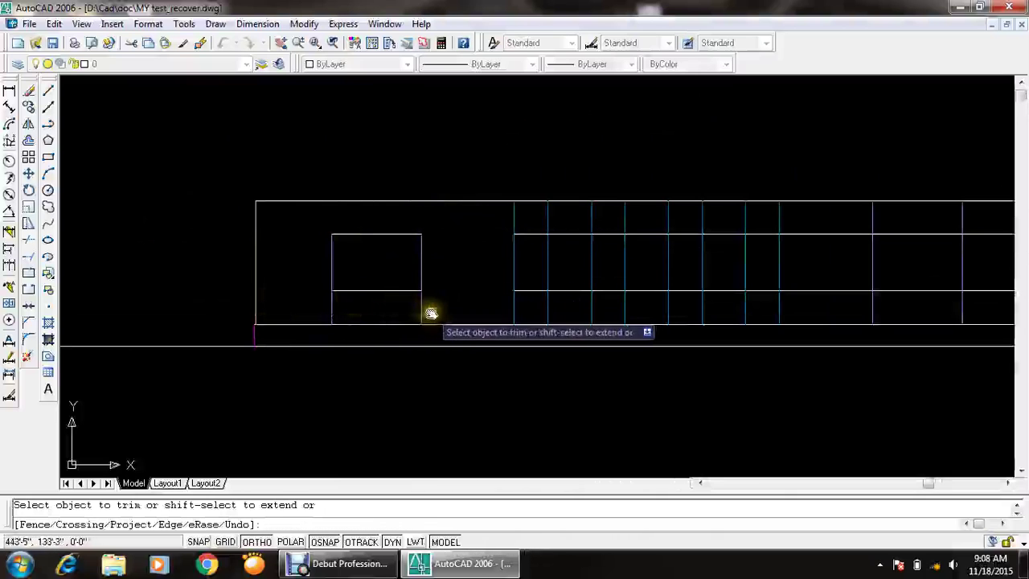
{"action": "left_click", "coordinate": [419, 310]}
{"action": "left_click", "coordinate": [322, 309]}
- Trim the rightmost bay and the stubs around the right window opening
{"action": "middle_click_drag", "start_coordinate": [406, 297], "coordinate": [310, 296]}
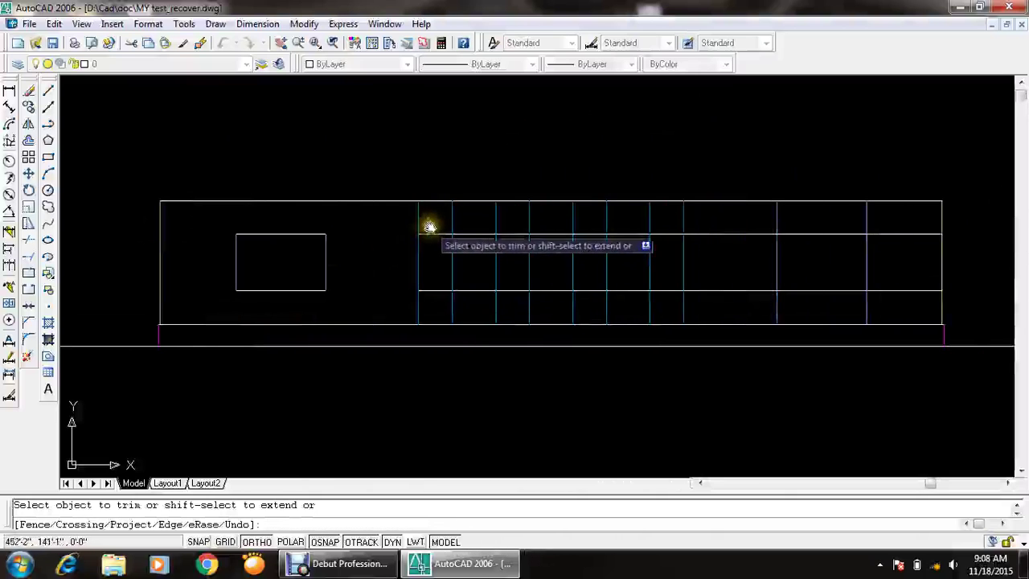
{"action": "middle_click_drag", "start_coordinate": [434, 289], "coordinate": [309, 289]}
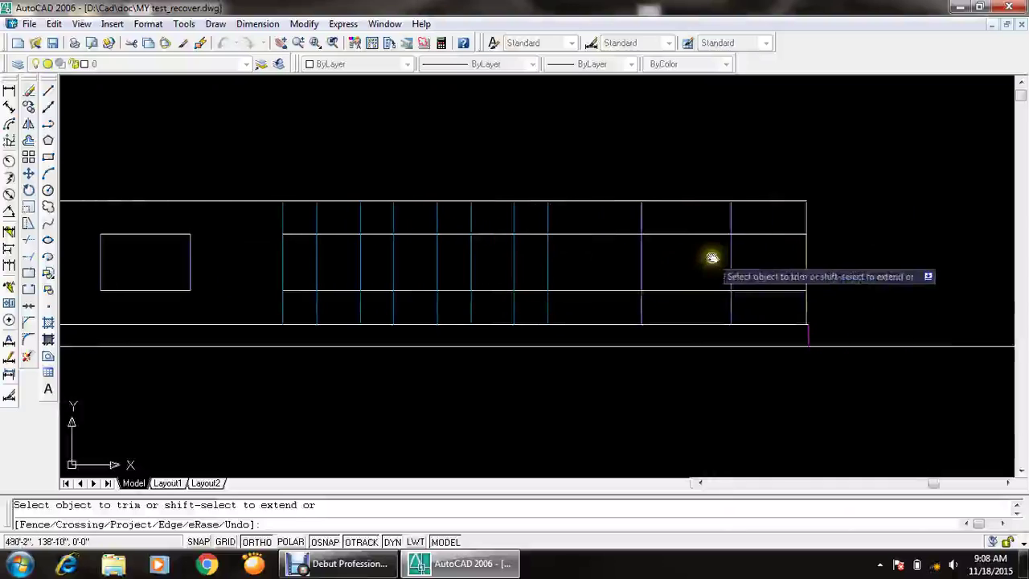
{"action": "left_click", "coordinate": [763, 225]}
{"action": "left_click", "coordinate": [754, 311]}
{"action": "left_click", "coordinate": [754, 311]}
{"action": "left_click", "coordinate": [606, 294]}
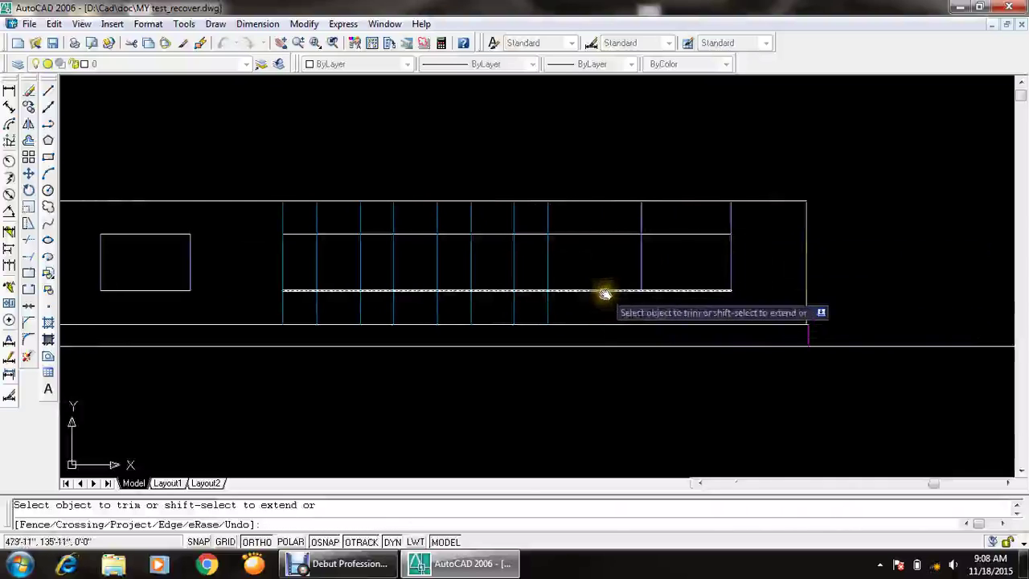
{"action": "left_click", "coordinate": [615, 217]}
{"action": "left_click", "coordinate": [586, 301]}
{"action": "left_click", "coordinate": [715, 225]}
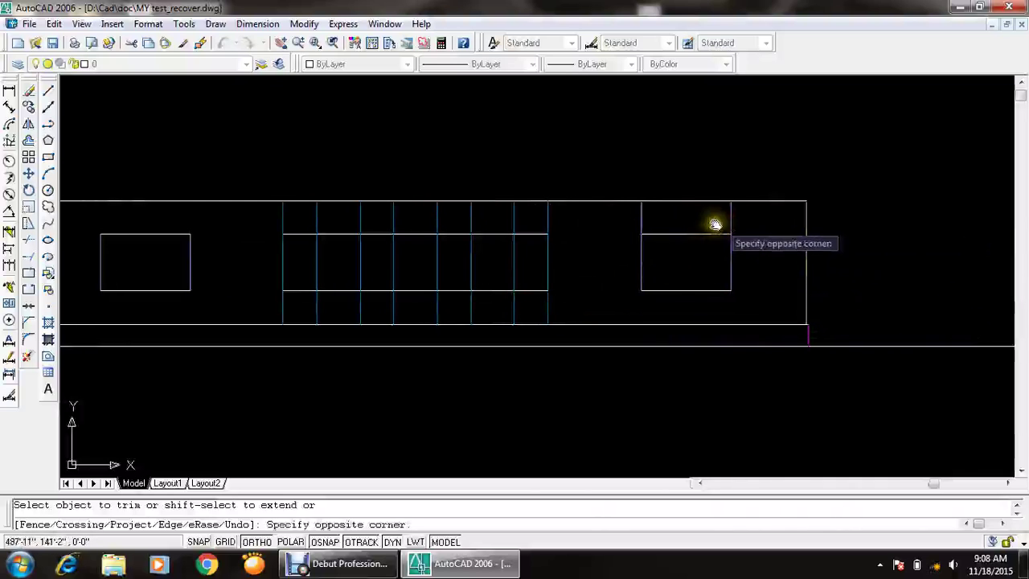
{"action": "left_click", "coordinate": [691, 216]}
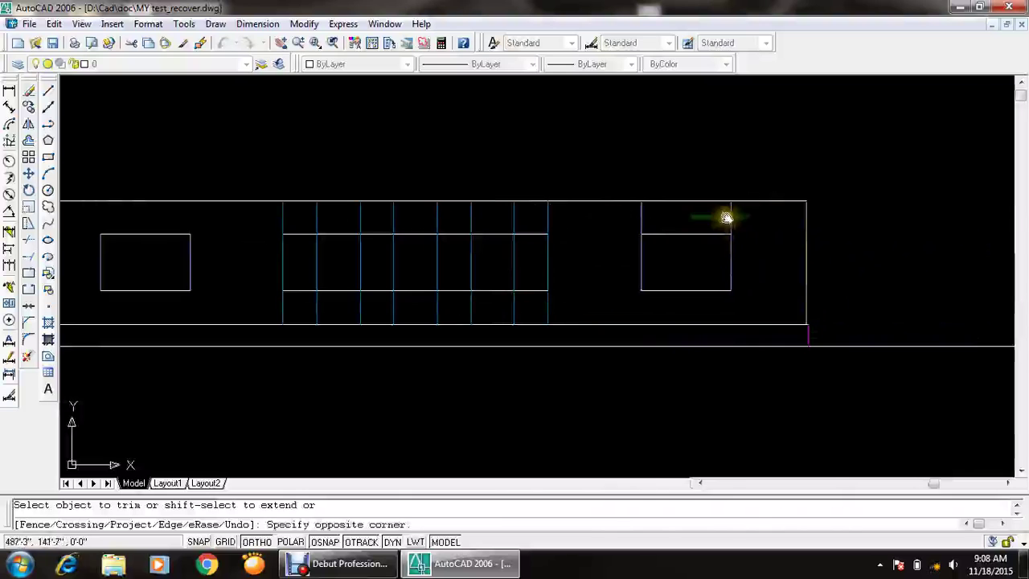
{"action": "left_click", "coordinate": [608, 227]}
- Trim the lines in the middle grid, end TRIM, and select the middle grid lines
{"action": "middle_click_drag", "start_coordinate": [562, 248], "coordinate": [688, 260]}
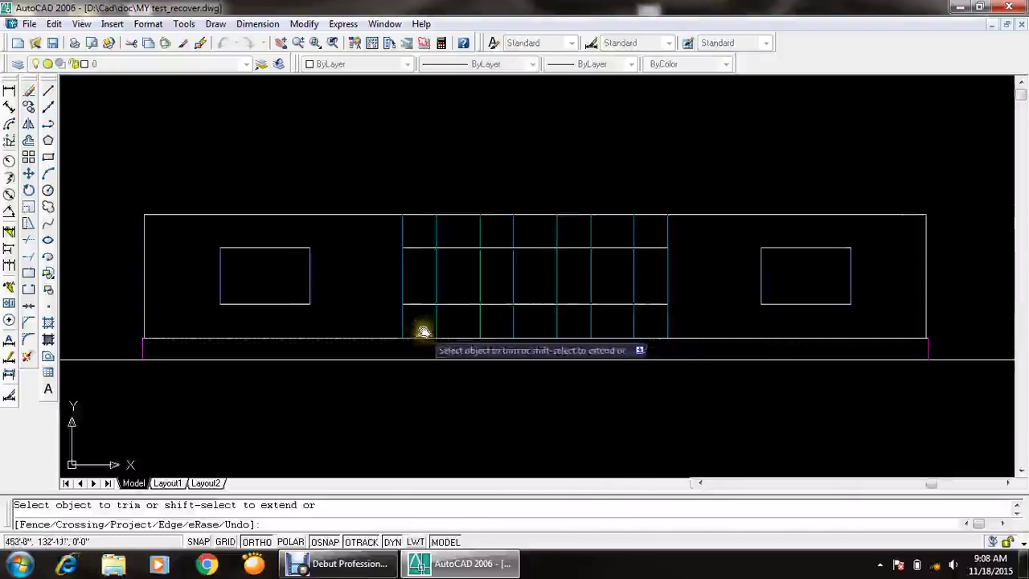
{"action": "left_click", "coordinate": [693, 269]}
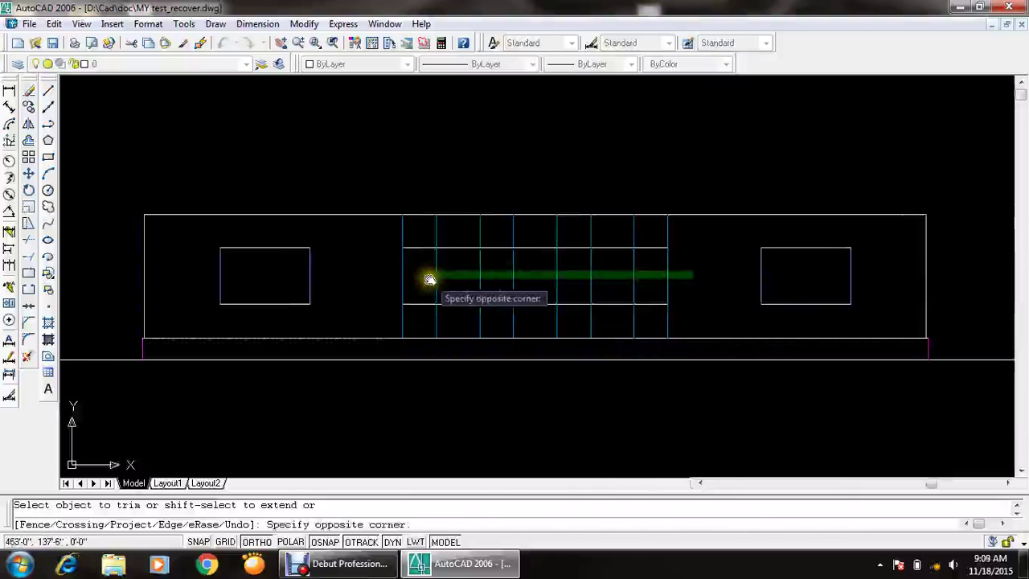
{"action": "left_click", "coordinate": [383, 269]}
{"action": "key", "text": "Escape"}
{"action": "left_click", "coordinate": [687, 278]}
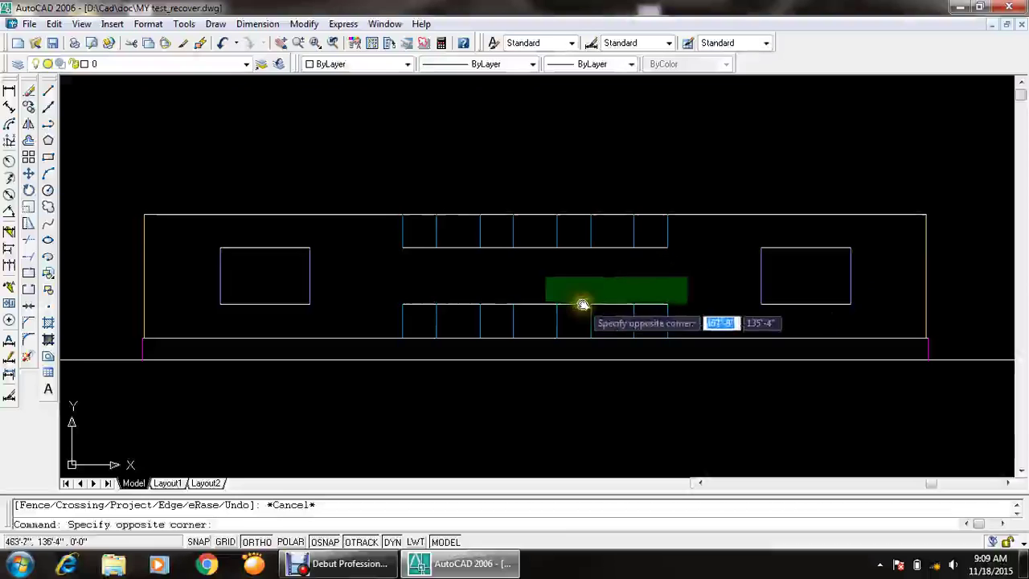
- Erase the middle grid lines
{"action": "left_click", "coordinate": [383, 319]}
{"action": "key", "text": "Delete"}
{"action": "scroll", "coordinate": [487, 234], "scroll_direction": "up", "scroll_amount": 2}
{"action": "scroll", "coordinate": [487, 234], "scroll_direction": "up", "scroll_amount": 2}
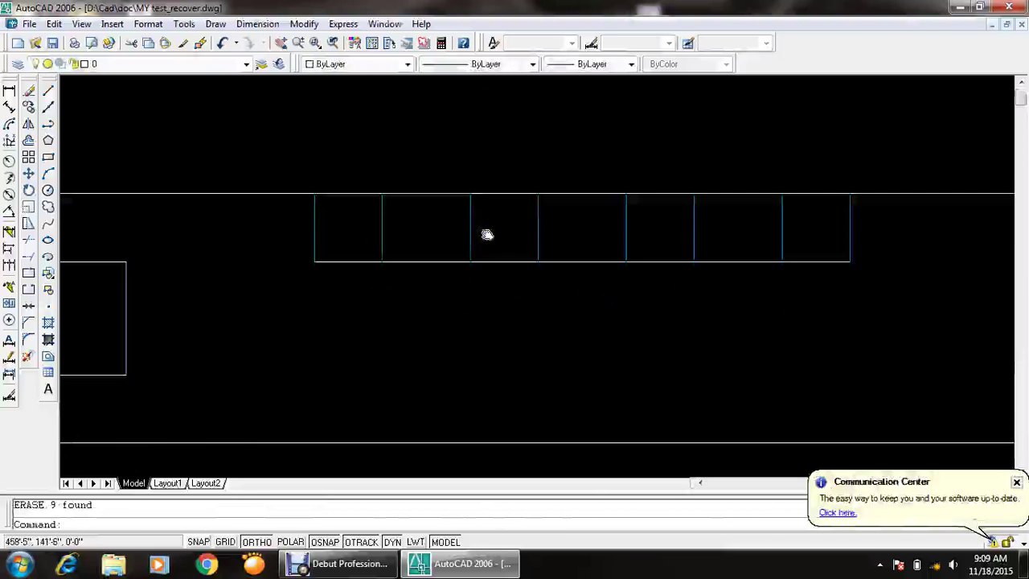
{"action": "middle_click_drag", "start_coordinate": [487, 234], "coordinate": [491, 241]}
{"action": "key", "text": "Escape"}
- Offset the top line down 1', then offset that copy a further 1.5'
{"action": "key", "text": "Return"}
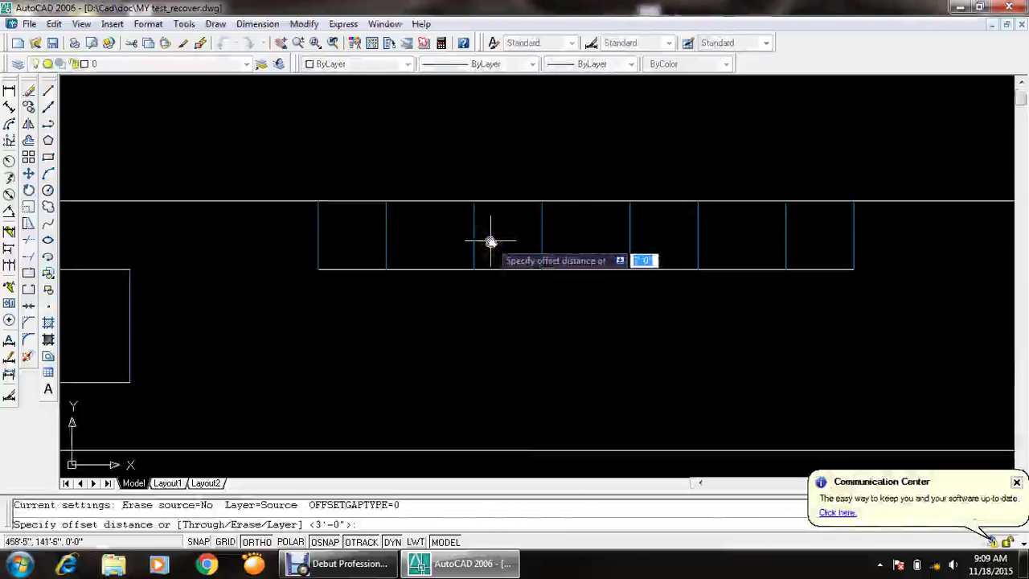
{"action": "key", "text": "Return"}
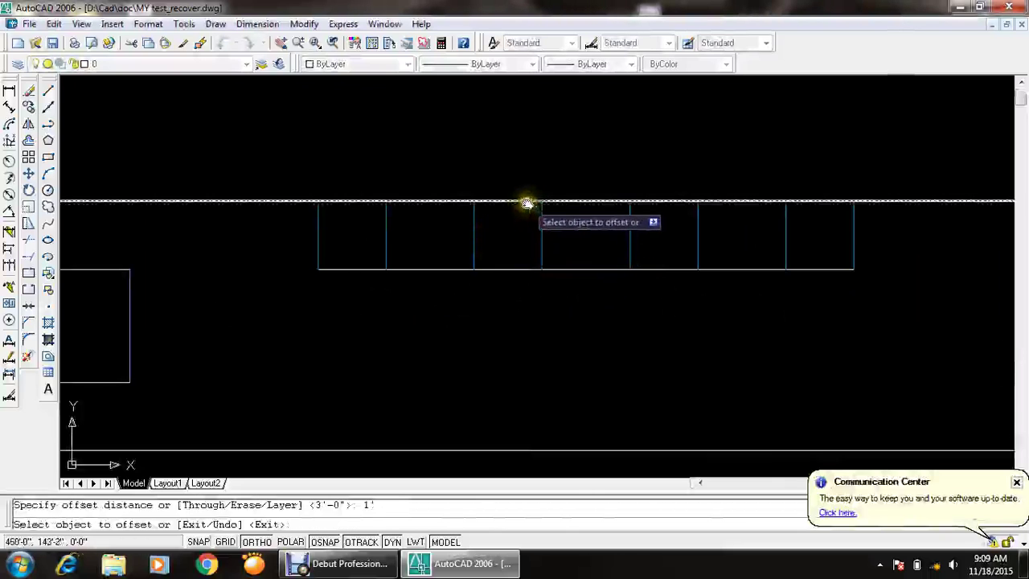
{"action": "left_click", "coordinate": [525, 202]}
{"action": "left_click", "coordinate": [529, 247]}
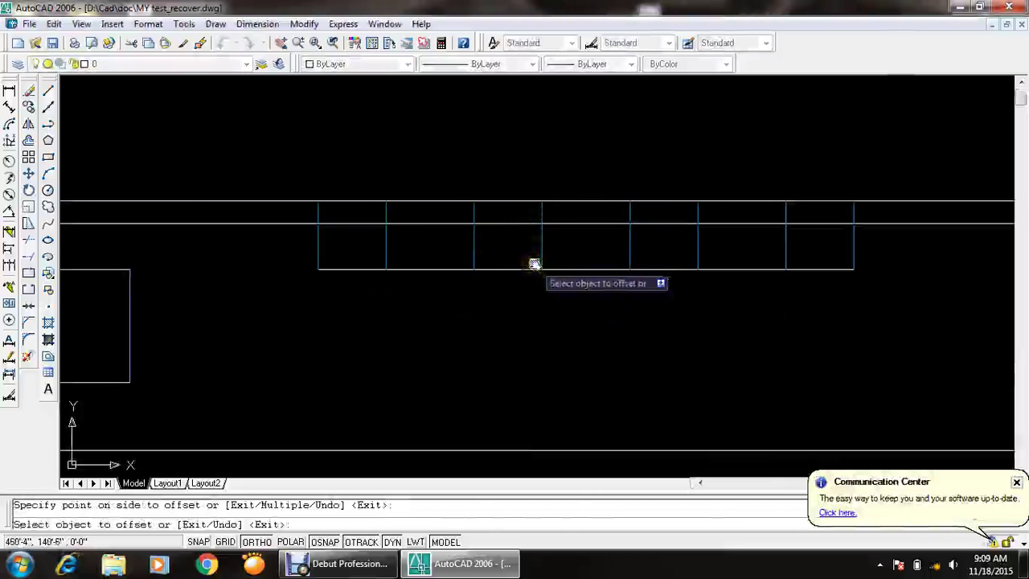
{"action": "key", "text": "Escape"}
{"action": "key", "text": "Return"}
{"action": "type", "text": "1.5'"}
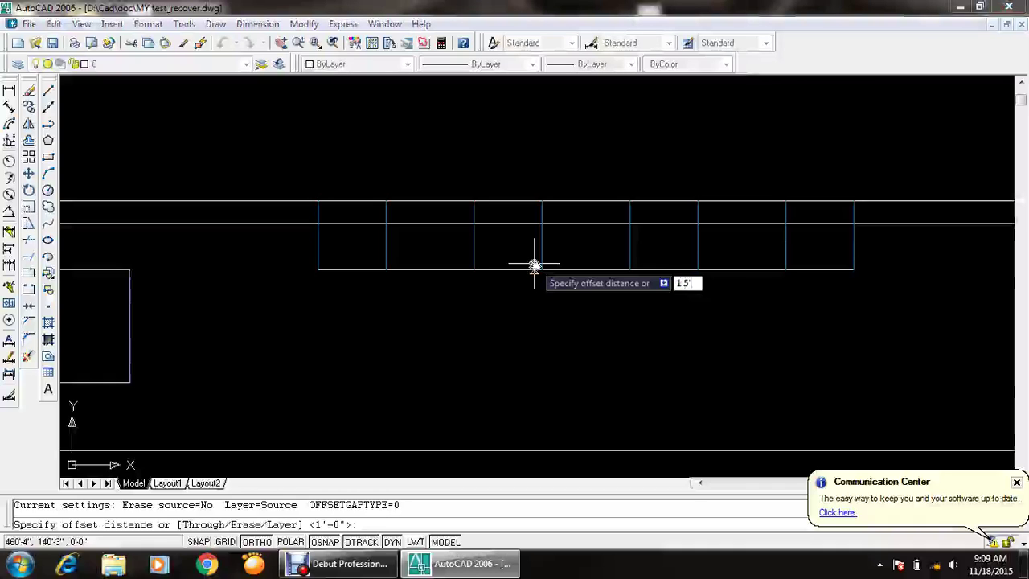
{"action": "key", "text": "Return"}
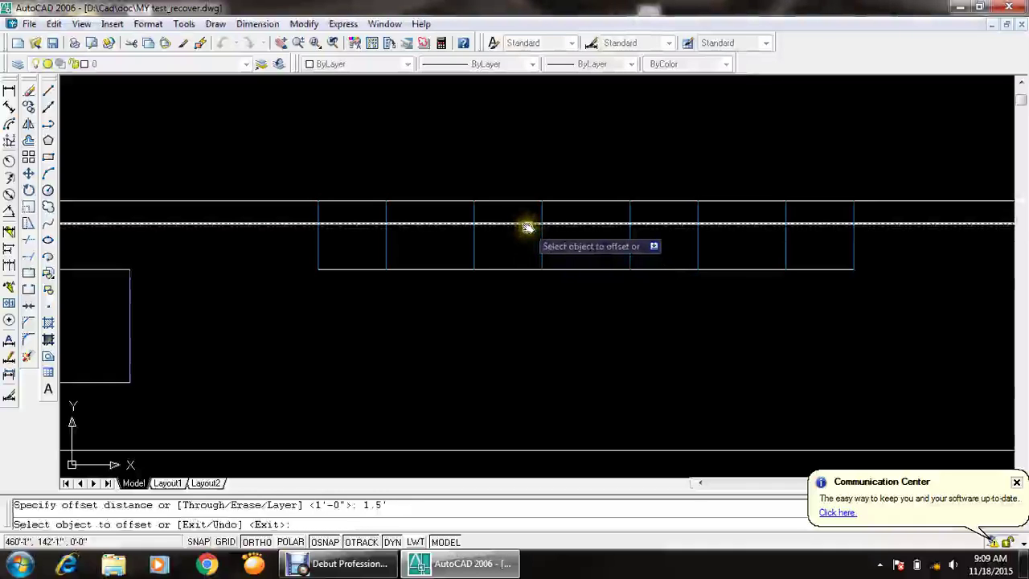
{"action": "left_click", "coordinate": [525, 225]}
{"action": "left_click", "coordinate": [521, 255]}
{"action": "key", "text": "Escape"}
- Erase the old bottom line of the band and trim the band's left overhangs
{"action": "left_click", "coordinate": [525, 270]}
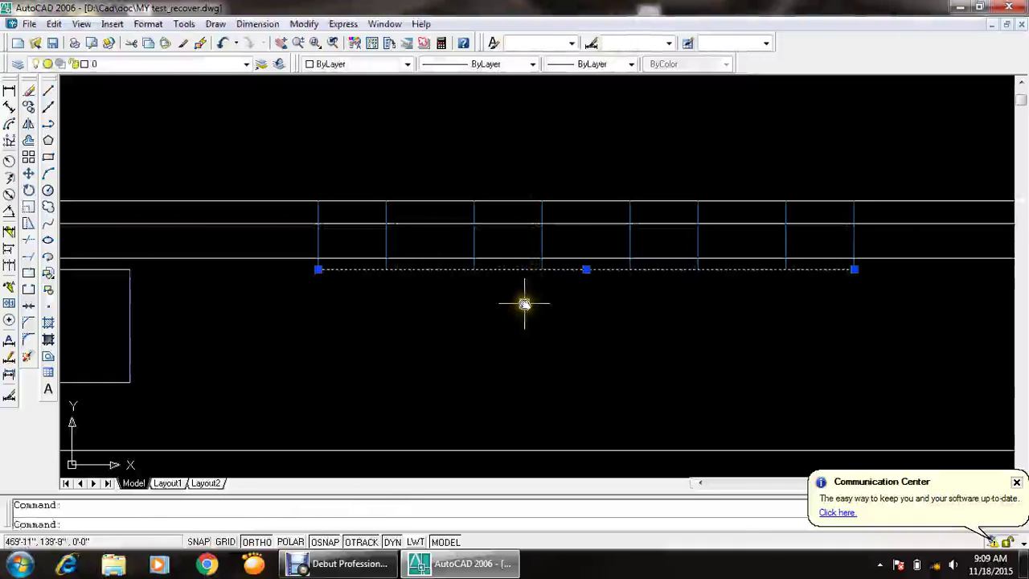
{"action": "key", "text": "Delete"}
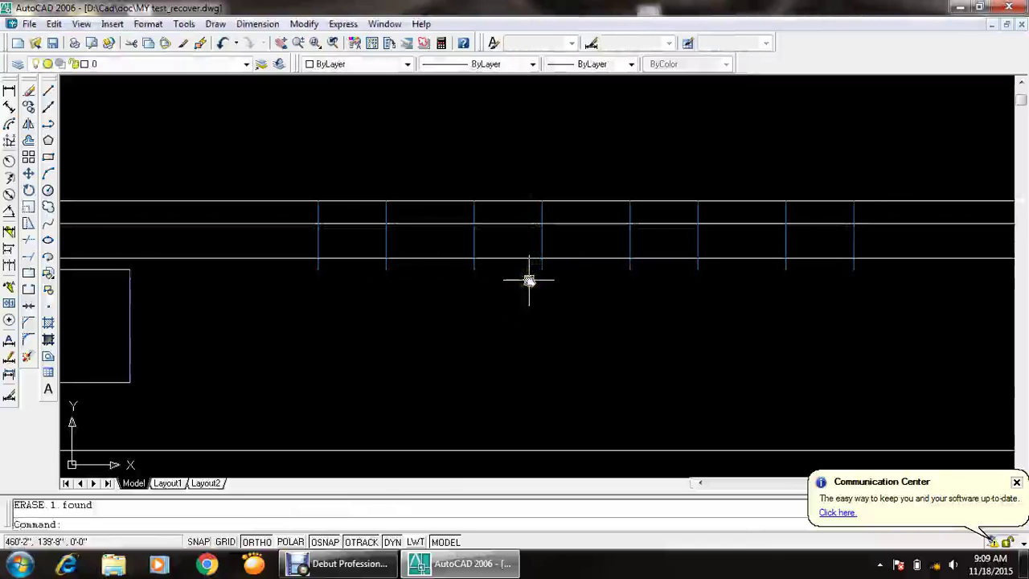
{"action": "type", "text": "TR"}
{"action": "key", "text": "Return"}
{"action": "key", "text": "Return"}
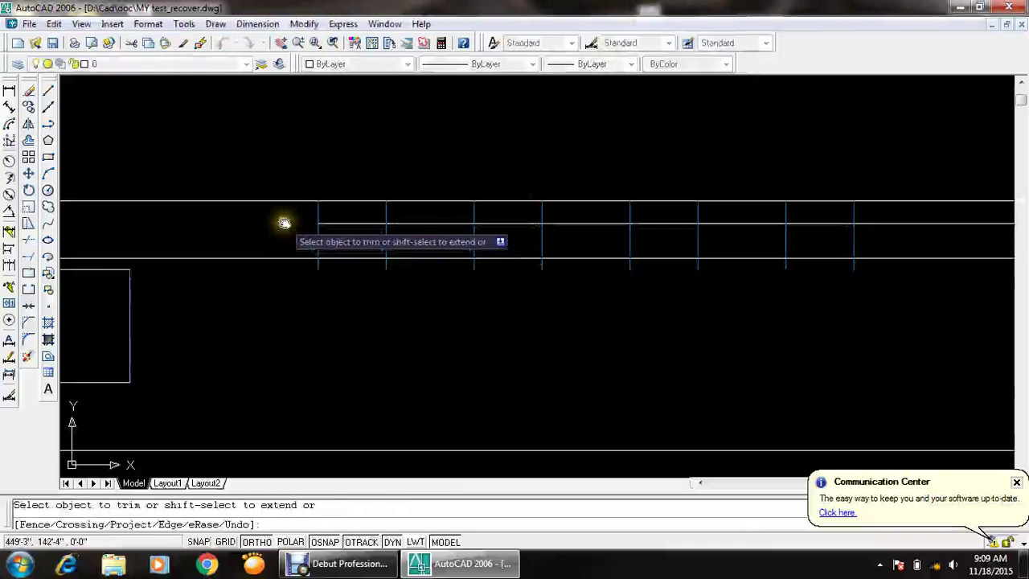
{"action": "left_click", "coordinate": [275, 258]}
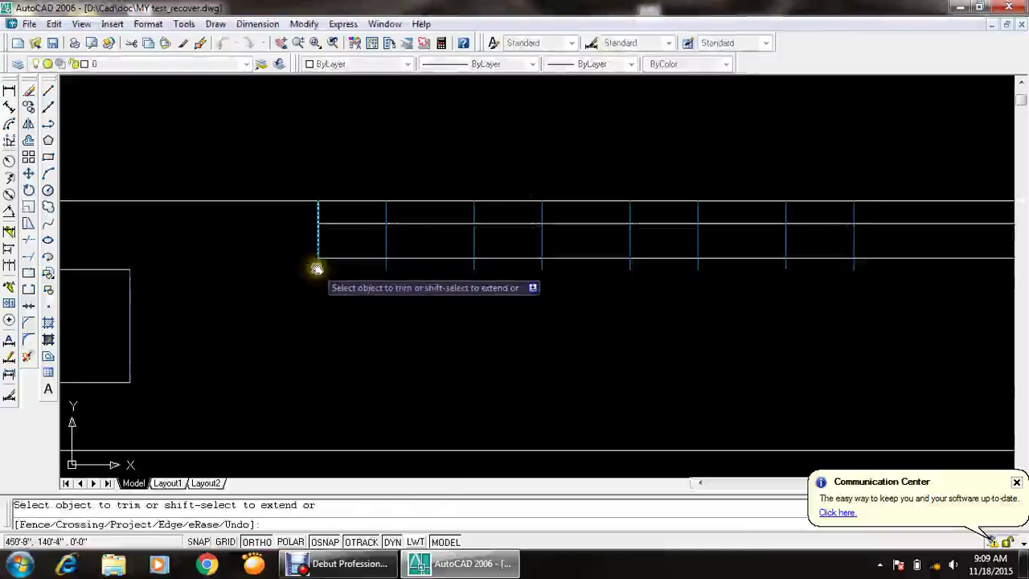
{"action": "left_click", "coordinate": [384, 265]}
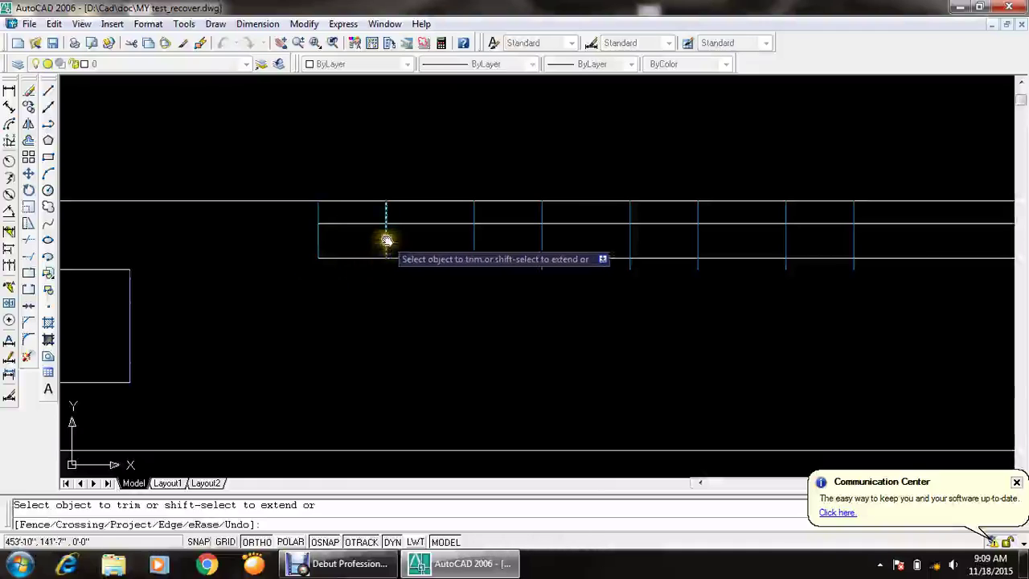
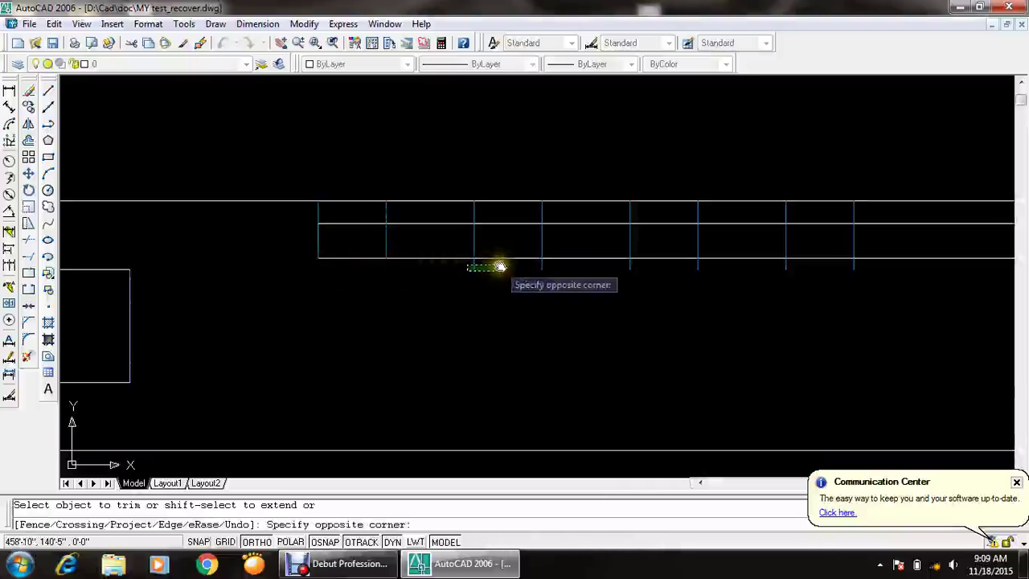
- Trim away the stubs hanging below the ventilator strip lines
{"action": "left_click", "coordinate": [554, 271]}
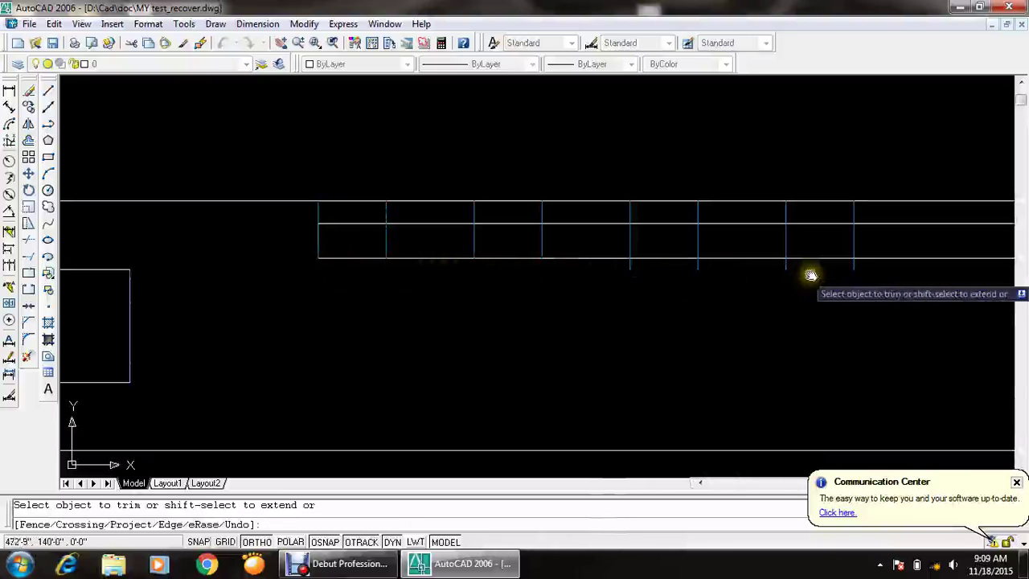
{"action": "left_click", "coordinate": [361, 279]}
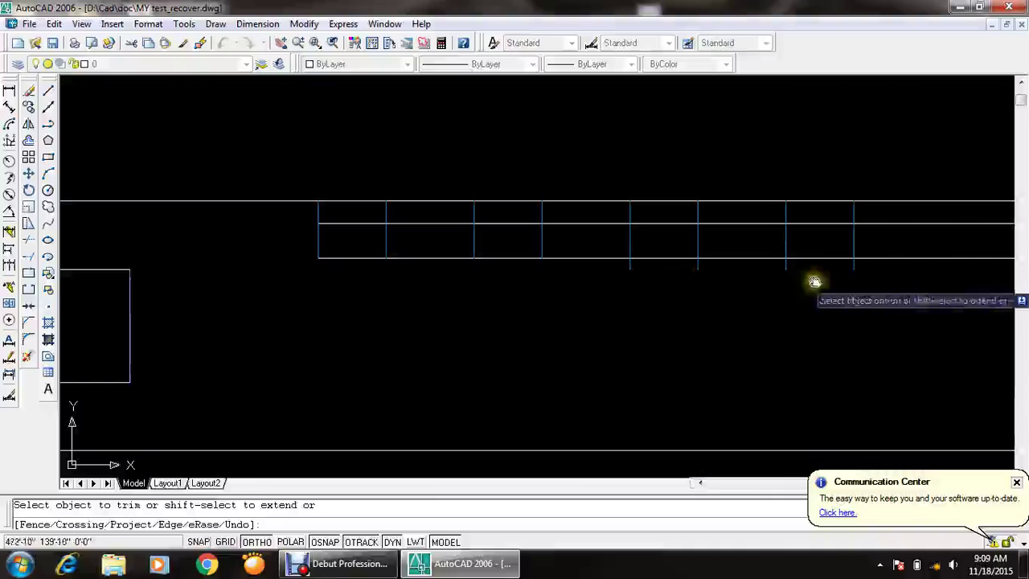
{"action": "left_click", "coordinate": [858, 274]}
{"action": "left_click", "coordinate": [402, 321]}
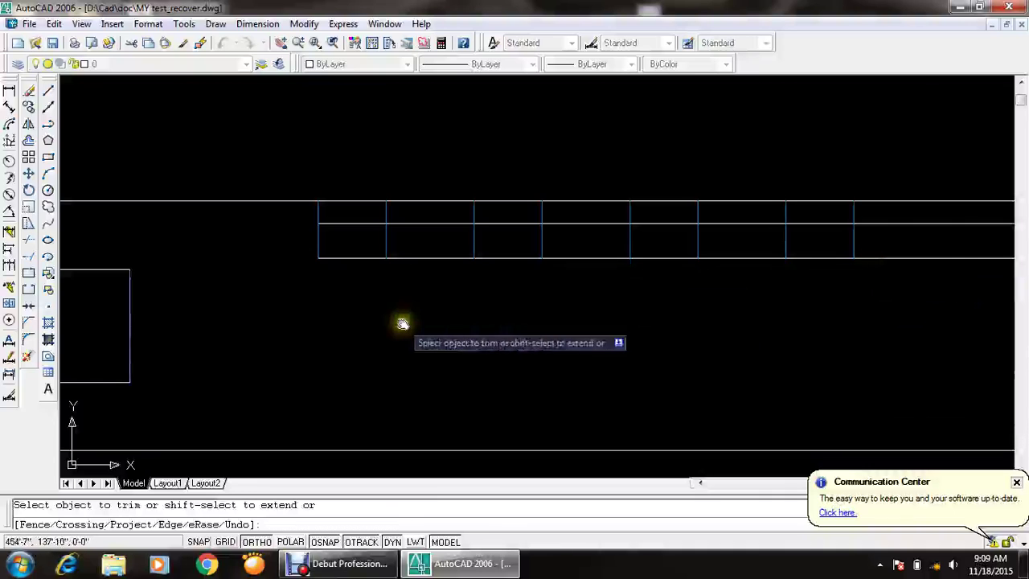
{"action": "scroll", "coordinate": [394, 310], "scroll_direction": "down", "scroll_amount": 1}
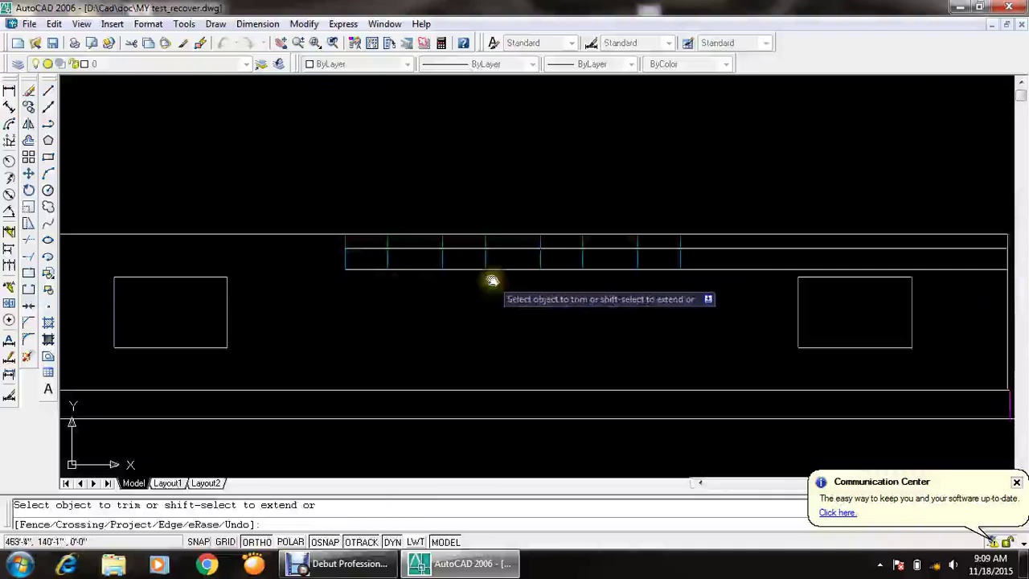
{"action": "scroll", "coordinate": [707, 245], "scroll_direction": "up", "scroll_amount": 5}
{"action": "scroll", "coordinate": [721, 244], "scroll_direction": "down", "scroll_amount": 3}
- Crossing-trim the segments between ventilators, leaving four separate rectangles
{"action": "left_click", "coordinate": [725, 238]}
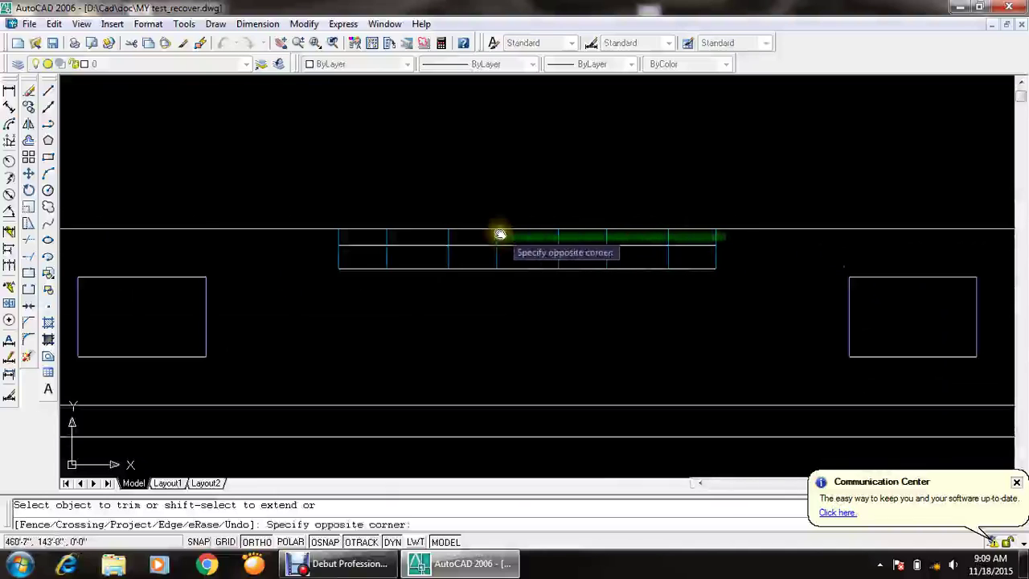
{"action": "left_click", "coordinate": [309, 236]}
{"action": "scroll", "coordinate": [344, 246], "scroll_direction": "up", "scroll_amount": 2}
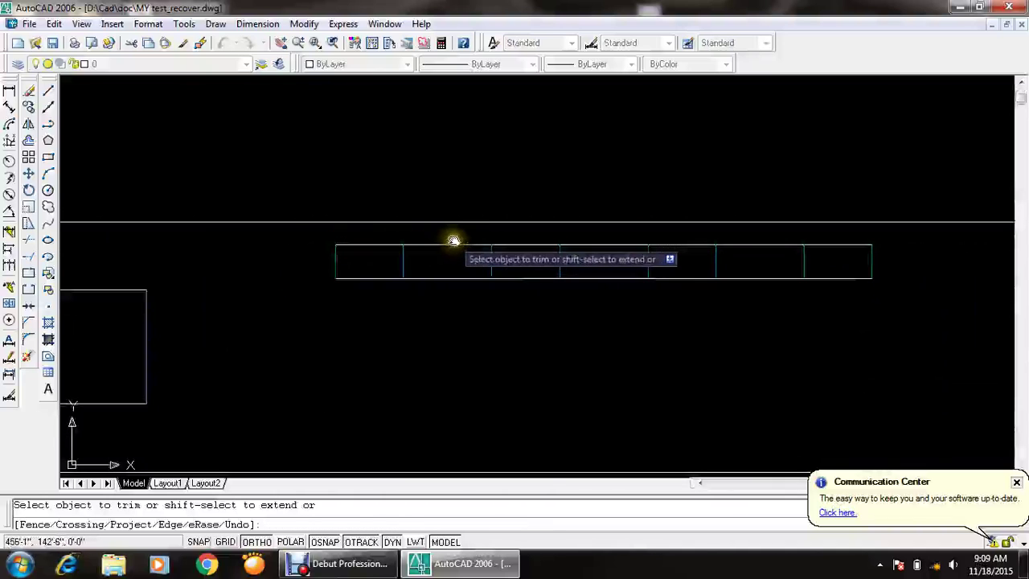
{"action": "left_click", "coordinate": [583, 247]}
{"action": "left_click", "coordinate": [614, 285]}
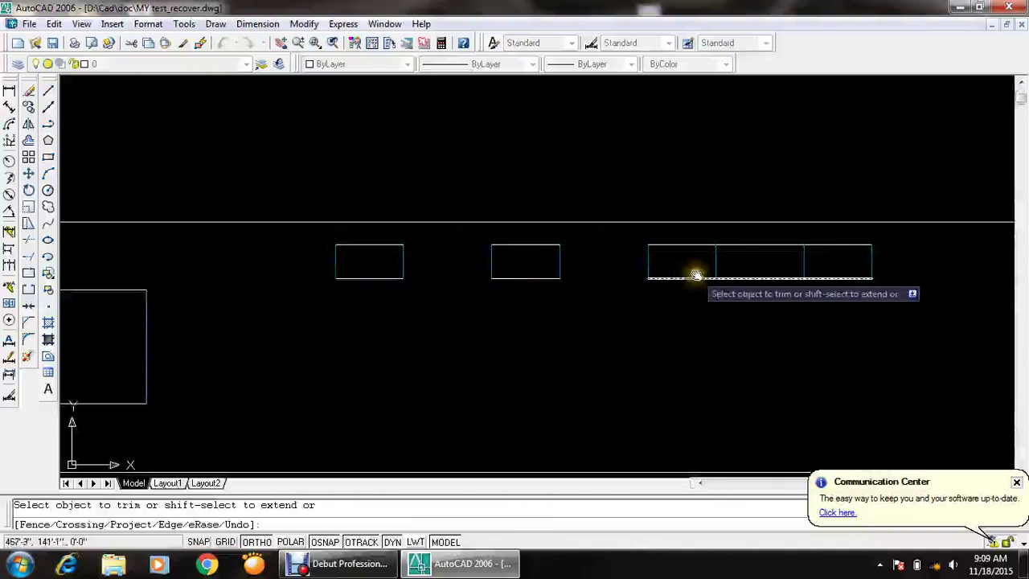
{"action": "left_click", "coordinate": [741, 289]}
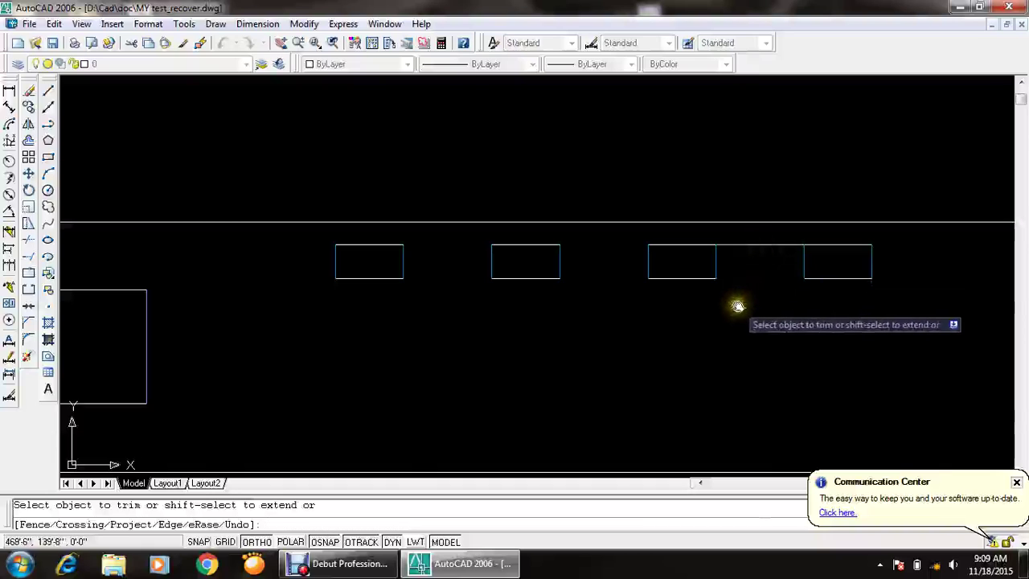
{"action": "key", "text": "Escape"}
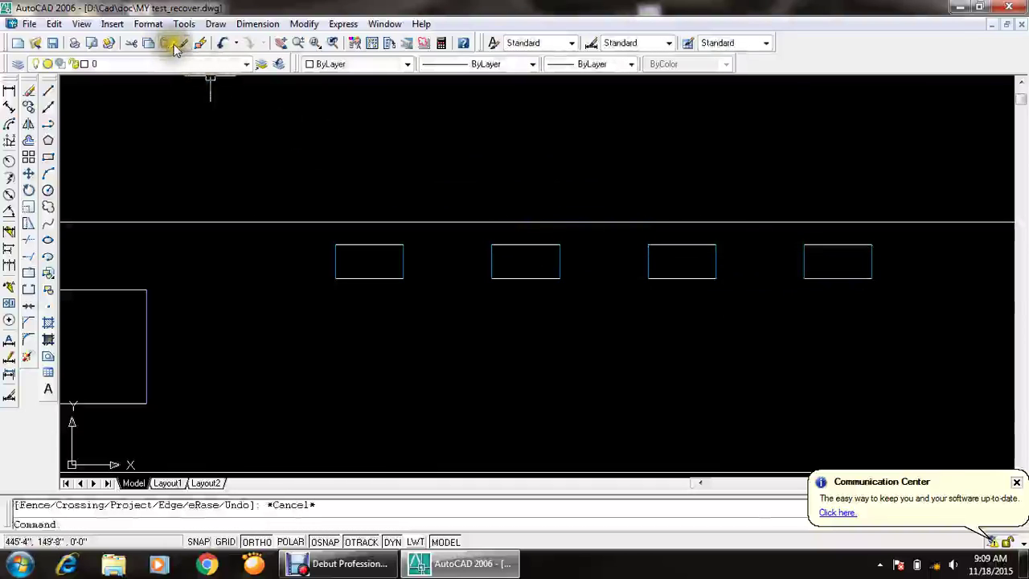
- Match properties from a window rectangle onto nearby objects, then cancel
{"action": "left_click", "coordinate": [198, 42]}
{"action": "scroll", "coordinate": [538, 233], "scroll_direction": "up", "scroll_amount": 2}
{"action": "left_click", "coordinate": [565, 265]}
{"action": "scroll", "coordinate": [565, 268], "scroll_direction": "down", "scroll_amount": 3}
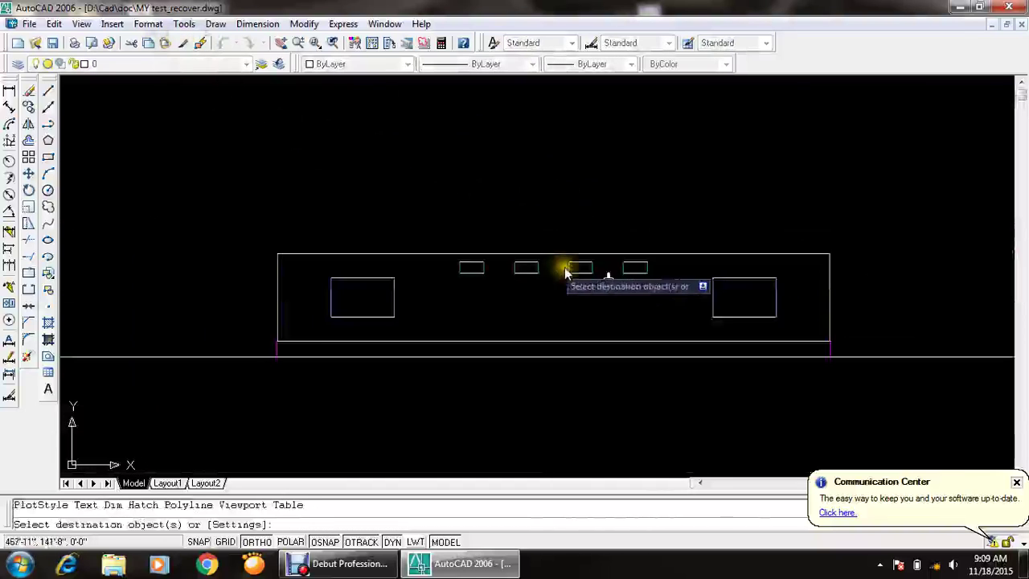
{"action": "scroll", "coordinate": [669, 269], "scroll_direction": "up", "scroll_amount": 2}
{"action": "left_click", "coordinate": [229, 322]}
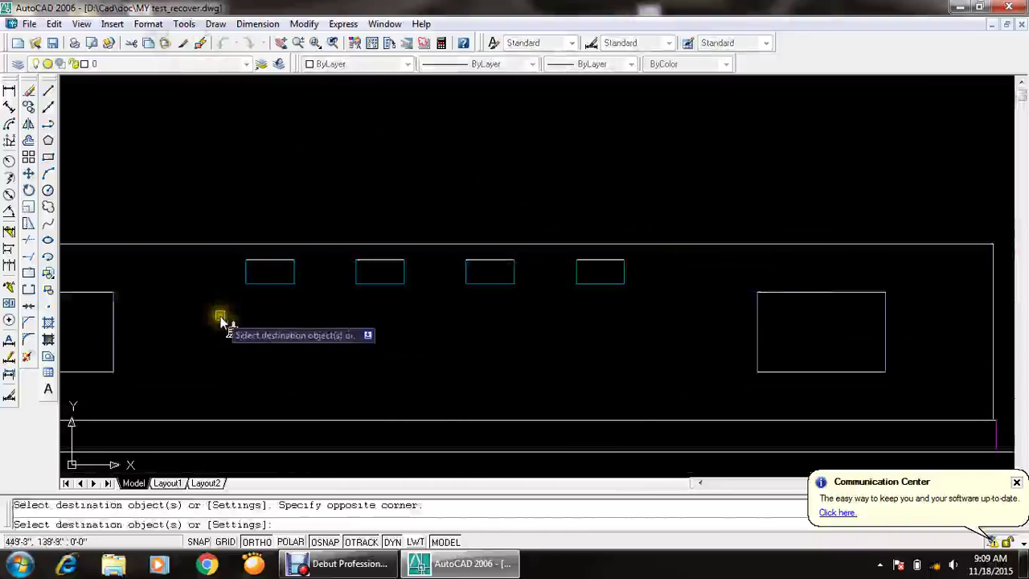
{"action": "scroll", "coordinate": [285, 245], "scroll_direction": "up", "scroll_amount": 3}
{"action": "scroll", "coordinate": [434, 313], "scroll_direction": "down", "scroll_amount": 4}
{"action": "scroll", "coordinate": [568, 294], "scroll_direction": "up", "scroll_amount": 3}
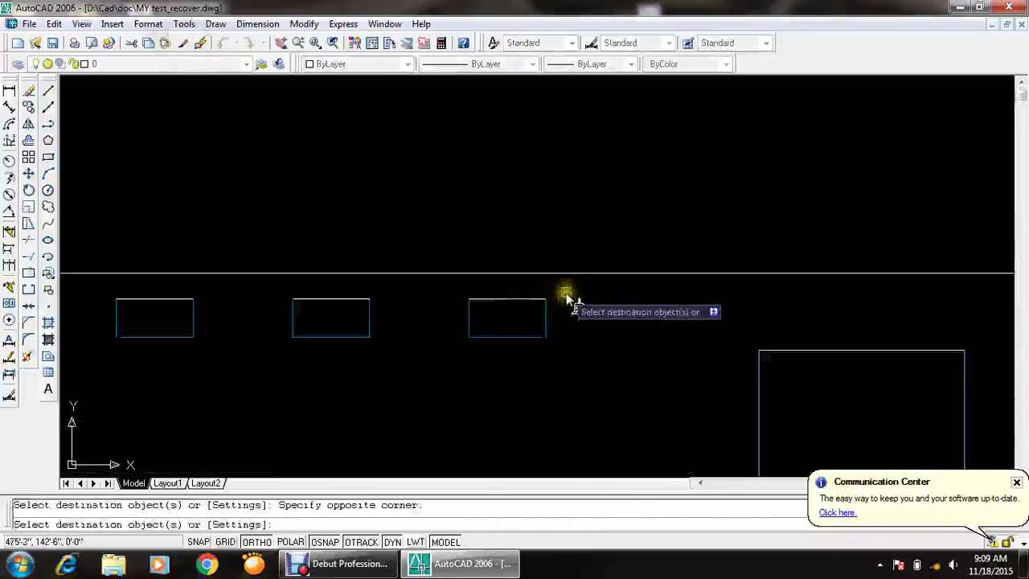
{"action": "left_click", "coordinate": [568, 294]}
{"action": "scroll", "coordinate": [567, 294], "scroll_direction": "down", "scroll_amount": 4}
{"action": "left_click", "coordinate": [400, 336]}
{"action": "key", "text": "Escape"}
- Copy the left window rectangle's properties onto the other rectangles, including the right window
{"action": "key", "text": "Return"}
{"action": "scroll", "coordinate": [230, 341], "scroll_direction": "up", "scroll_amount": 3}
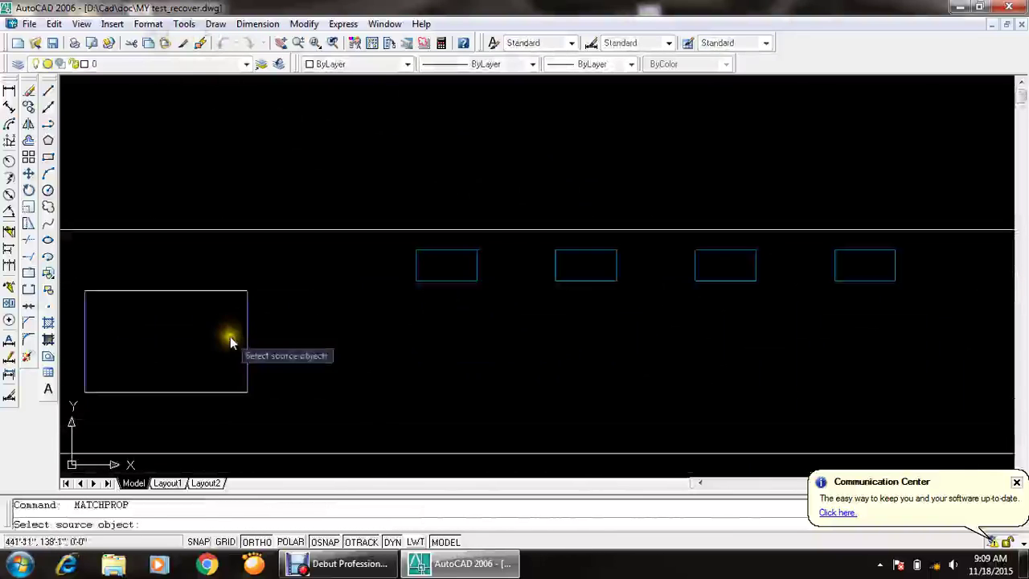
{"action": "left_click", "coordinate": [249, 335]}
{"action": "left_click", "coordinate": [276, 268]}
{"action": "left_click", "coordinate": [175, 394]}
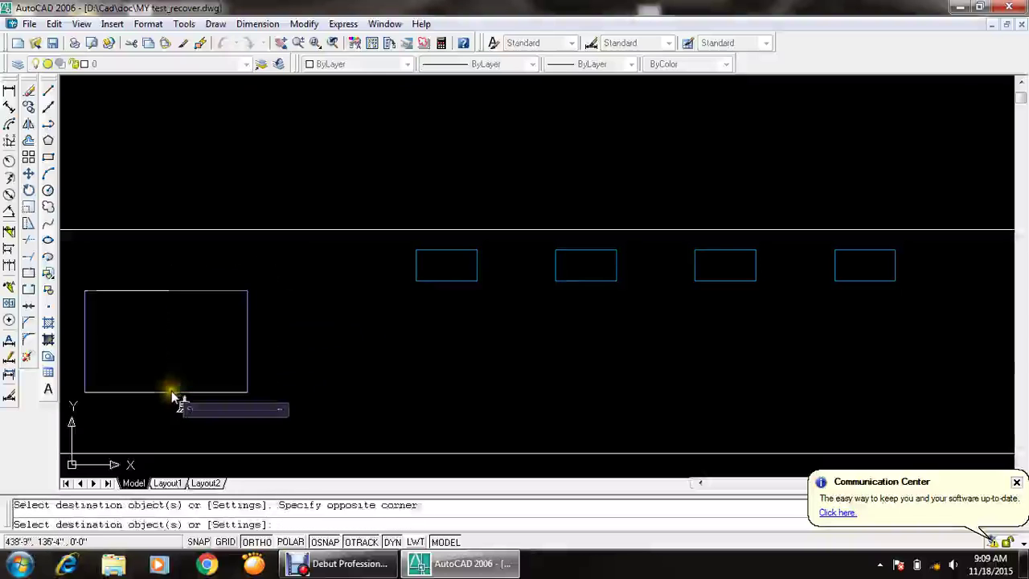
{"action": "scroll", "coordinate": [241, 341], "scroll_direction": "down", "scroll_amount": 4}
{"action": "left_click", "coordinate": [308, 333]}
{"action": "left_click", "coordinate": [211, 379]}
{"action": "scroll", "coordinate": [624, 336], "scroll_direction": "up", "scroll_amount": 2}
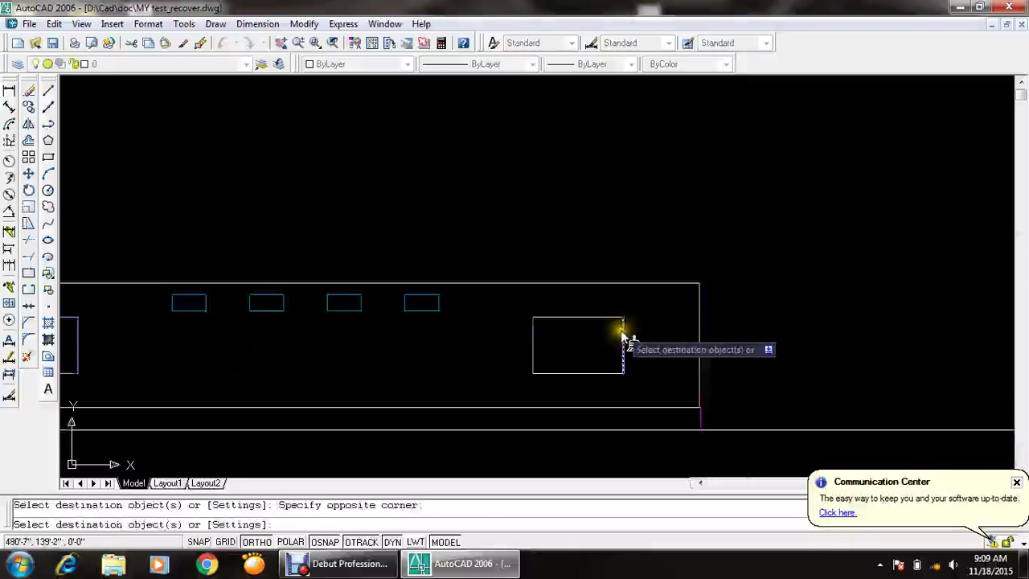
{"action": "left_click", "coordinate": [649, 311]}
{"action": "left_click", "coordinate": [558, 395]}
{"action": "key", "text": "Return"}
- Match the magenta plinth line onto both horizontal plinth lines
{"action": "scroll", "coordinate": [490, 360], "scroll_direction": "down", "scroll_amount": 2}
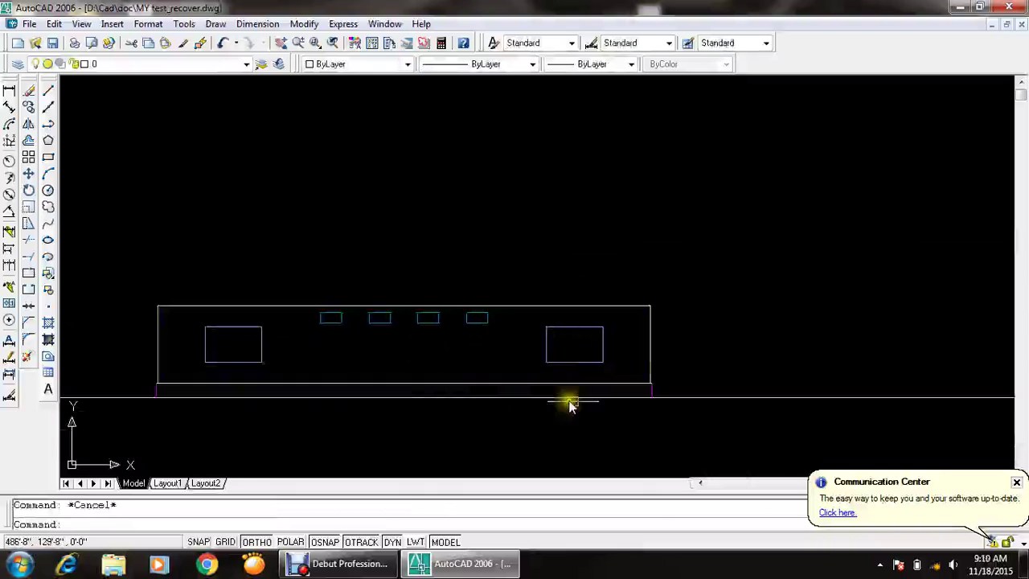
{"action": "scroll", "coordinate": [650, 391], "scroll_direction": "up", "scroll_amount": 2}
{"action": "key", "text": "Return"}
{"action": "left_click", "coordinate": [604, 356]}
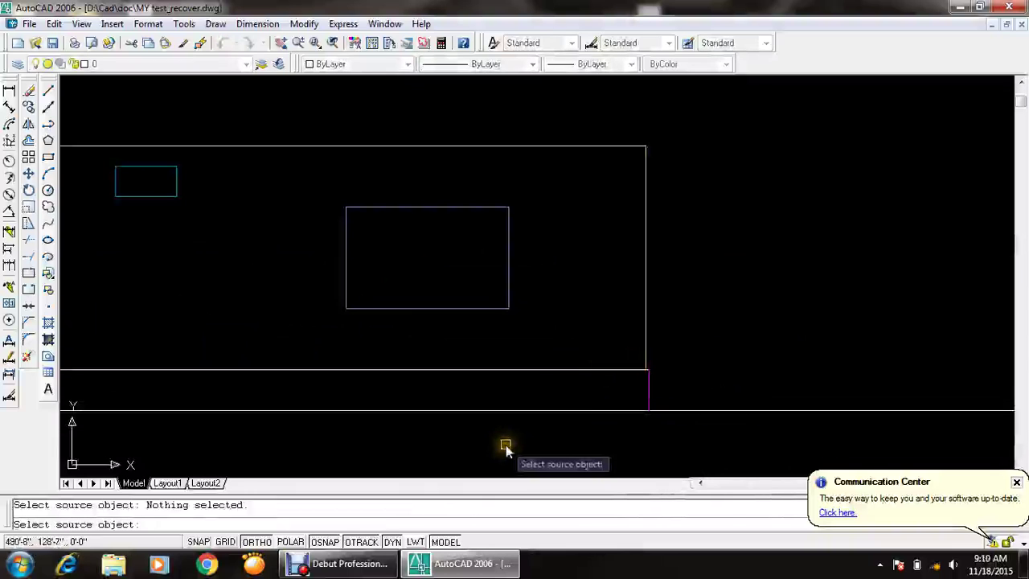
{"action": "left_click", "coordinate": [648, 390]}
{"action": "left_click", "coordinate": [631, 361]}
{"action": "left_click", "coordinate": [512, 442]}
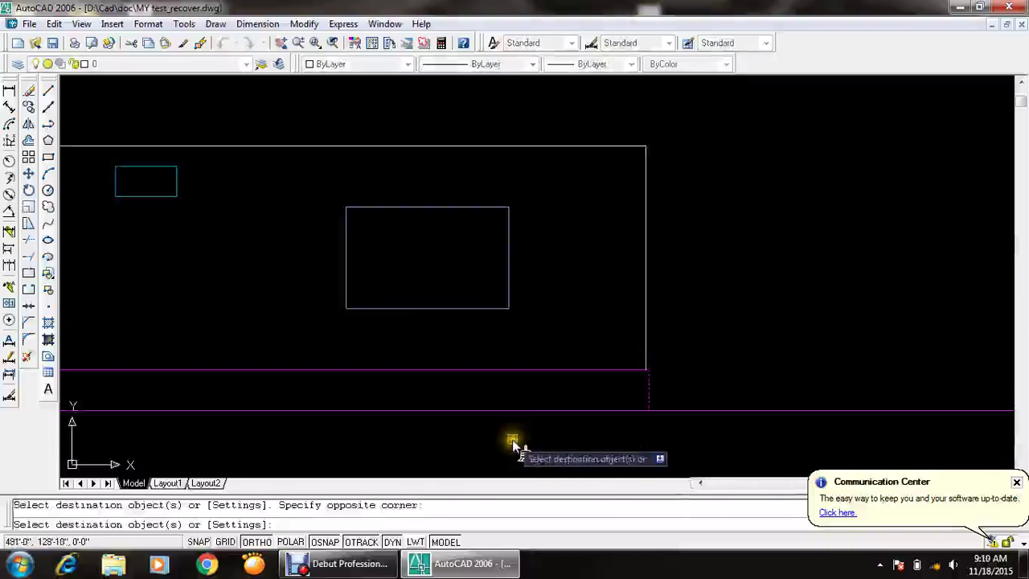
{"action": "scroll", "coordinate": [552, 362], "scroll_direction": "down", "scroll_amount": 4}
{"action": "scroll", "coordinate": [428, 333], "scroll_direction": "up", "scroll_amount": 3}
{"action": "key", "text": "Escape"}
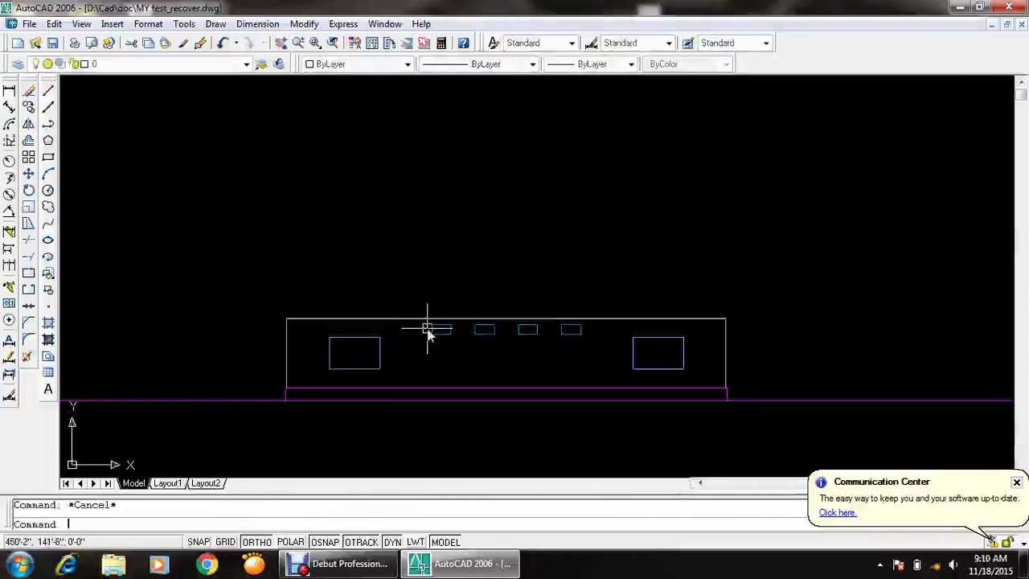
- Place a vertical construction line (XL) at the floor plan's wall
{"action": "type", "text": "xl"}
{"action": "key", "text": "Return"}
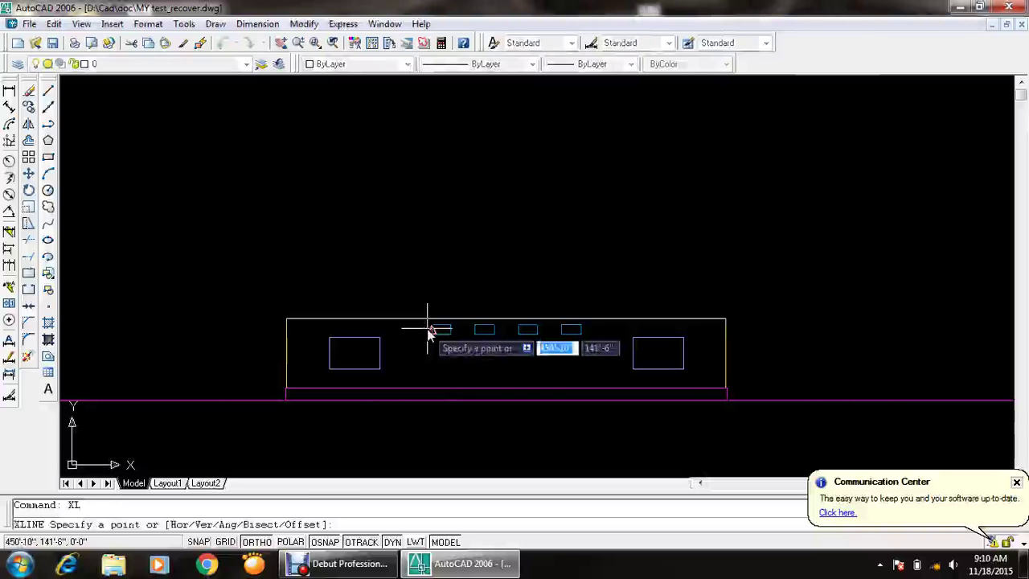
{"action": "type", "text": "v"}
{"action": "key", "text": "Return"}
{"action": "scroll", "coordinate": [485, 276], "scroll_direction": "down", "scroll_amount": 2}
{"action": "scroll", "coordinate": [434, 370], "scroll_direction": "down", "scroll_amount": 4}
{"action": "scroll", "coordinate": [435, 402], "scroll_direction": "up", "scroll_amount": 2}
{"action": "scroll", "coordinate": [437, 241], "scroll_direction": "up", "scroll_amount": 2}
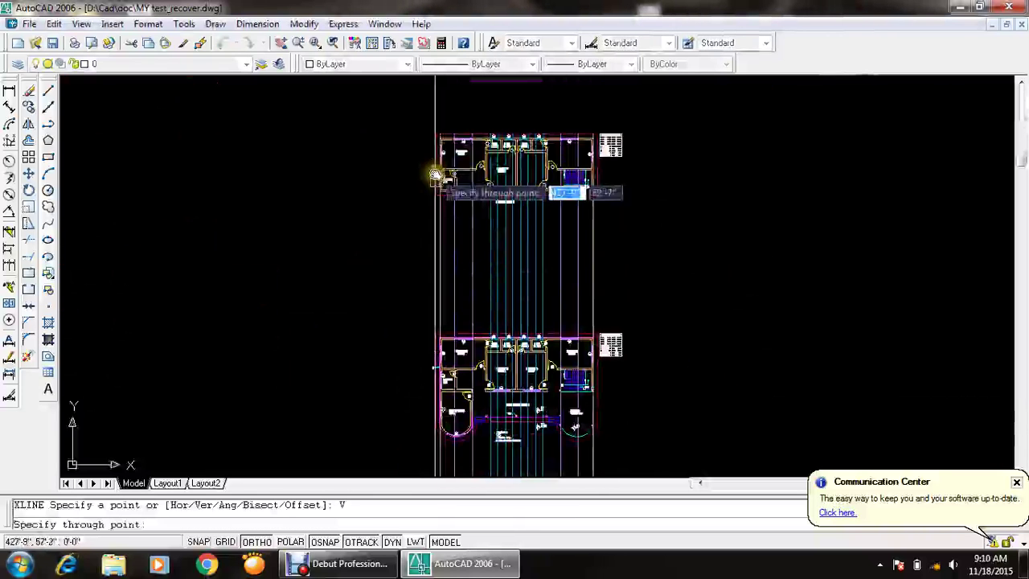
{"action": "scroll", "coordinate": [434, 353], "scroll_direction": "up", "scroll_amount": 2}
{"action": "scroll", "coordinate": [432, 321], "scroll_direction": "up", "scroll_amount": 2}
{"action": "left_click", "coordinate": [409, 264]}
{"action": "scroll", "coordinate": [404, 277], "scroll_direction": "down", "scroll_amount": 2}
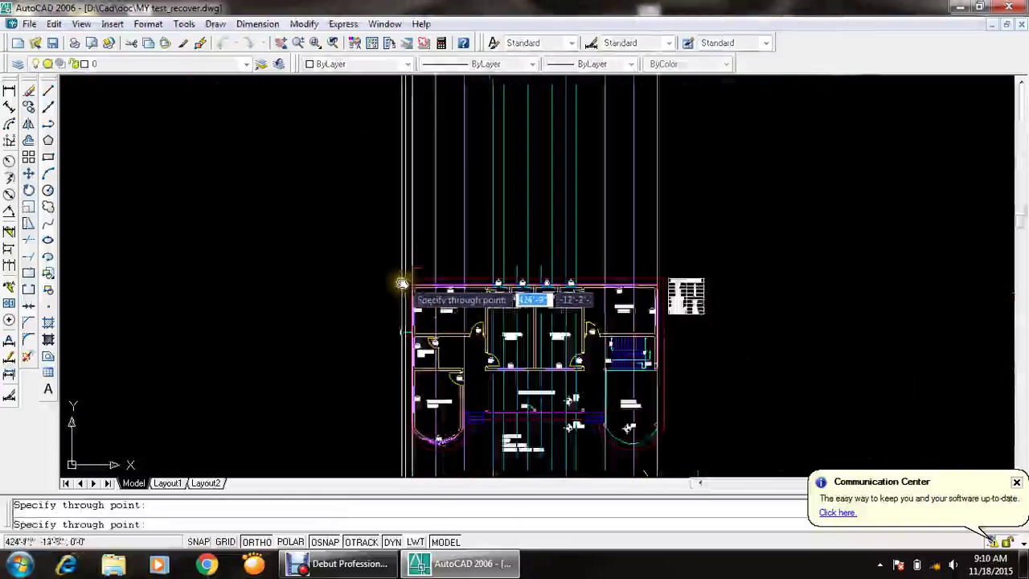
{"action": "scroll", "coordinate": [684, 266], "scroll_direction": "up", "scroll_amount": 3}
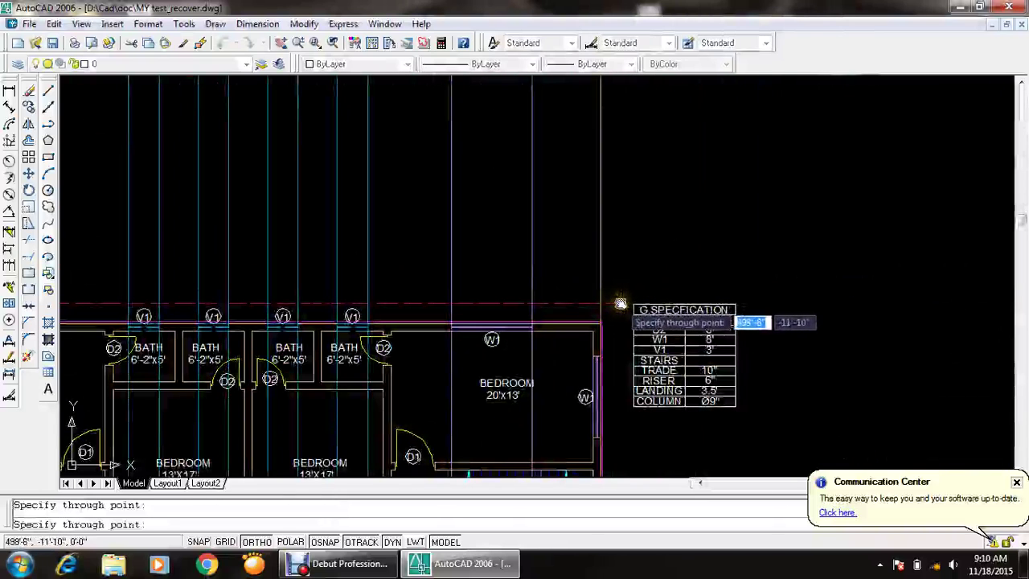
{"action": "key", "text": "Escape"}
{"action": "scroll", "coordinate": [618, 298], "scroll_direction": "down", "scroll_amount": 5}
{"action": "scroll", "coordinate": [614, 265], "scroll_direction": "up", "scroll_amount": 5}
{"action": "scroll", "coordinate": [499, 237], "scroll_direction": "up", "scroll_amount": 4}
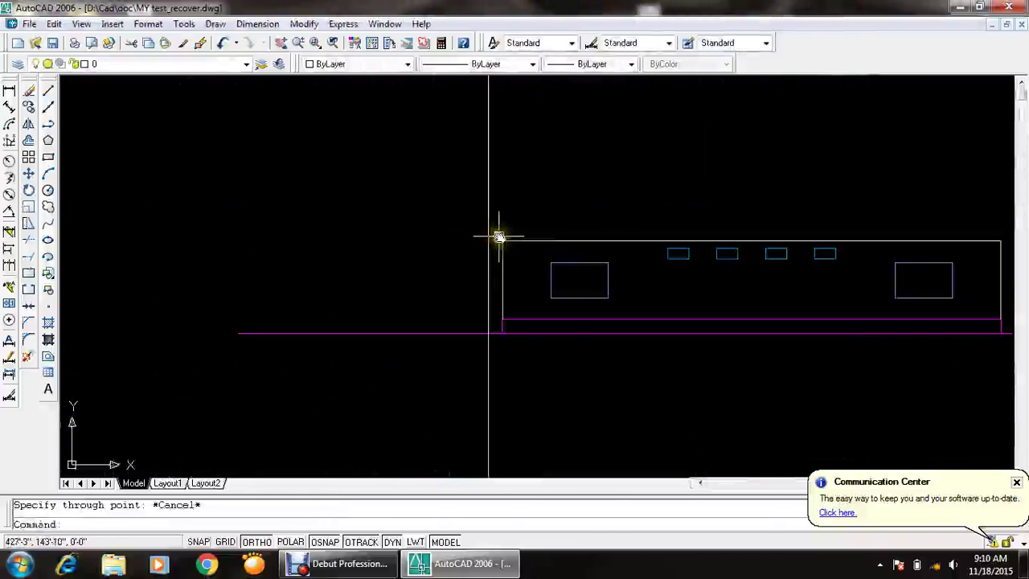
{"action": "type", "text": "EX"}
- Begin an extend operation and cancel it without changes
{"action": "key", "text": "Return"}
{"action": "key", "text": "Return"}
{"action": "scroll", "coordinate": [526, 241], "scroll_direction": "down", "scroll_amount": 3}
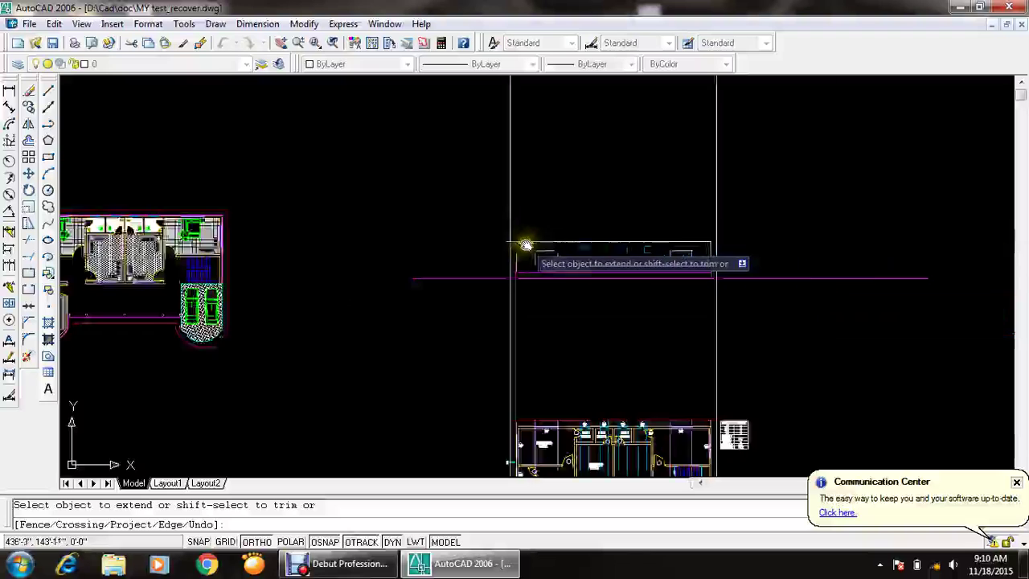
{"action": "scroll", "coordinate": [715, 230], "scroll_direction": "up", "scroll_amount": 2}
{"action": "scroll", "coordinate": [666, 251], "scroll_direction": "up", "scroll_amount": 1}
{"action": "key", "text": "Escape"}
{"action": "scroll", "coordinate": [667, 233], "scroll_direction": "down", "scroll_amount": 3}
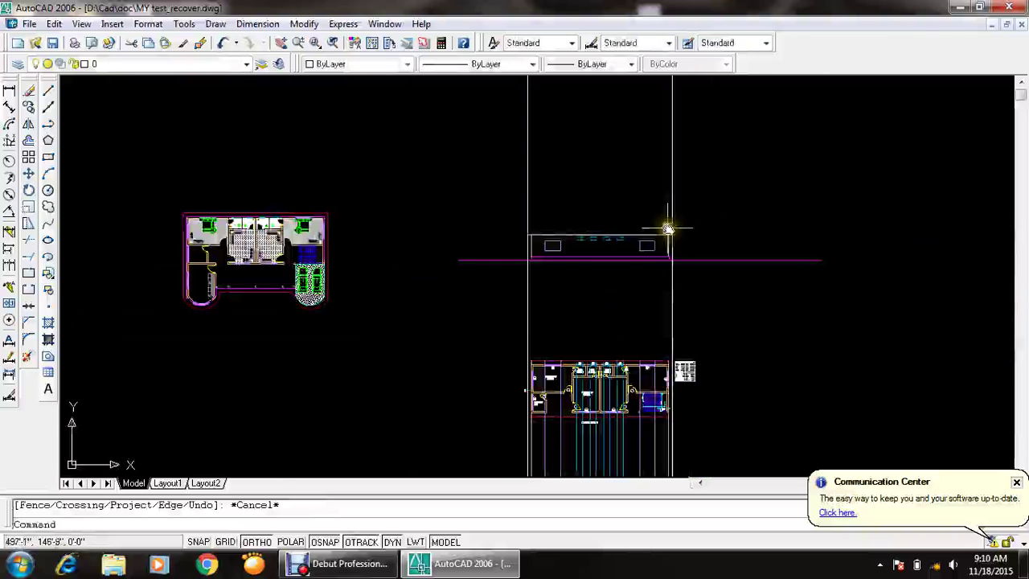
- Move the two vertical projection lines onto the roof layer
{"action": "left_click", "coordinate": [711, 211]}
{"action": "left_click", "coordinate": [475, 211]}
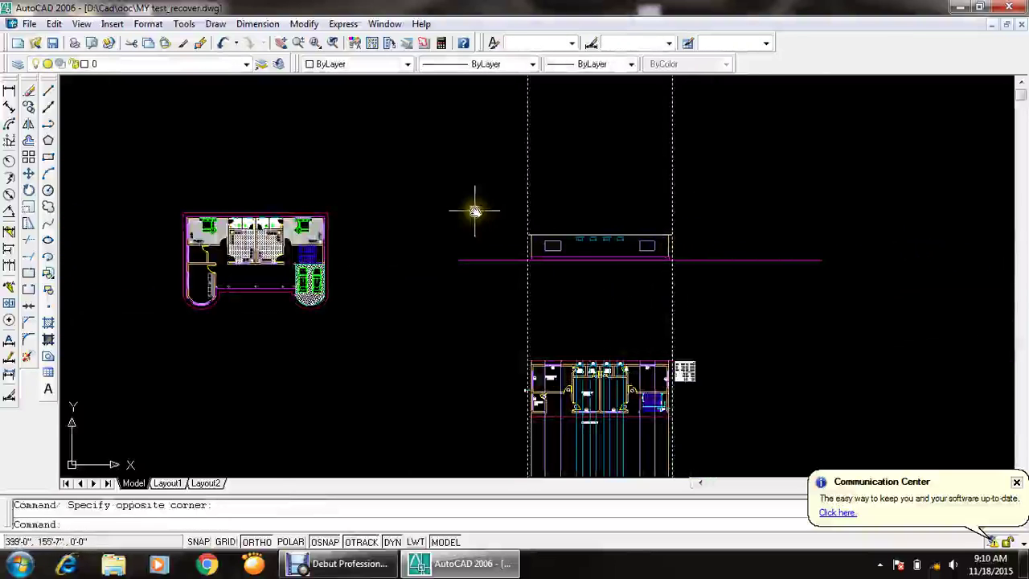
{"action": "left_click", "coordinate": [241, 64]}
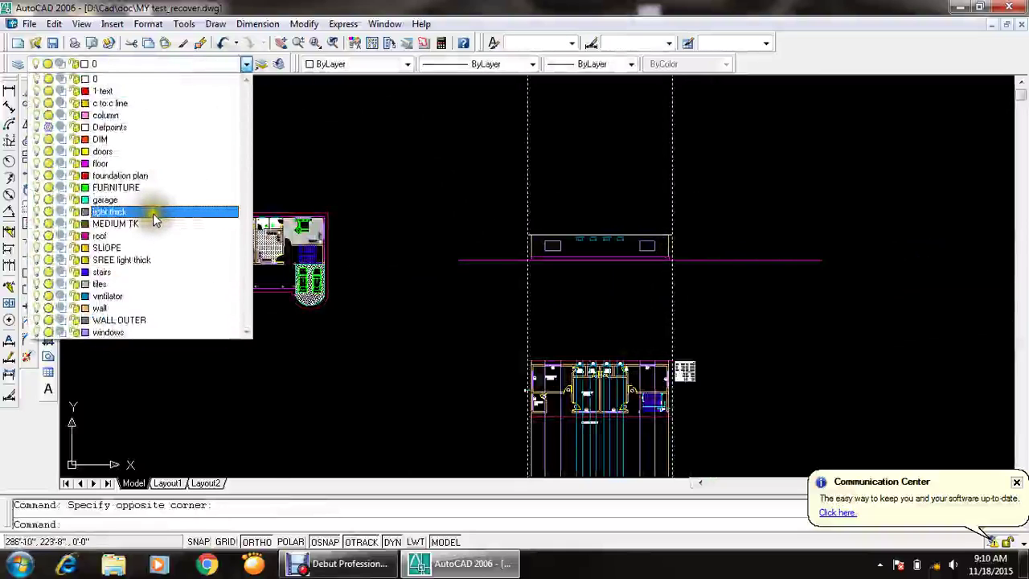
{"action": "key", "text": "Down"}
{"action": "key", "text": "Down"}
{"action": "left_click", "coordinate": [130, 237]}
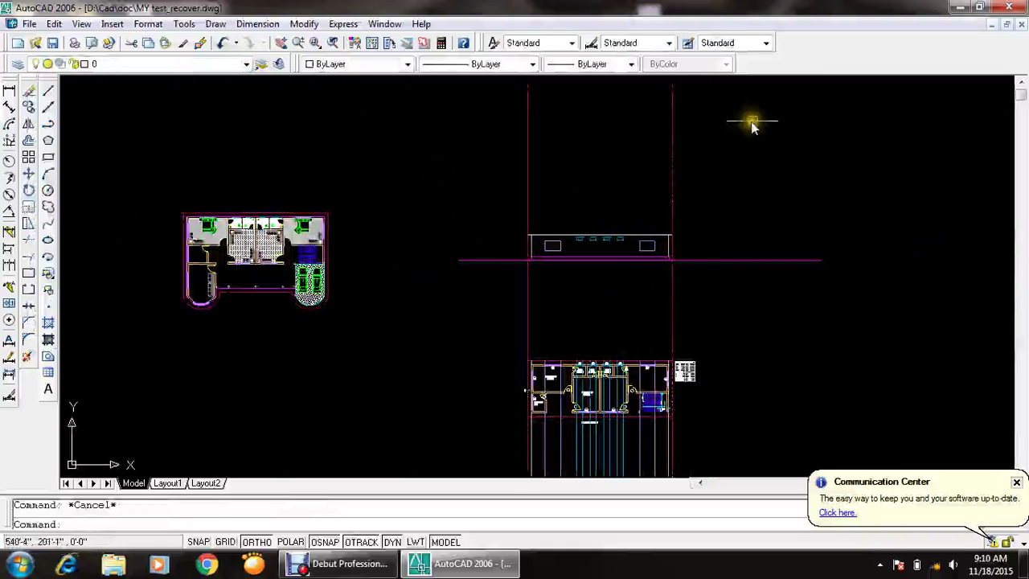
{"action": "left_click", "coordinate": [407, 152]}
{"action": "left_click", "coordinate": [480, 64]}
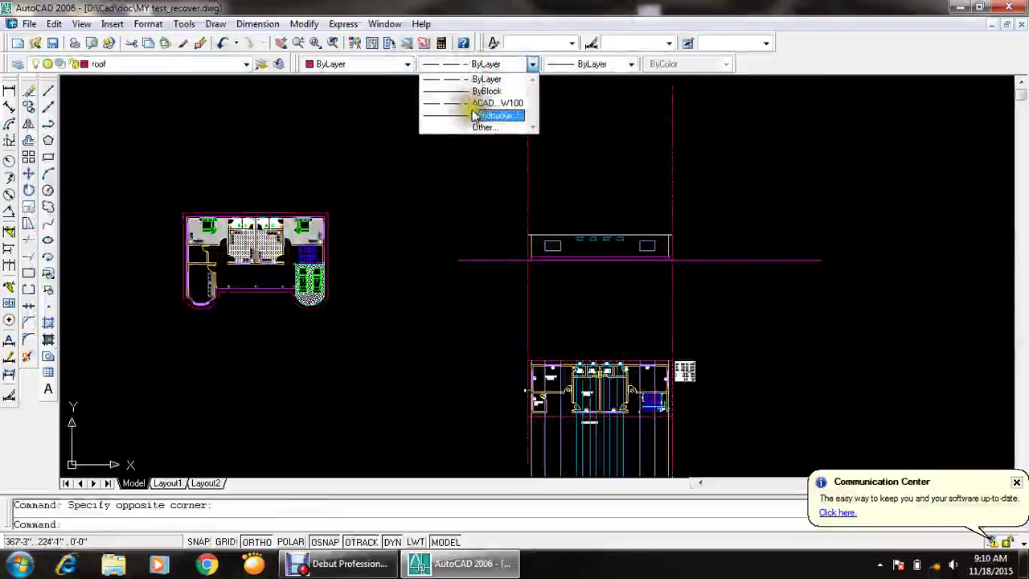
{"action": "key", "text": "Escape"}
{"action": "scroll", "coordinate": [540, 248], "scroll_direction": "up", "scroll_amount": 3}
{"action": "scroll", "coordinate": [542, 254], "scroll_direction": "up", "scroll_amount": 3}
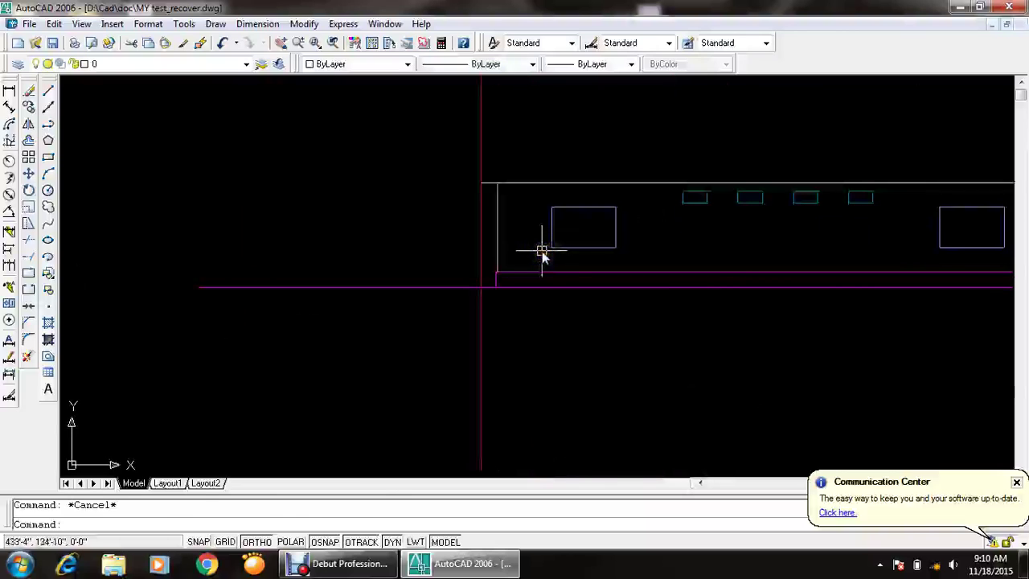
- Offset the top wall line 5' upward to form the roof band
{"action": "type", "text": "o"}
{"action": "key", "text": "Return"}
{"action": "type", "text": "5'"}
{"action": "key", "text": "Return"}
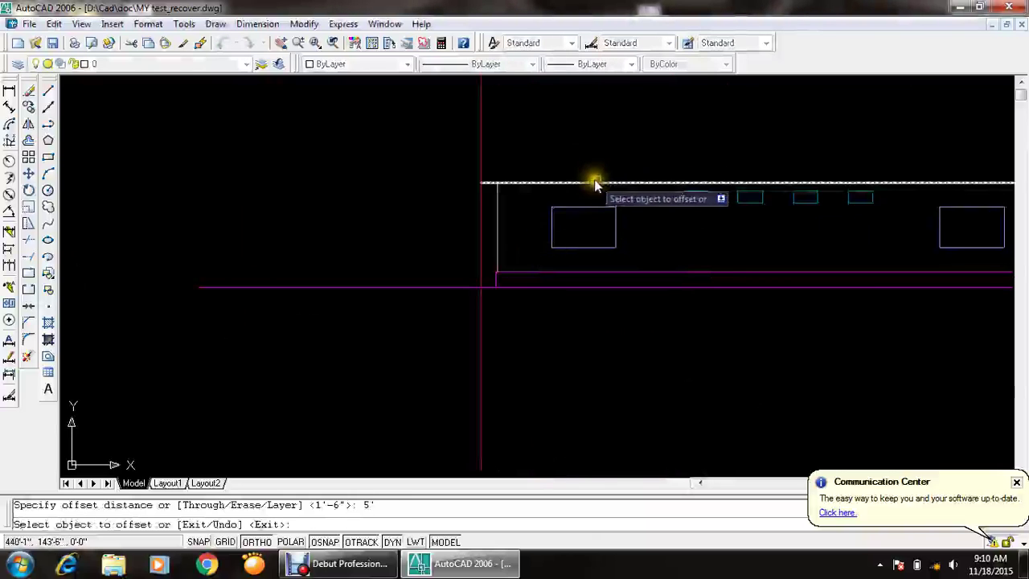
{"action": "left_click", "coordinate": [594, 183]}
{"action": "left_click", "coordinate": [591, 157]}
{"action": "scroll", "coordinate": [397, 239], "scroll_direction": "down", "scroll_amount": 2}
{"action": "key", "text": "Escape"}
{"action": "type", "text": "TR"}
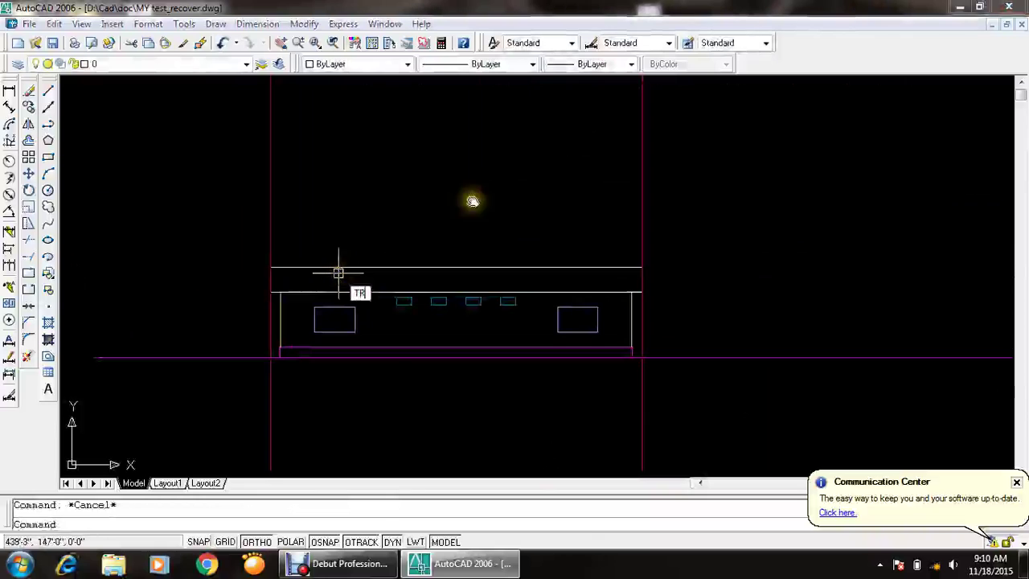
- Trim the verticals above the roof line and the stray segment at the left wall
{"action": "key", "text": "Return"}
{"action": "key", "text": "Return"}
{"action": "left_click", "coordinate": [705, 161]}
{"action": "left_click", "coordinate": [237, 174]}
{"action": "left_click", "coordinate": [645, 328]}
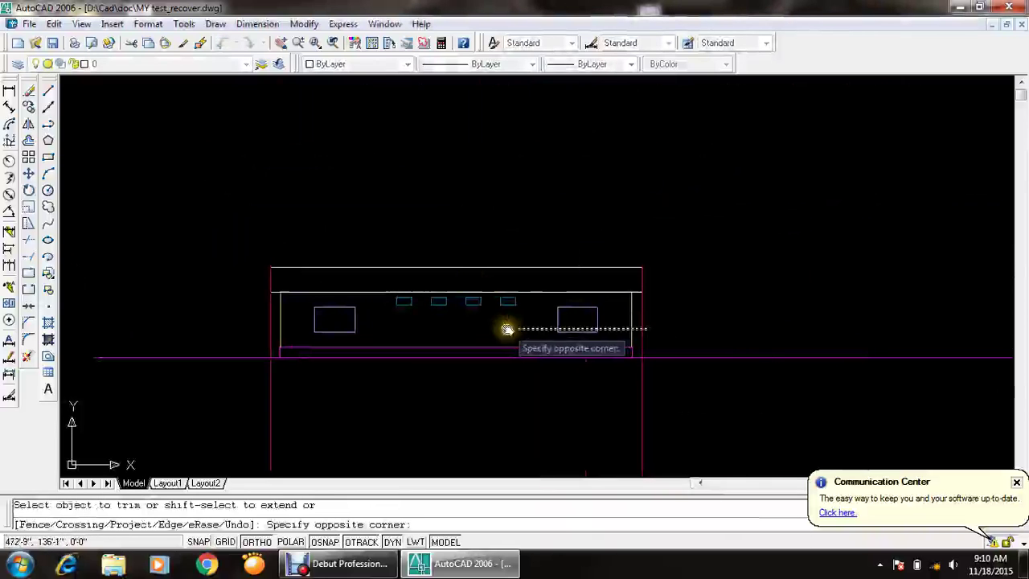
{"action": "left_click", "coordinate": [635, 329]}
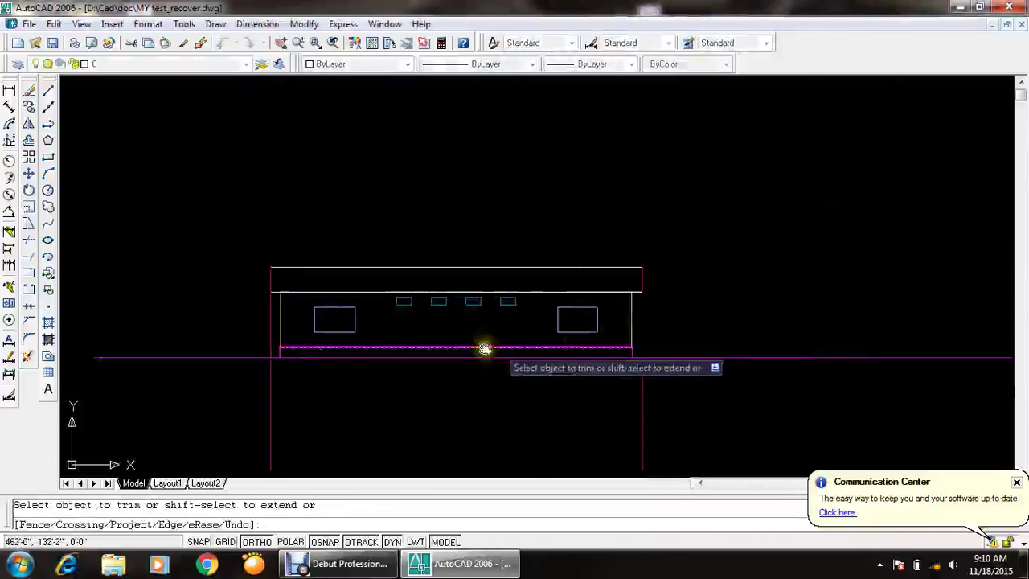
{"action": "key", "text": "Escape"}
{"action": "left_click", "coordinate": [270, 315]}
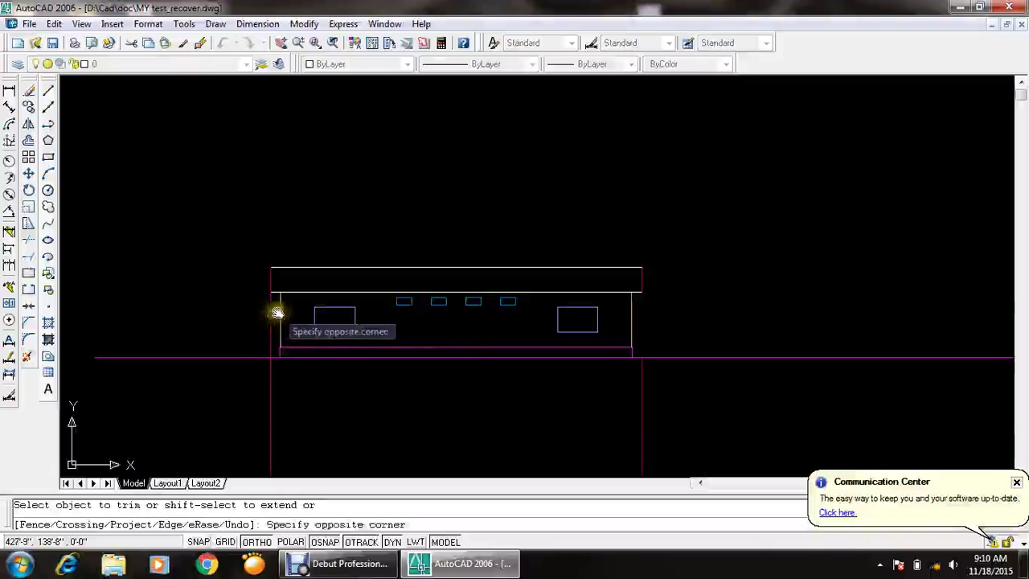
{"action": "left_click", "coordinate": [273, 314]}
{"action": "scroll", "coordinate": [356, 294], "scroll_direction": "down", "scroll_amount": 5}
{"action": "key", "text": "Escape"}
{"action": "scroll", "coordinate": [378, 368], "scroll_direction": "up", "scroll_amount": 3}
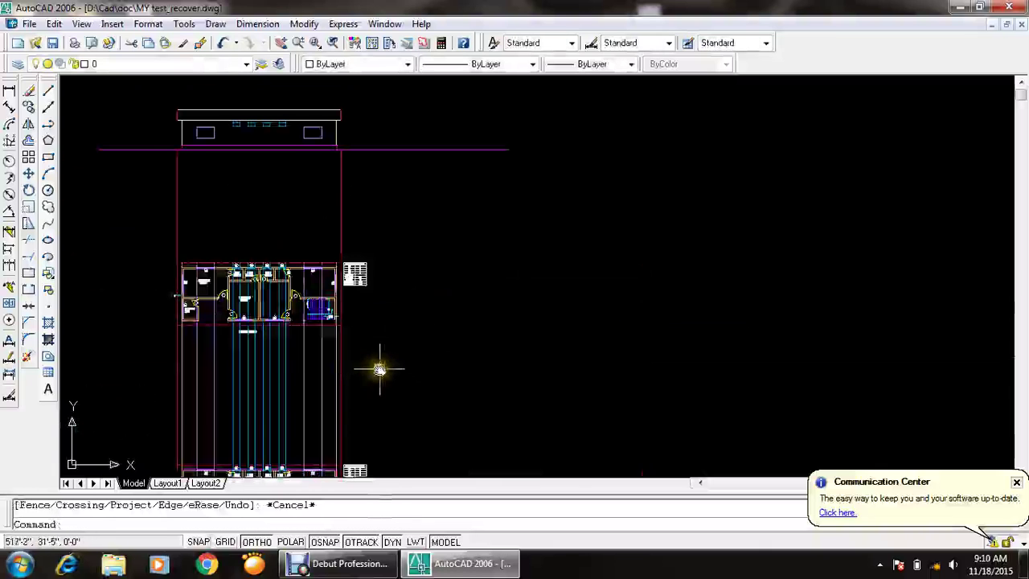
- Erase the projection lines between the plan and the elevation
{"action": "left_click", "coordinate": [379, 367]}
{"action": "left_click", "coordinate": [160, 384]}
{"action": "key", "text": "Delete"}
{"action": "scroll", "coordinate": [268, 357], "scroll_direction": "up", "scroll_amount": 2}
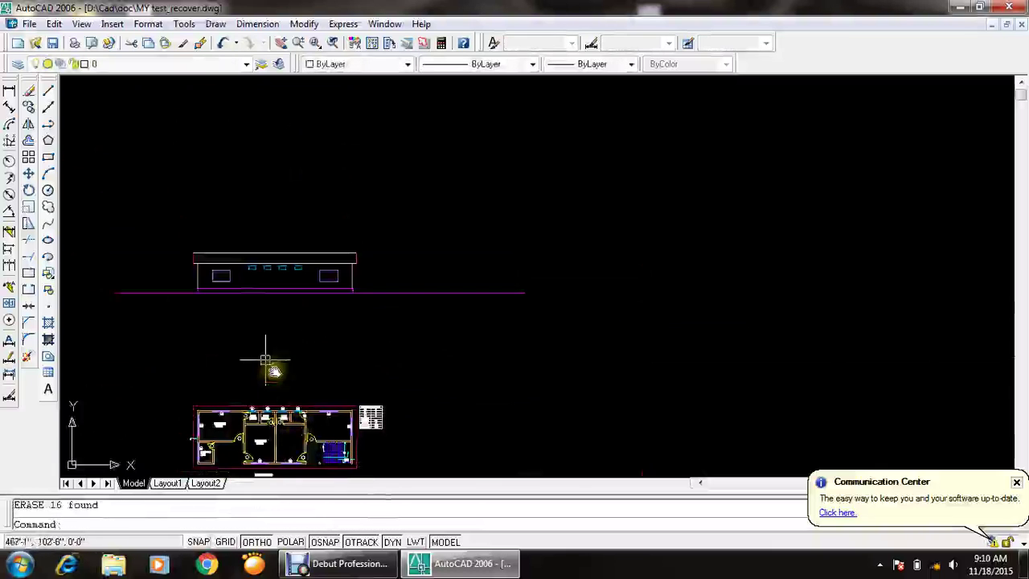
{"action": "scroll", "coordinate": [205, 249], "scroll_direction": "up", "scroll_amount": 2}
- Start Match Properties with the roof band as source, then cancel it
{"action": "type", "text": "a"}
{"action": "key", "text": "Return"}
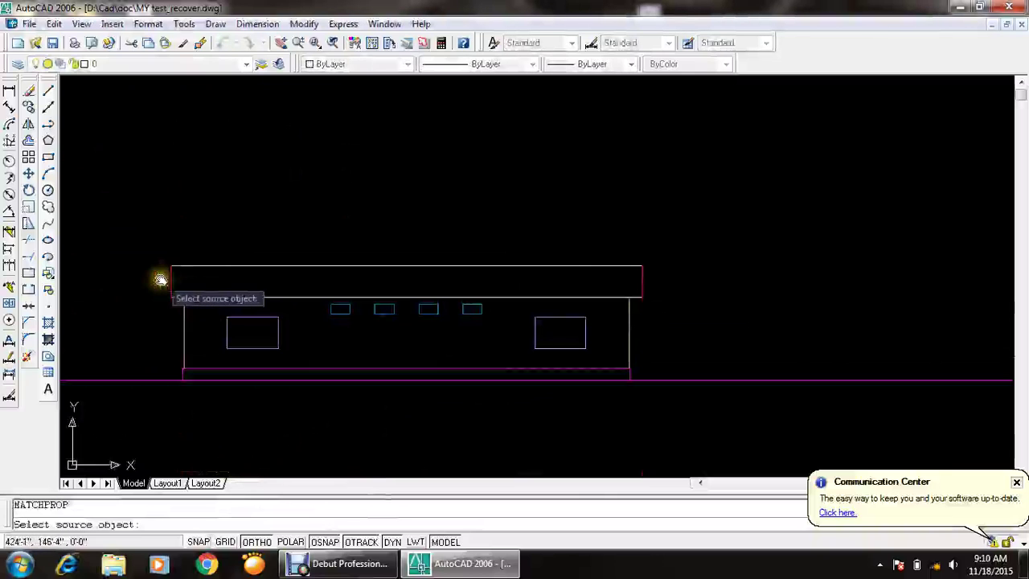
{"action": "left_click", "coordinate": [169, 278]}
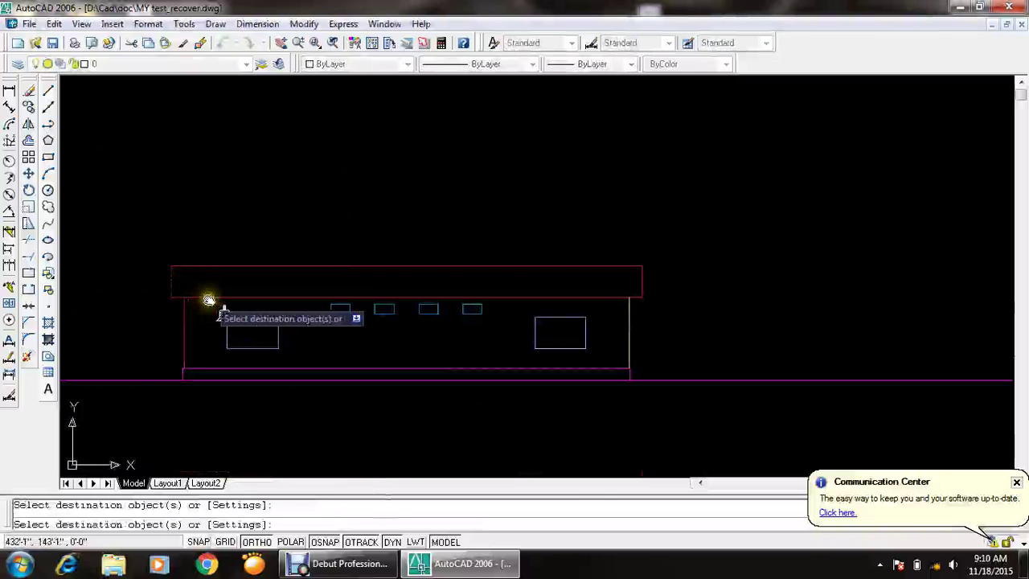
{"action": "scroll", "coordinate": [208, 300], "scroll_direction": "down", "scroll_amount": 1}
{"action": "key", "text": "Escape"}
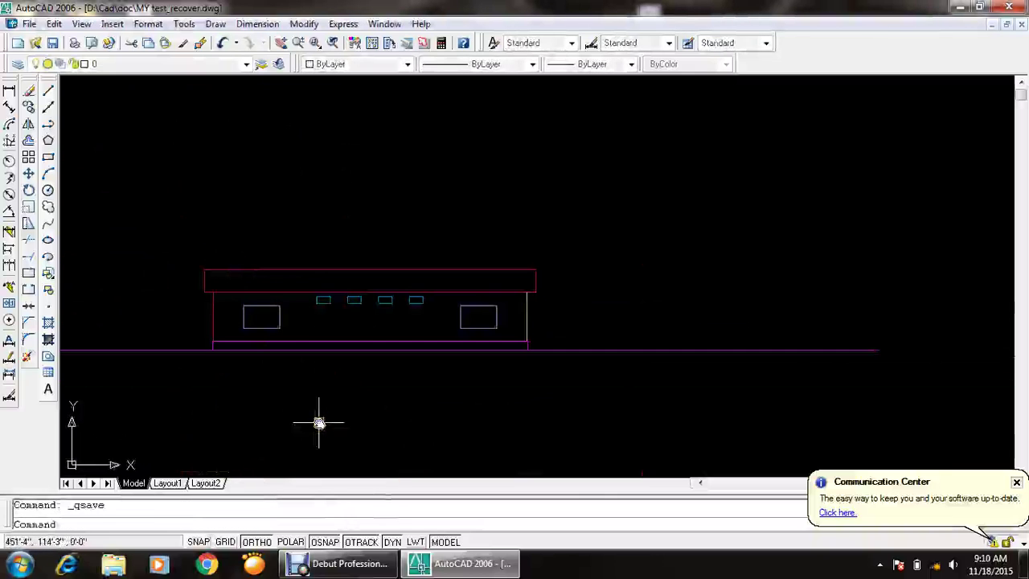
{"action": "key", "text": "Escape"}
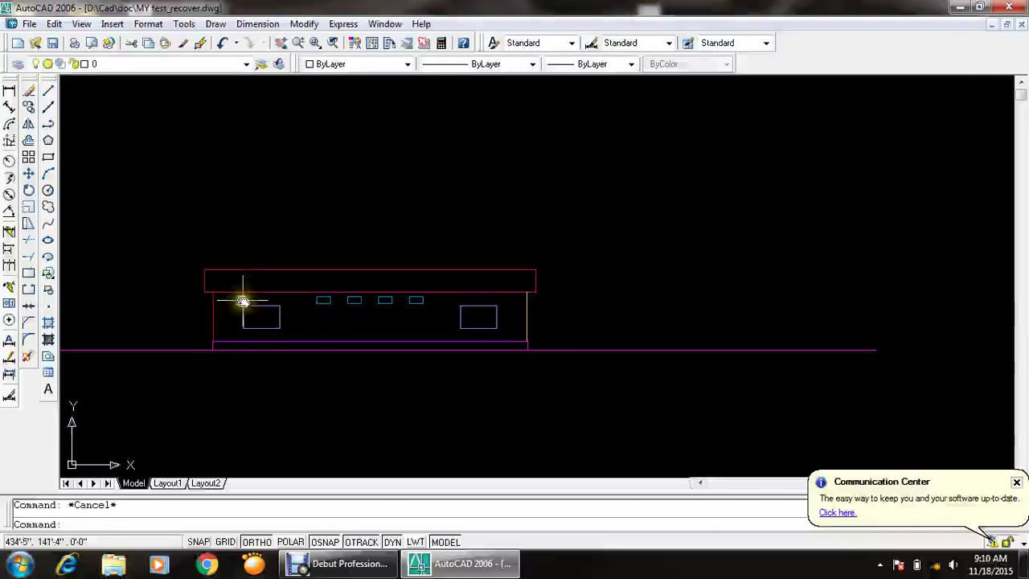
{"action": "scroll", "coordinate": [242, 301], "scroll_direction": "up", "scroll_amount": 3}
- Save the drawing, abandon a move near the left wall, and save again
{"action": "key", "text": "ctrl+s"}
{"action": "scroll", "coordinate": [535, 315], "scroll_direction": "down", "scroll_amount": 4}
{"action": "scroll", "coordinate": [524, 315], "scroll_direction": "up", "scroll_amount": 4}
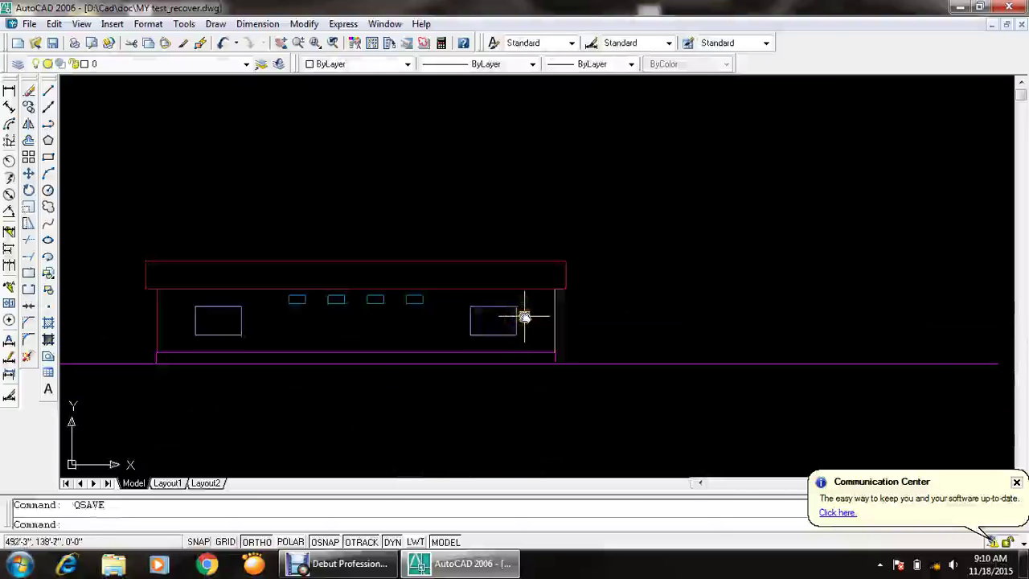
{"action": "type", "text": "M"}
{"action": "key", "text": "Return"}
{"action": "scroll", "coordinate": [526, 317], "scroll_direction": "up", "scroll_amount": 1}
{"action": "type", "text": "MA"}
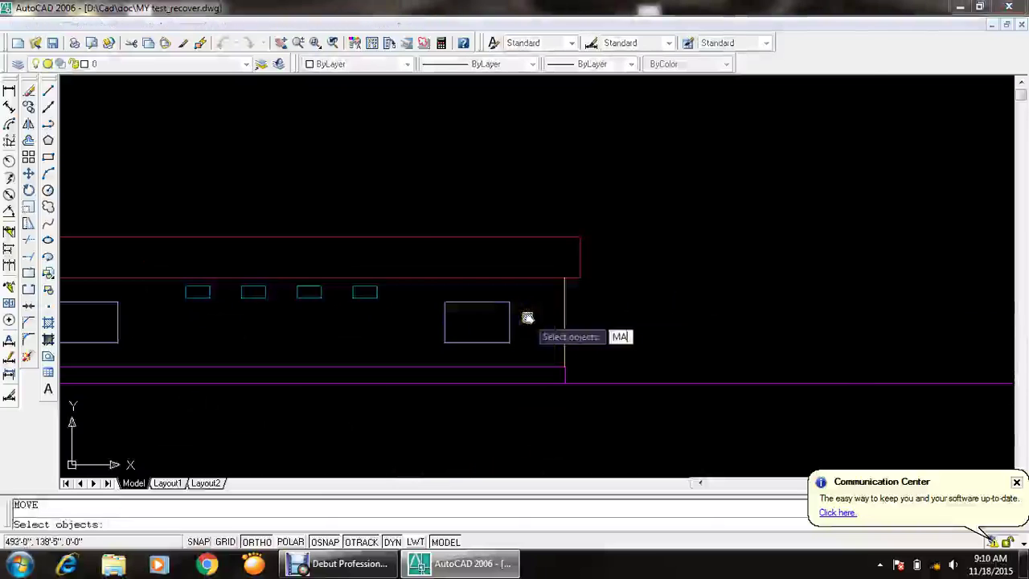
{"action": "key", "text": "Return"}
{"action": "scroll", "coordinate": [563, 319], "scroll_direction": "down", "scroll_amount": 4}
{"action": "scroll", "coordinate": [471, 319], "scroll_direction": "up", "scroll_amount": 5}
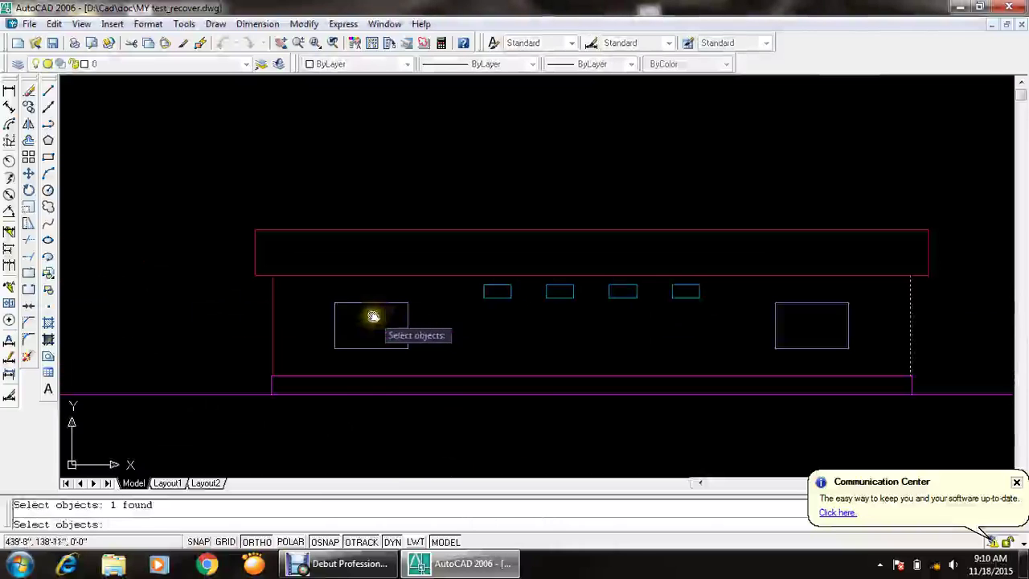
{"action": "scroll", "coordinate": [276, 309], "scroll_direction": "up", "scroll_amount": 2}
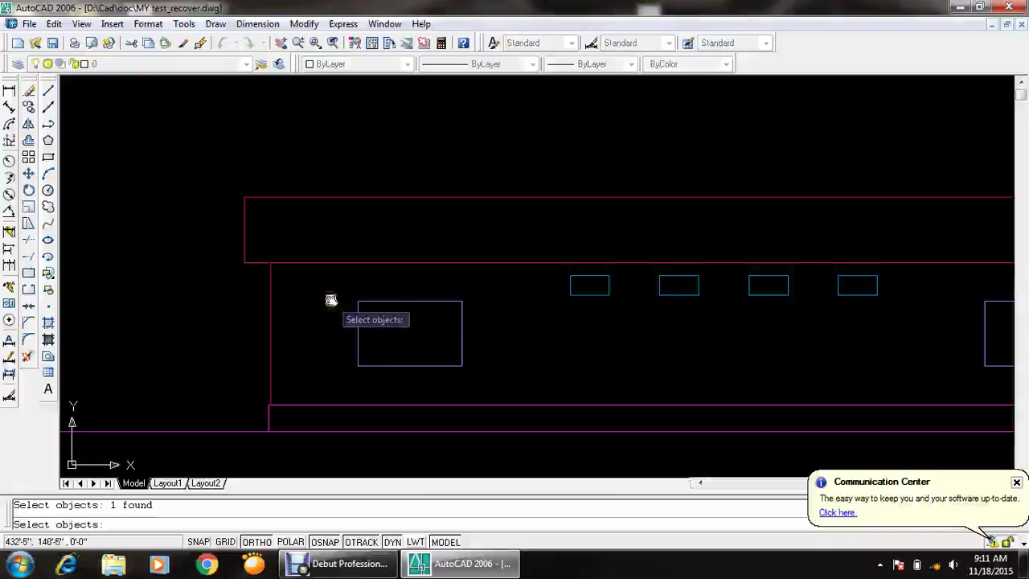
{"action": "left_click", "coordinate": [248, 315]}
{"action": "key", "text": "Escape"}
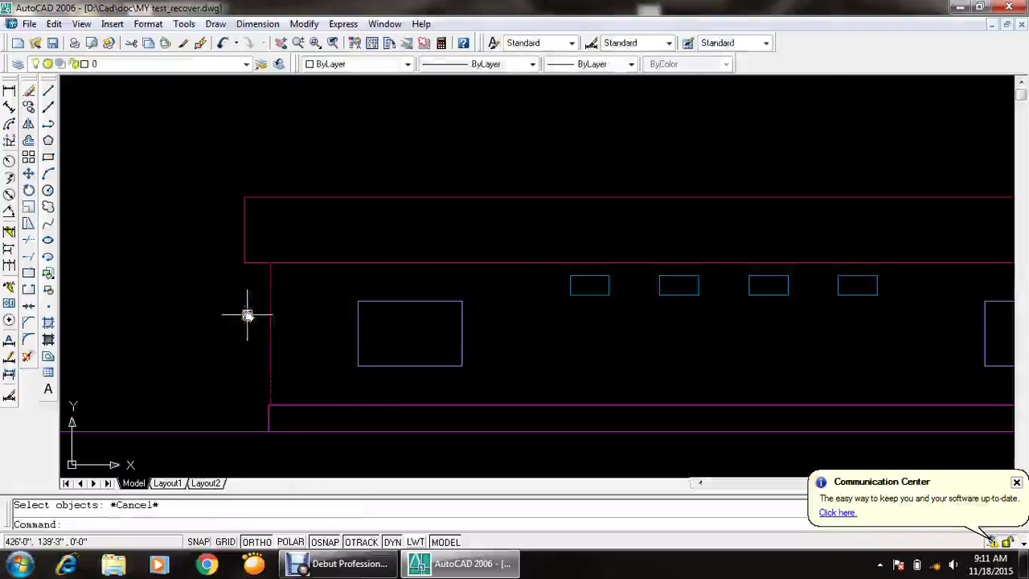
{"action": "key", "text": "ctrl+s"}
- Run Match Properties once more and exit the command
{"action": "scroll", "coordinate": [269, 313], "scroll_direction": "down", "scroll_amount": 6}
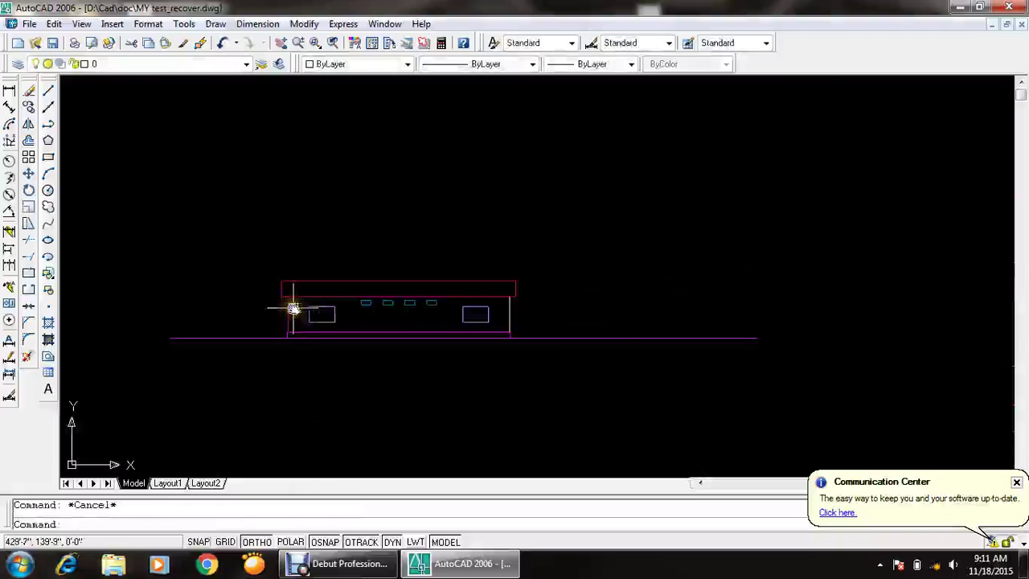
{"action": "type", "text": "Ma"}
{"action": "key", "text": "Return"}
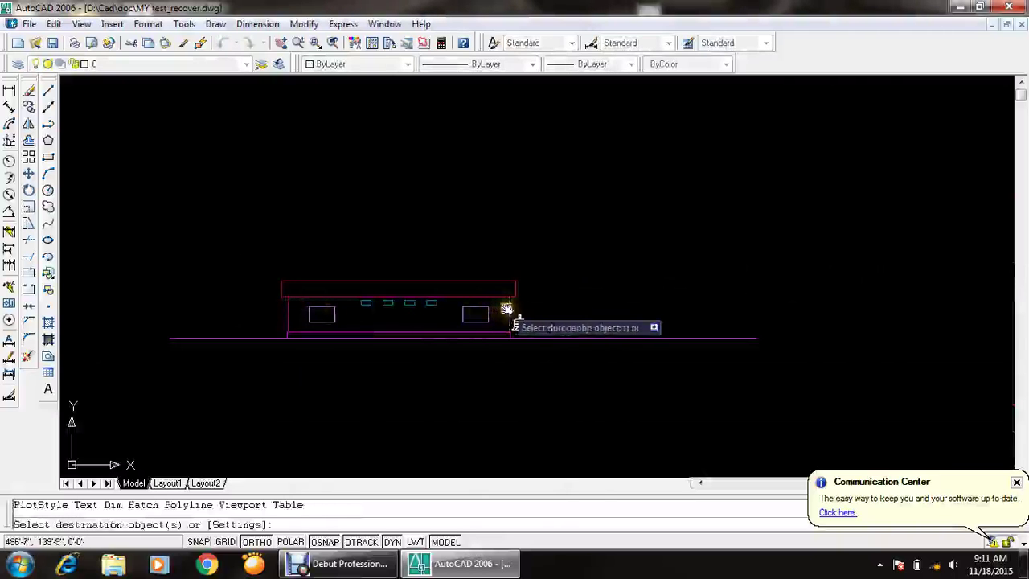
{"action": "scroll", "coordinate": [287, 305], "scroll_direction": "up", "scroll_amount": 3}
{"action": "scroll", "coordinate": [290, 304], "scroll_direction": "up", "scroll_amount": 2}
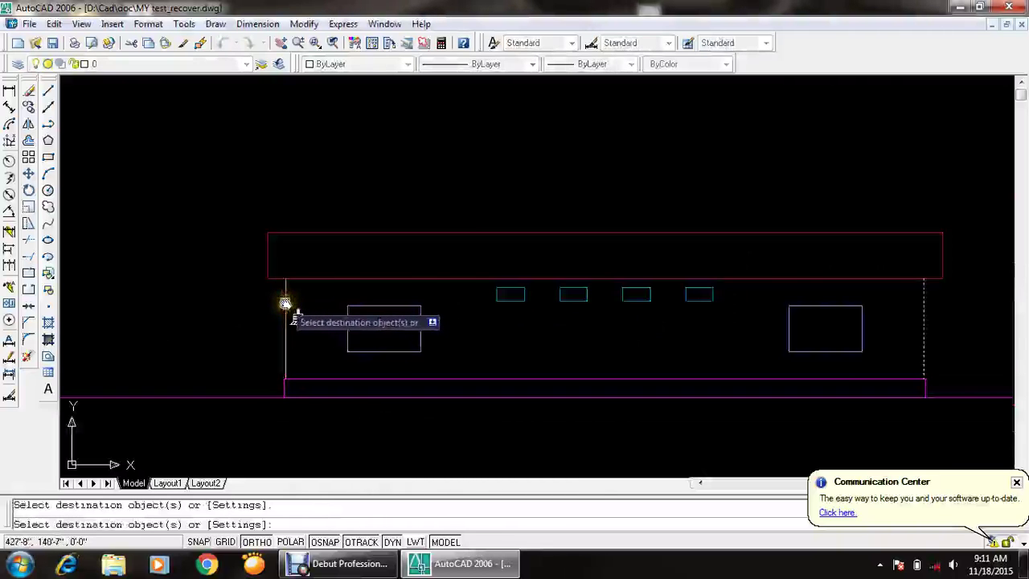
{"action": "key", "text": "Escape"}
{"action": "scroll", "coordinate": [515, 289], "scroll_direction": "up", "scroll_amount": 4}
- Discard the trial width and height dimensions of the left window and save the drawing
{"action": "scroll", "coordinate": [491, 273], "scroll_direction": "up", "scroll_amount": 3}
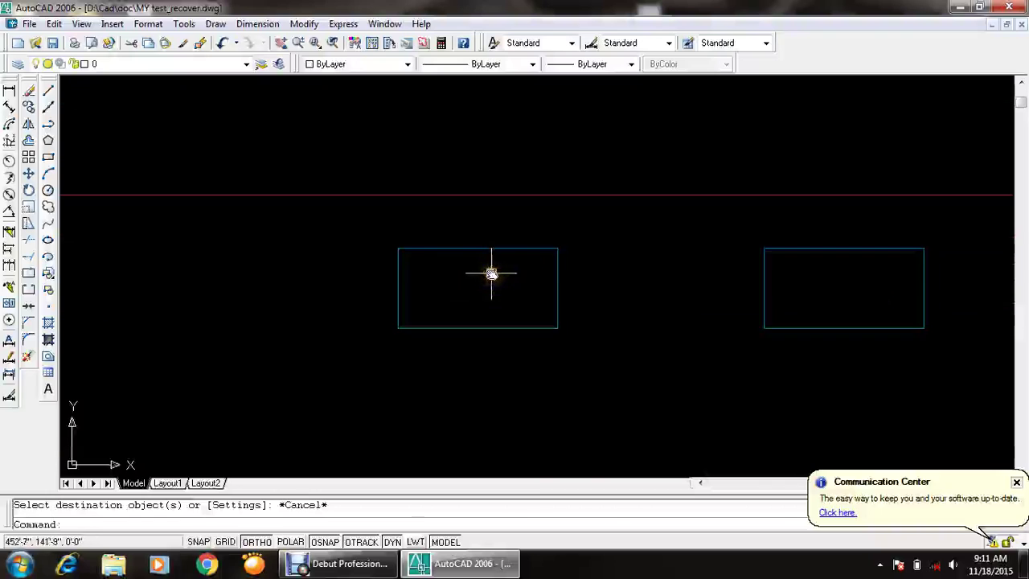
{"action": "type", "text": "DLI"}
{"action": "key", "text": "Return"}
{"action": "left_click", "coordinate": [398, 249]}
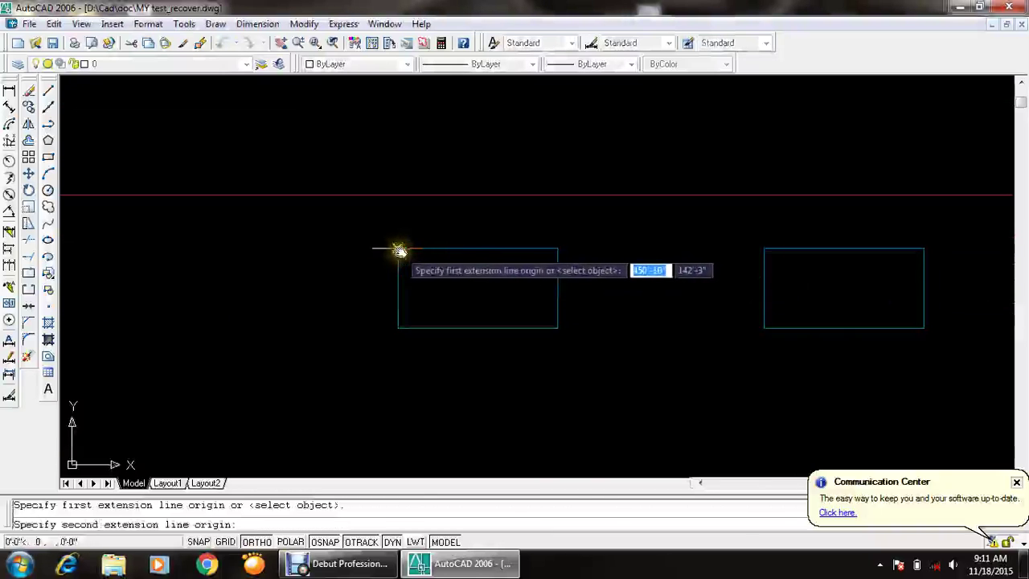
{"action": "left_click", "coordinate": [560, 251]}
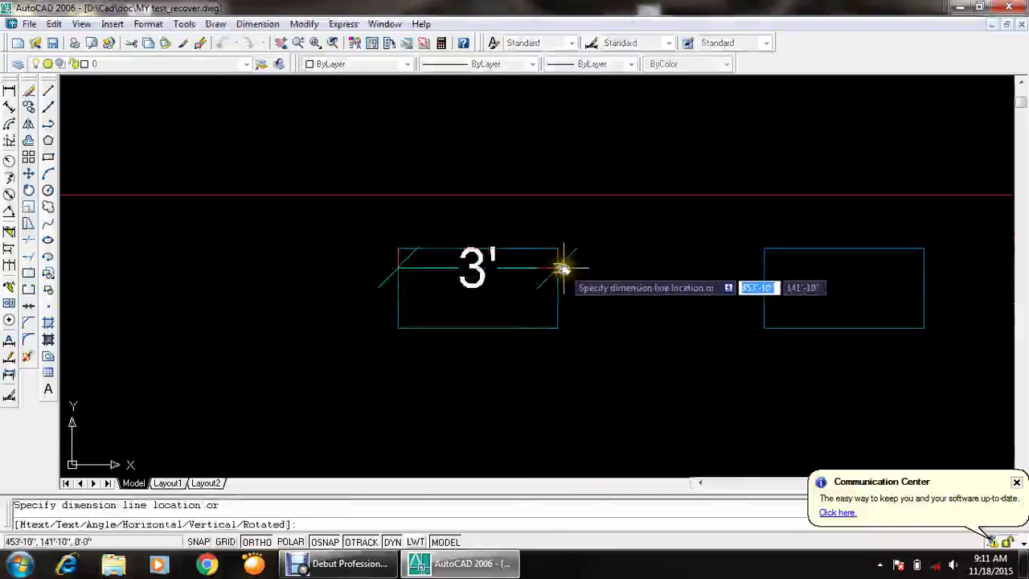
{"action": "key", "text": "Escape"}
{"action": "key", "text": "Return"}
{"action": "left_click", "coordinate": [557, 251]}
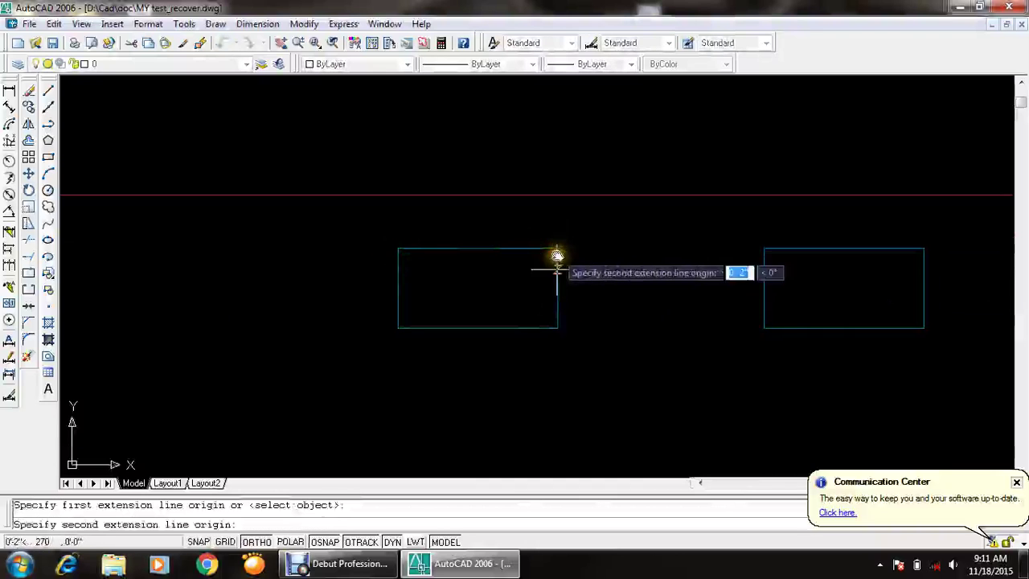
{"action": "left_click", "coordinate": [558, 328]}
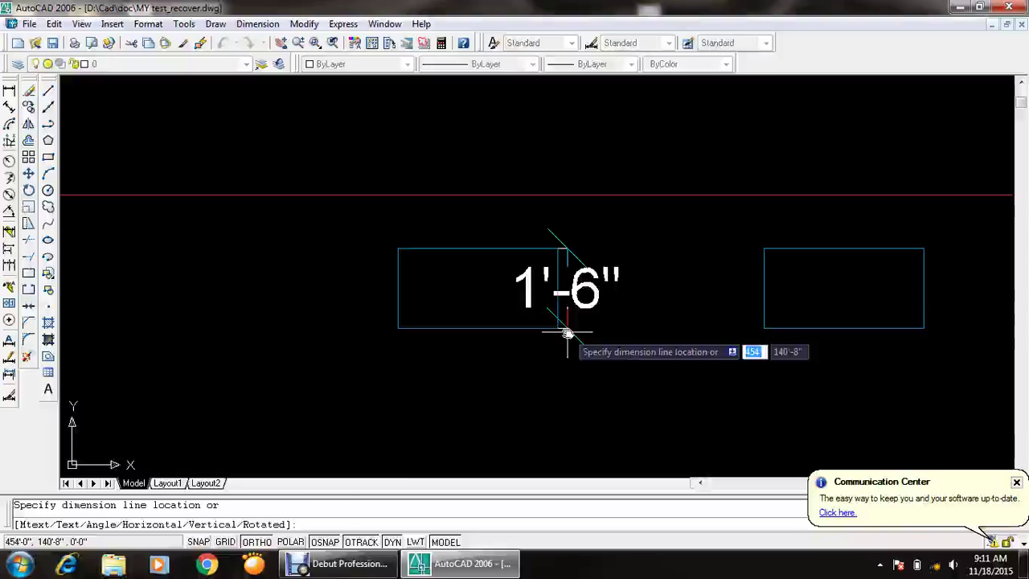
{"action": "key", "text": "Escape"}
{"action": "key", "text": "ctrl+s"}
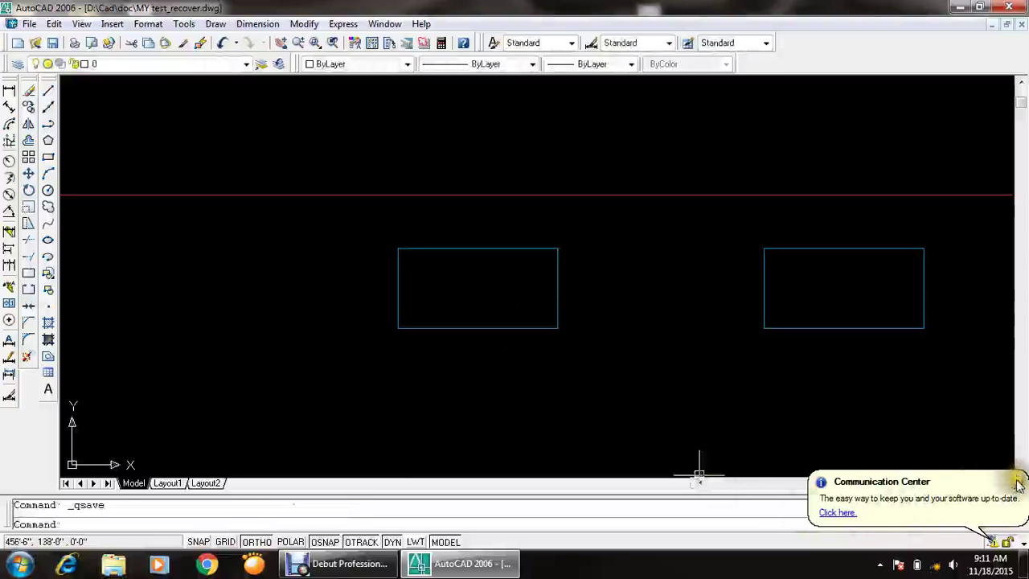
- Pan and zoom past the floor plans to bring the elevation into view
{"action": "left_click_drag", "start_coordinate": [856, 407], "coordinate": [710, 397]}
{"action": "scroll", "coordinate": [710, 397], "scroll_direction": "down", "scroll_amount": 3}
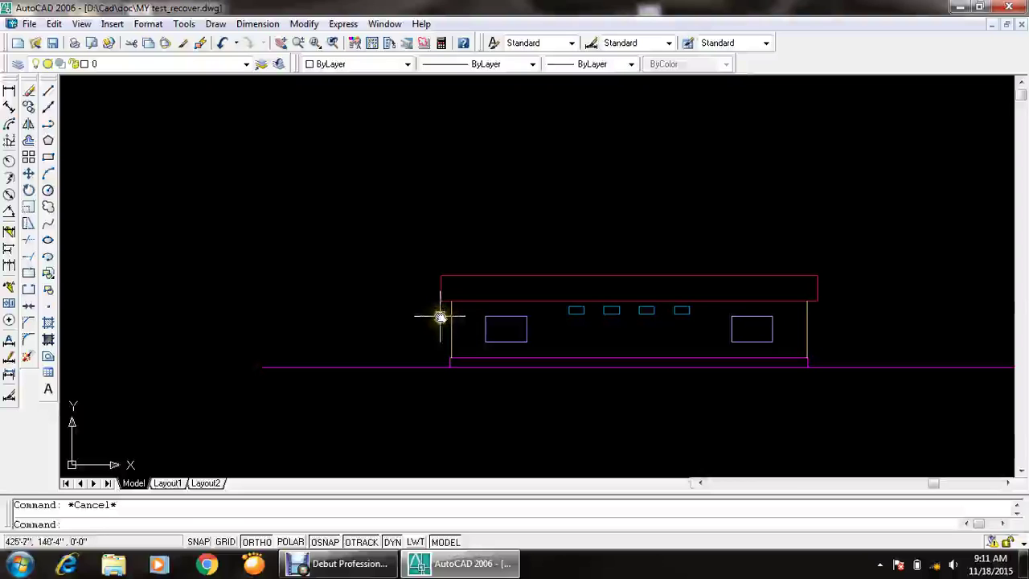
{"action": "scroll", "coordinate": [440, 316], "scroll_direction": "down", "scroll_amount": 3}
{"action": "scroll", "coordinate": [471, 362], "scroll_direction": "up", "scroll_amount": 1}
{"action": "scroll", "coordinate": [434, 297], "scroll_direction": "up", "scroll_amount": 3}
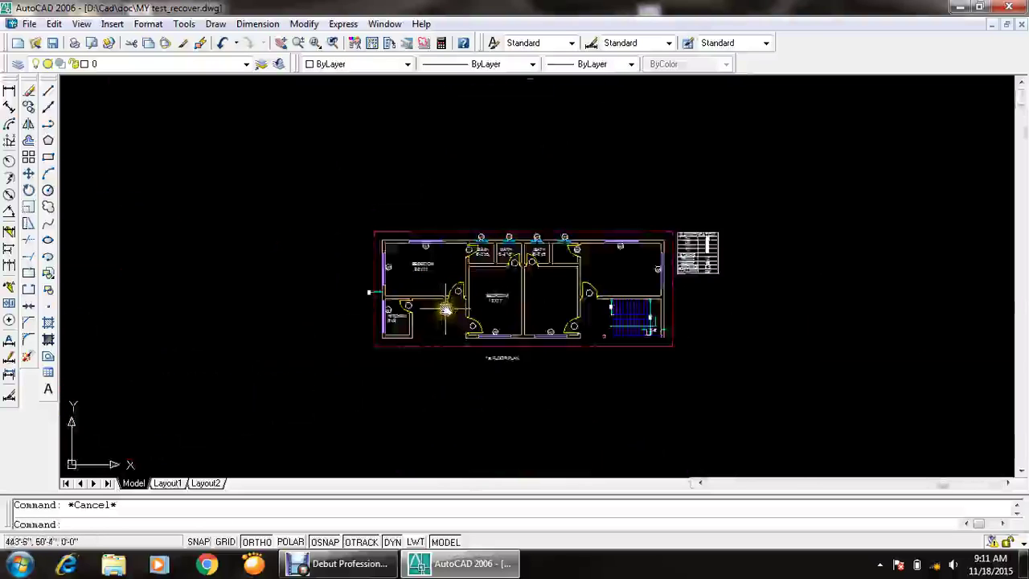
{"action": "scroll", "coordinate": [413, 235], "scroll_direction": "up", "scroll_amount": 3}
{"action": "middle_click_drag", "start_coordinate": [523, 222], "coordinate": [454, 302]}
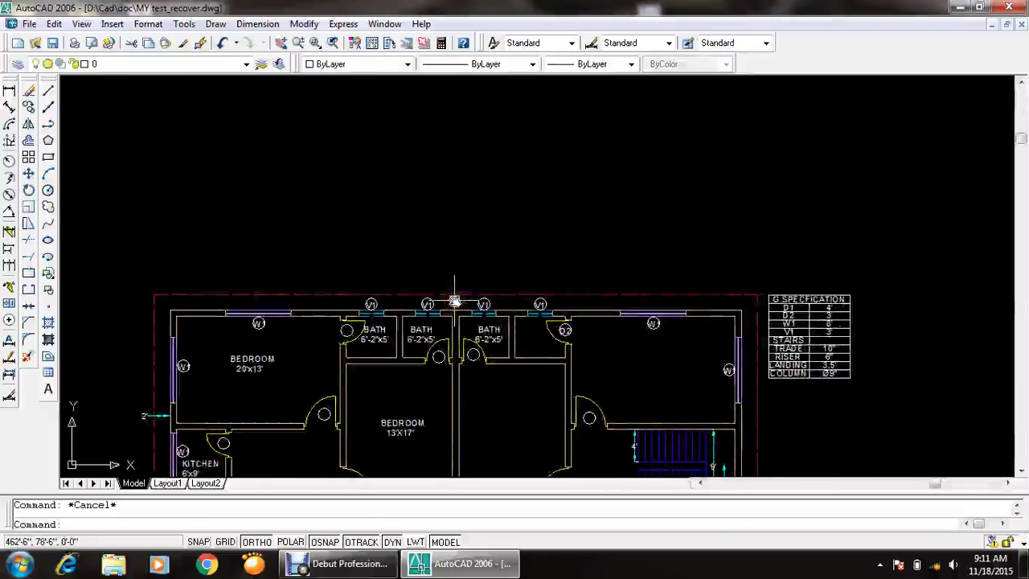
{"action": "scroll", "coordinate": [454, 301], "scroll_direction": "down", "scroll_amount": 5}
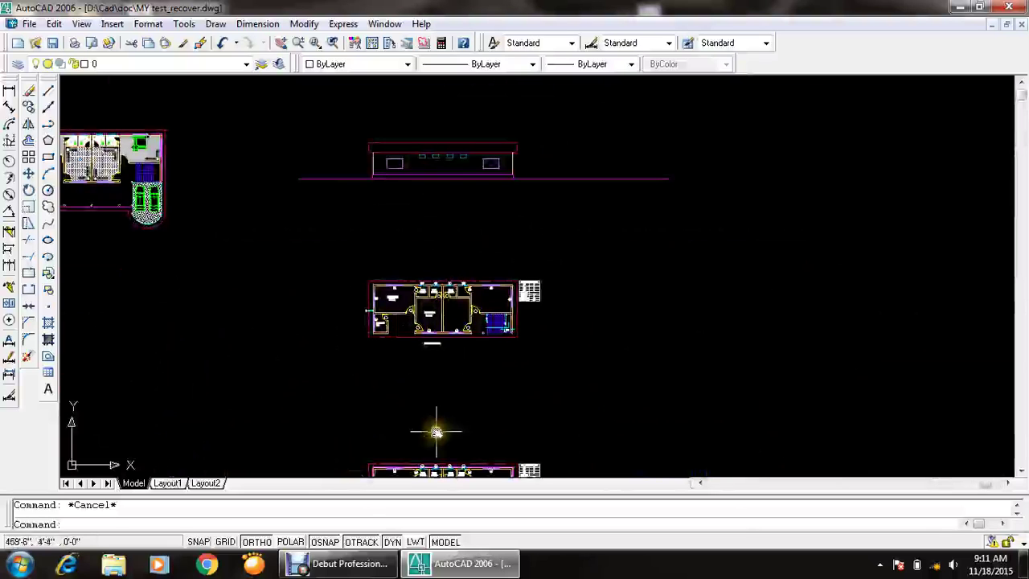
{"action": "middle_click_drag", "start_coordinate": [437, 432], "coordinate": [375, 246]}
{"action": "scroll", "coordinate": [360, 326], "scroll_direction": "up", "scroll_amount": 4}
{"action": "scroll", "coordinate": [359, 326], "scroll_direction": "down", "scroll_amount": 3}
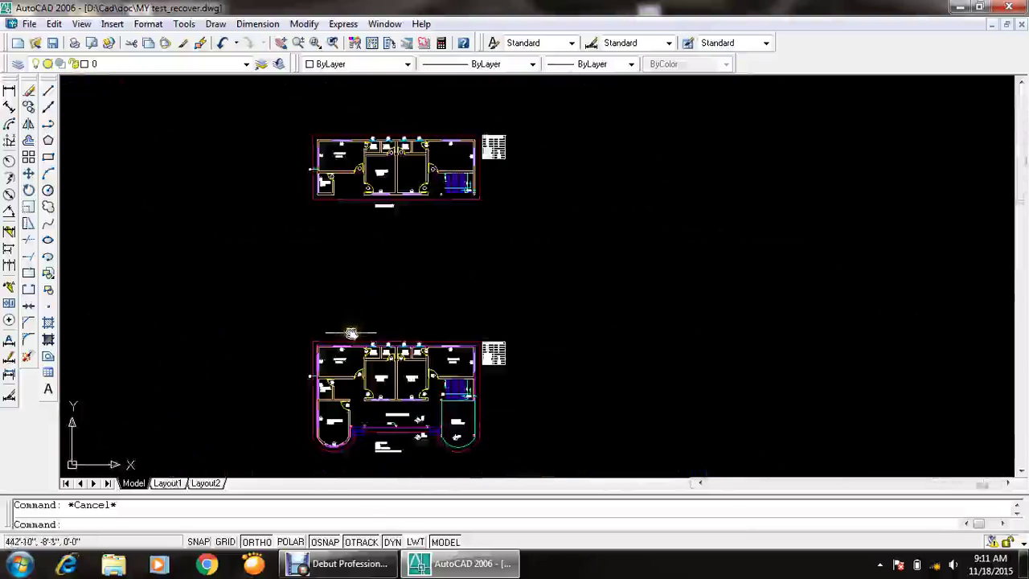
{"action": "scroll", "coordinate": [368, 296], "scroll_direction": "down", "scroll_amount": 4}
{"action": "scroll", "coordinate": [349, 364], "scroll_direction": "up", "scroll_amount": 5}
{"action": "scroll", "coordinate": [354, 338], "scroll_direction": "up", "scroll_amount": 4}
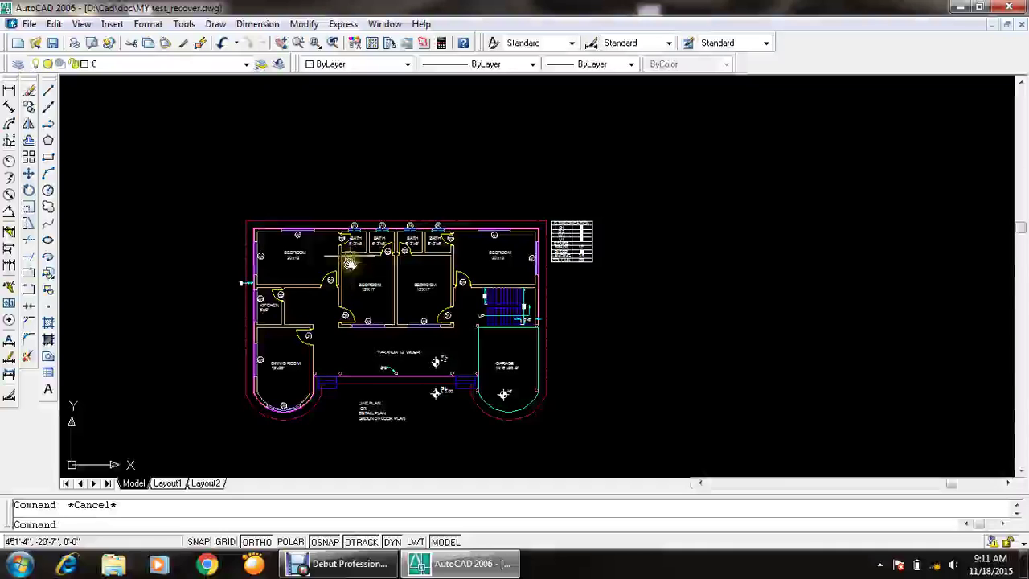
{"action": "mouse_move", "coordinate": [366, 249]}
{"action": "middle_mouse_down"}
{"action": "mouse_move", "coordinate": [366, 410]}
{"action": "mouse_move", "coordinate": [276, 340]}
{"action": "middle_mouse_up"}
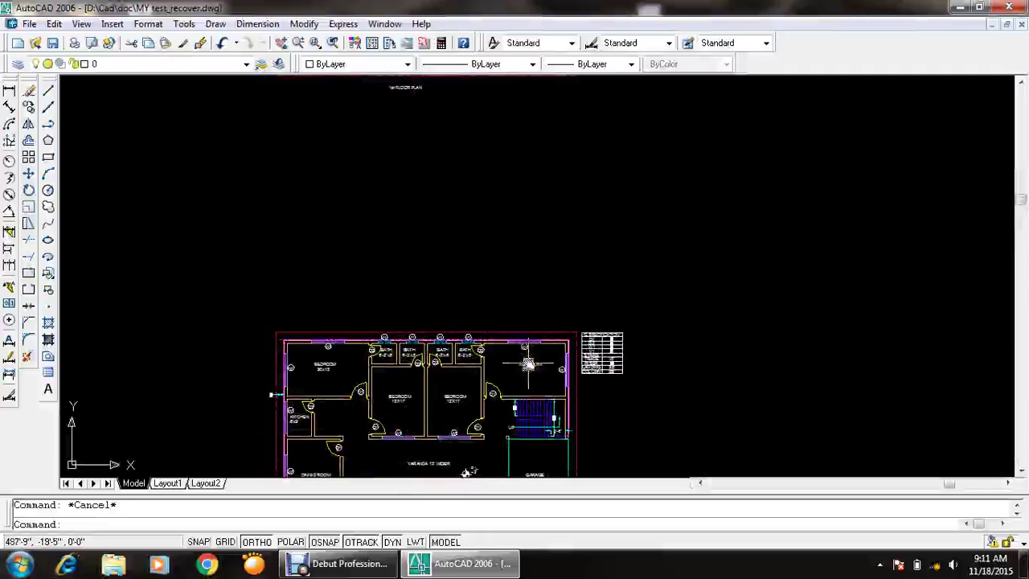
{"action": "mouse_move", "coordinate": [503, 318]}
{"action": "middle_mouse_down"}
{"action": "mouse_move", "coordinate": [459, 367]}
{"action": "mouse_move", "coordinate": [453, 327]}
{"action": "mouse_move", "coordinate": [309, 303]}
{"action": "middle_mouse_up"}
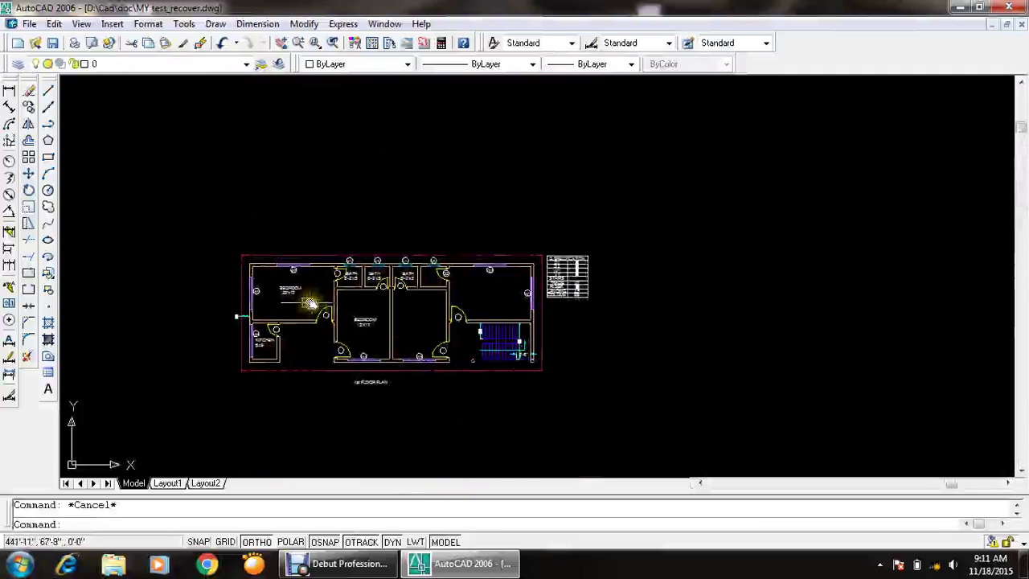
{"action": "mouse_move", "coordinate": [452, 283]}
{"action": "middle_mouse_down"}
{"action": "mouse_move", "coordinate": [421, 429]}
{"action": "mouse_move", "coordinate": [421, 411]}
{"action": "middle_mouse_up"}
- Copy the whole single-storey elevation upward to form the second storey
{"action": "scroll", "coordinate": [421, 411], "scroll_direction": "up", "scroll_amount": 2}
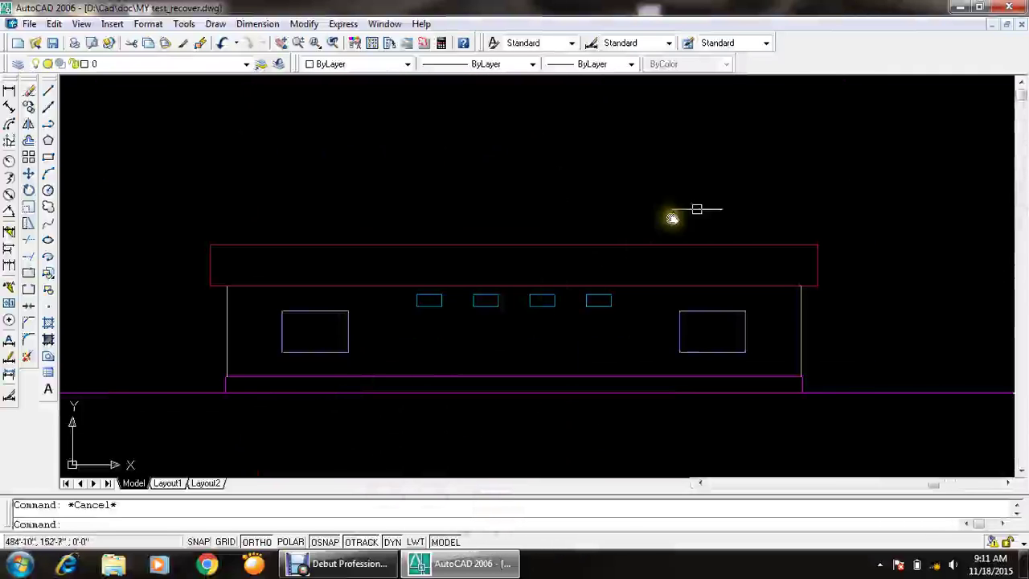
{"action": "left_click", "coordinate": [189, 208]}
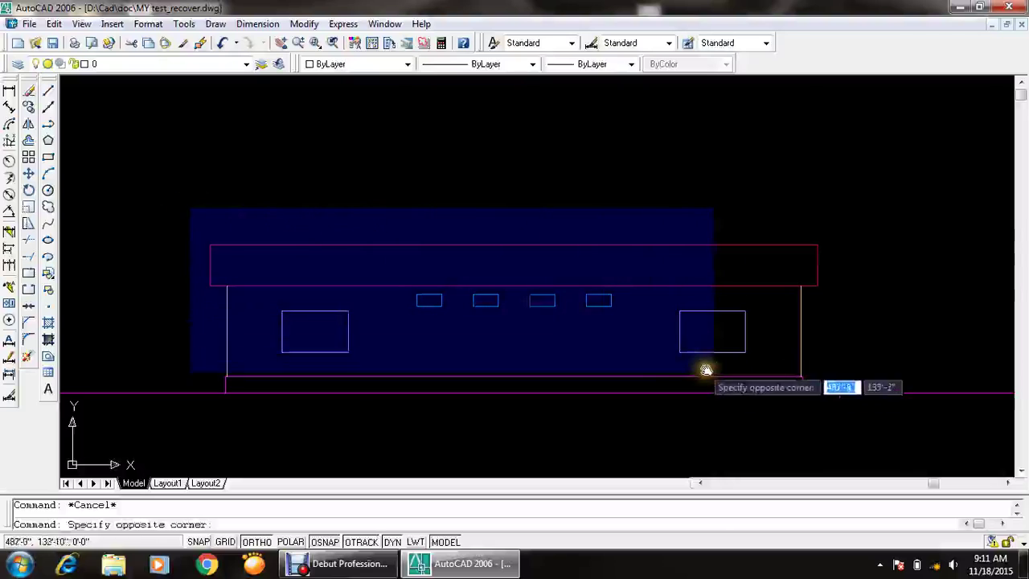
{"action": "left_click", "coordinate": [847, 382]}
{"action": "scroll", "coordinate": [232, 373], "scroll_direction": "up", "scroll_amount": 5}
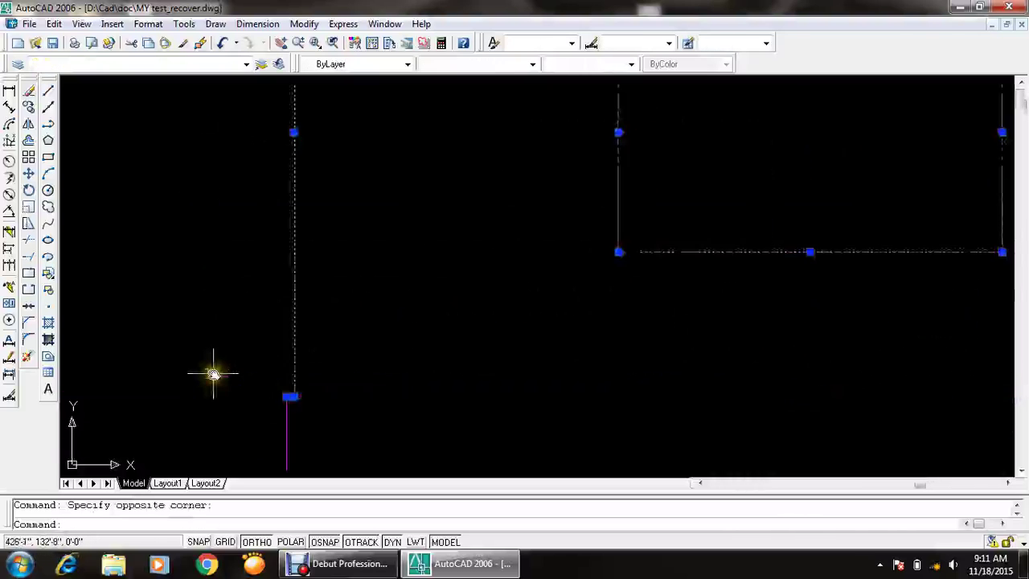
{"action": "type", "text": "CO"}
{"action": "key", "text": "Return"}
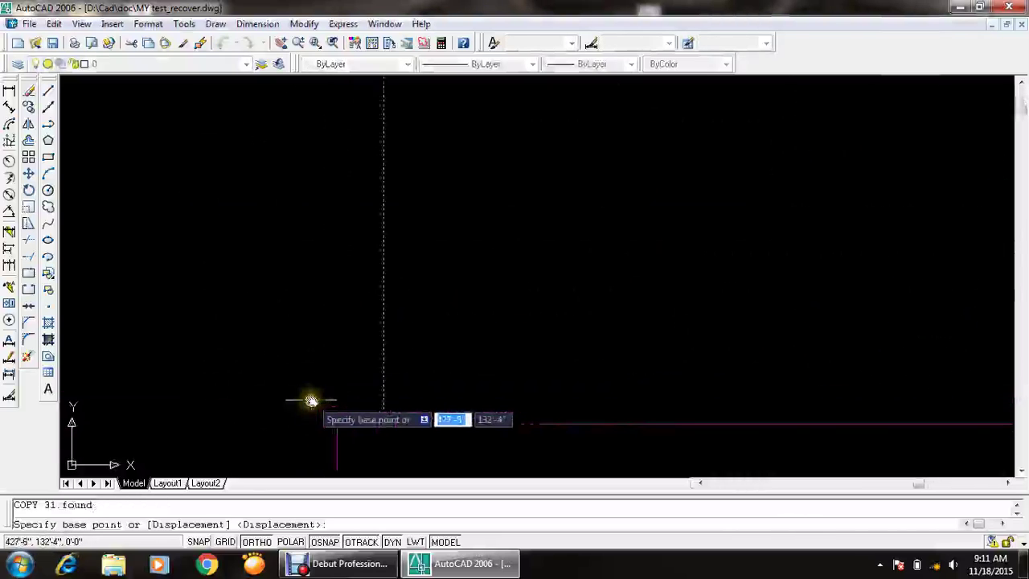
{"action": "left_click", "coordinate": [328, 406]}
{"action": "middle_click_drag", "start_coordinate": [386, 254], "coordinate": [367, 471]}
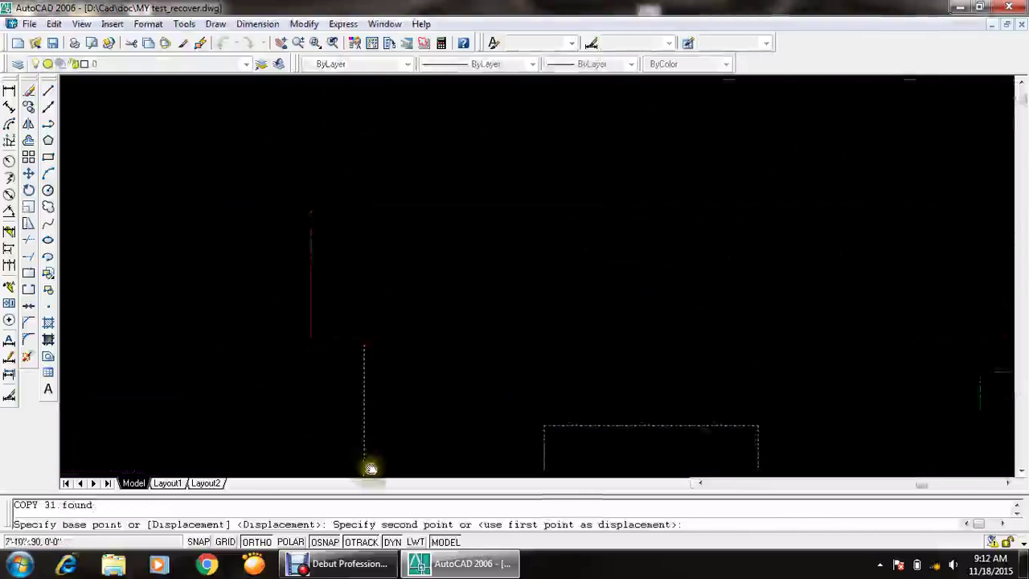
{"action": "key", "text": "Escape"}
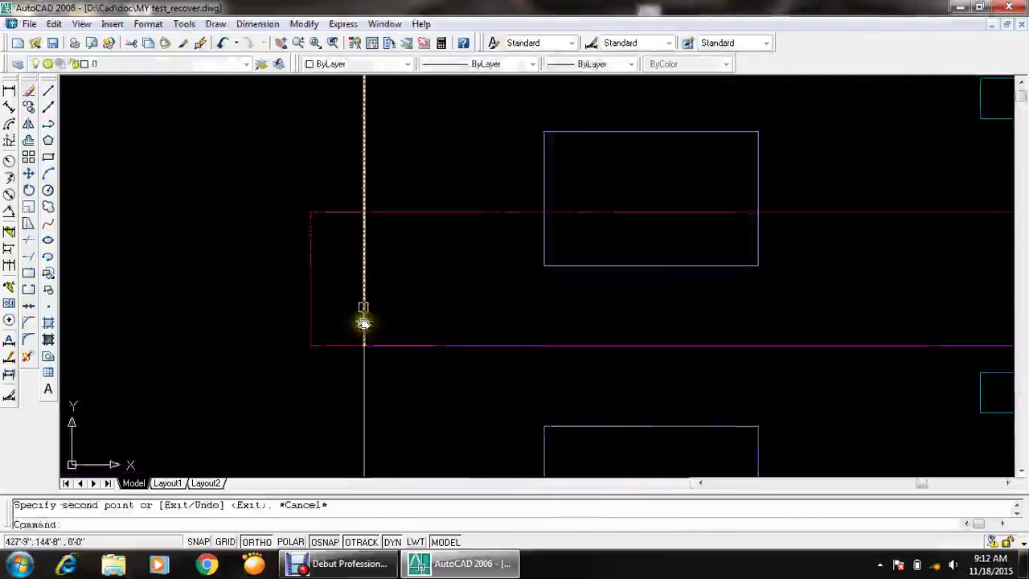
- Remove the dashed line between the two storeys
{"action": "scroll", "coordinate": [356, 222], "scroll_direction": "down", "scroll_amount": 5}
{"action": "scroll", "coordinate": [379, 230], "scroll_direction": "up", "scroll_amount": 1}
{"action": "scroll", "coordinate": [329, 265], "scroll_direction": "up", "scroll_amount": 5}
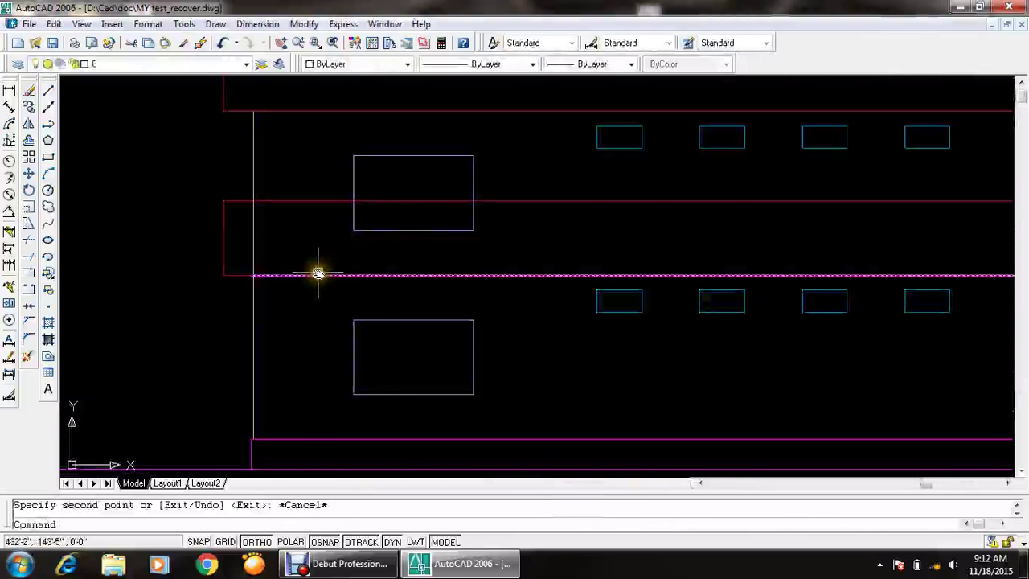
{"action": "left_click", "coordinate": [318, 274]}
{"action": "key", "text": "Escape"}
- Trim the wall pieces inside the floor slab band with TR
{"action": "type", "text": "tr"}
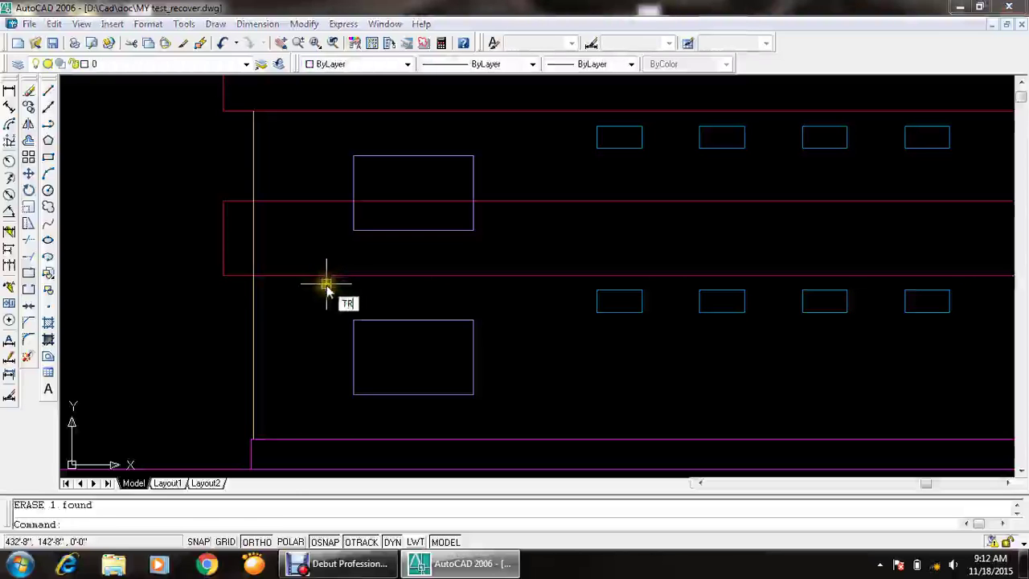
{"action": "key", "text": "Return"}
{"action": "key", "text": "Return"}
{"action": "scroll", "coordinate": [257, 233], "scroll_direction": "down", "scroll_amount": 2}
{"action": "scroll", "coordinate": [265, 230], "scroll_direction": "down", "scroll_amount": 4}
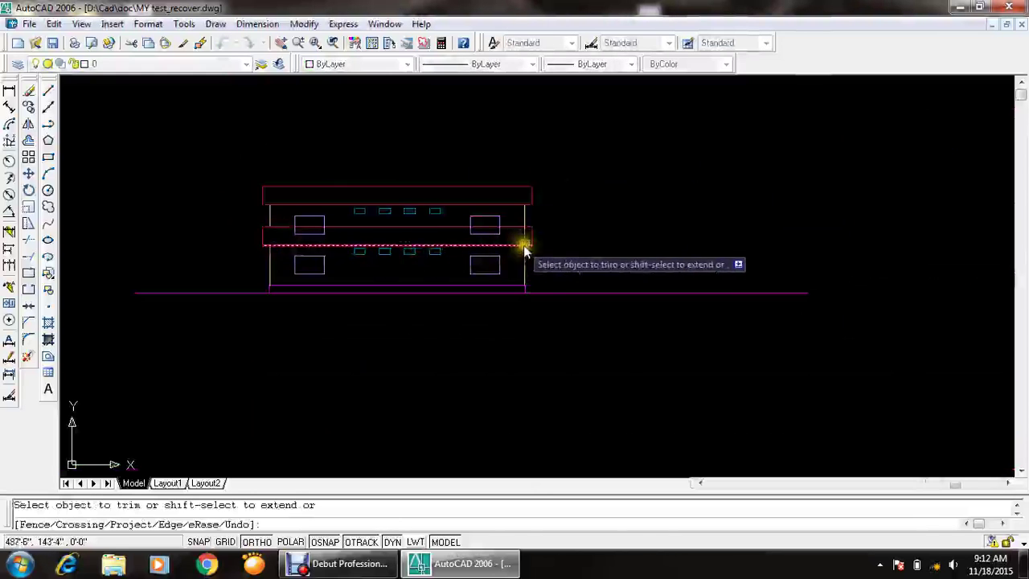
{"action": "scroll", "coordinate": [523, 233], "scroll_direction": "up", "scroll_amount": 3}
{"action": "scroll", "coordinate": [474, 219], "scroll_direction": "up", "scroll_amount": 3}
{"action": "left_click", "coordinate": [489, 218]}
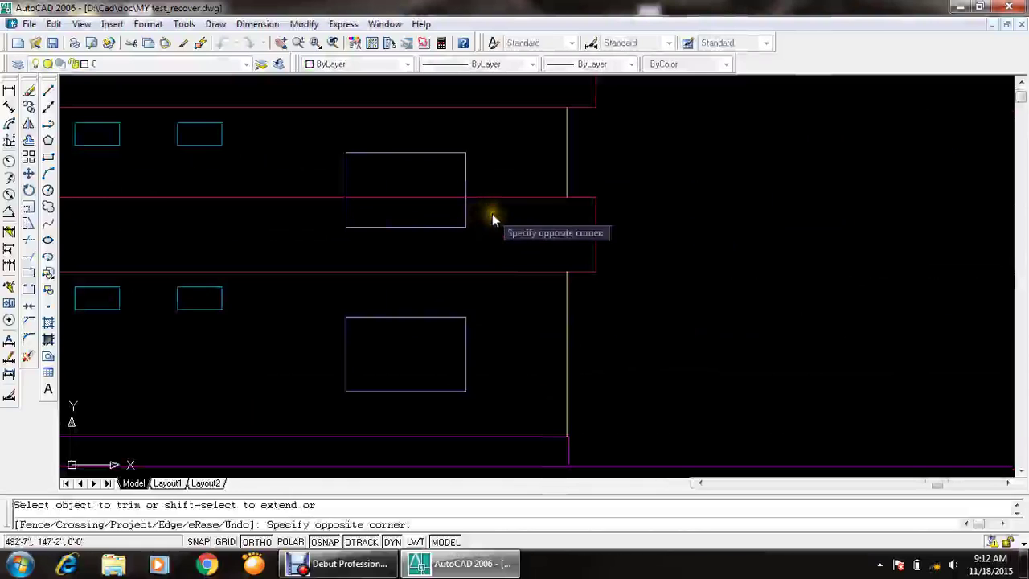
{"action": "scroll", "coordinate": [489, 217], "scroll_direction": "down", "scroll_amount": 4}
{"action": "left_click", "coordinate": [176, 237]}
{"action": "key", "text": "Escape"}
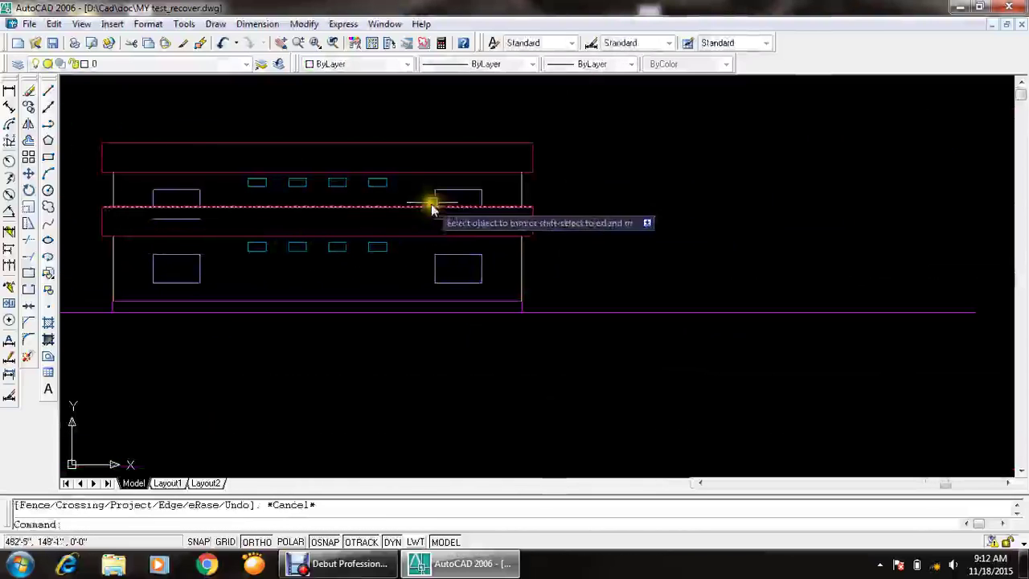
- Delete the two leftover short lines and centre the two-storey elevation
{"action": "left_click", "coordinate": [443, 225]}
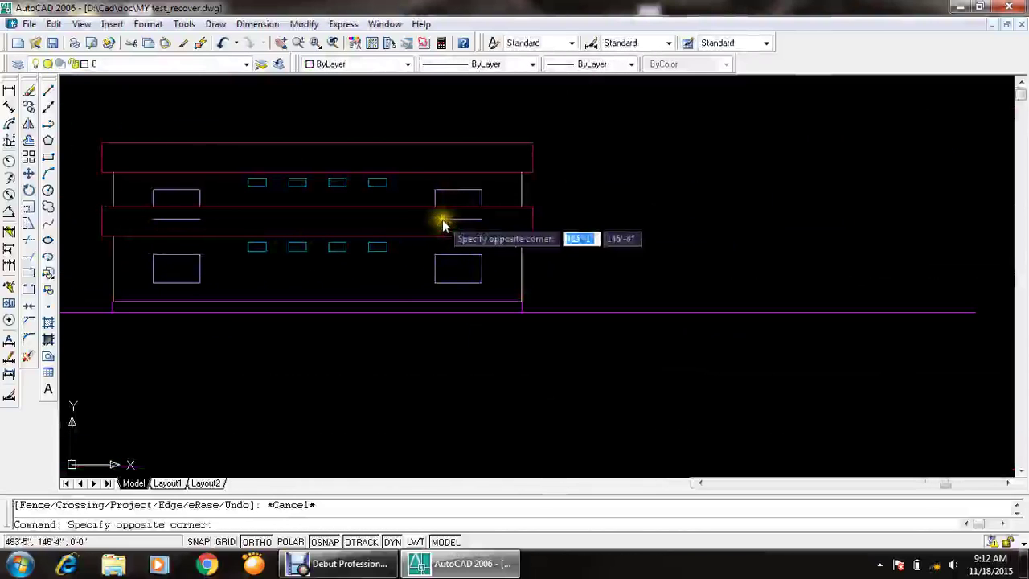
{"action": "left_click", "coordinate": [190, 214]}
{"action": "key", "text": "Delete"}
{"action": "middle_click_drag", "start_coordinate": [190, 214], "coordinate": [316, 255]}
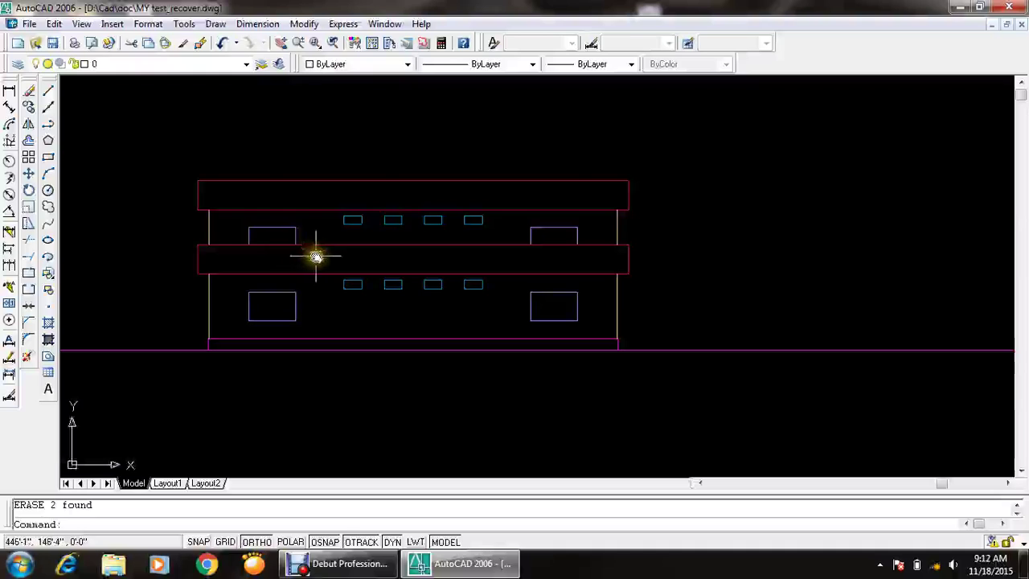
{"action": "key", "text": "Escape"}
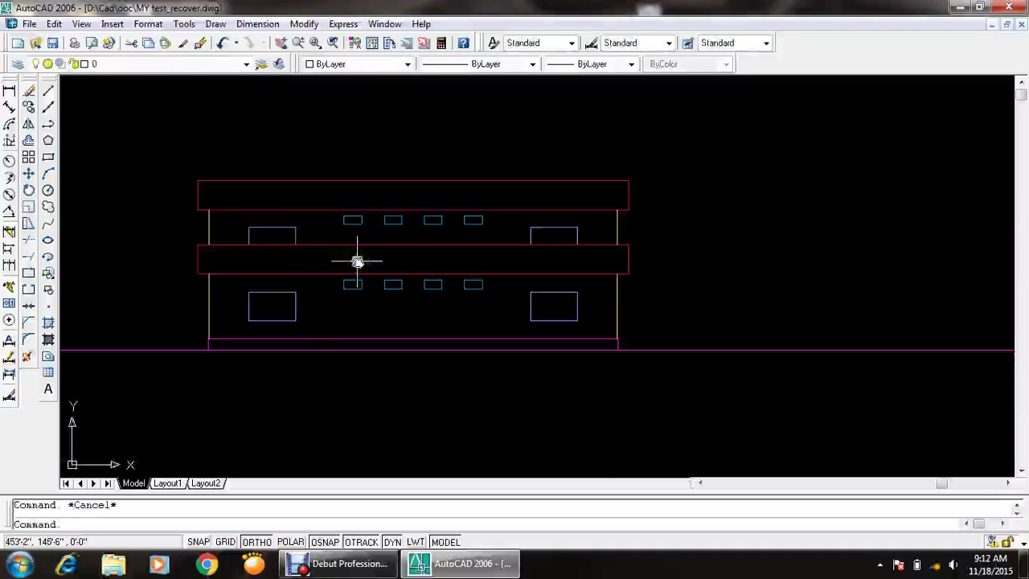
{"action": "type", "text": "co"}
- Select the 9-object stair headroom block in the plan above for copying
{"action": "key", "text": "Return"}
{"action": "scroll", "coordinate": [480, 206], "scroll_direction": "down", "scroll_amount": 2}
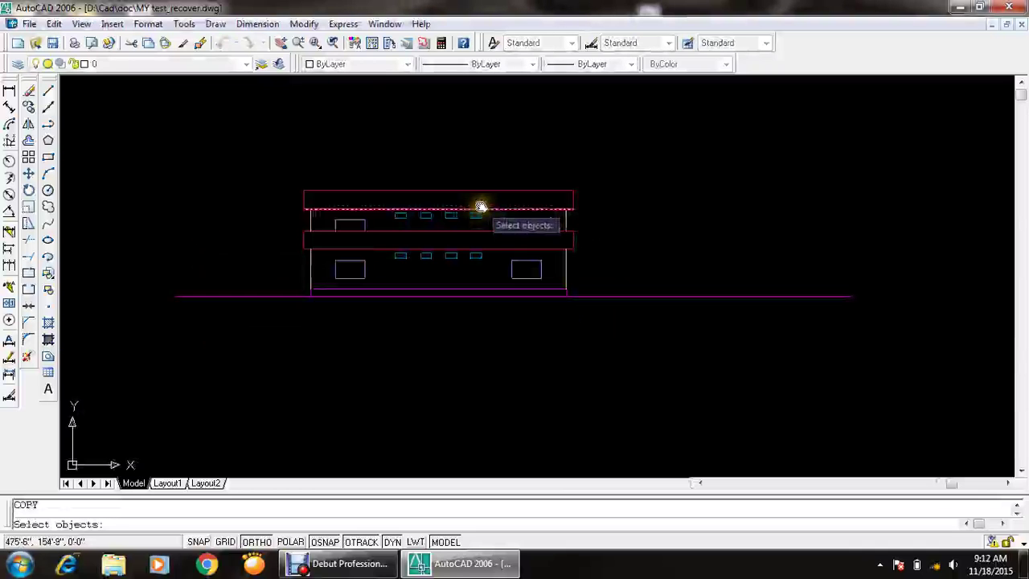
{"action": "scroll", "coordinate": [563, 205], "scroll_direction": "down", "scroll_amount": 3}
{"action": "middle_click_drag", "start_coordinate": [533, 375], "coordinate": [524, 223]}
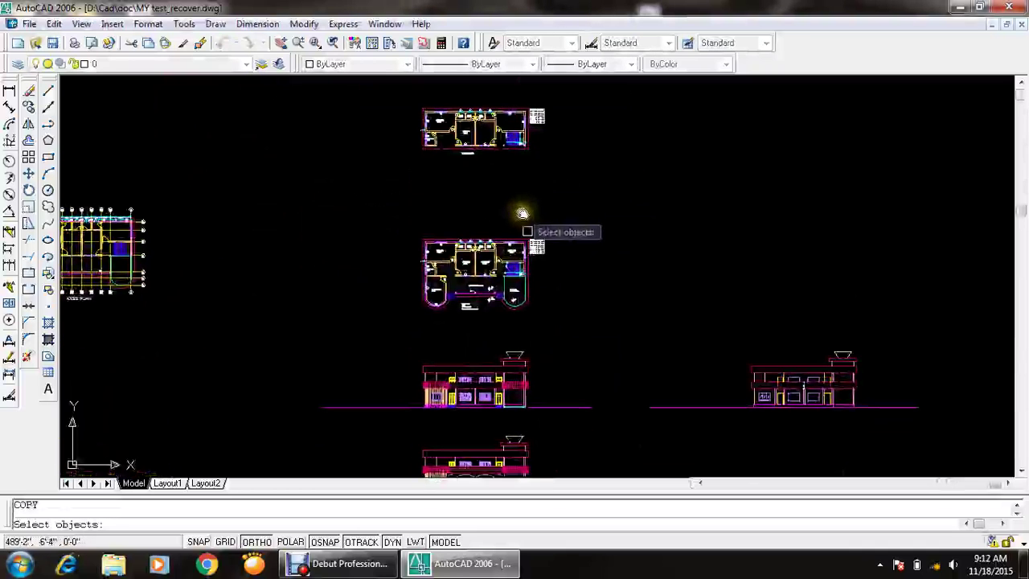
{"action": "scroll", "coordinate": [526, 378], "scroll_direction": "up", "scroll_amount": 3}
{"action": "scroll", "coordinate": [526, 377], "scroll_direction": "up", "scroll_amount": 3}
{"action": "left_click", "coordinate": [552, 225]}
{"action": "left_click", "coordinate": [381, 322]}
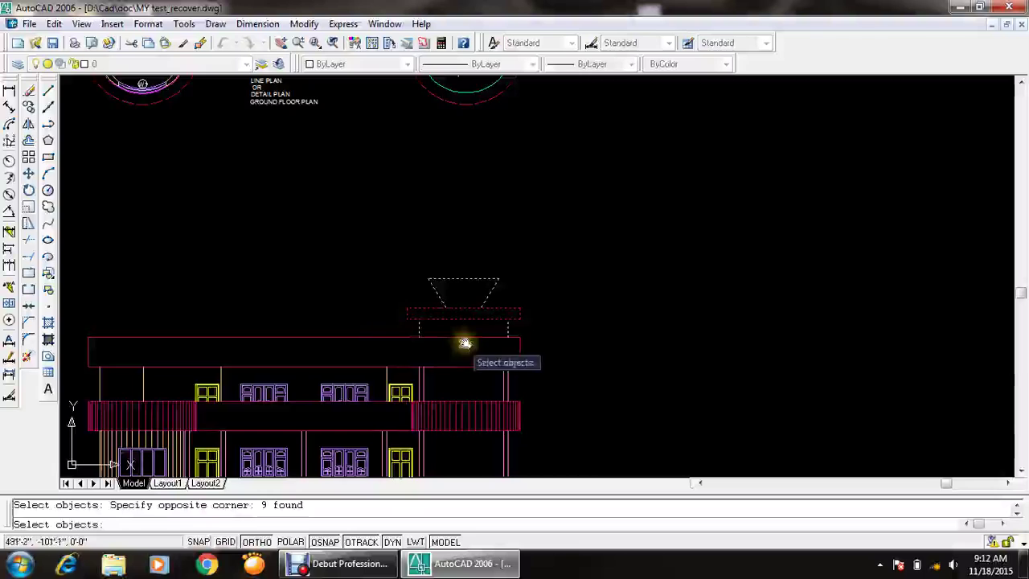
{"action": "scroll", "coordinate": [482, 341], "scroll_direction": "up", "scroll_amount": 4}
{"action": "key", "text": "Return"}
- Place the headroom block copy on the right end of the elevation roof
{"action": "left_click", "coordinate": [575, 334]}
{"action": "scroll", "coordinate": [572, 329], "scroll_direction": "down", "scroll_amount": 5}
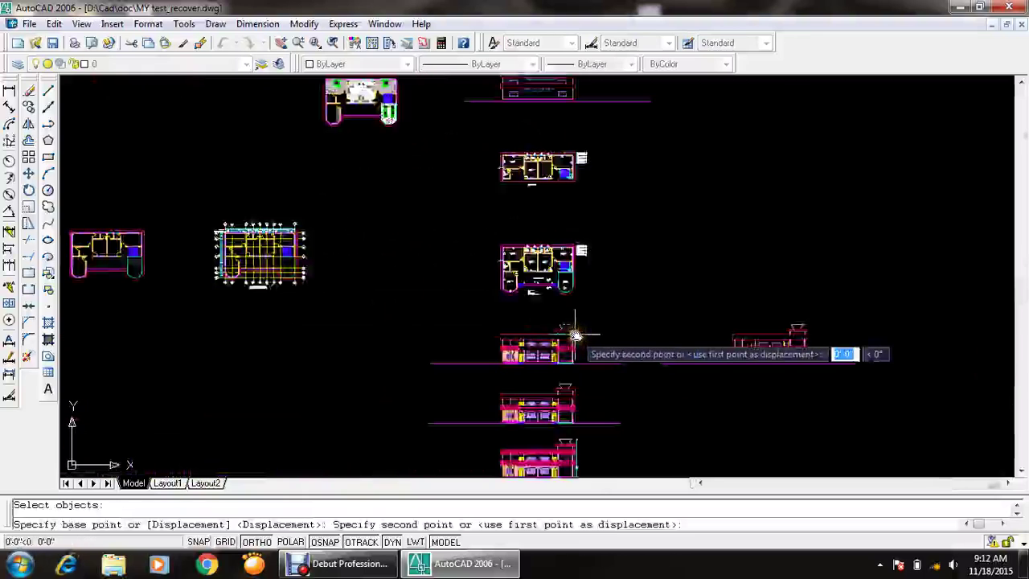
{"action": "scroll", "coordinate": [524, 322], "scroll_direction": "up", "scroll_amount": 2}
{"action": "scroll", "coordinate": [511, 275], "scroll_direction": "up", "scroll_amount": 4}
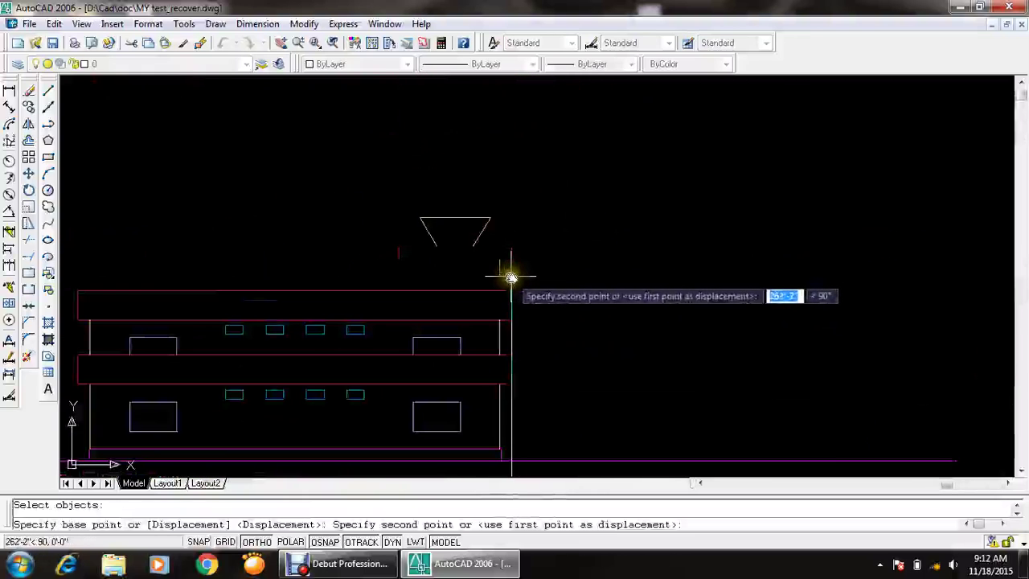
{"action": "left_click", "coordinate": [511, 277]}
{"action": "key", "text": "Escape"}
{"action": "scroll", "coordinate": [425, 252], "scroll_direction": "down", "scroll_amount": 3}
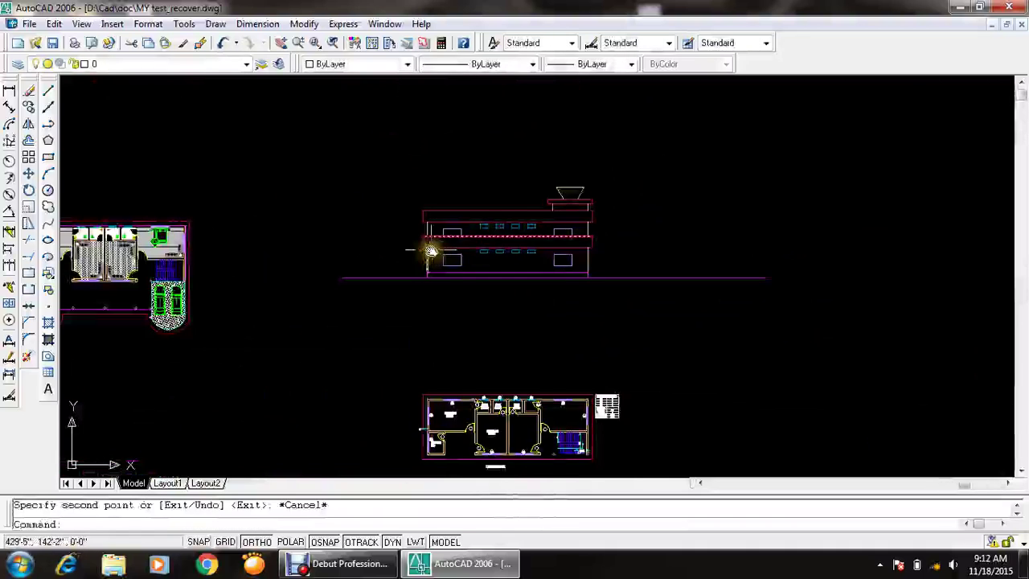
{"action": "scroll", "coordinate": [484, 223], "scroll_direction": "up", "scroll_amount": 2}
{"action": "scroll", "coordinate": [485, 236], "scroll_direction": "up", "scroll_amount": 2}
{"action": "key", "text": "Escape"}
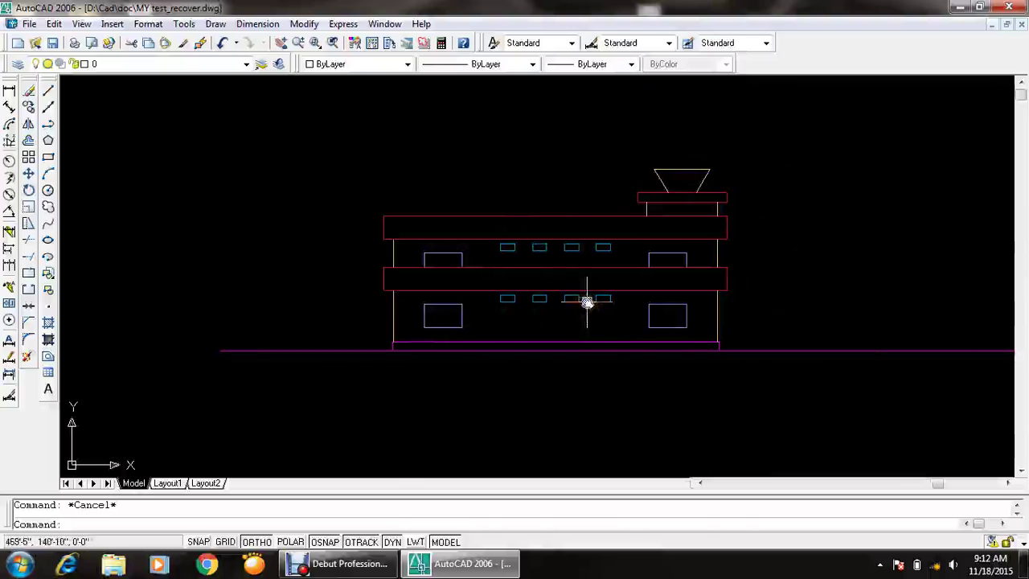
- Zoom in on a ventilator and begin offsetting its edges
{"action": "scroll", "coordinate": [547, 302], "scroll_direction": "up", "scroll_amount": 4}
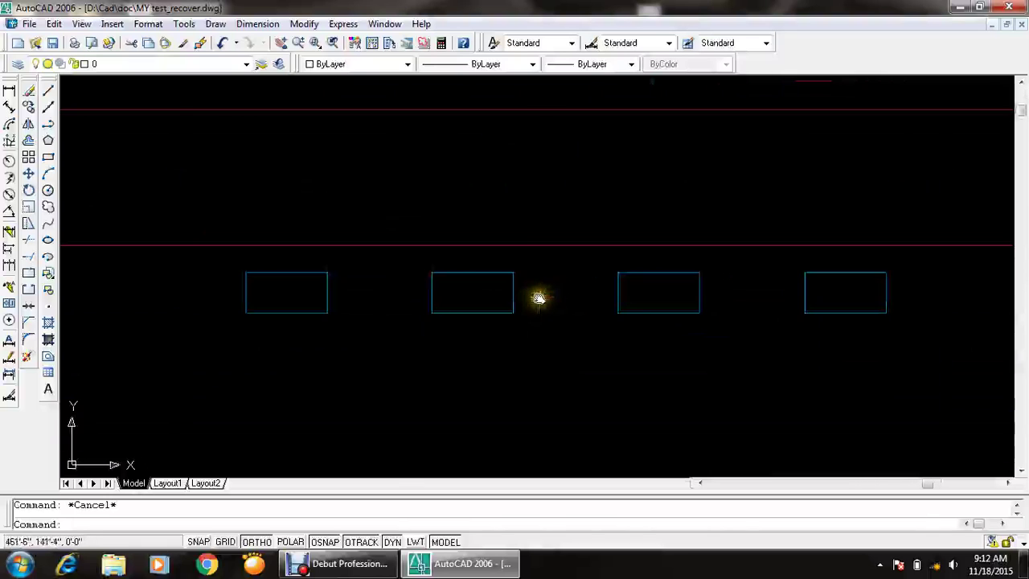
{"action": "scroll", "coordinate": [482, 293], "scroll_direction": "up", "scroll_amount": 1}
{"action": "scroll", "coordinate": [443, 294], "scroll_direction": "up", "scroll_amount": 2}
{"action": "key", "text": "Return"}
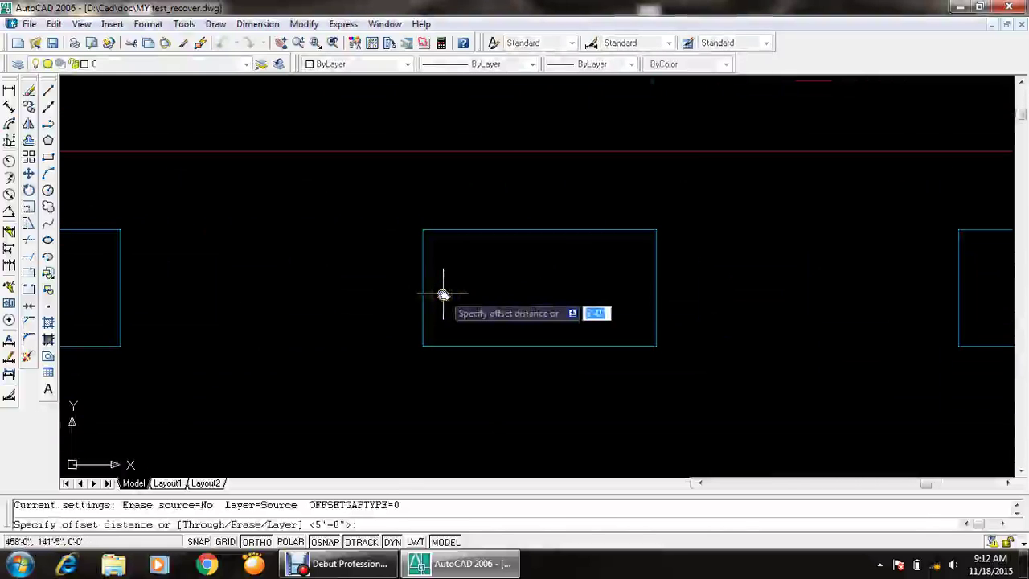
{"action": "type", "text": "3"}
{"action": "key", "text": "Return"}
{"action": "key", "text": "Escape"}
{"action": "key", "text": "Return"}
- Offset the ventilator's four edges 2 inches inward
{"action": "type", "text": "2"}
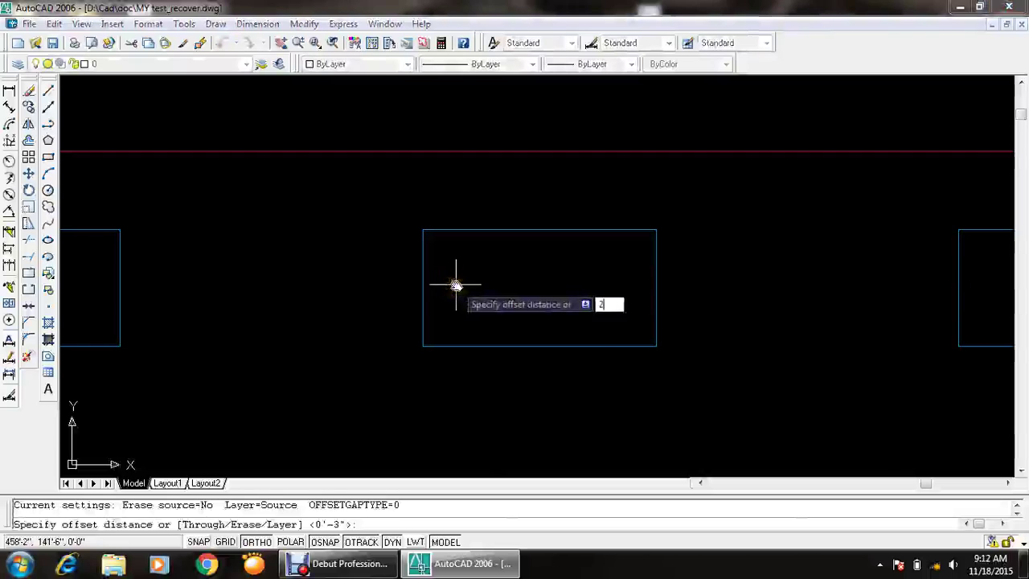
{"action": "key", "text": "Return"}
{"action": "left_click", "coordinate": [460, 231]}
{"action": "left_click", "coordinate": [455, 269]}
{"action": "left_click", "coordinate": [423, 261]}
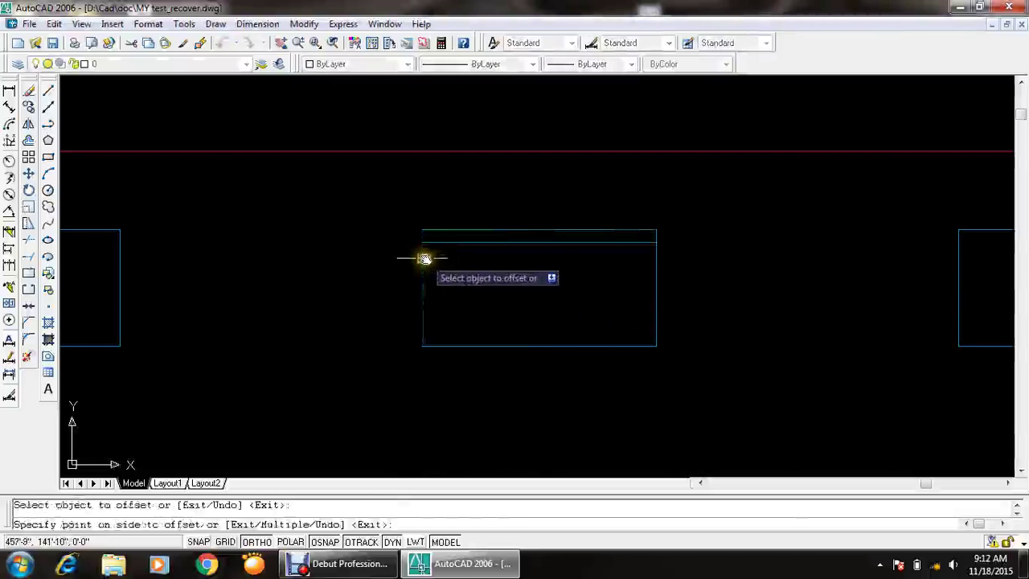
{"action": "left_click", "coordinate": [482, 257]}
{"action": "left_click", "coordinate": [509, 346]}
{"action": "left_click", "coordinate": [562, 305]}
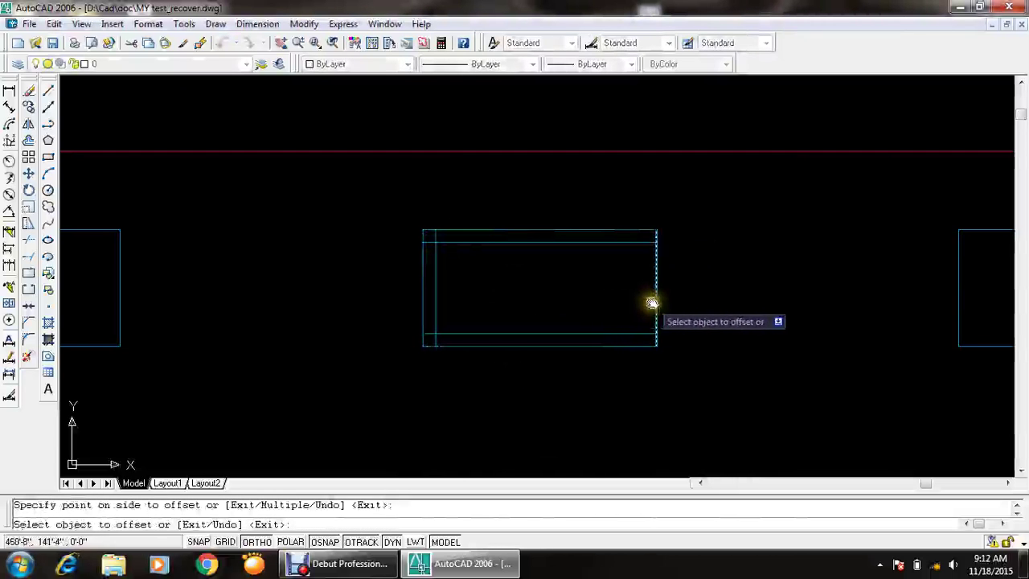
{"action": "left_click", "coordinate": [652, 303]}
{"action": "left_click", "coordinate": [554, 300]}
{"action": "key", "text": "Escape"}
- Fillet the four inner corners so the inner rectangle joins cleanly
{"action": "type", "text": "f"}
{"action": "key", "text": "Return"}
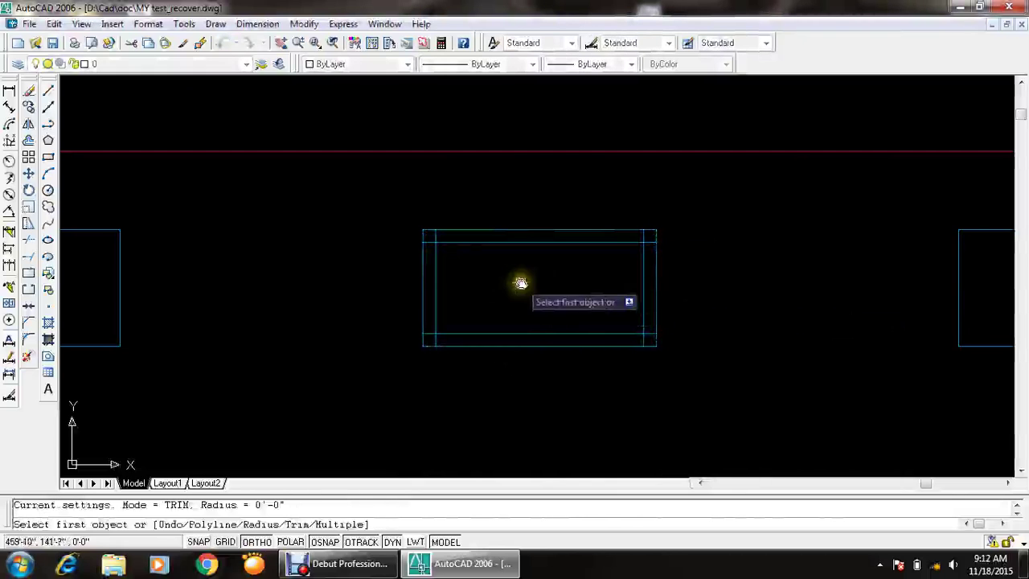
{"action": "left_click", "coordinate": [439, 250]}
{"action": "left_click", "coordinate": [498, 242]}
{"action": "key", "text": "Return"}
{"action": "left_click", "coordinate": [507, 243]}
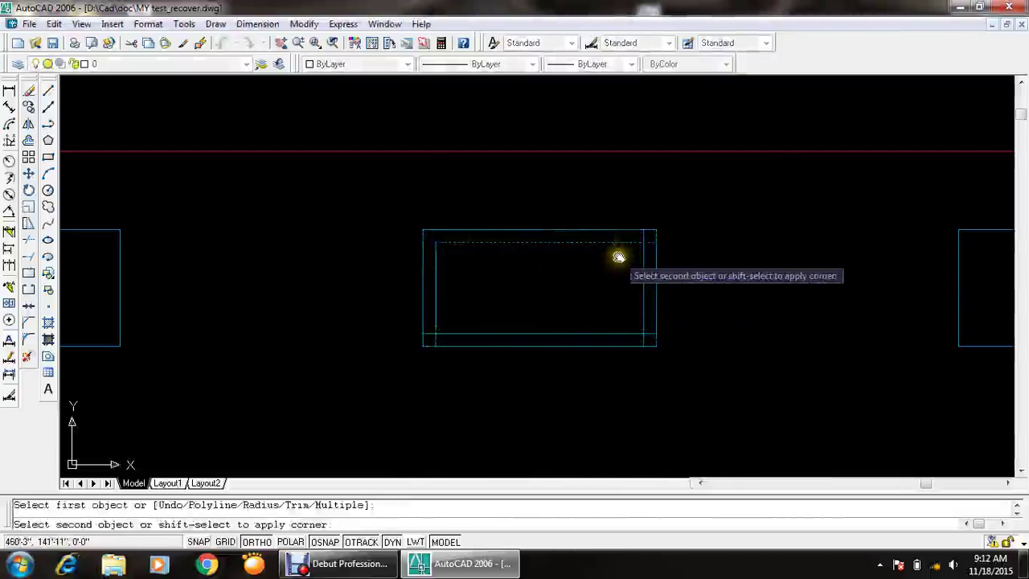
{"action": "left_click", "coordinate": [640, 273]}
{"action": "key", "text": "Return"}
{"action": "left_click", "coordinate": [635, 323]}
{"action": "left_click", "coordinate": [627, 333]}
{"action": "key", "text": "Return"}
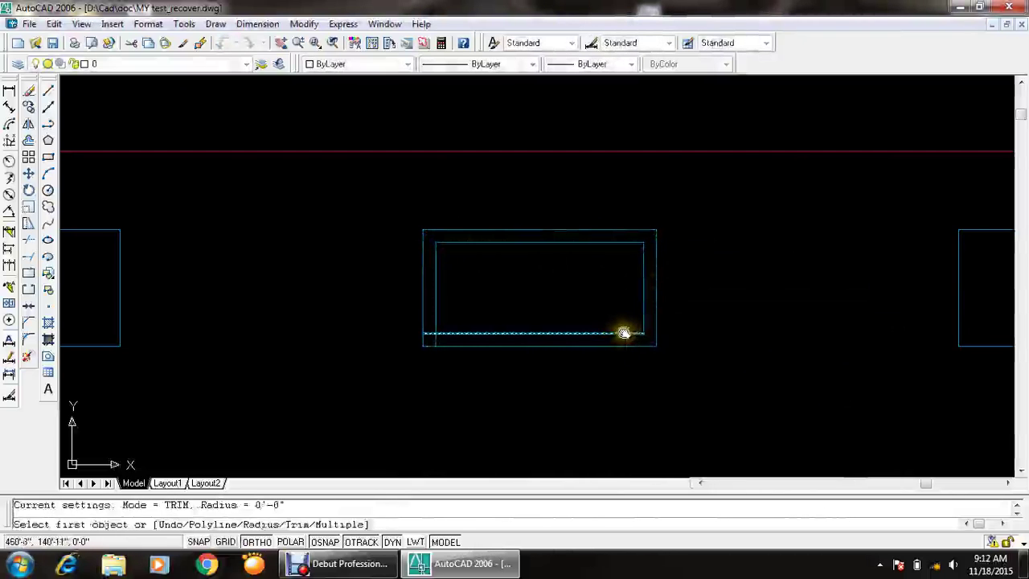
{"action": "left_click", "coordinate": [563, 332]}
{"action": "left_click", "coordinate": [437, 298]}
{"action": "key", "text": "Return"}
{"action": "key", "text": "Escape"}
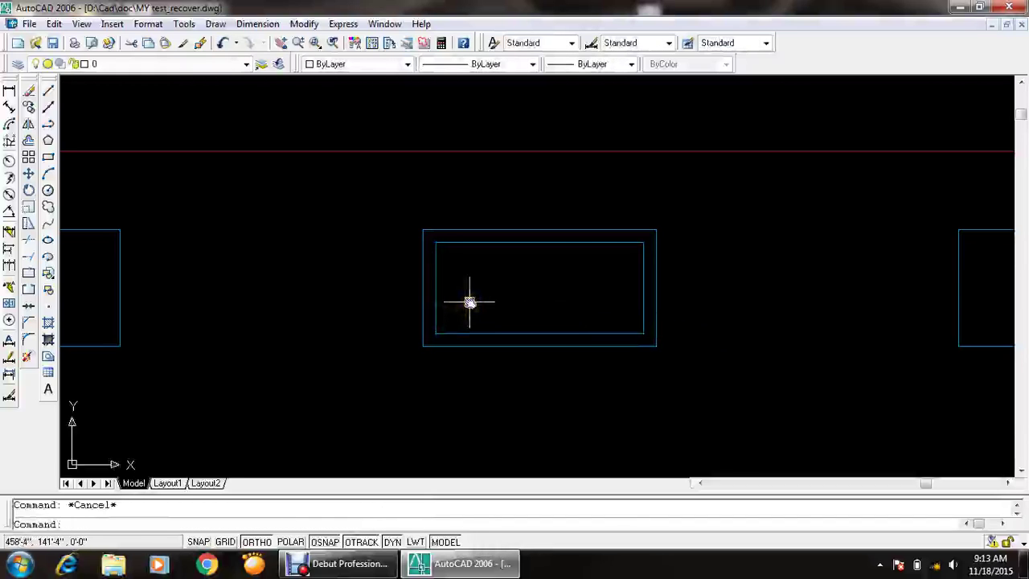
{"action": "type", "text": "O"}
- Offset the inner rectangle's left and top edges 3 inches inward as frame lines
{"action": "key", "text": "Return"}
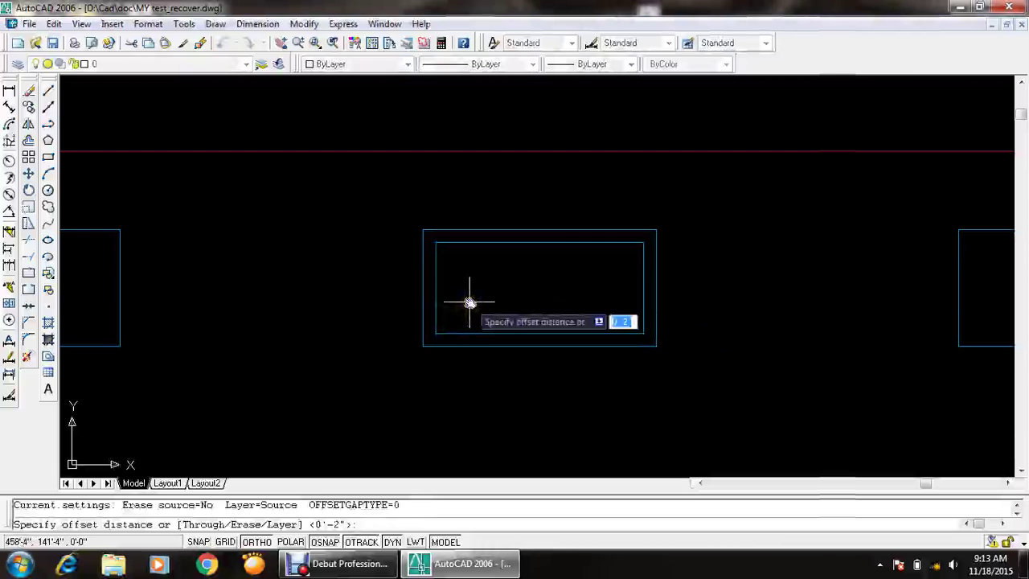
{"action": "type", "text": "3"}
{"action": "key", "text": "Return"}
{"action": "left_click", "coordinate": [436, 280]}
{"action": "left_click", "coordinate": [516, 251]}
{"action": "left_click", "coordinate": [518, 243]}
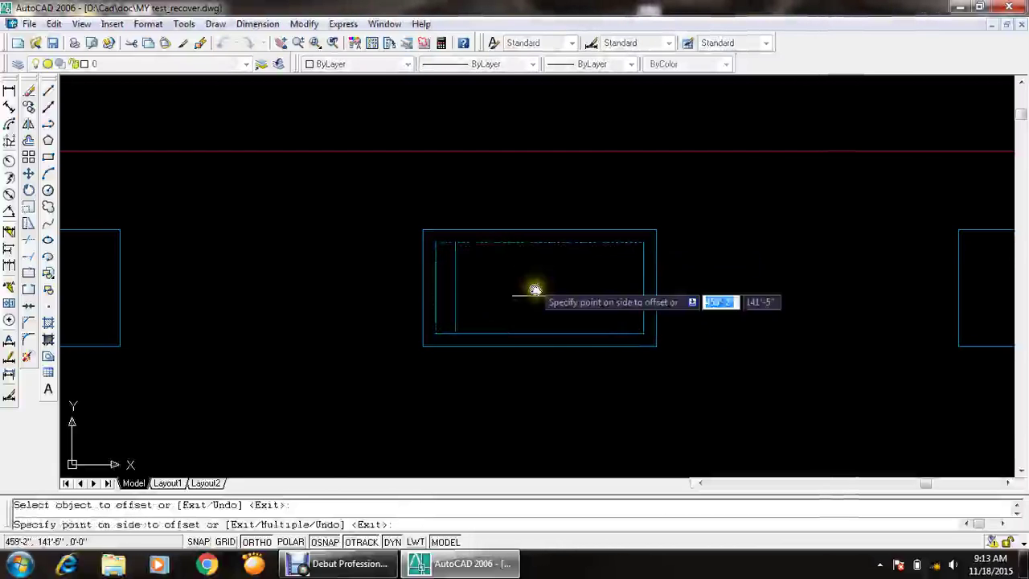
{"action": "left_click", "coordinate": [531, 291]}
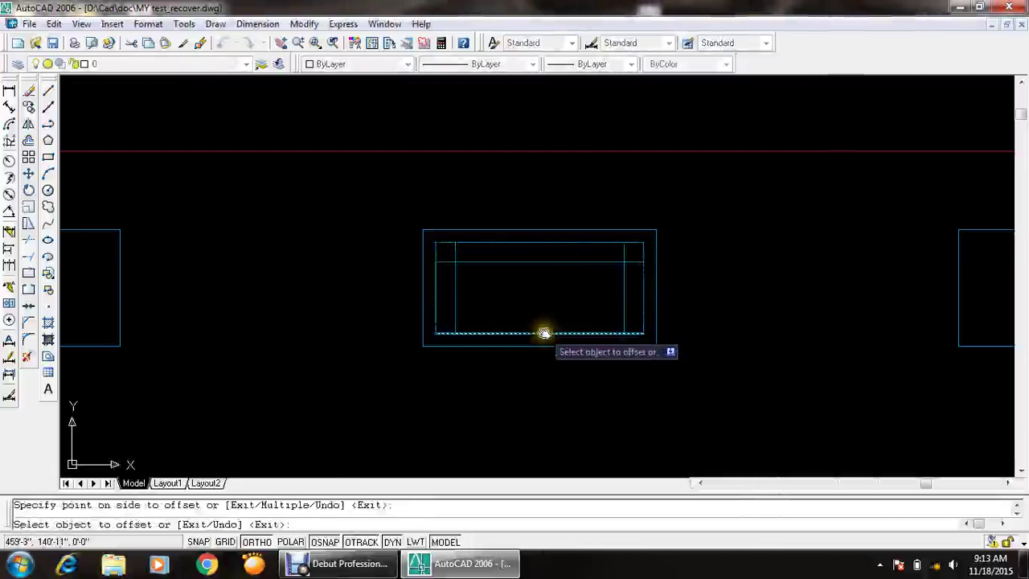
{"action": "key", "text": "Escape"}
{"action": "scroll", "coordinate": [435, 336], "scroll_direction": "up", "scroll_amount": 5}
- Draw mitre diagonals at the ventilator frame's bottom-left and top-left corners with LINE
{"action": "type", "text": "l"}
{"action": "key", "text": "Return"}
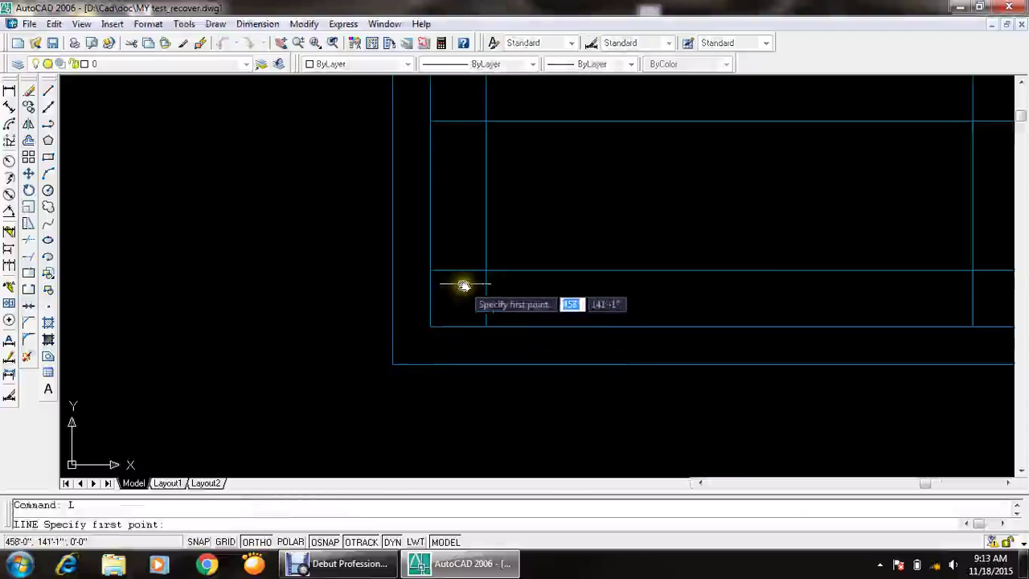
{"action": "left_click", "coordinate": [458, 326]}
{"action": "left_click", "coordinate": [431, 326]}
{"action": "scroll", "coordinate": [434, 321], "scroll_direction": "down", "scroll_amount": 4}
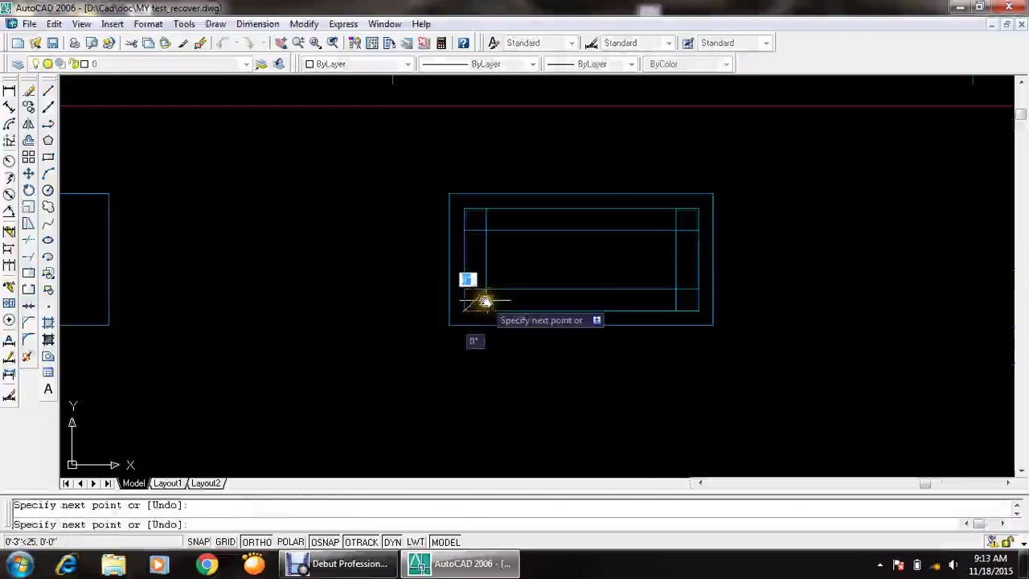
{"action": "key", "text": "Return"}
{"action": "scroll", "coordinate": [482, 233], "scroll_direction": "up", "scroll_amount": 3}
{"action": "key", "text": "Return"}
{"action": "left_click", "coordinate": [481, 238]}
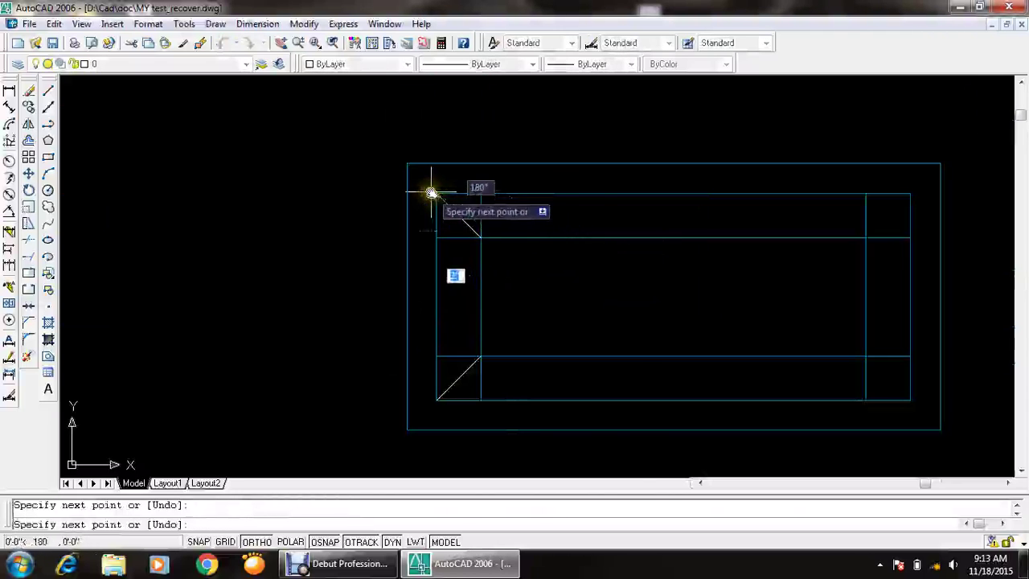
{"action": "left_click", "coordinate": [436, 194]}
{"action": "key", "text": "Return"}
{"action": "key", "text": "Return"}
- Draw mitre diagonals at the frame's top-right and bottom-right corners
{"action": "left_click", "coordinate": [867, 238]}
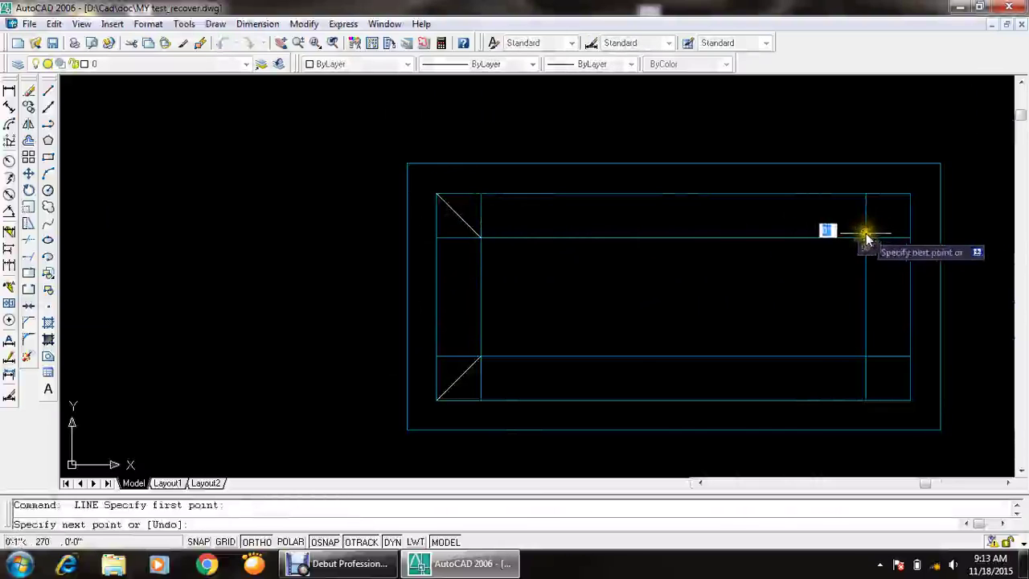
{"action": "key", "text": "Escape"}
{"action": "key", "text": "Return"}
{"action": "left_click", "coordinate": [865, 238]}
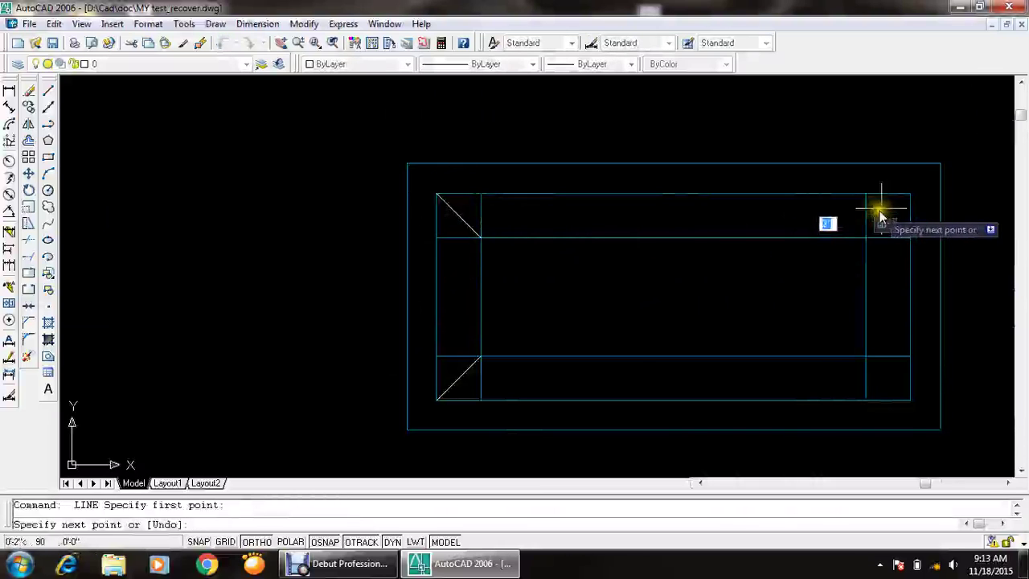
{"action": "left_click", "coordinate": [910, 194]}
{"action": "key", "text": "Return"}
{"action": "key", "text": "Return"}
{"action": "left_click", "coordinate": [866, 356]}
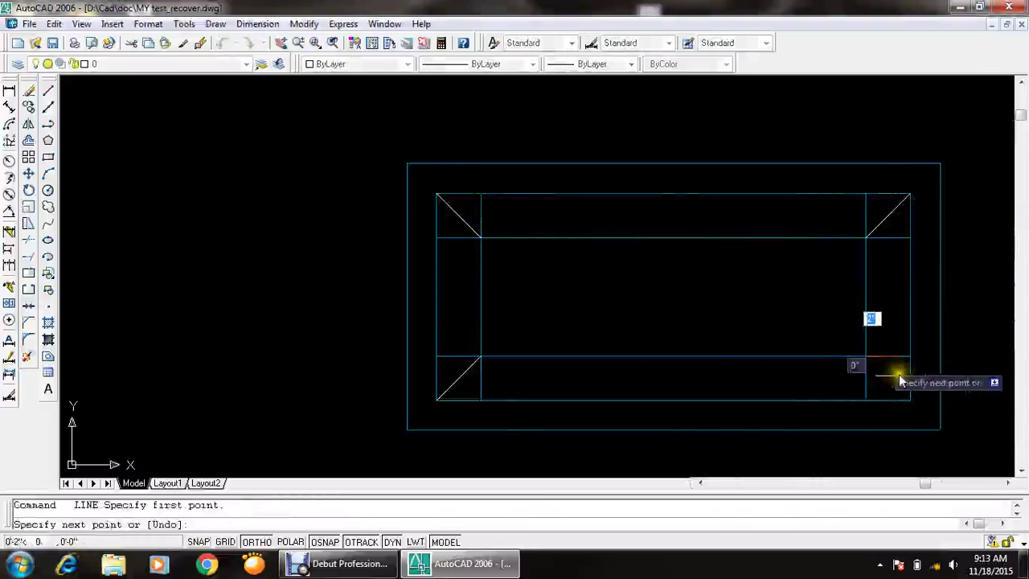
{"action": "left_click", "coordinate": [908, 400]}
{"action": "key", "text": "Return"}
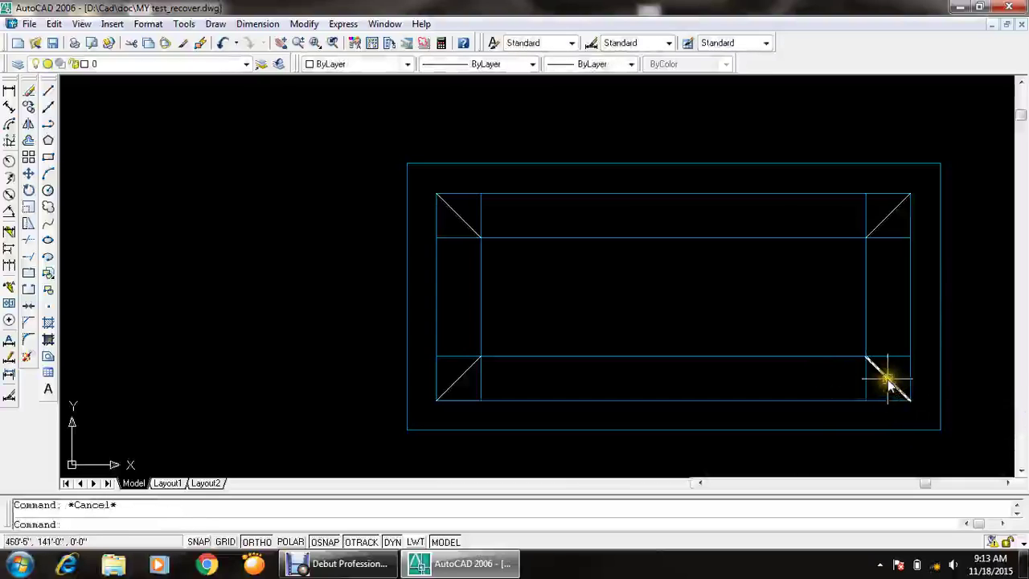
{"action": "type", "text": "TR"}
{"action": "key", "text": "Return"}
{"action": "key", "text": "Return"}
- Trim the overhanging left and right ends of the top and bottom inner frame lines
{"action": "left_click", "coordinate": [887, 357]}
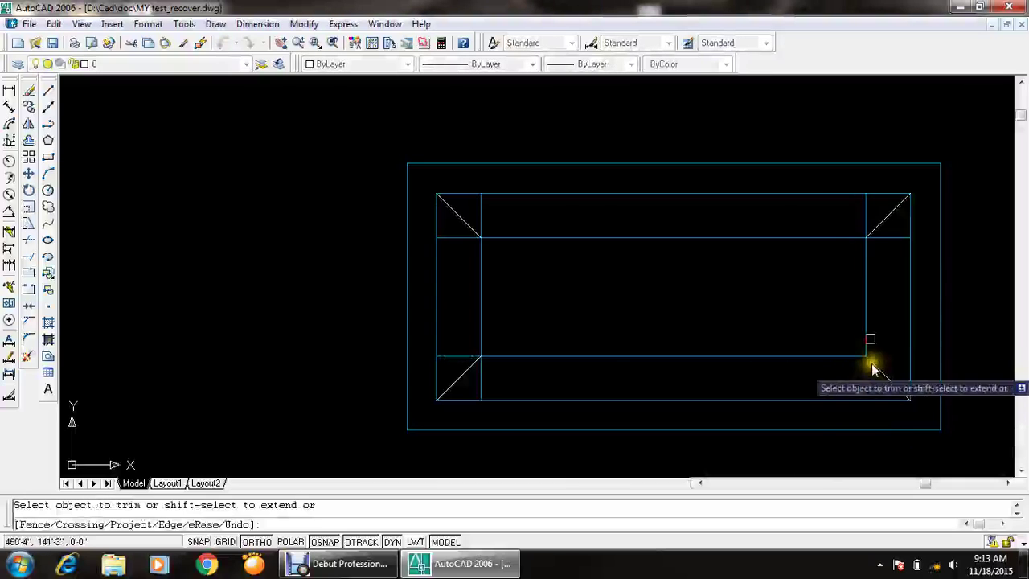
{"action": "left_click", "coordinate": [879, 241]}
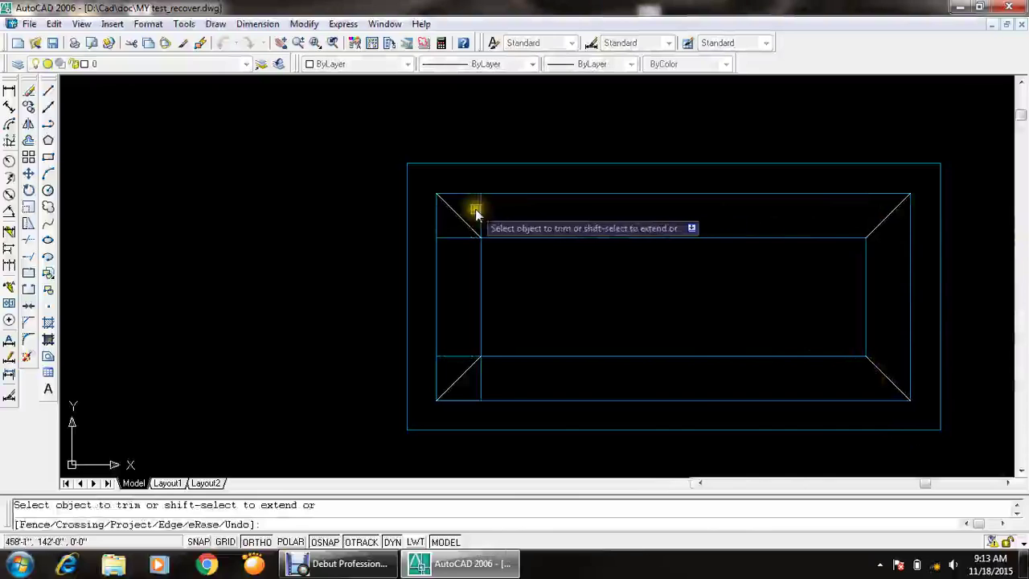
{"action": "left_click", "coordinate": [460, 237]}
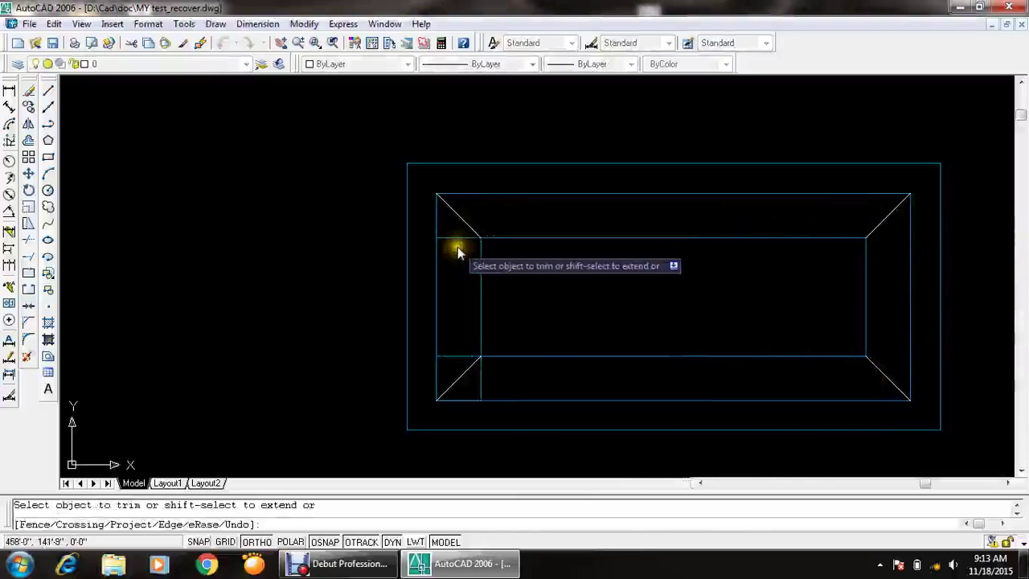
{"action": "left_click", "coordinate": [456, 356]}
{"action": "scroll", "coordinate": [579, 334], "scroll_direction": "down", "scroll_amount": 4}
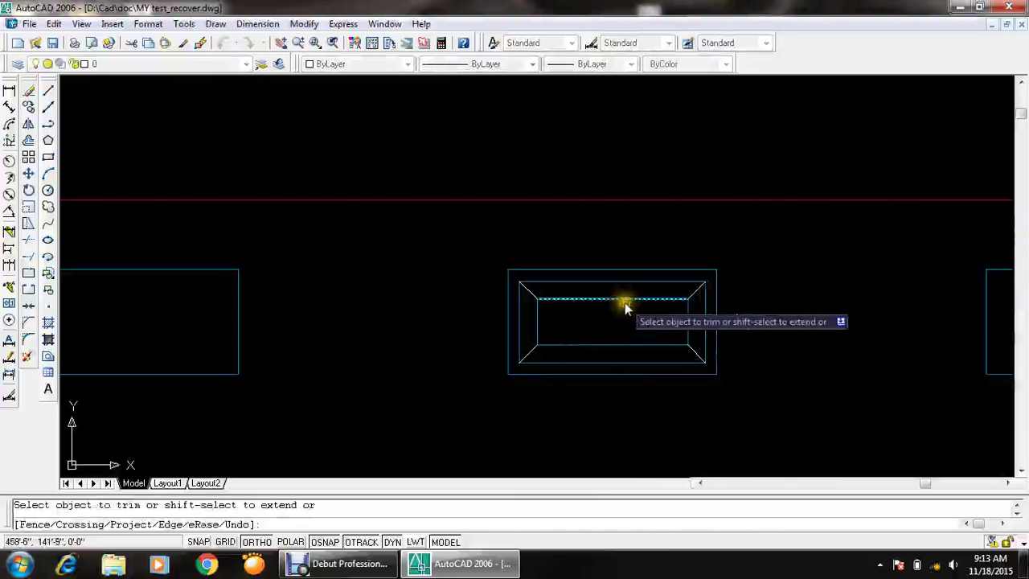
{"action": "key", "text": "Escape"}
{"action": "left_click", "coordinate": [180, 43]}
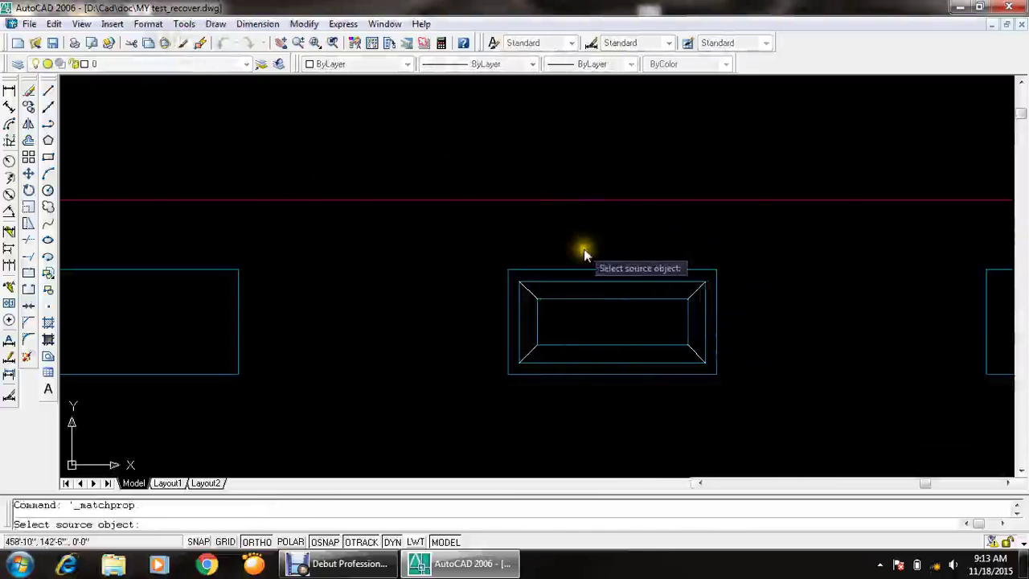
- Match the framed ventilator's properties onto the ventilator rectangles
{"action": "left_click", "coordinate": [635, 270]}
{"action": "left_click", "coordinate": [747, 258]}
{"action": "left_click", "coordinate": [639, 352]}
{"action": "scroll", "coordinate": [620, 294], "scroll_direction": "down", "scroll_amount": 6}
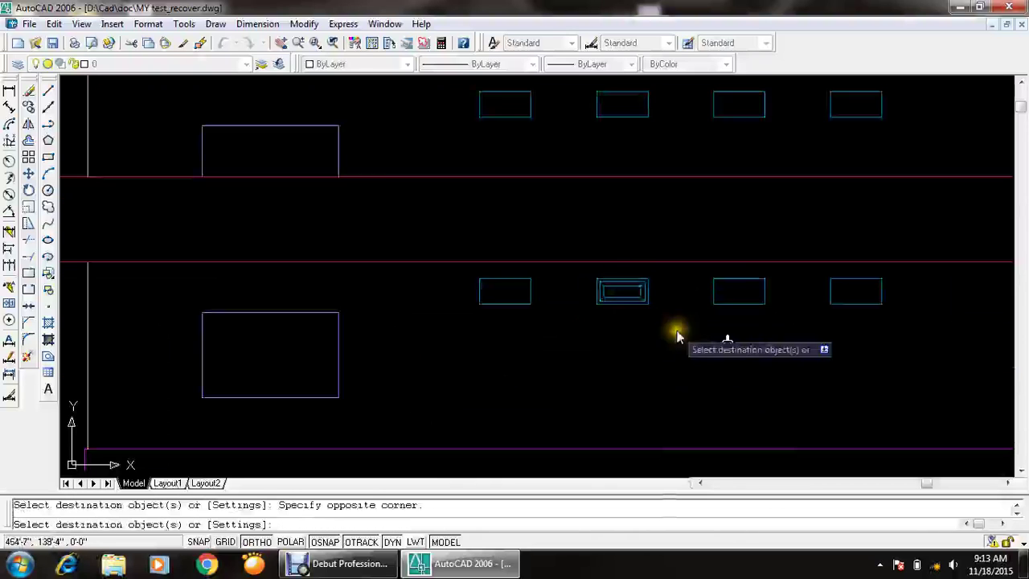
{"action": "key", "text": "Escape"}
- Quick-save the drawing and review the elevation above the floor plans
{"action": "key", "text": "ctrl+s"}
{"action": "scroll", "coordinate": [597, 271], "scroll_direction": "down", "scroll_amount": 3}
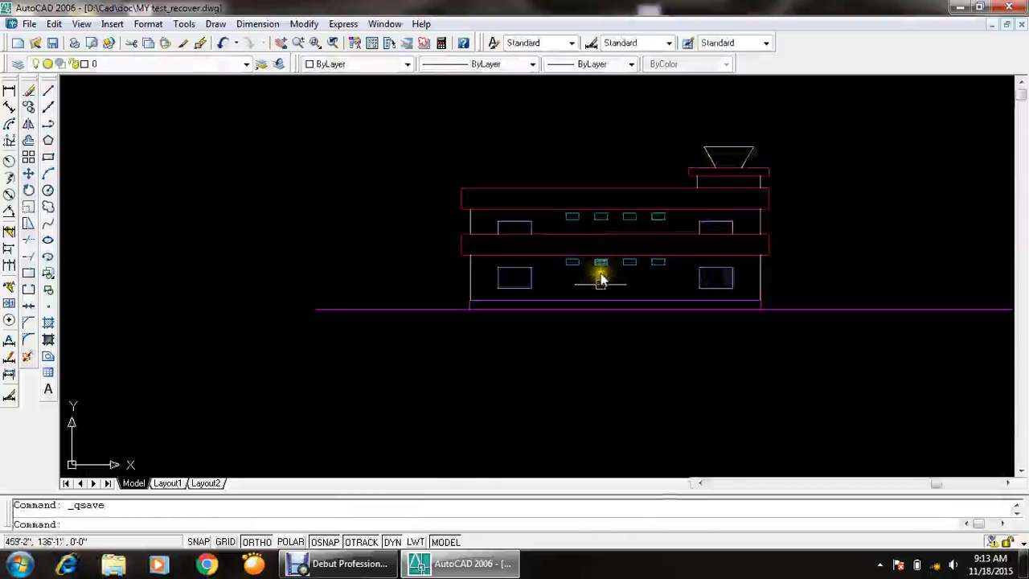
{"action": "scroll", "coordinate": [610, 269], "scroll_direction": "up", "scroll_amount": 3}
{"action": "scroll", "coordinate": [561, 235], "scroll_direction": "up", "scroll_amount": 5}
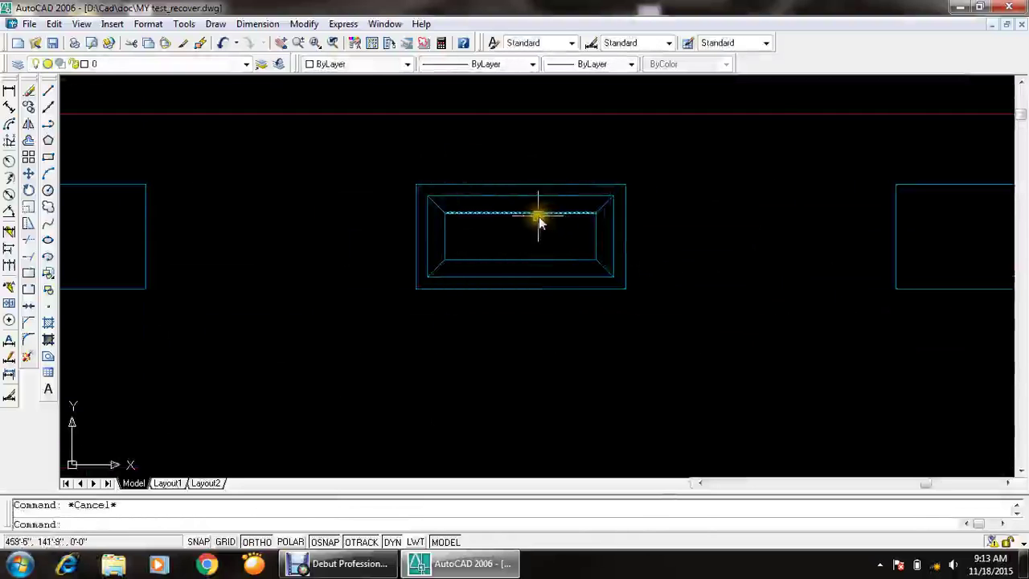
{"action": "scroll", "coordinate": [540, 222], "scroll_direction": "down", "scroll_amount": 3}
{"action": "scroll", "coordinate": [558, 221], "scroll_direction": "down", "scroll_amount": 3}
{"action": "scroll", "coordinate": [451, 92], "scroll_direction": "down", "scroll_amount": 3}
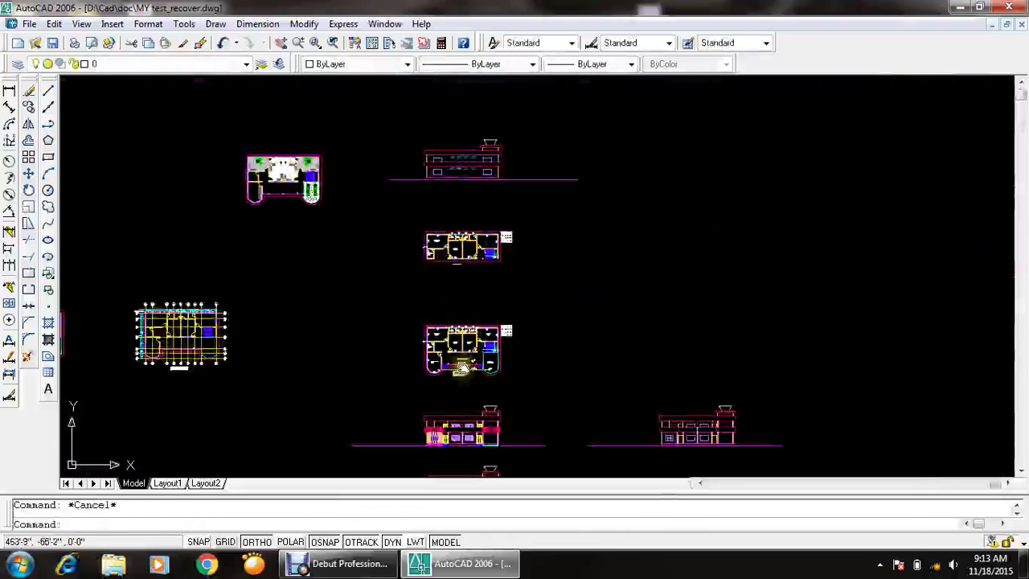
{"action": "middle_click_drag", "start_coordinate": [462, 368], "coordinate": [491, 462]}
{"action": "scroll", "coordinate": [485, 294], "scroll_direction": "up", "scroll_amount": 3}
{"action": "scroll", "coordinate": [504, 184], "scroll_direction": "up", "scroll_amount": 4}
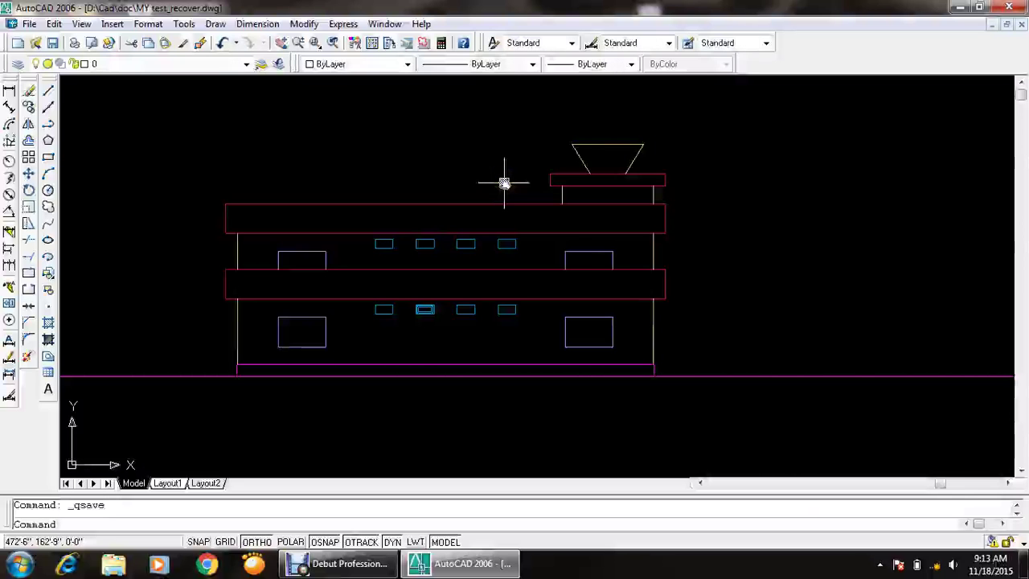
{"action": "scroll", "coordinate": [504, 183], "scroll_direction": "down", "scroll_amount": 5}
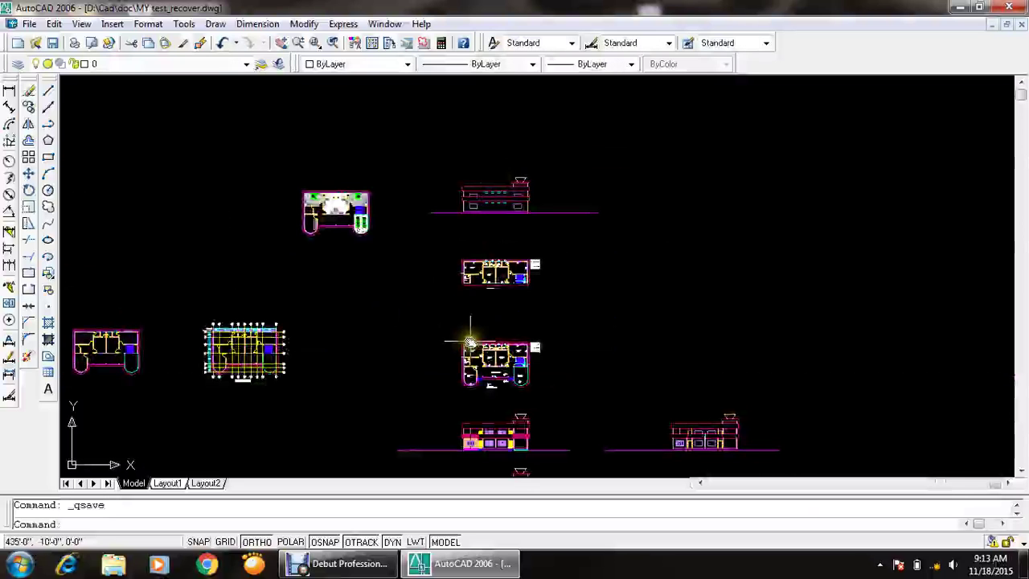
{"action": "middle_click_drag", "start_coordinate": [470, 342], "coordinate": [514, 233]}
{"action": "scroll", "coordinate": [496, 338], "scroll_direction": "up", "scroll_amount": 5}
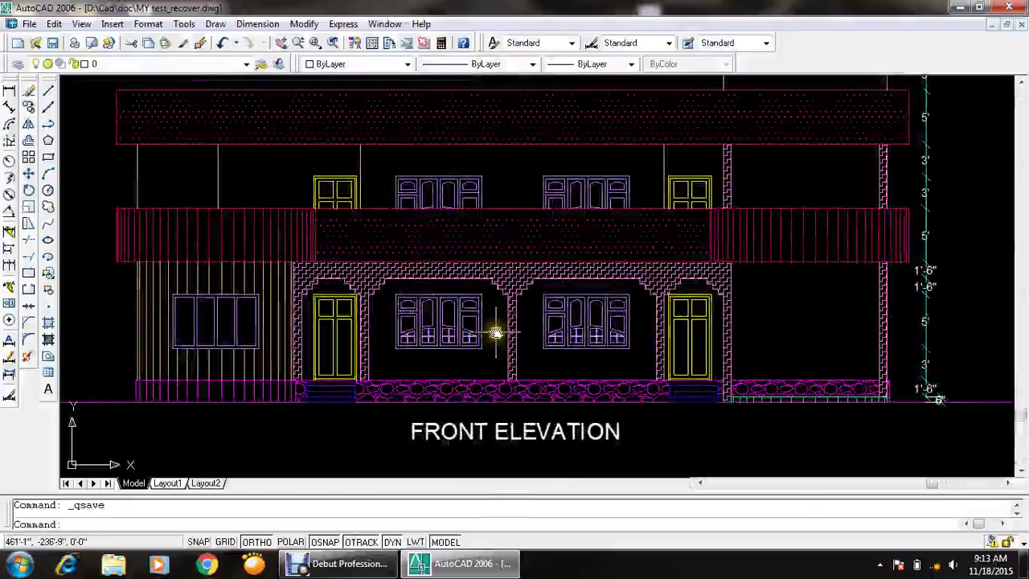
{"action": "middle_click_drag", "start_coordinate": [496, 332], "coordinate": [490, 378]}
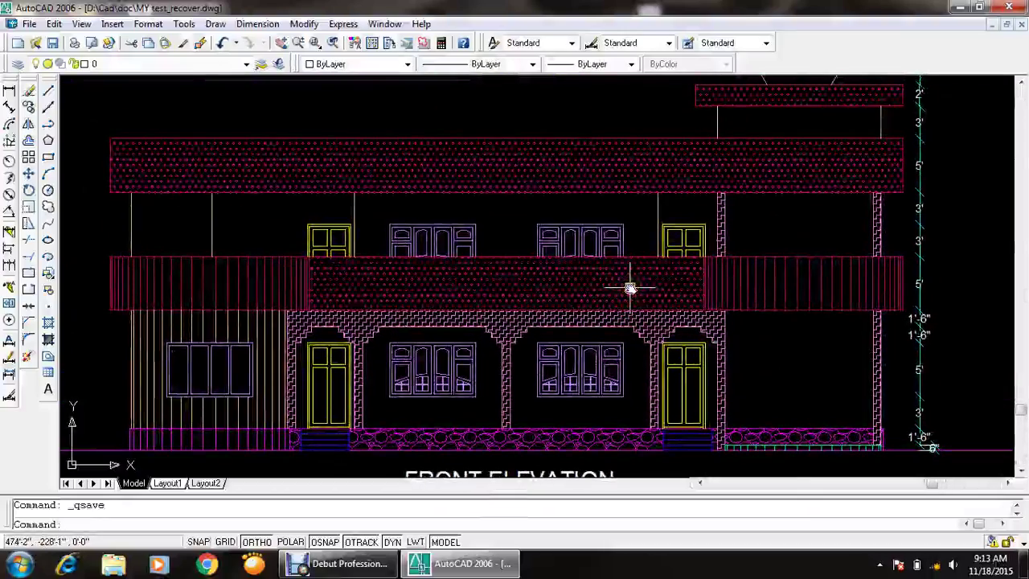
{"action": "scroll", "coordinate": [632, 291], "scroll_direction": "down", "scroll_amount": 2}
{"action": "scroll", "coordinate": [557, 292], "scroll_direction": "down", "scroll_amount": 2}
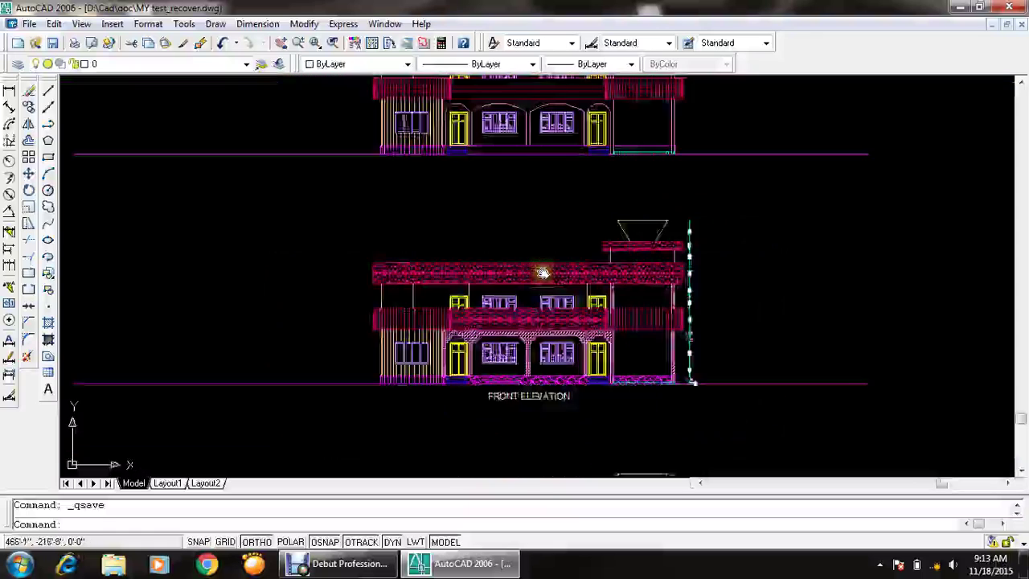
{"action": "scroll", "coordinate": [543, 273], "scroll_direction": "down", "scroll_amount": 2}
{"action": "scroll", "coordinate": [535, 249], "scroll_direction": "down", "scroll_amount": 4}
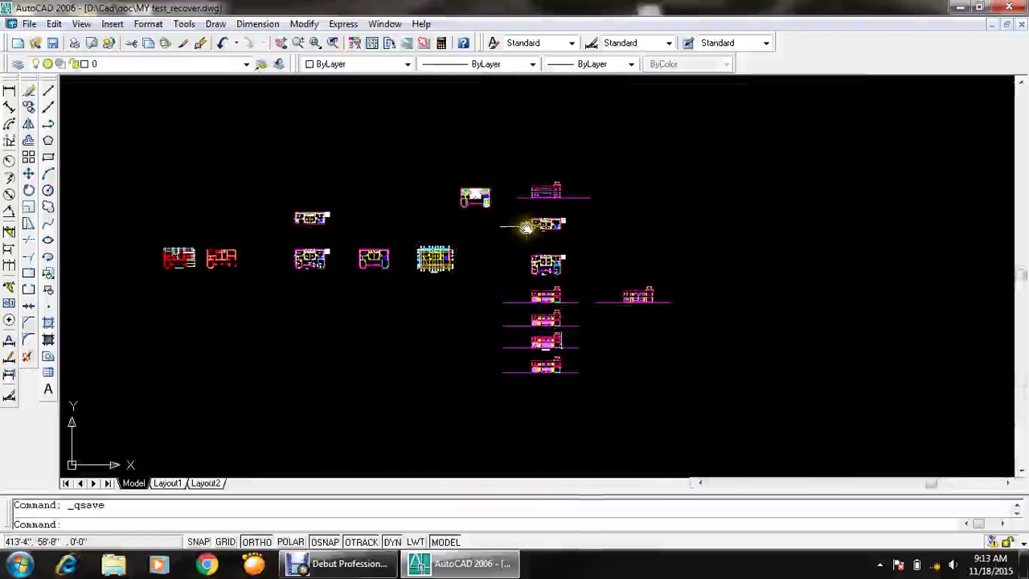
{"action": "scroll", "coordinate": [191, 261], "scroll_direction": "up", "scroll_amount": 3}
{"action": "scroll", "coordinate": [333, 249], "scroll_direction": "up", "scroll_amount": 3}
{"action": "middle_click_drag", "start_coordinate": [333, 248], "coordinate": [425, 285]}
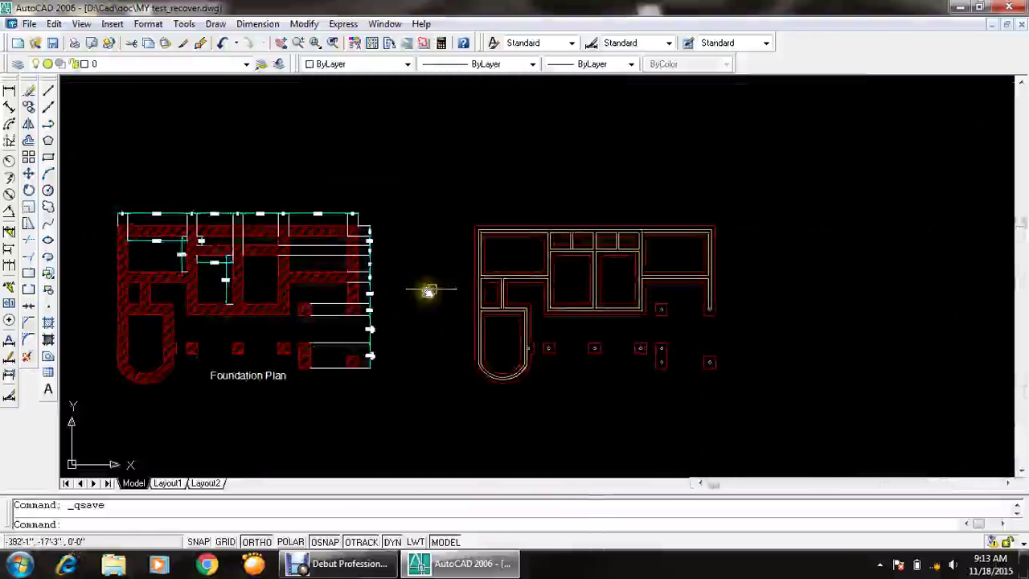
{"action": "scroll", "coordinate": [607, 283], "scroll_direction": "up", "scroll_amount": 1}
{"action": "scroll", "coordinate": [563, 284], "scroll_direction": "up", "scroll_amount": 1}
{"action": "middle_click_drag", "start_coordinate": [523, 285], "coordinate": [730, 283]}
{"action": "scroll", "coordinate": [223, 299], "scroll_direction": "up", "scroll_amount": 1}
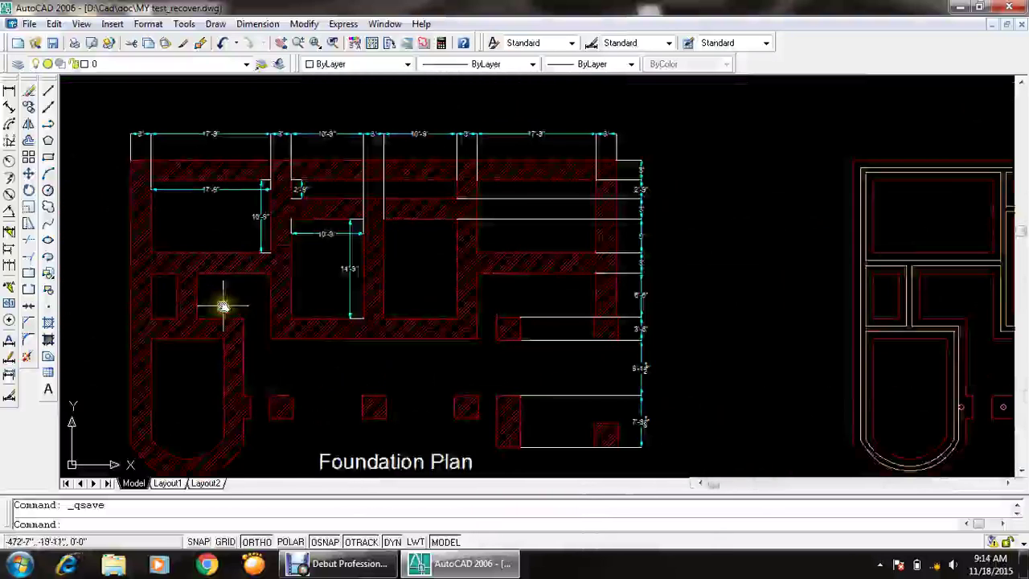
{"action": "scroll", "coordinate": [223, 306], "scroll_direction": "up", "scroll_amount": 1}
{"action": "middle_click_drag", "start_coordinate": [222, 306], "coordinate": [247, 270]}
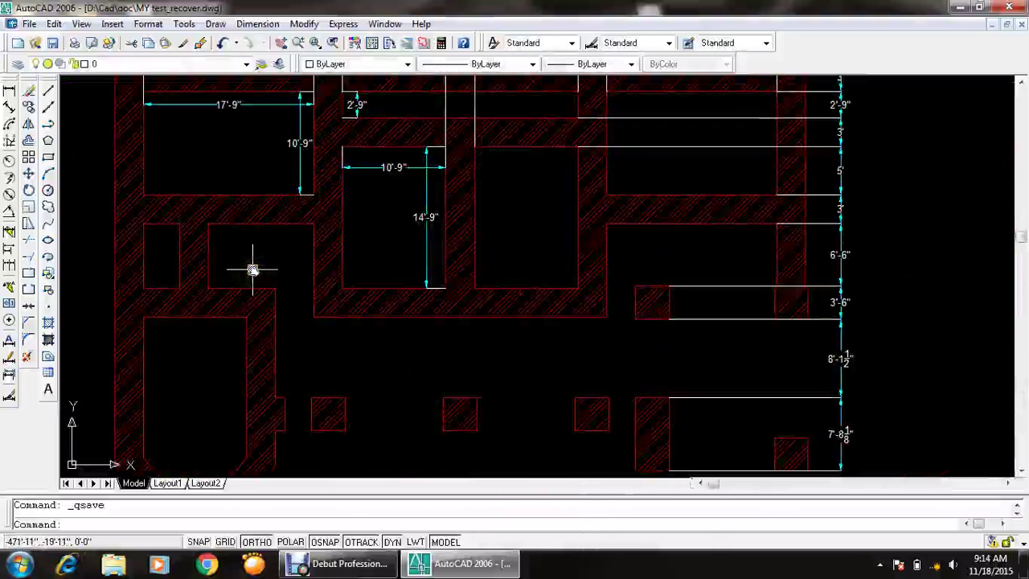
{"action": "scroll", "coordinate": [252, 270], "scroll_direction": "down", "scroll_amount": 3}
{"action": "scroll", "coordinate": [253, 270], "scroll_direction": "down", "scroll_amount": 2}
{"action": "scroll", "coordinate": [252, 270], "scroll_direction": "down", "scroll_amount": 1}
{"action": "scroll", "coordinate": [344, 254], "scroll_direction": "down", "scroll_amount": 2}
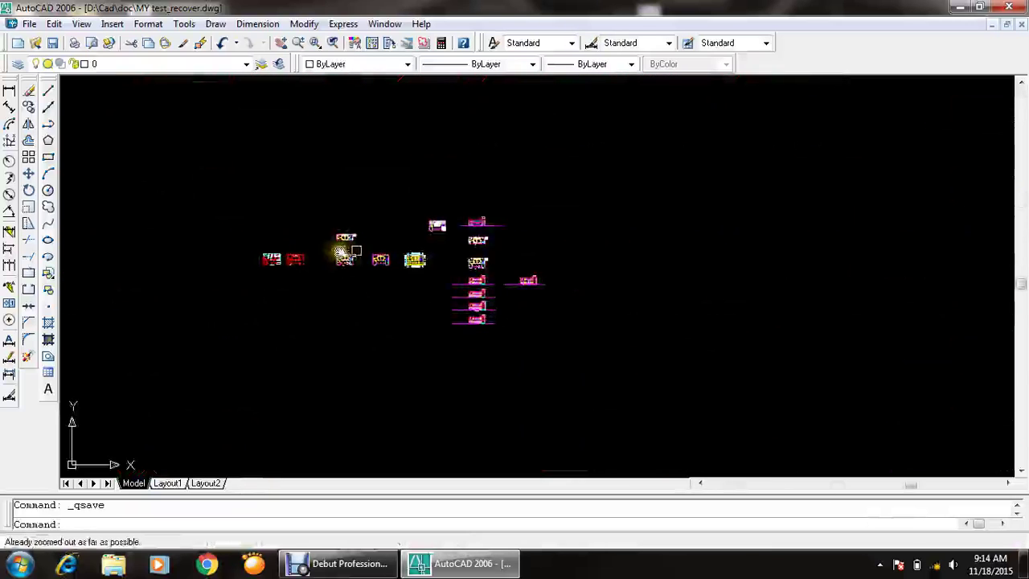
{"action": "scroll", "coordinate": [544, 232], "scroll_direction": "up", "scroll_amount": 1}
{"action": "scroll", "coordinate": [375, 259], "scroll_direction": "up", "scroll_amount": 2}
{"action": "middle_click_drag", "start_coordinate": [423, 313], "coordinate": [540, 318]}
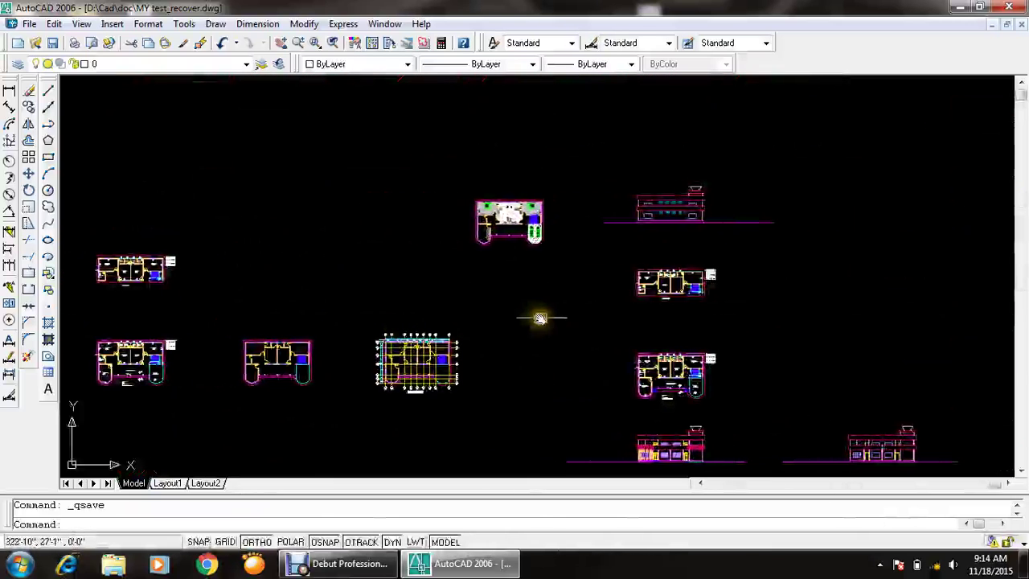
{"action": "scroll", "coordinate": [724, 326], "scroll_direction": "up", "scroll_amount": 2}
{"action": "middle_click_drag", "start_coordinate": [724, 326], "coordinate": [659, 271]}
{"action": "type", "text": "o"}
{"action": "key", "text": "Return"}
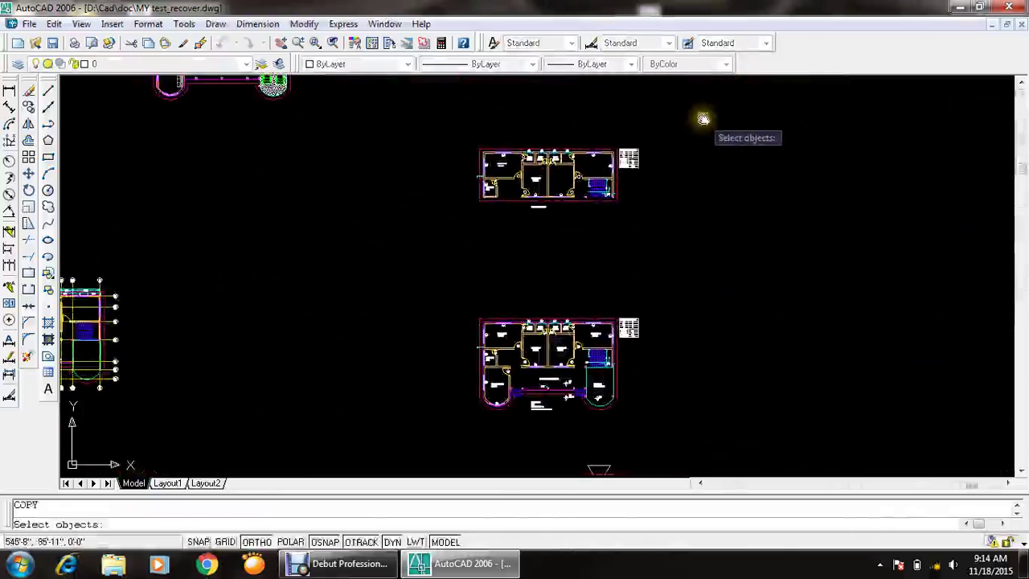
{"action": "left_click", "coordinate": [703, 116]}
{"action": "left_click", "coordinate": [425, 441]}
{"action": "key", "text": "Return"}
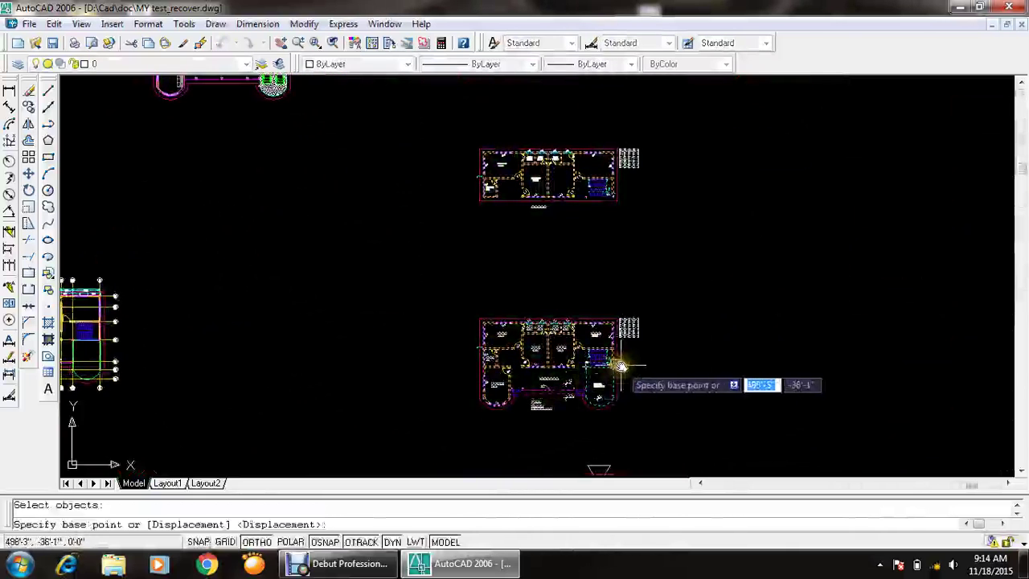
{"action": "left_click", "coordinate": [616, 359]}
{"action": "scroll", "coordinate": [616, 359], "scroll_direction": "down", "scroll_amount": 5}
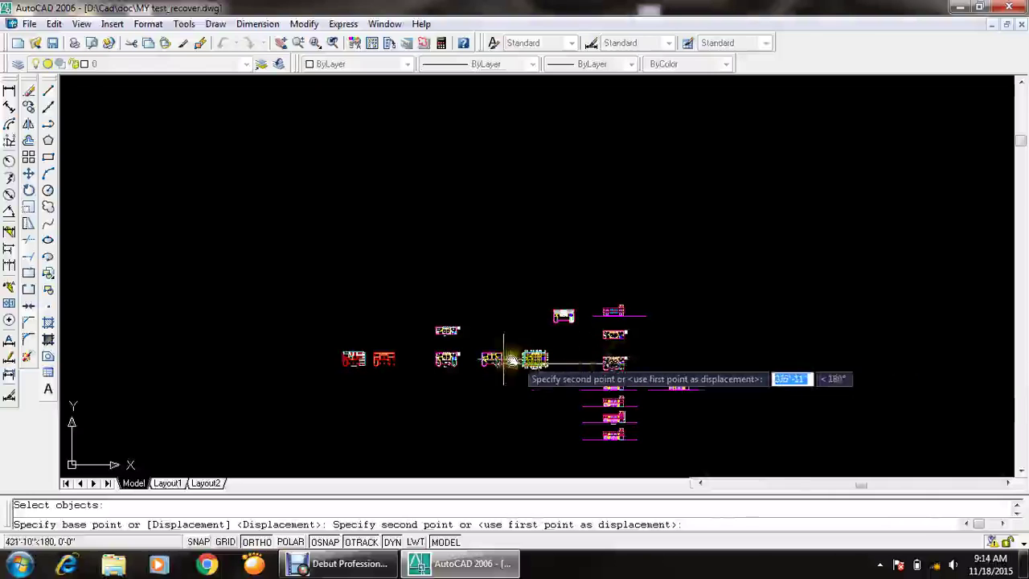
{"action": "scroll", "coordinate": [494, 359], "scroll_direction": "up", "scroll_amount": 3}
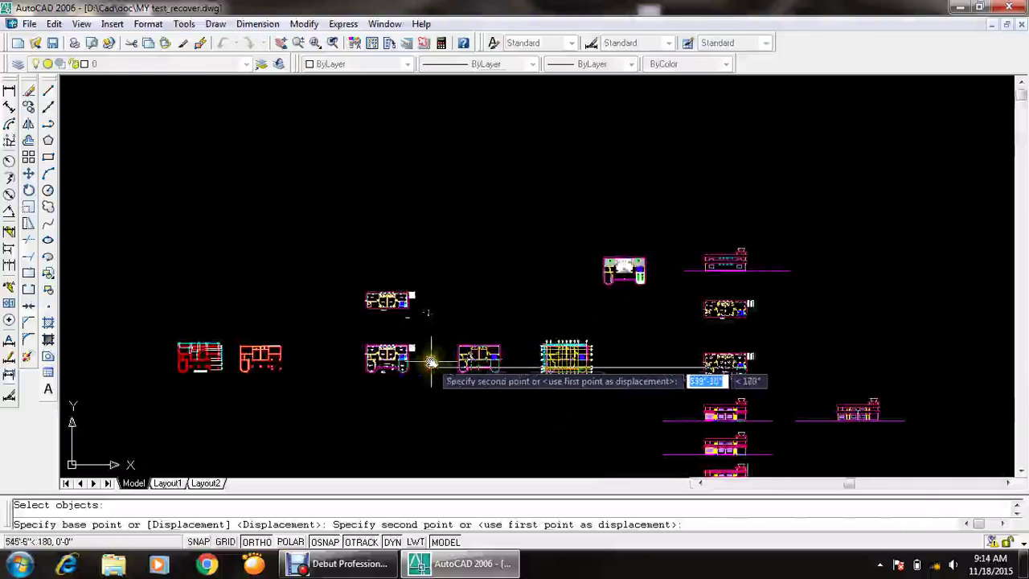
{"action": "key", "text": "Escape"}
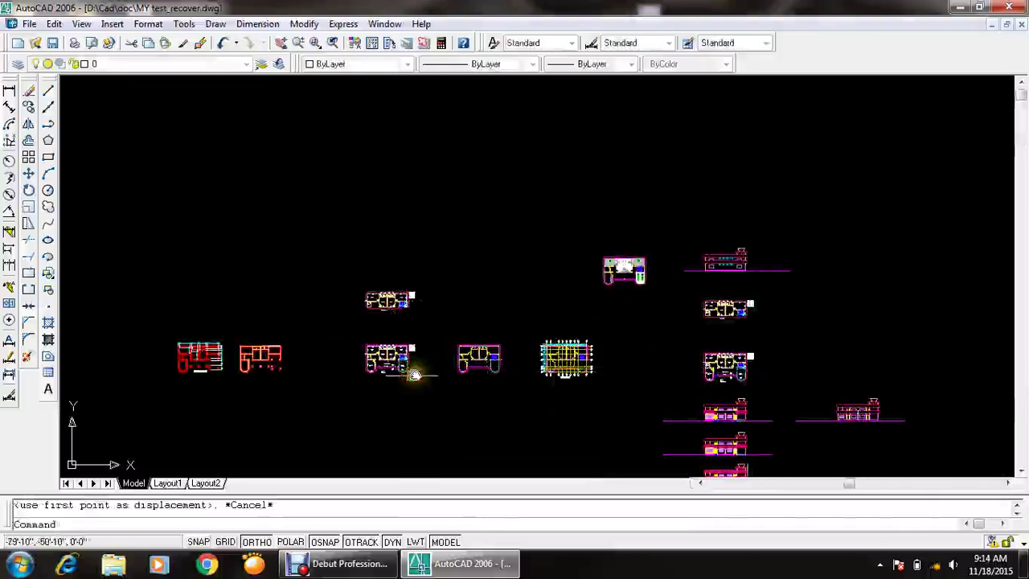